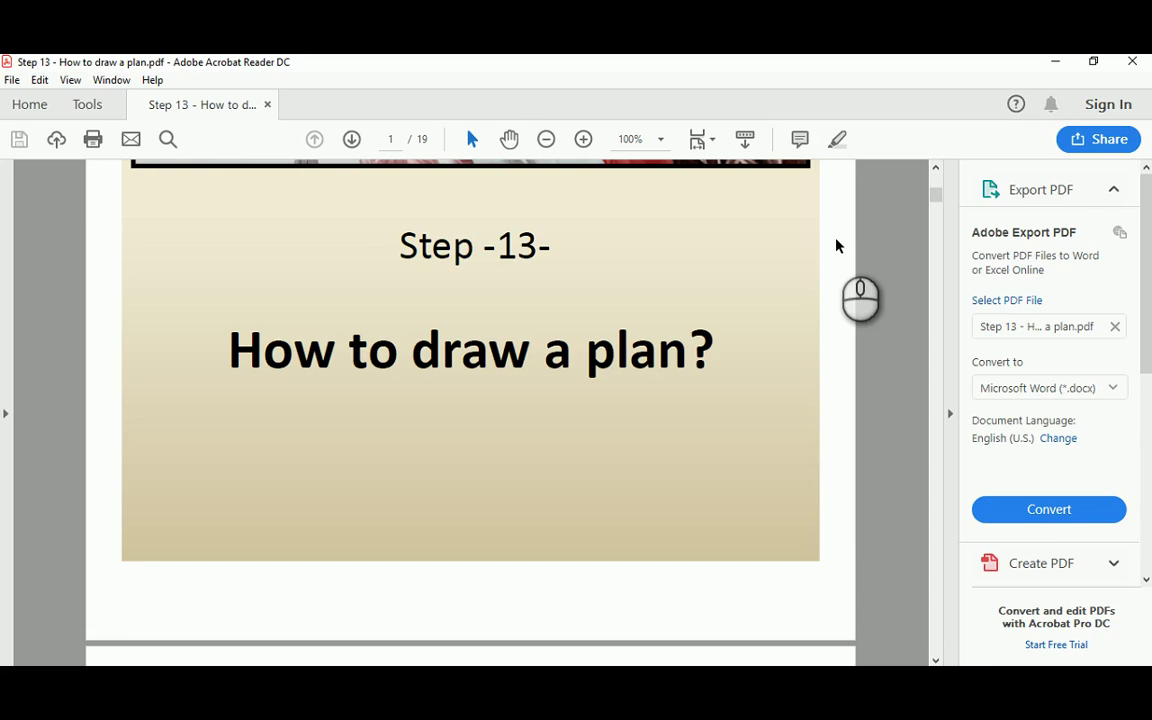
Examine the external site borders drawing and its dimensions on page 2, with the zoom reduced to 75%
{"action": "scroll", "coordinate": [815, 260], "scroll_direction": "down", "scroll_amount": 6}
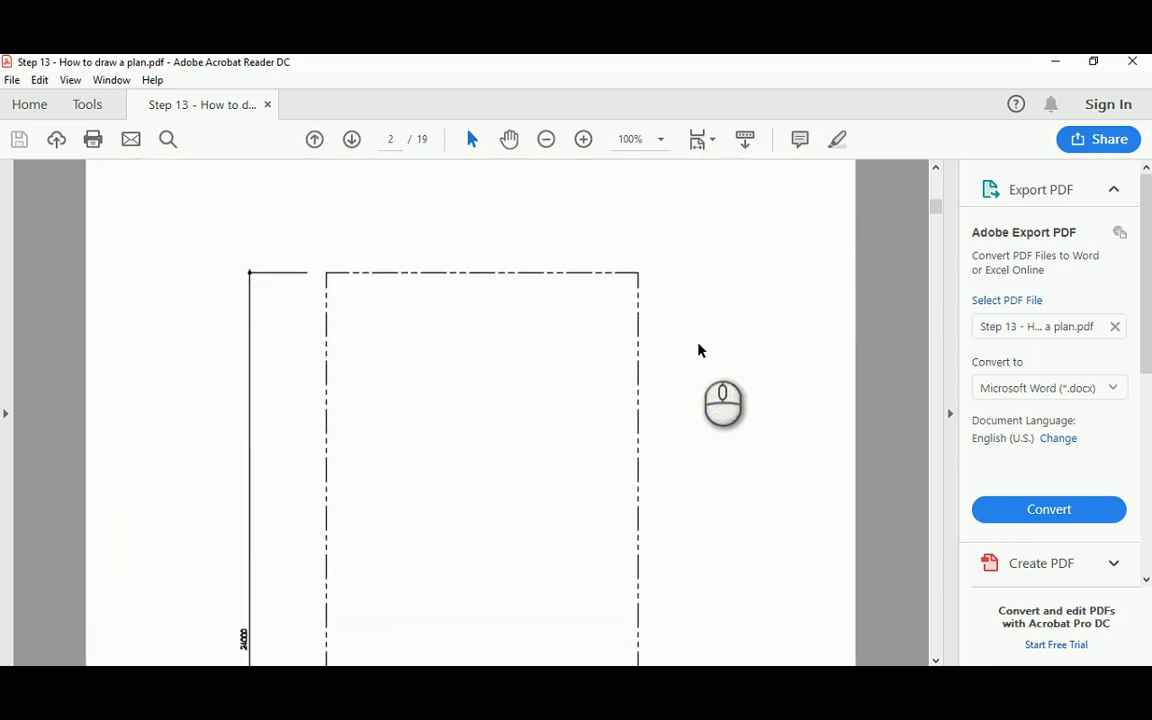
{"action": "scroll", "coordinate": [699, 349], "scroll_direction": "down", "scroll_amount": 3}
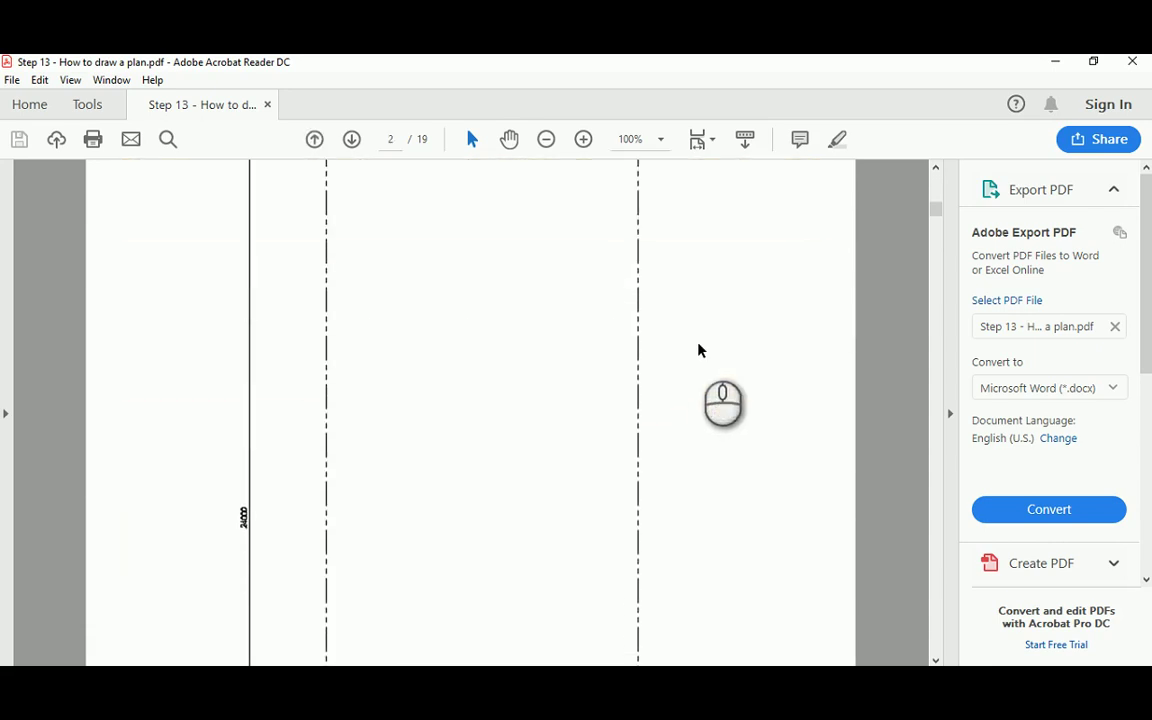
{"action": "scroll", "coordinate": [699, 350], "scroll_direction": "down", "scroll_amount": 1, "text": "ctrl"}
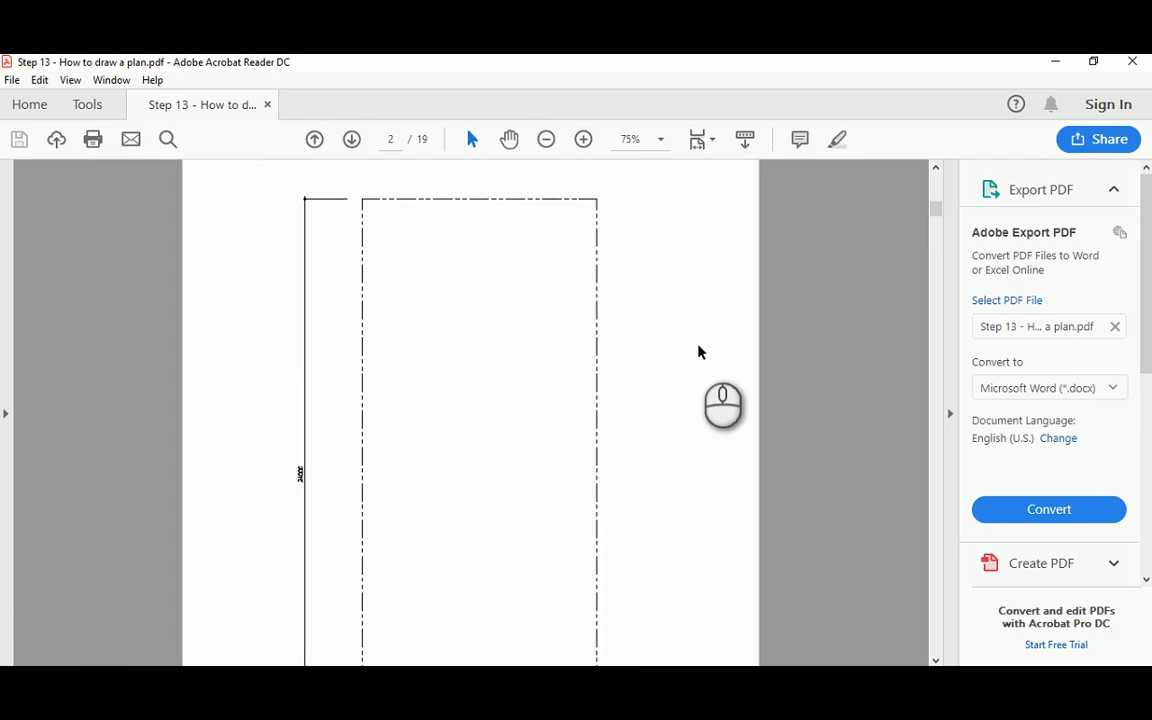
{"action": "scroll", "coordinate": [699, 351], "scroll_direction": "down", "scroll_amount": 3}
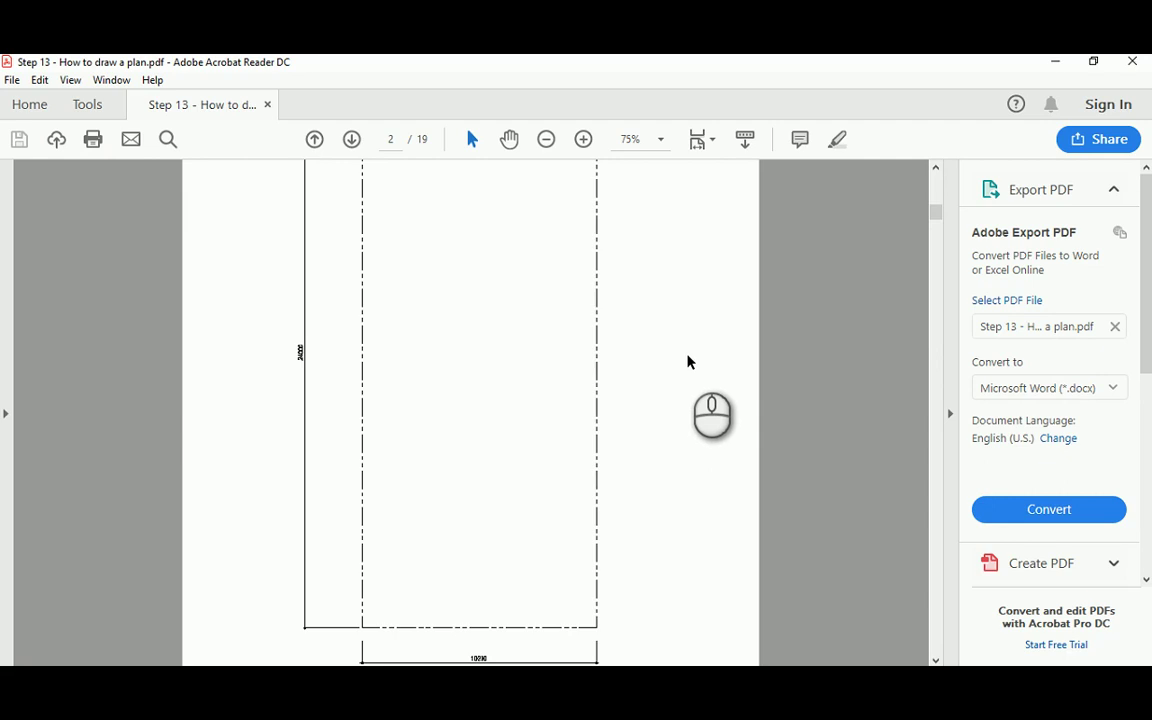
{"action": "scroll", "coordinate": [583, 364], "scroll_direction": "up", "scroll_amount": 4}
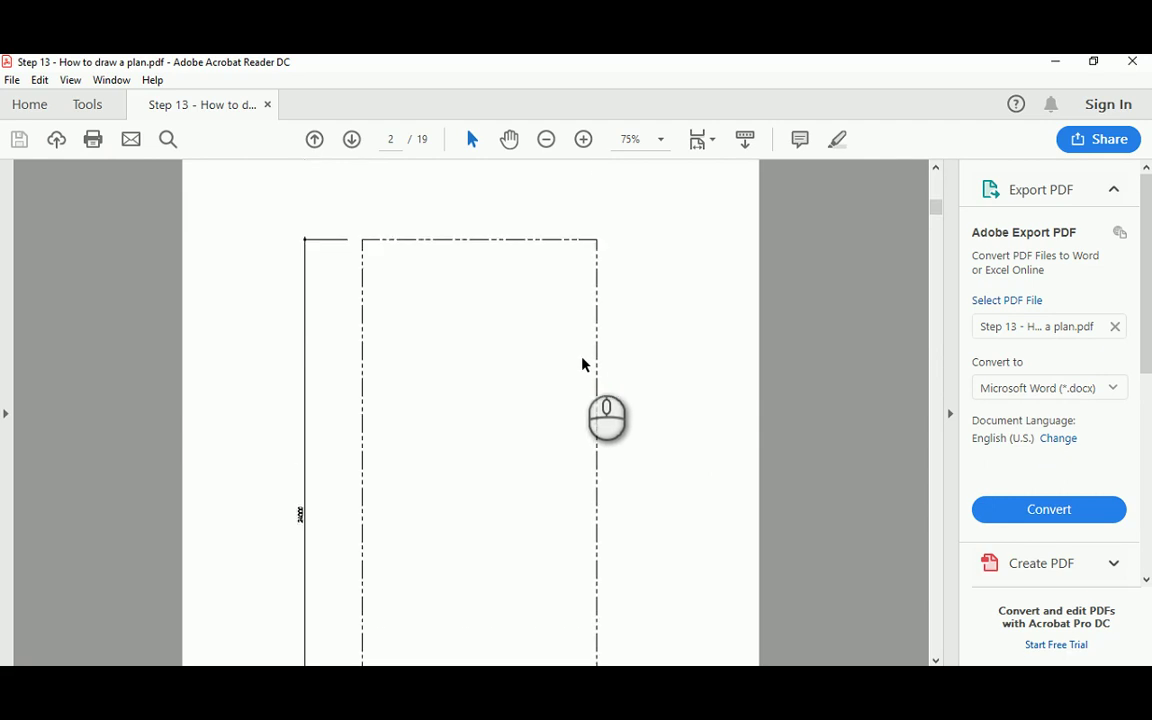
{"action": "scroll", "coordinate": [583, 364], "scroll_direction": "down", "scroll_amount": 4}
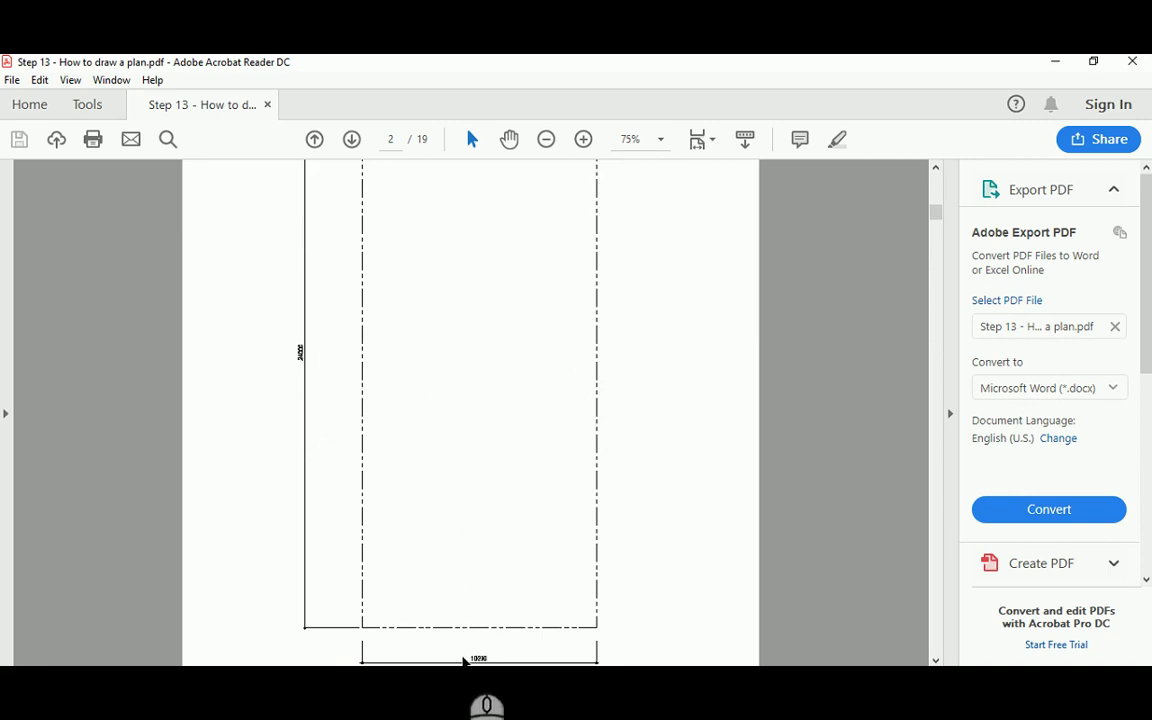
{"action": "scroll", "coordinate": [476, 549], "scroll_direction": "up", "scroll_amount": 3}
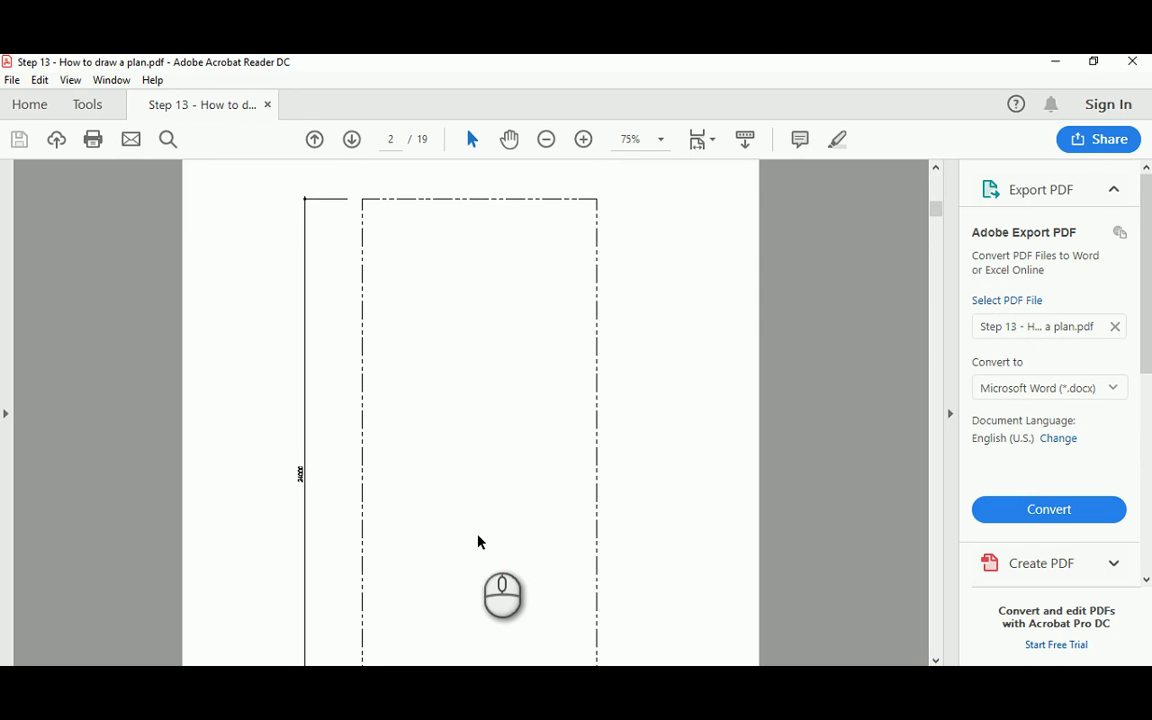
{"action": "scroll", "coordinate": [478, 542], "scroll_direction": "down", "scroll_amount": 6}
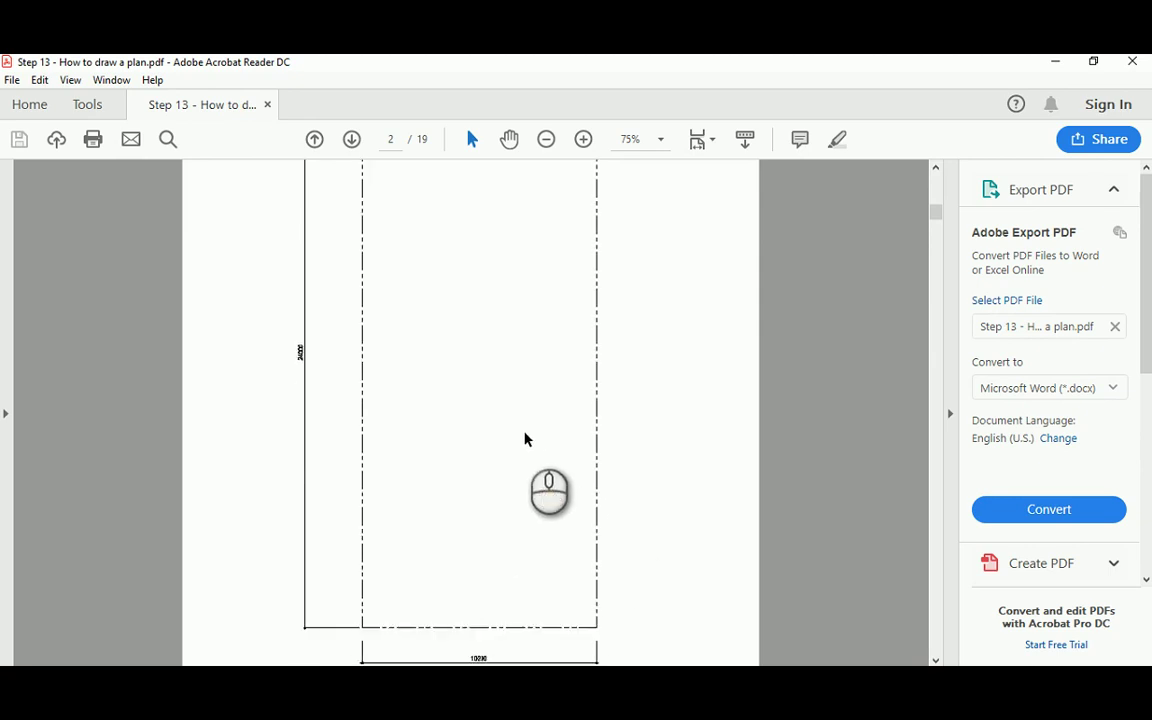
Examine the dimensioned building outline on page 3 and its position relative to the site borders
{"action": "scroll", "coordinate": [482, 378], "scroll_direction": "down", "scroll_amount": 3}
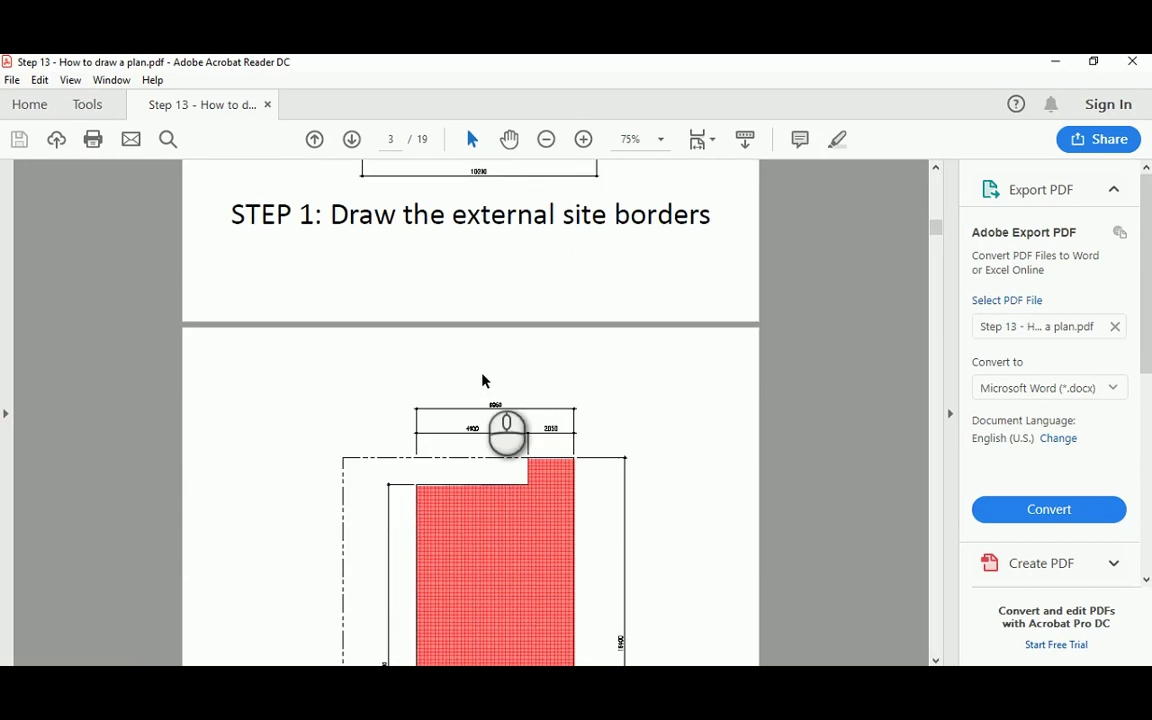
{"action": "scroll", "coordinate": [481, 381], "scroll_direction": "down", "scroll_amount": 3}
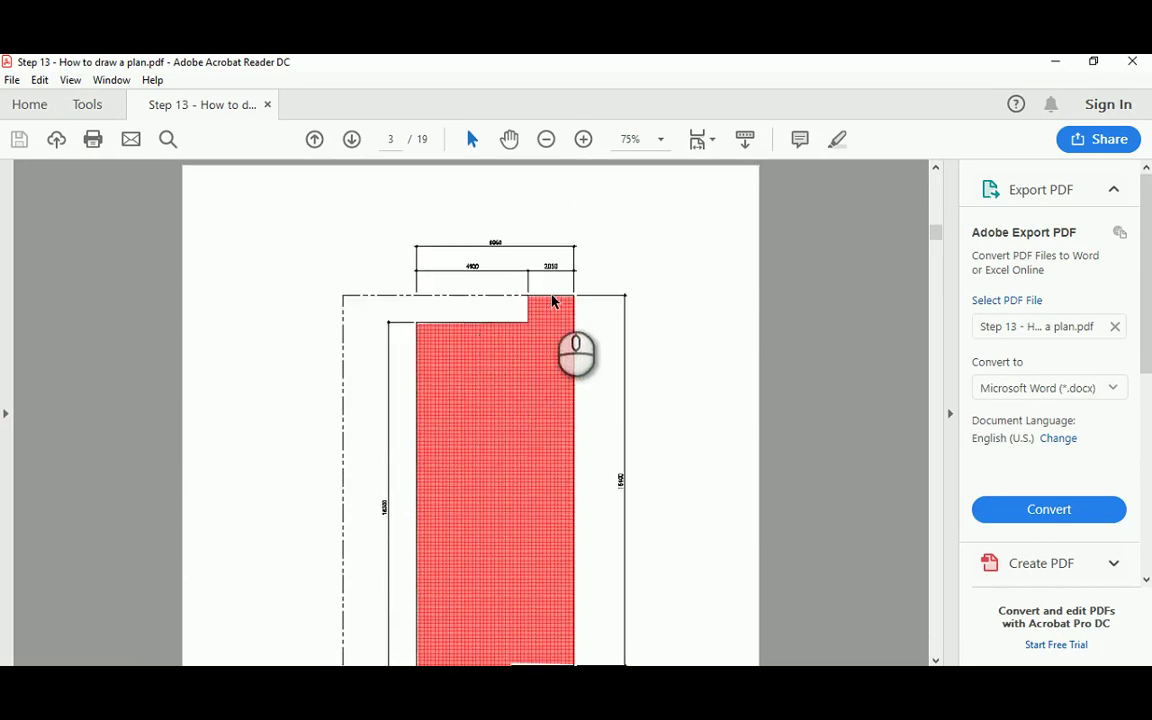
{"action": "scroll", "coordinate": [541, 300], "scroll_direction": "down", "scroll_amount": 3}
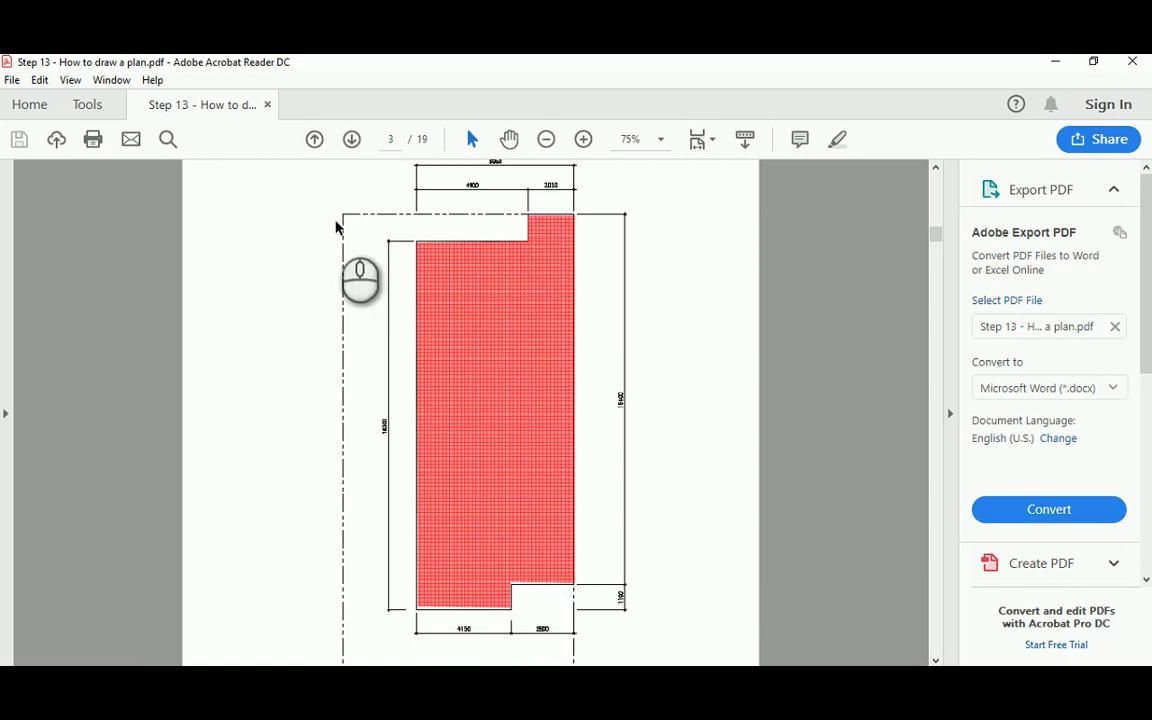
{"action": "scroll", "coordinate": [358, 490], "scroll_direction": "down", "scroll_amount": 4}
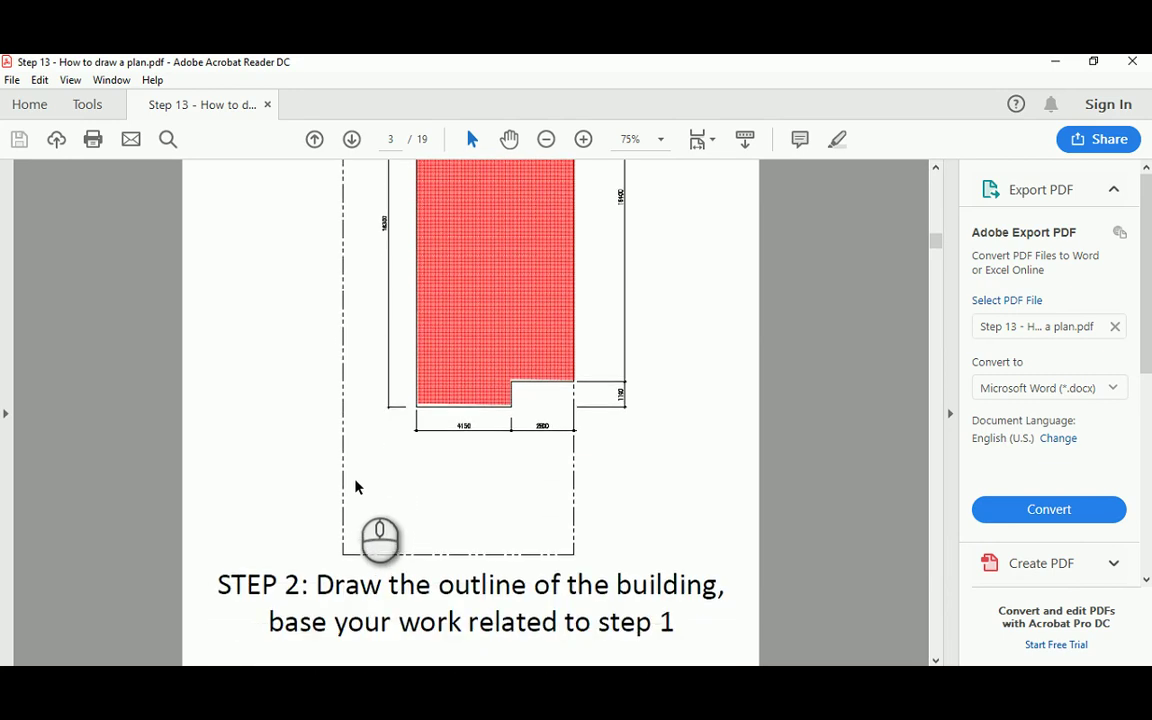
Review the external wall offset on page 4 and the horizontal and vertical guide-lines on pages 5 and 6
{"action": "scroll", "coordinate": [355, 487], "scroll_direction": "down", "scroll_amount": 9}
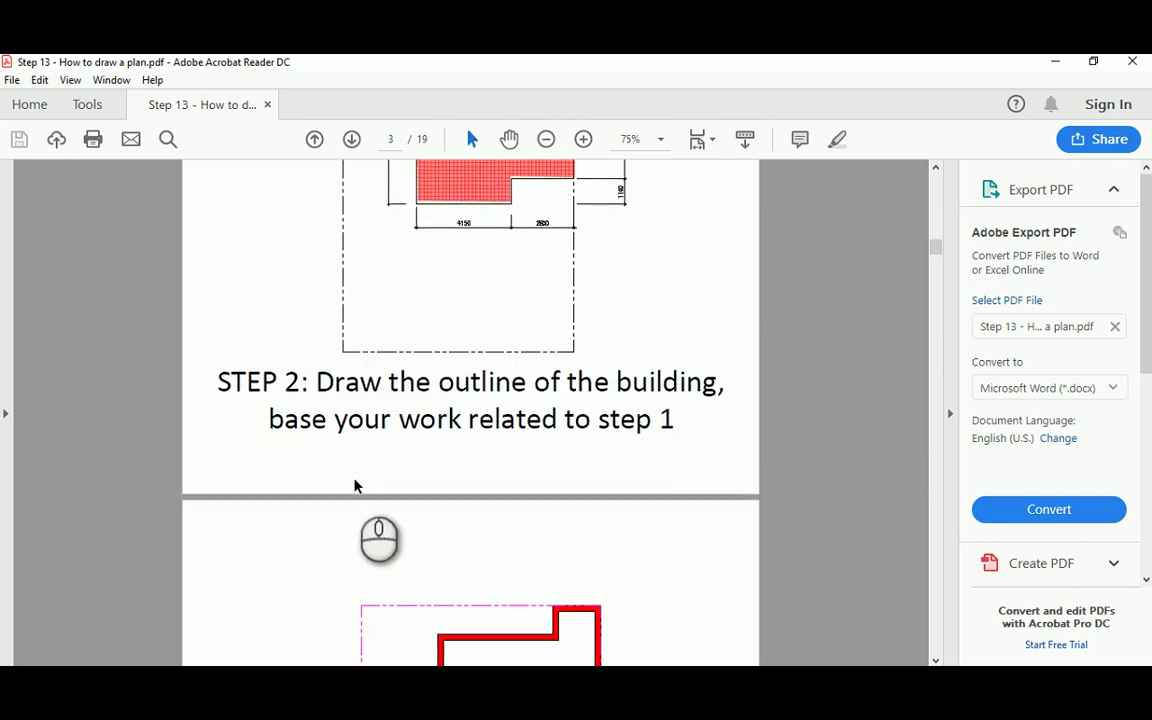
{"action": "scroll", "coordinate": [355, 480], "scroll_direction": "down", "scroll_amount": 3}
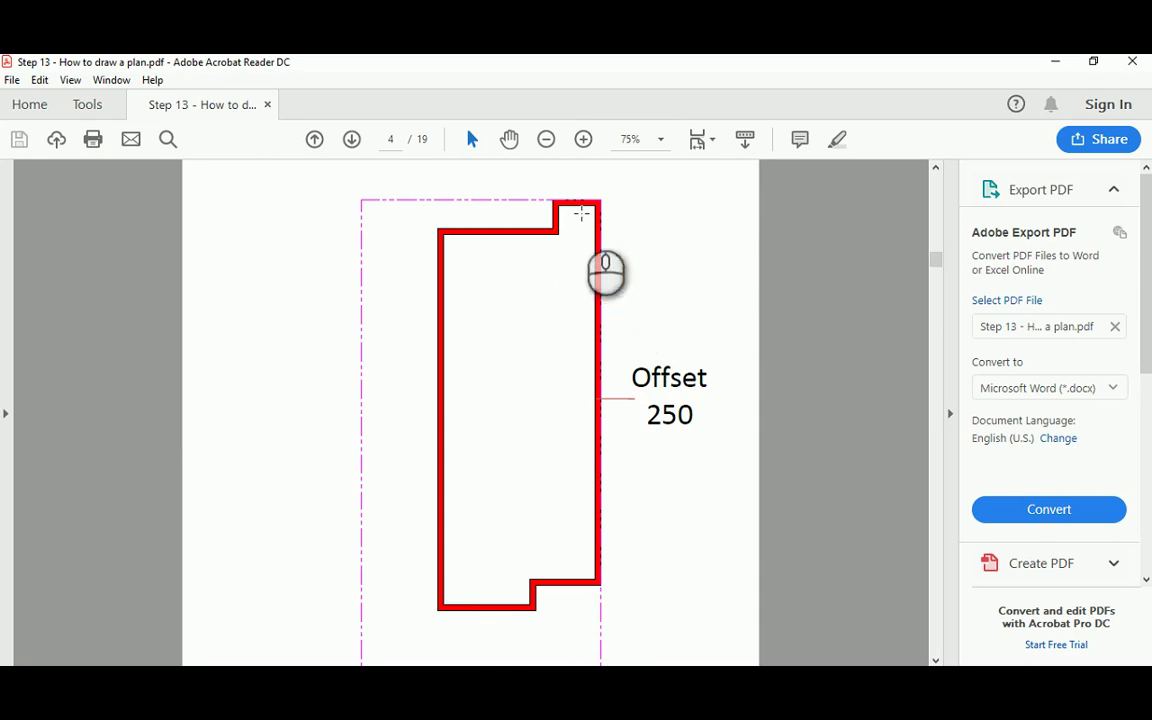
{"action": "scroll", "coordinate": [500, 358], "scroll_direction": "down", "scroll_amount": 3}
{"action": "scroll", "coordinate": [500, 358], "scroll_direction": "down", "scroll_amount": 8}
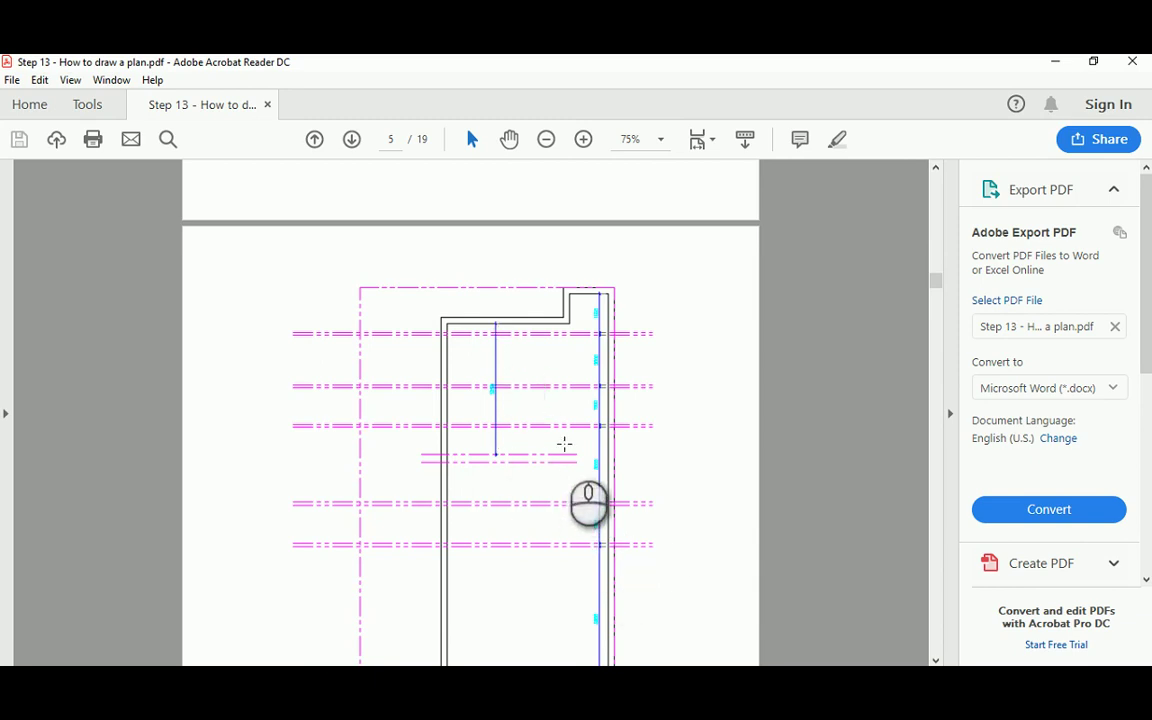
{"action": "scroll", "coordinate": [585, 387], "scroll_direction": "down", "scroll_amount": 10}
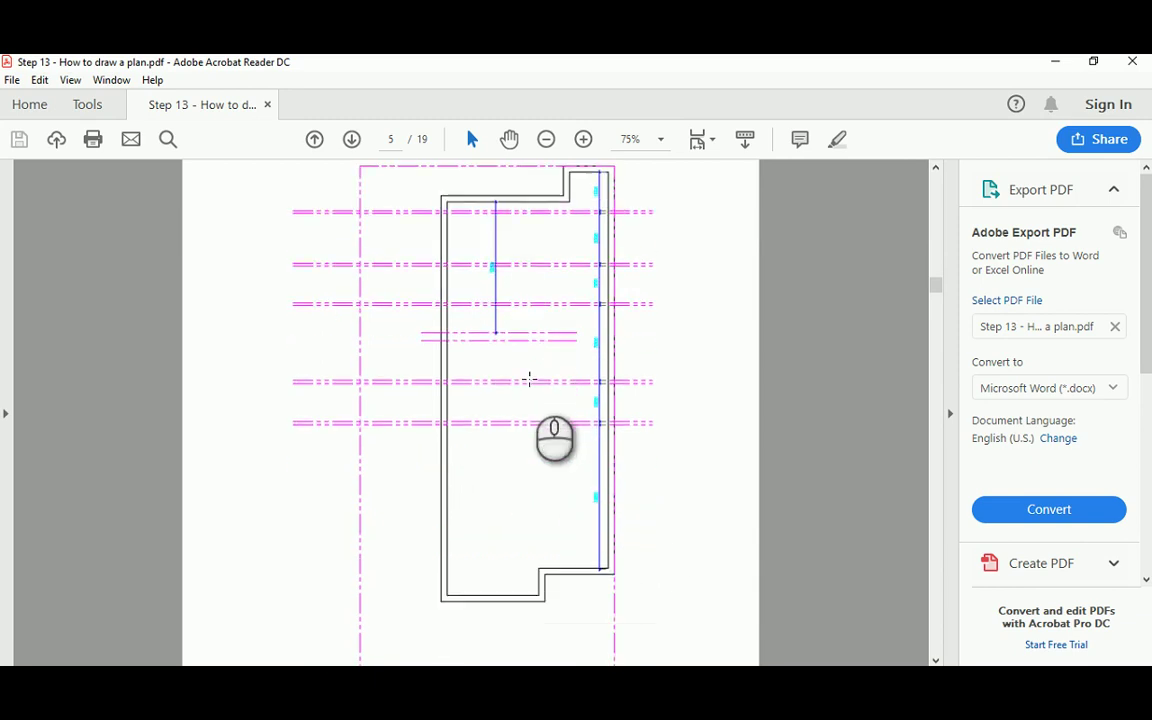
{"action": "scroll", "coordinate": [530, 386], "scroll_direction": "down", "scroll_amount": 4}
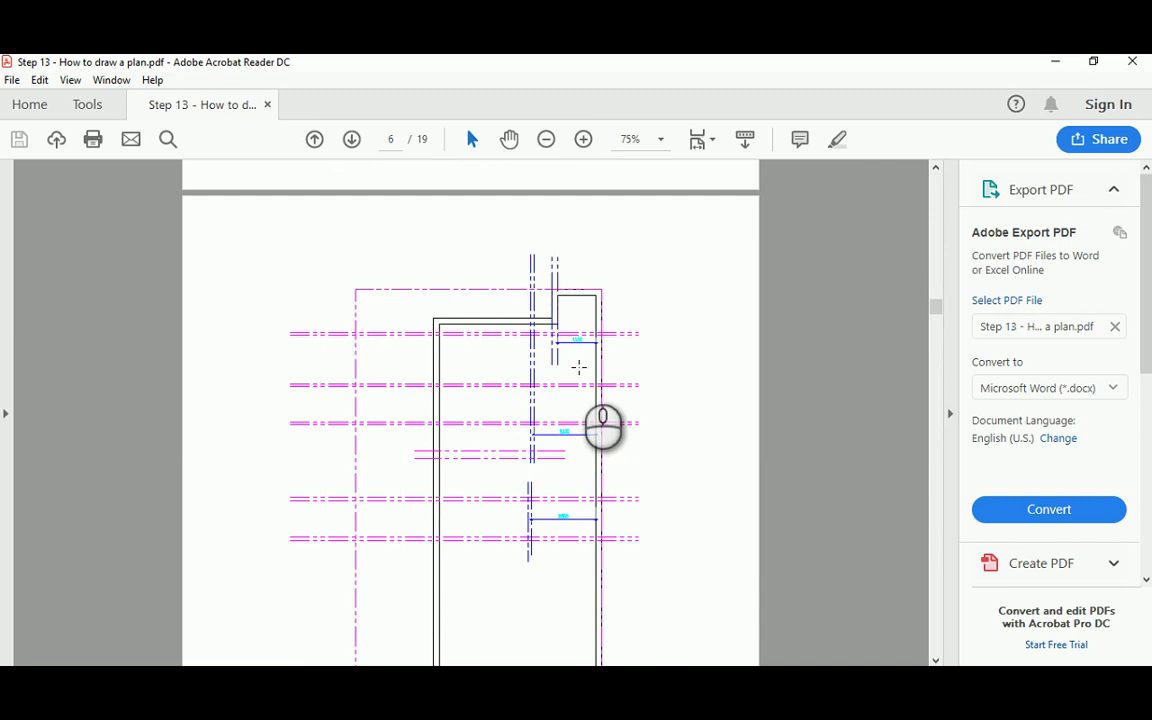
Review the instructions on pages 7 and 8 for drawing wall lines over the guide-lines and erasing the guide-lines
{"action": "scroll", "coordinate": [540, 385], "scroll_direction": "down", "scroll_amount": 8}
{"action": "scroll", "coordinate": [540, 378], "scroll_direction": "down", "scroll_amount": 9}
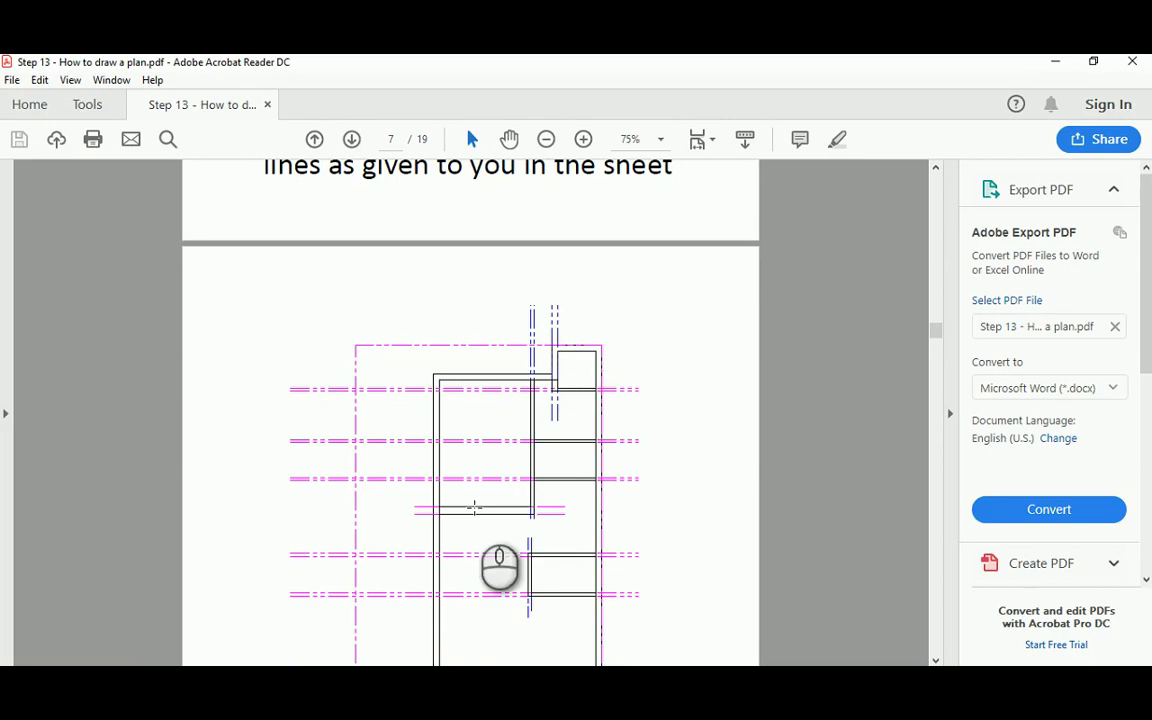
{"action": "scroll", "coordinate": [485, 430], "scroll_direction": "down", "scroll_amount": 5}
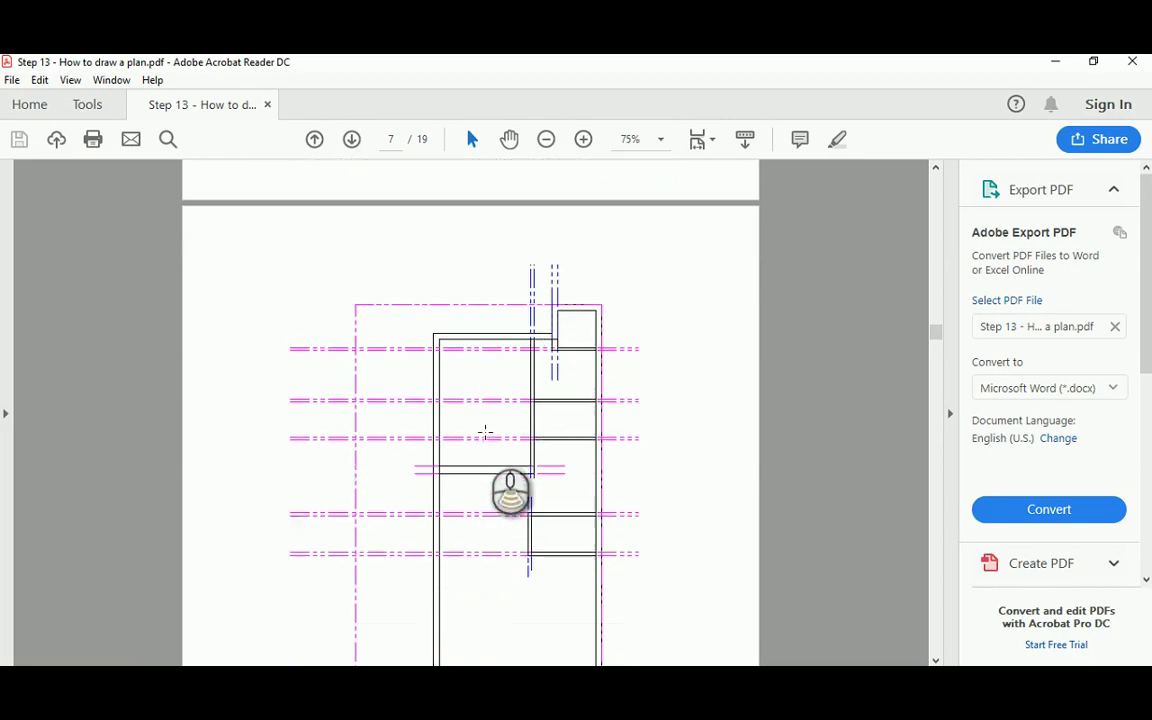
{"action": "scroll", "coordinate": [488, 418], "scroll_direction": "down", "scroll_amount": 8}
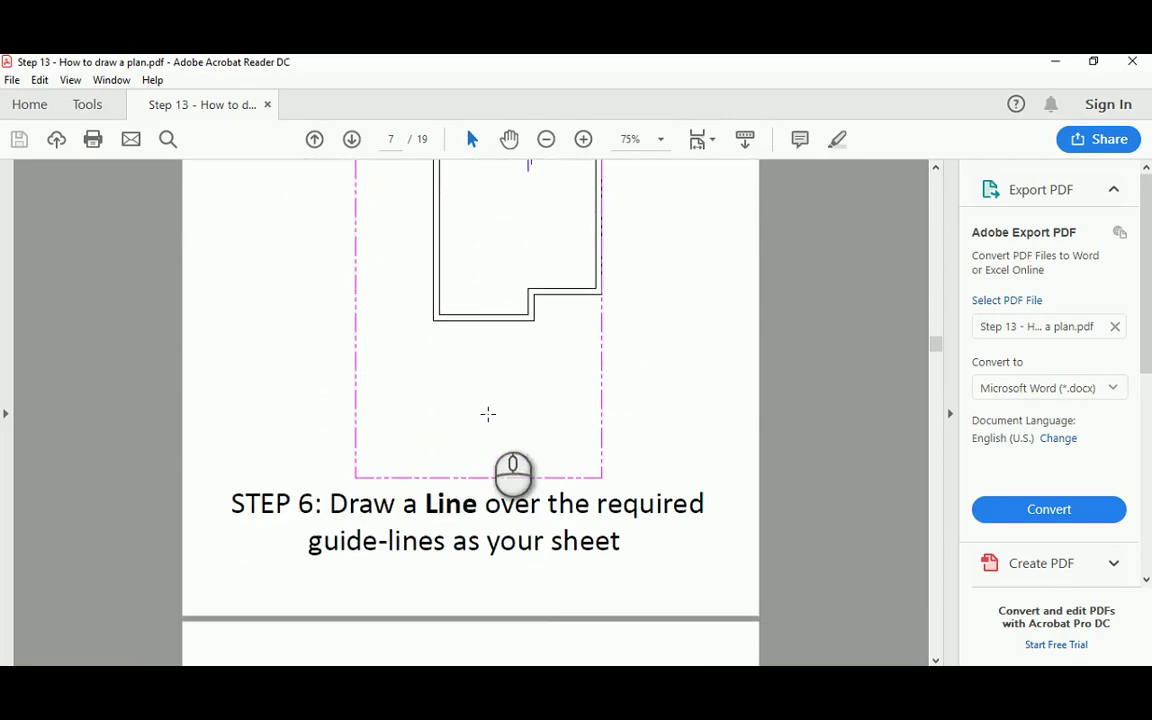
{"action": "scroll", "coordinate": [489, 420], "scroll_direction": "down", "scroll_amount": 6}
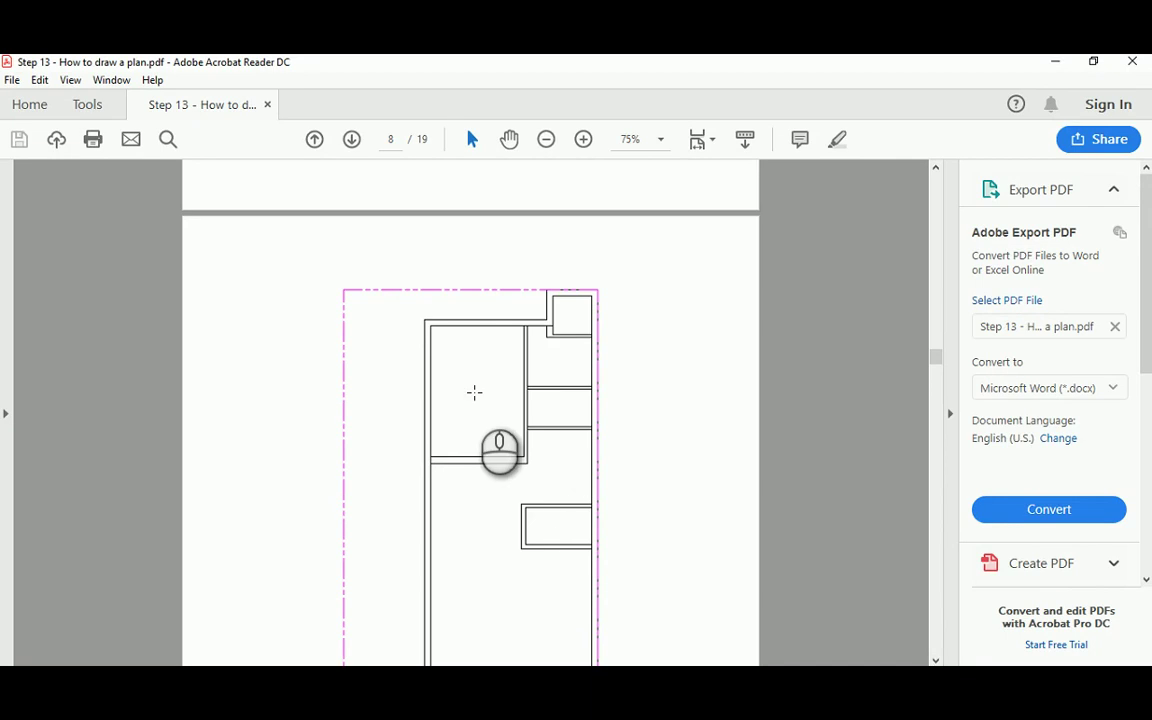
{"action": "scroll", "coordinate": [474, 394], "scroll_direction": "down", "scroll_amount": 2}
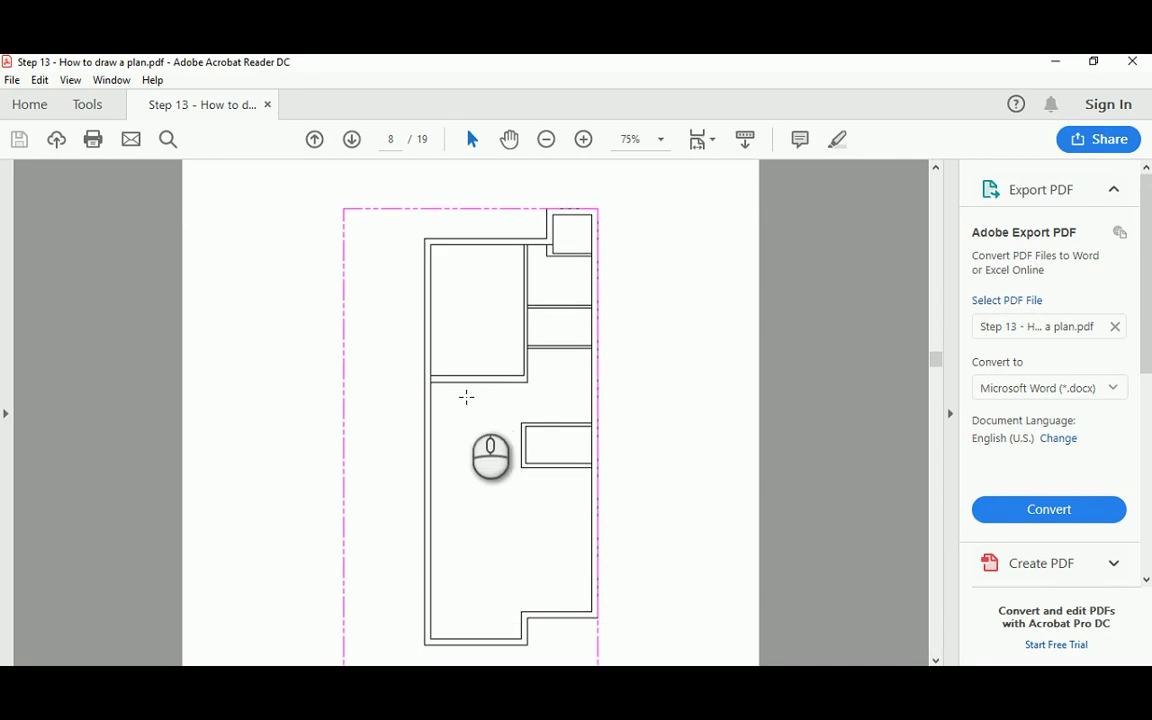
{"action": "scroll", "coordinate": [466, 397], "scroll_direction": "down", "scroll_amount": 1}
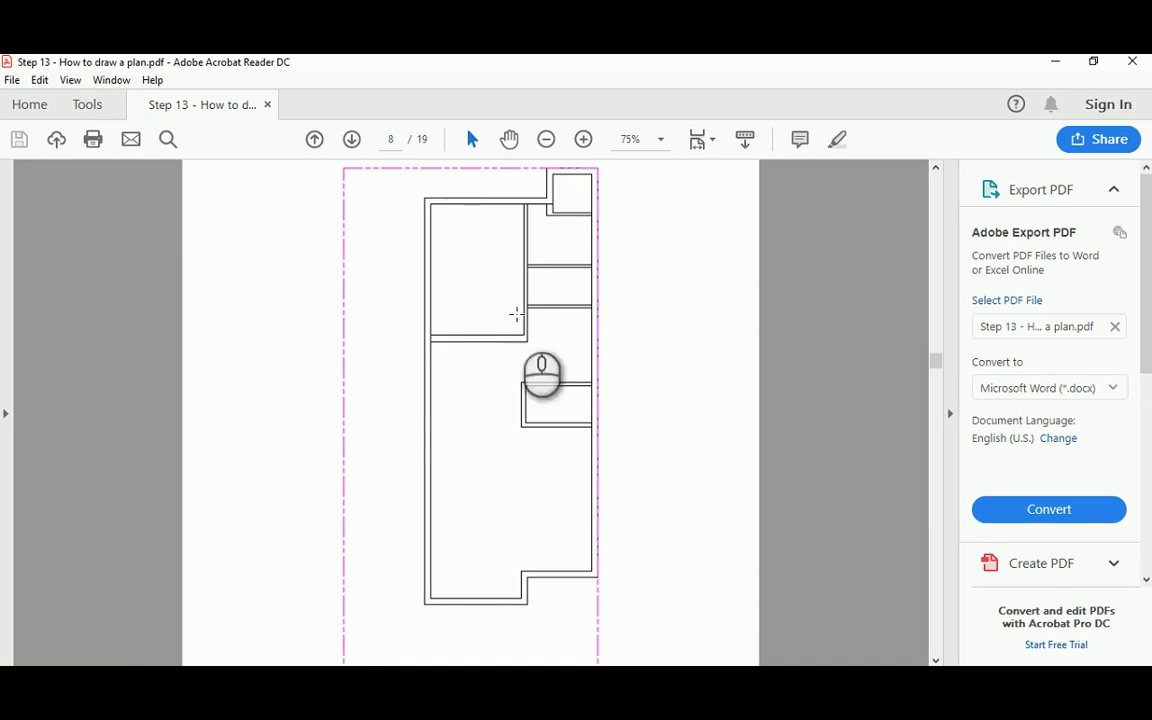
{"action": "scroll", "coordinate": [477, 328], "scroll_direction": "down", "scroll_amount": 10}
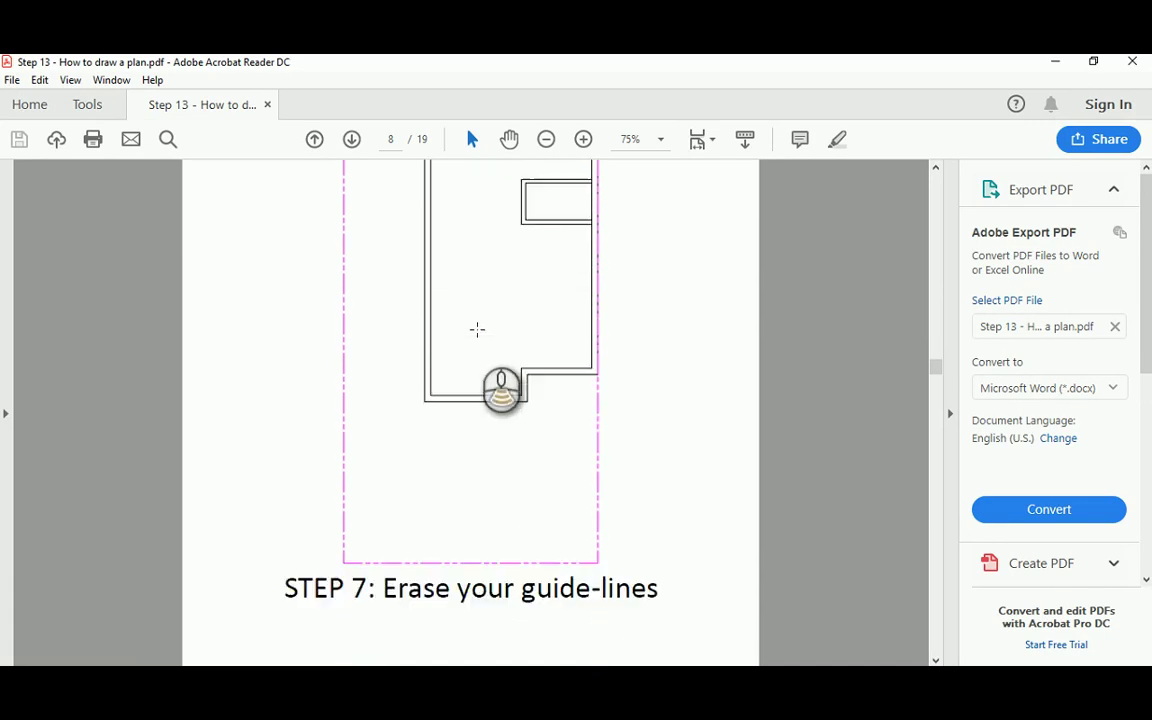
Review steps 8 to 10 on pages 9 to 11, covering the new guide-lines, the lines over them and their erasure
{"action": "scroll", "coordinate": [477, 331], "scroll_direction": "down", "scroll_amount": 4}
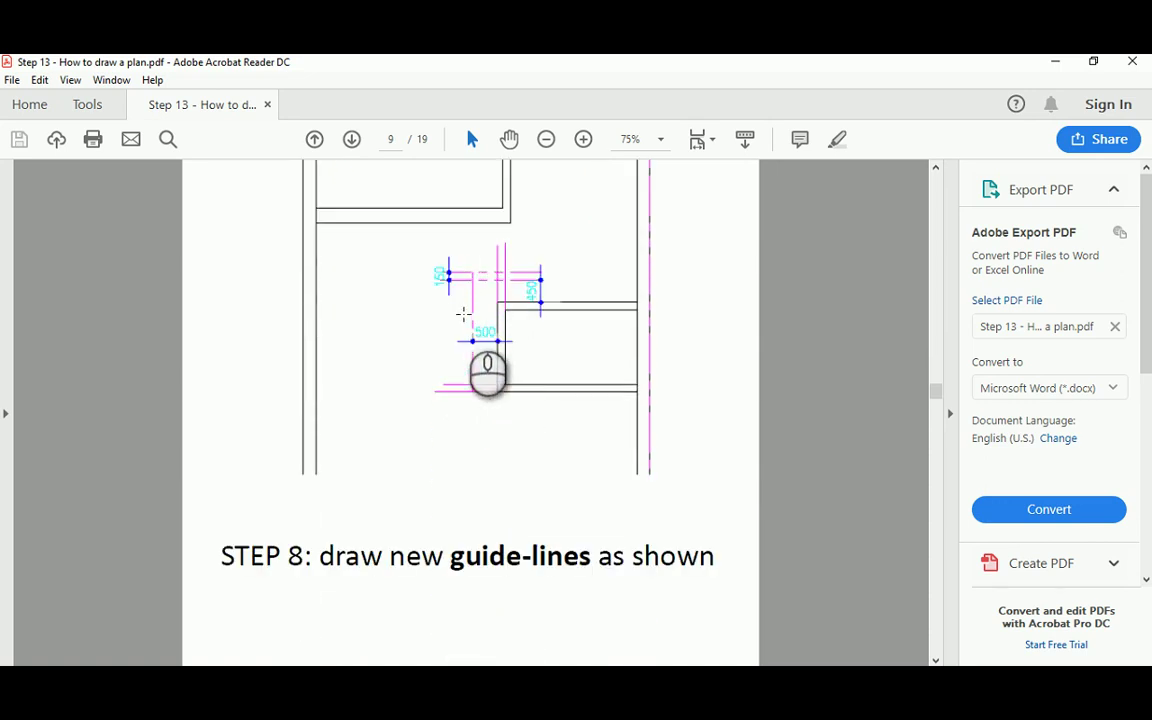
{"action": "scroll", "coordinate": [476, 397], "scroll_direction": "down", "scroll_amount": 6}
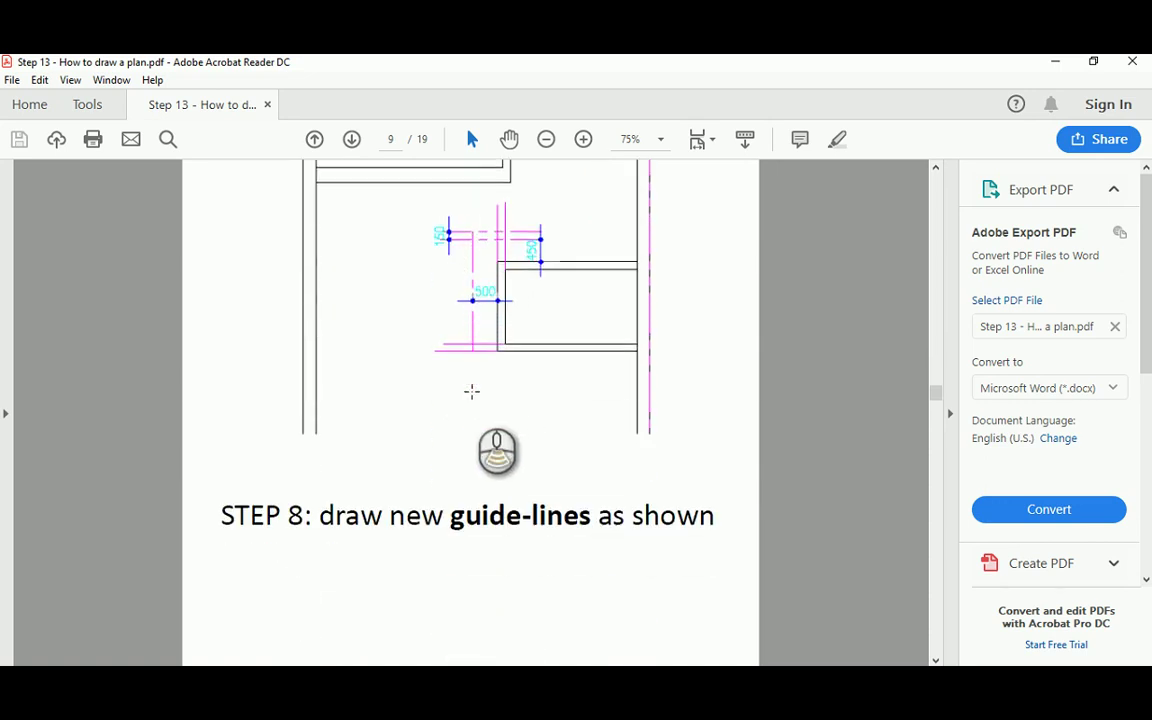
{"action": "scroll", "coordinate": [484, 273], "scroll_direction": "down", "scroll_amount": 12}
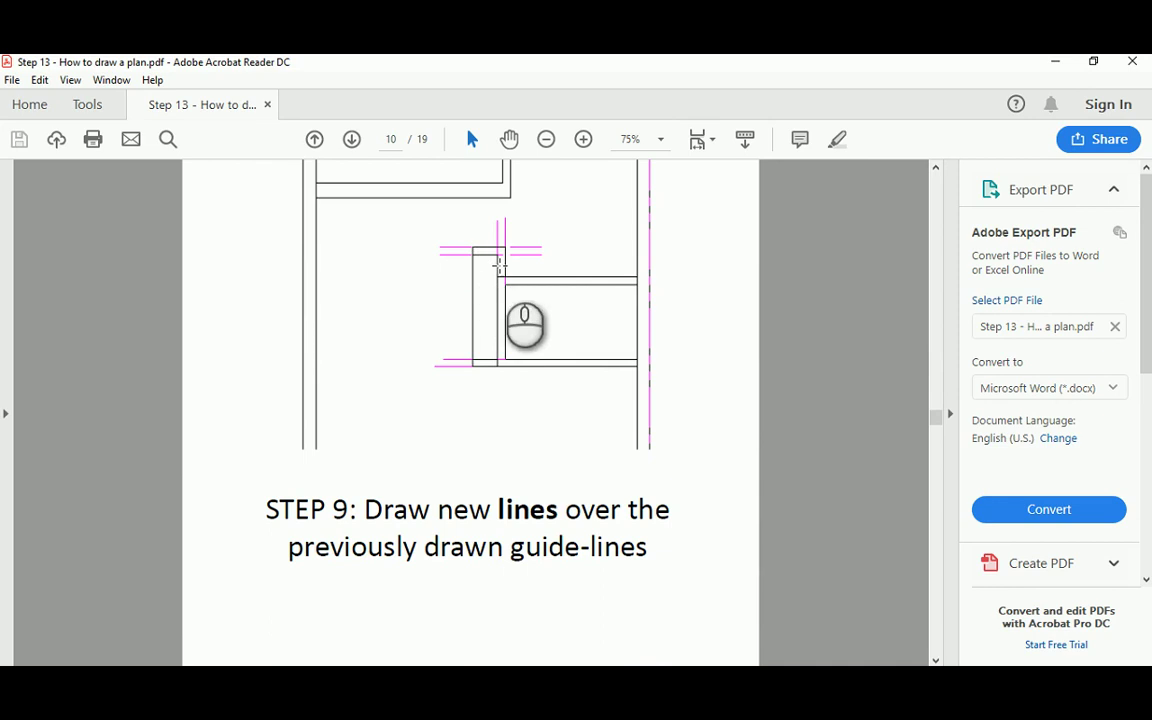
{"action": "scroll", "coordinate": [524, 289], "scroll_direction": "down", "scroll_amount": 3}
{"action": "scroll", "coordinate": [524, 289], "scroll_direction": "down", "scroll_amount": 12}
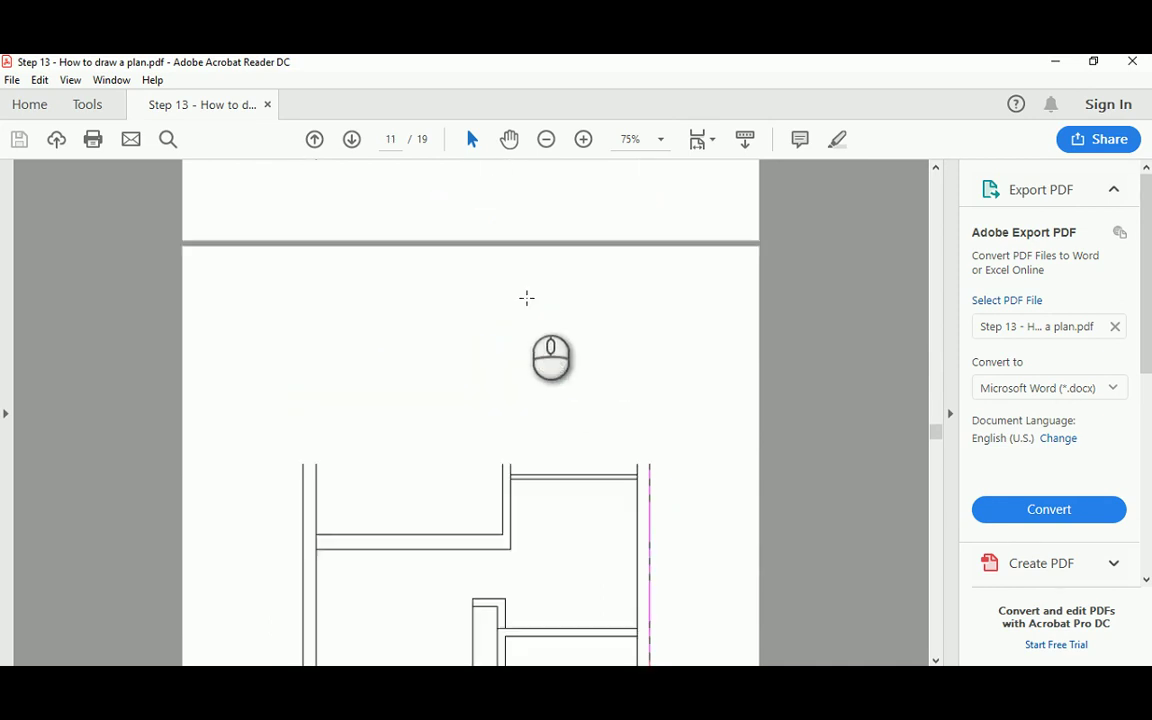
{"action": "scroll", "coordinate": [525, 298], "scroll_direction": "down", "scroll_amount": 8}
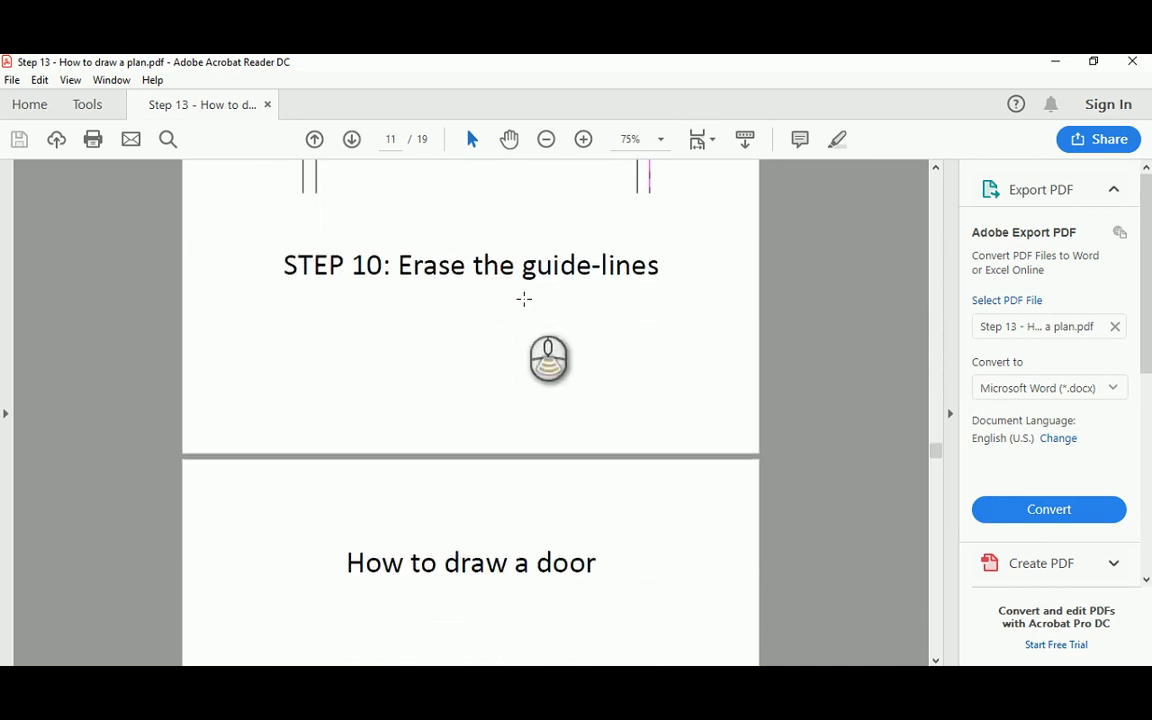
Read the door-drawing instructions on pages 12 to 15, from the wall corner through the offsets and trimming to the line and circle
{"action": "scroll", "coordinate": [524, 300], "scroll_direction": "down", "scroll_amount": 5}
{"action": "scroll", "coordinate": [524, 296], "scroll_direction": "up", "scroll_amount": 3}
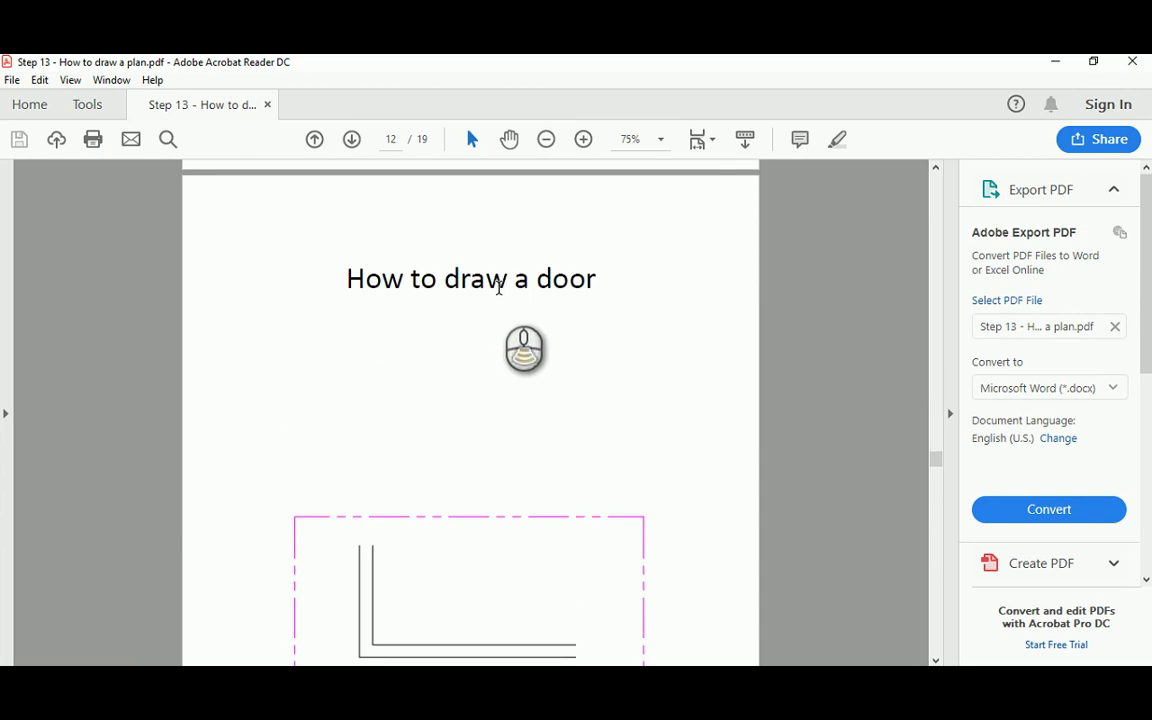
{"action": "scroll", "coordinate": [505, 290], "scroll_direction": "down", "scroll_amount": 3}
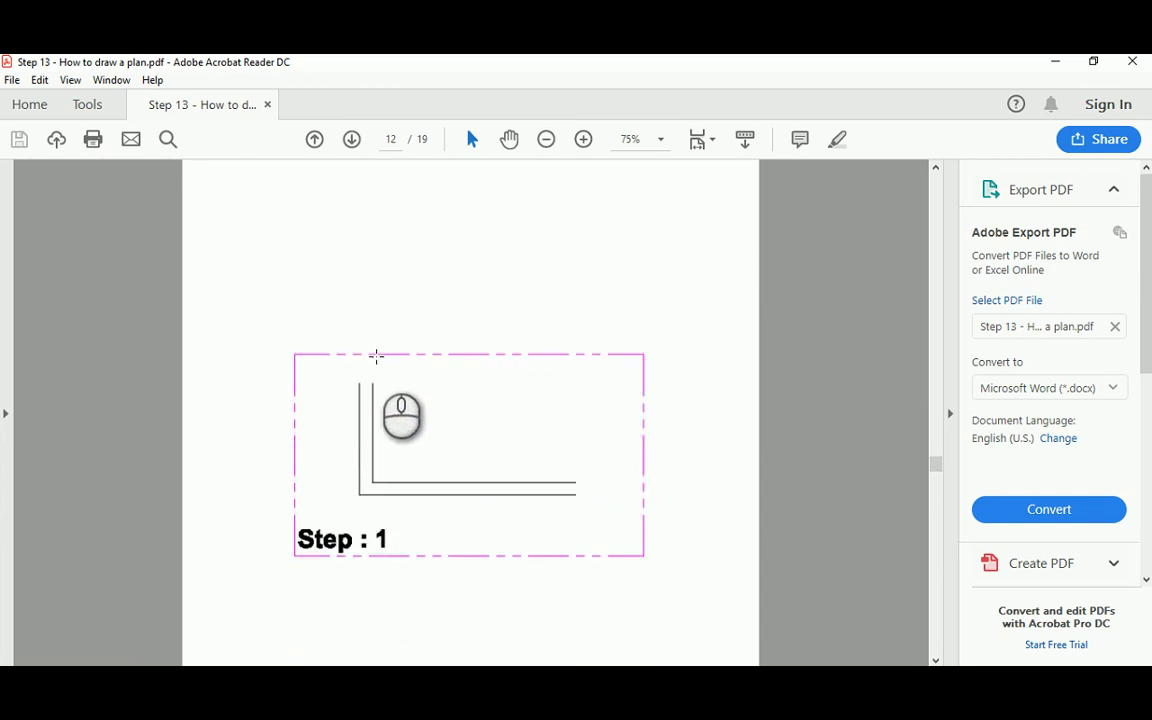
{"action": "scroll", "coordinate": [376, 356], "scroll_direction": "down", "scroll_amount": 9}
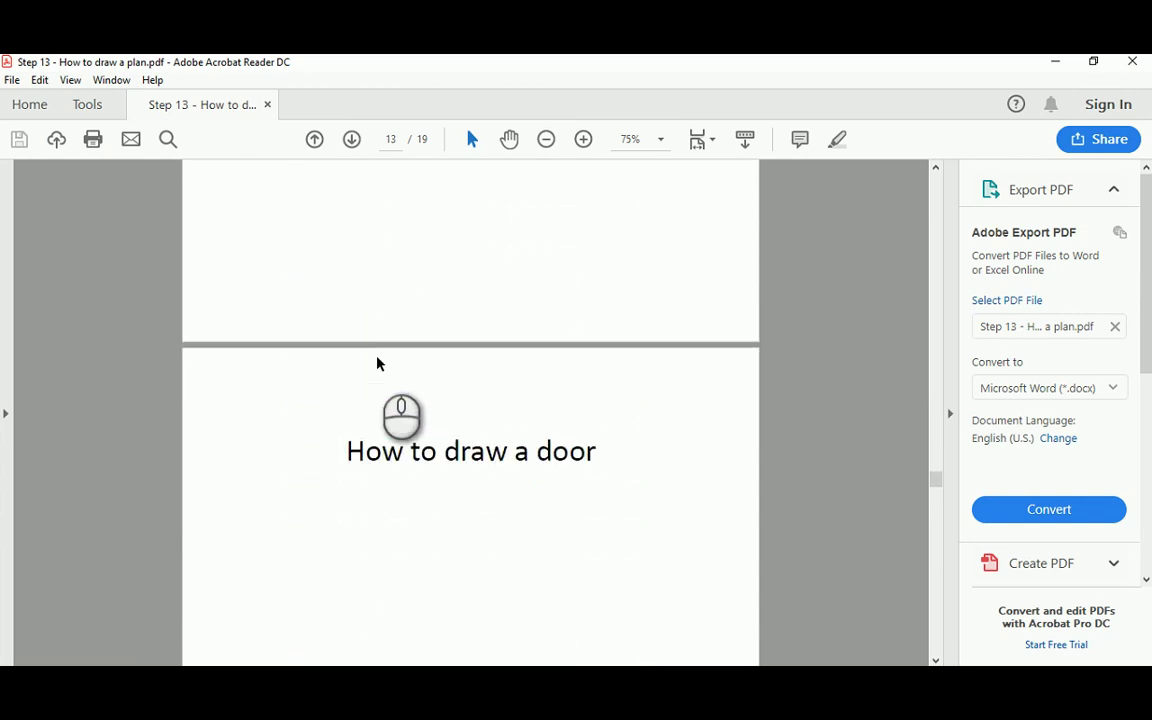
{"action": "scroll", "coordinate": [378, 363], "scroll_direction": "down", "scroll_amount": 7}
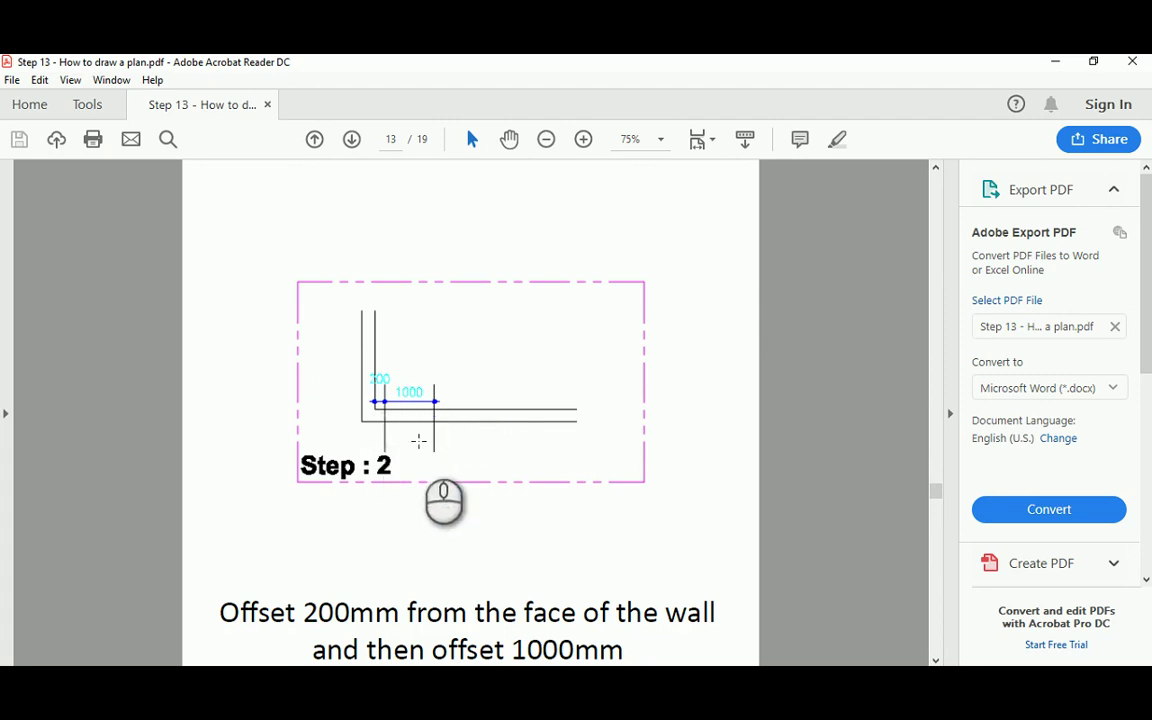
{"action": "scroll", "coordinate": [393, 371], "scroll_direction": "down", "scroll_amount": 5}
{"action": "scroll", "coordinate": [393, 371], "scroll_direction": "down", "scroll_amount": 10}
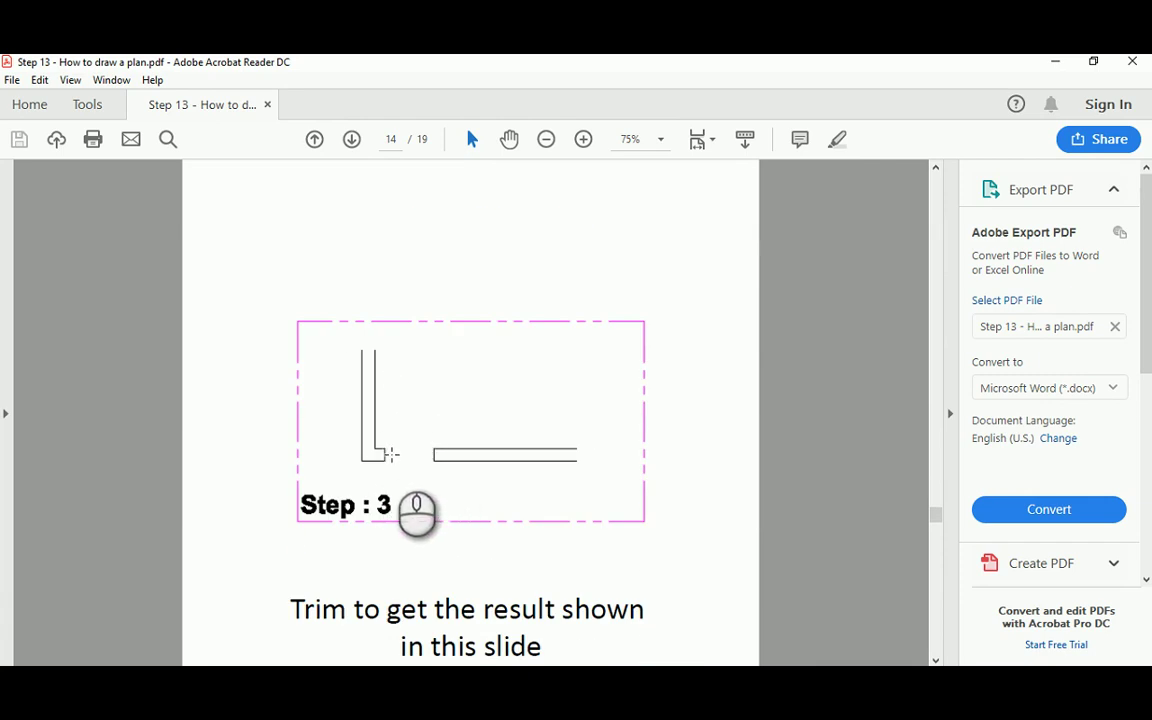
{"action": "scroll", "coordinate": [397, 393], "scroll_direction": "down", "scroll_amount": 10}
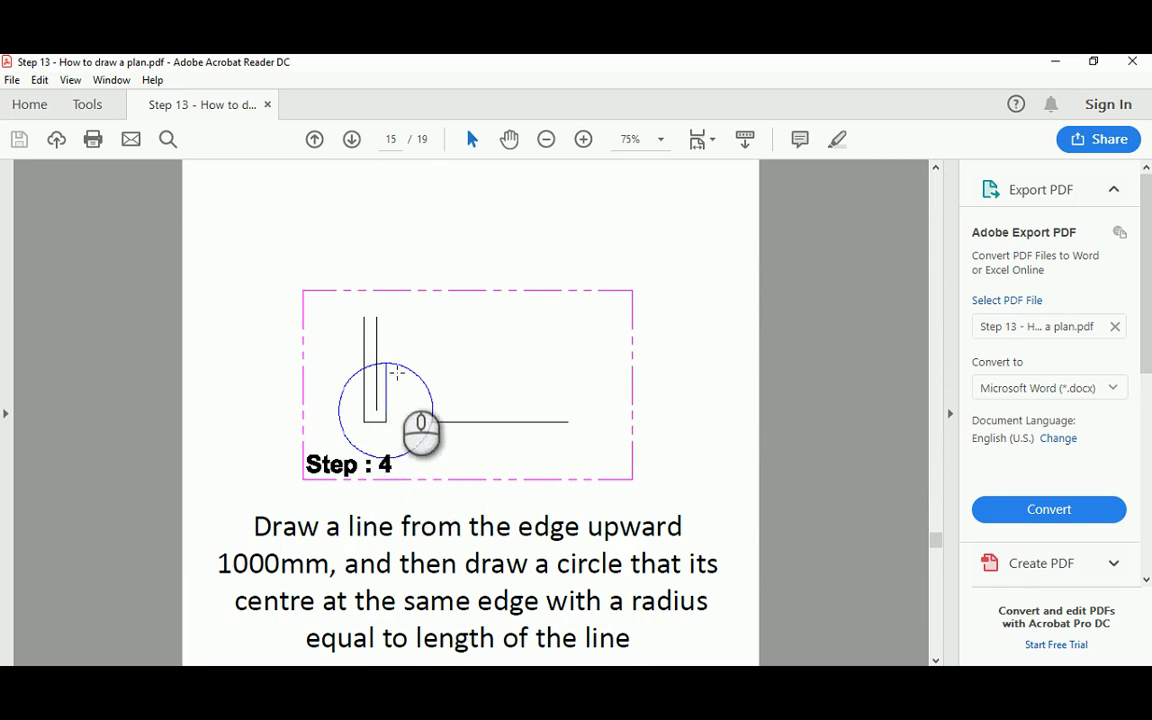
Read the door's circle-trimming instruction on page 16 and the three window lines described on page 17
{"action": "scroll", "coordinate": [415, 420], "scroll_direction": "down", "scroll_amount": 10}
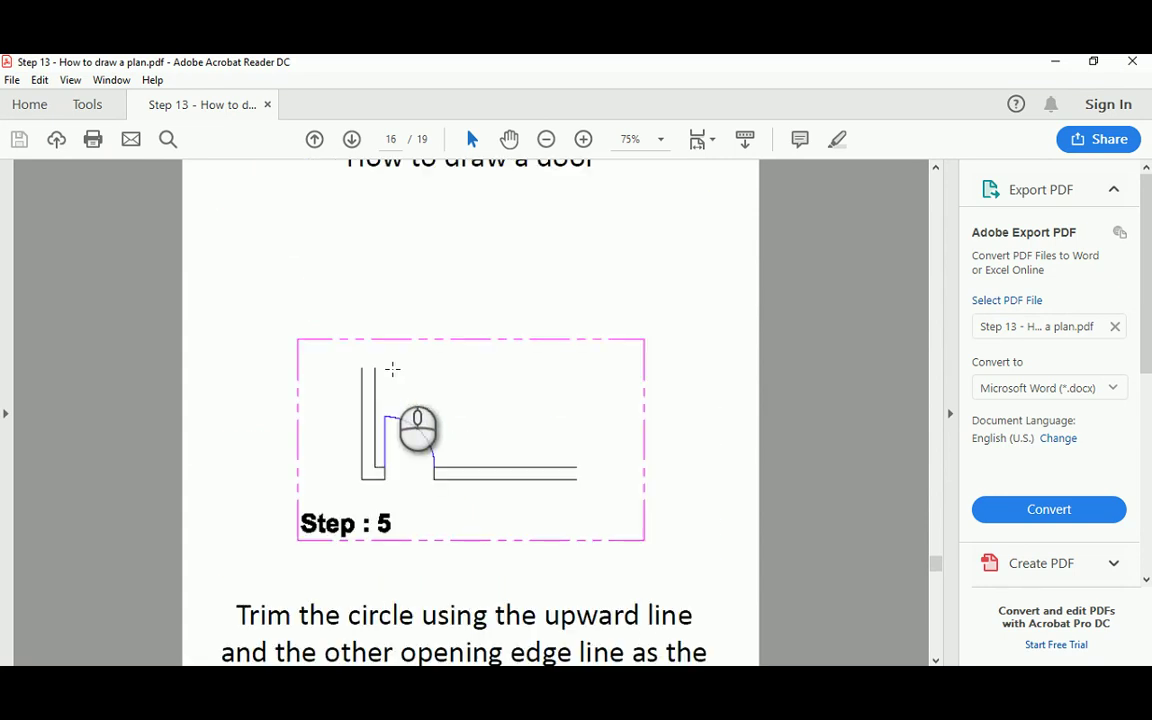
{"action": "scroll", "coordinate": [384, 403], "scroll_direction": "down", "scroll_amount": 3}
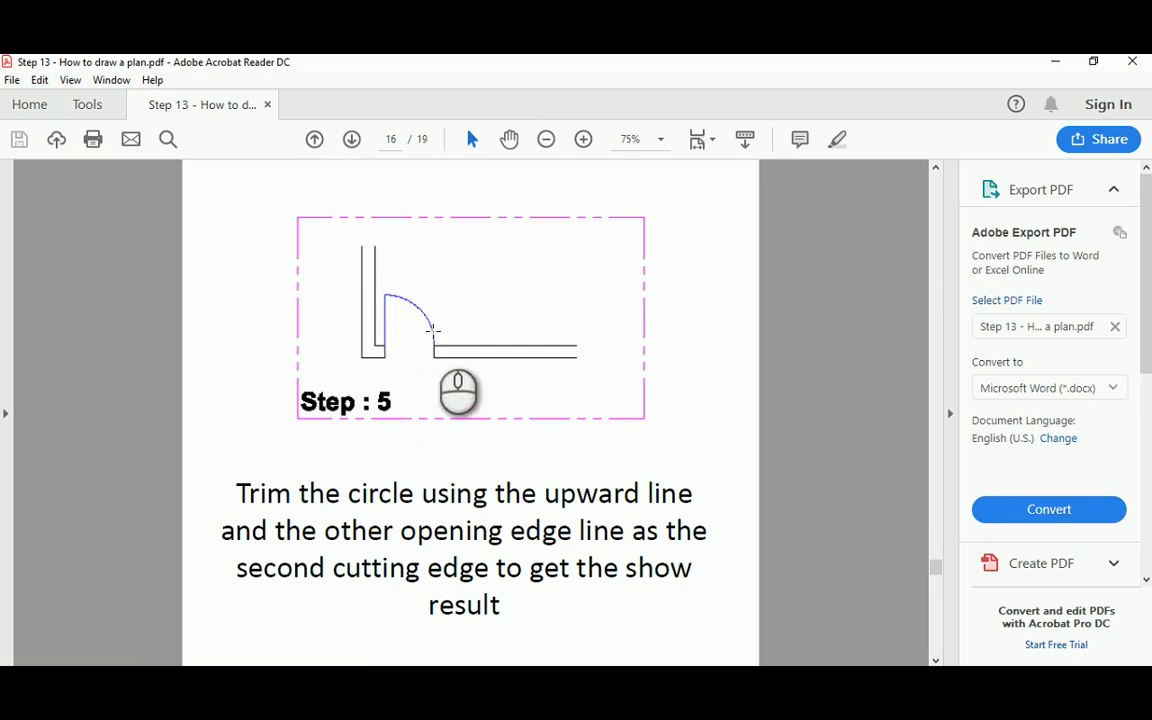
{"action": "scroll", "coordinate": [432, 329], "scroll_direction": "down", "scroll_amount": 10}
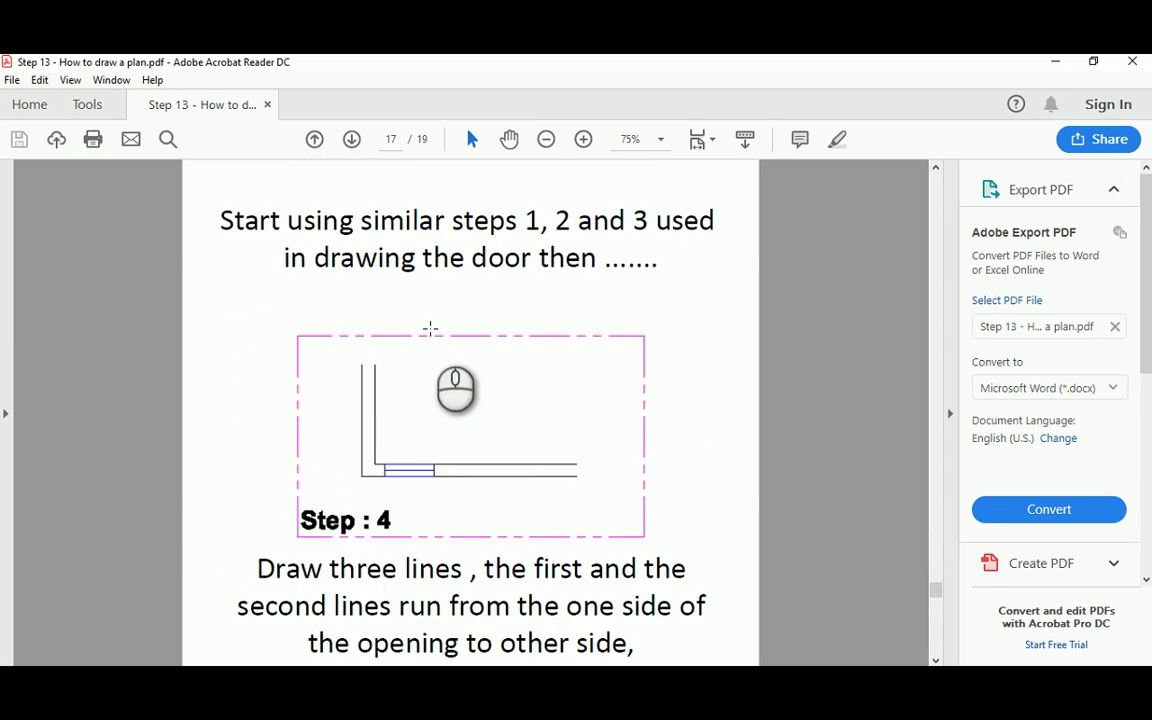
{"action": "scroll", "coordinate": [430, 329], "scroll_direction": "down", "scroll_amount": 4}
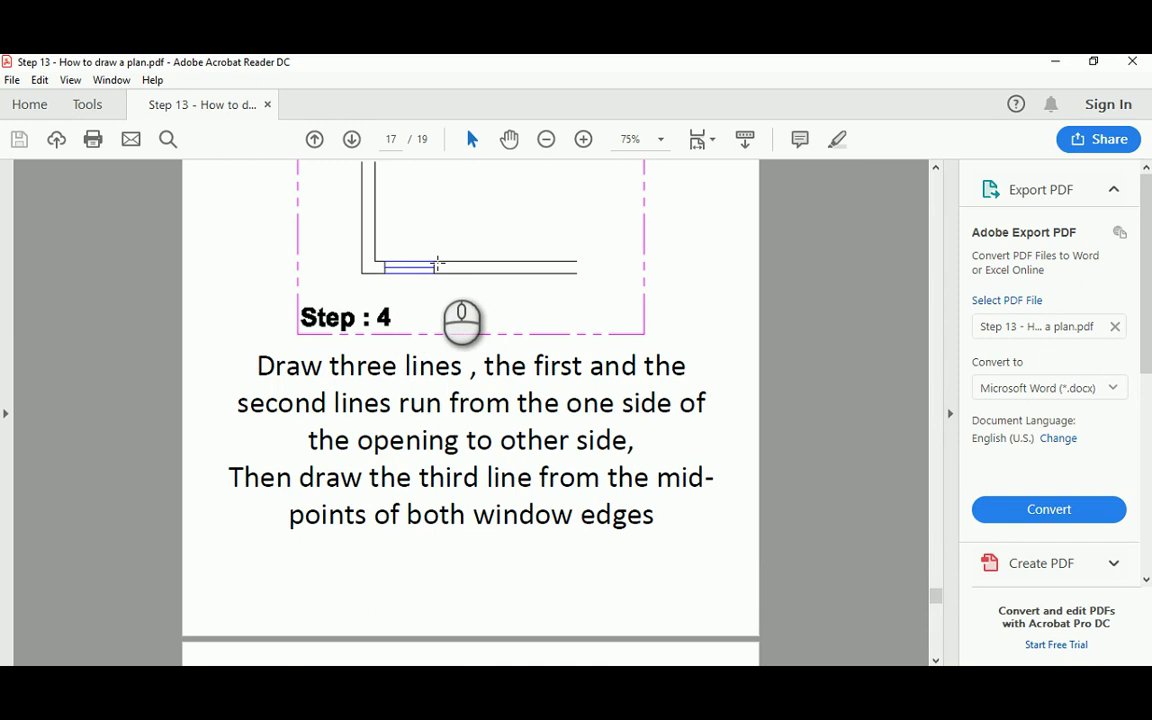
Read window steps 5 and 6 on pages 18 and 19, examining the frame offsets and enlarging the final window detail
{"action": "scroll", "coordinate": [437, 262], "scroll_direction": "down", "scroll_amount": 8}
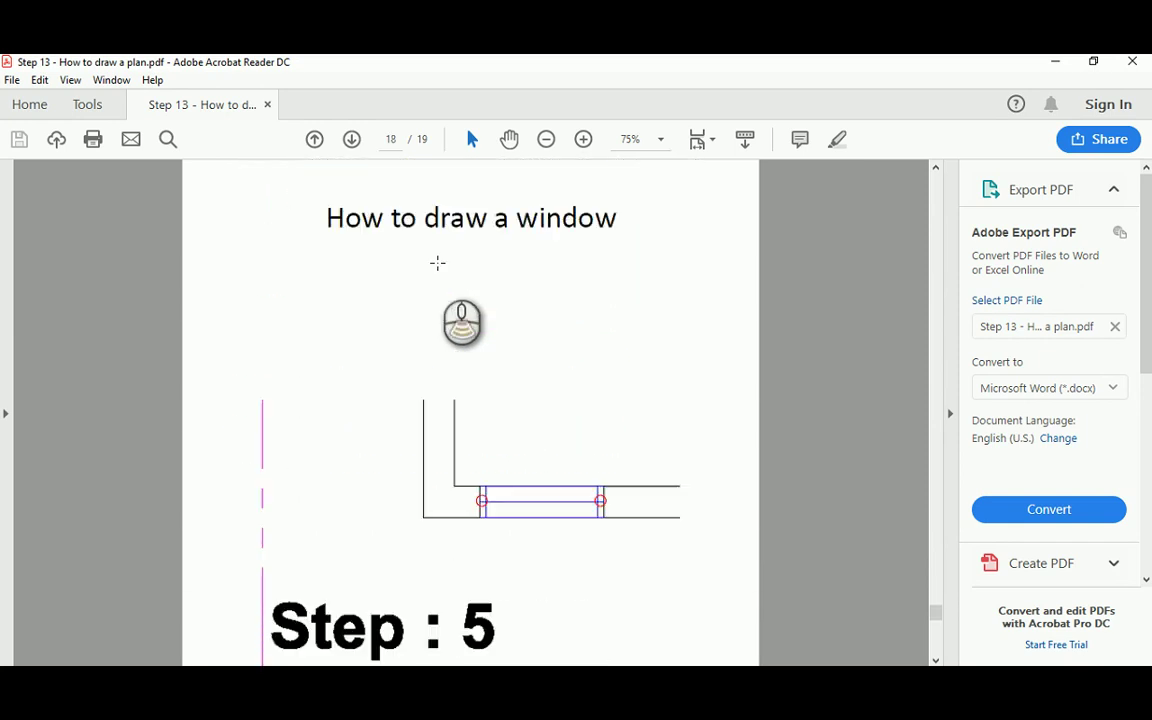
{"action": "scroll", "coordinate": [437, 262], "scroll_direction": "down", "scroll_amount": 3}
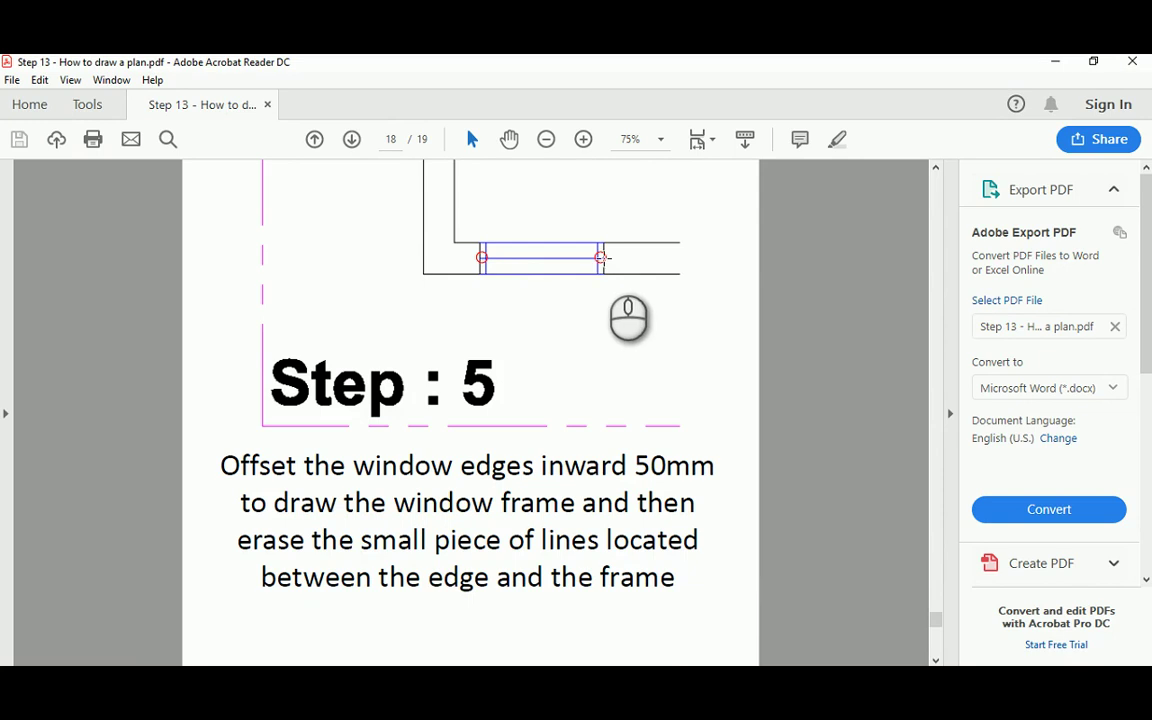
{"action": "scroll", "coordinate": [470, 410], "scroll_direction": "down", "scroll_amount": 10}
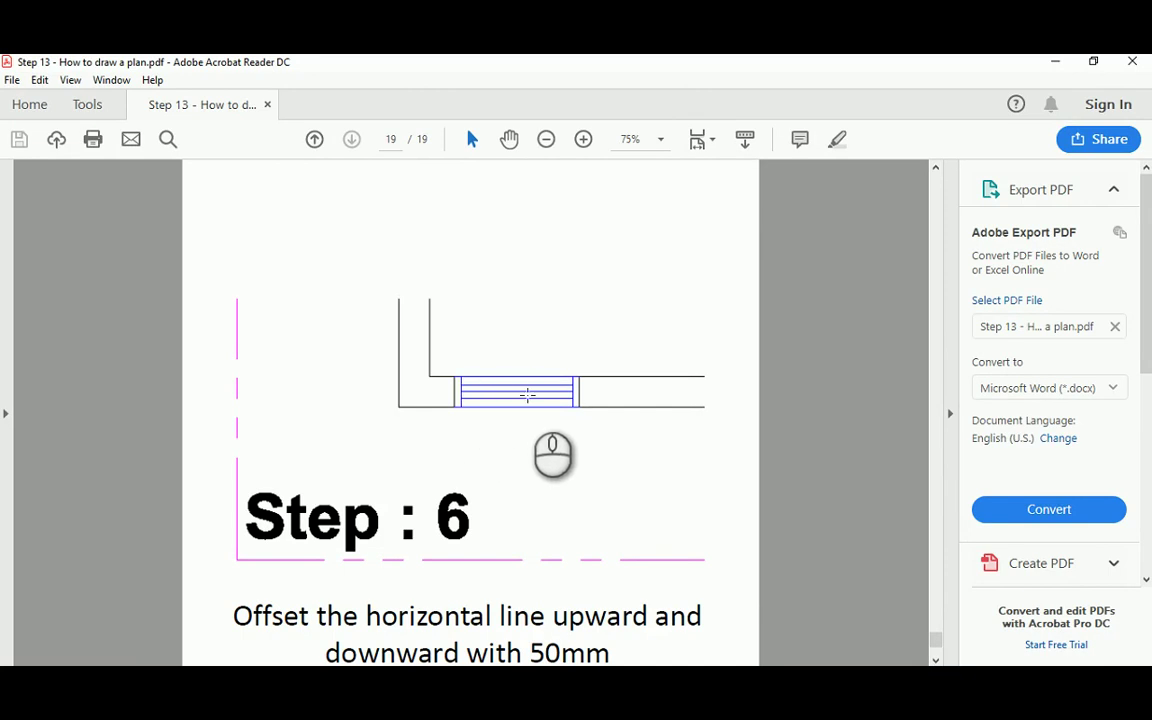
{"action": "key", "text": "ctrl+2"}
{"action": "scroll", "coordinate": [530, 401], "scroll_direction": "up", "scroll_amount": 2, "text": "ctrl"}
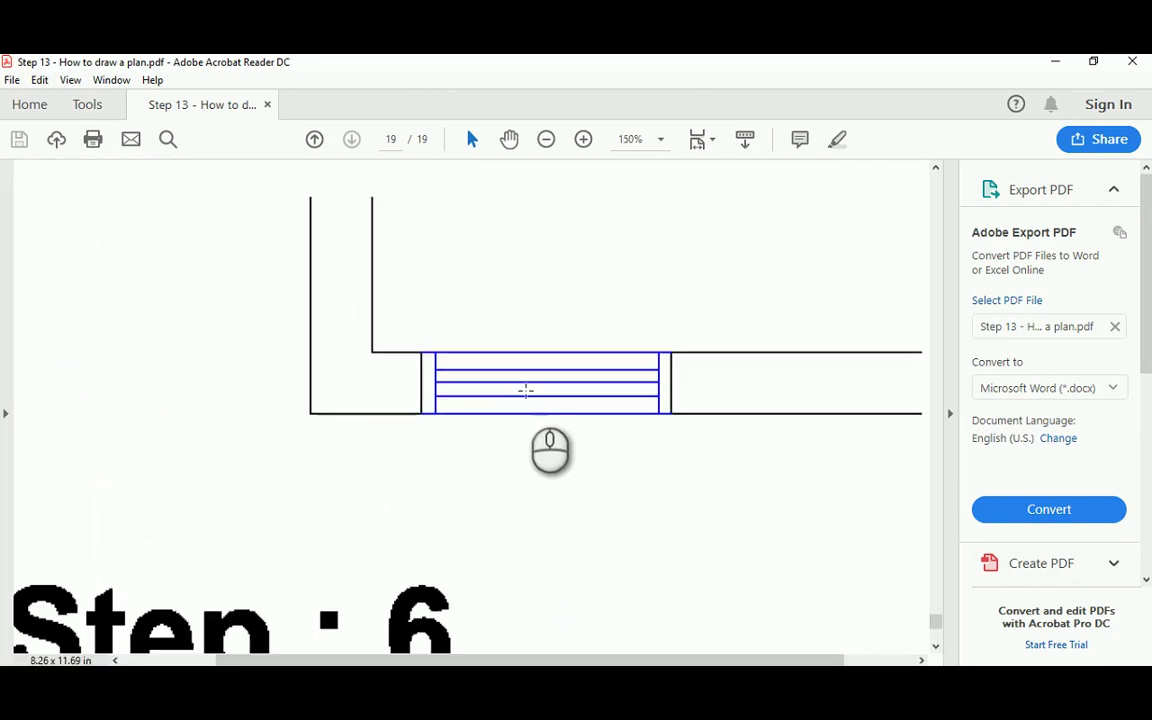
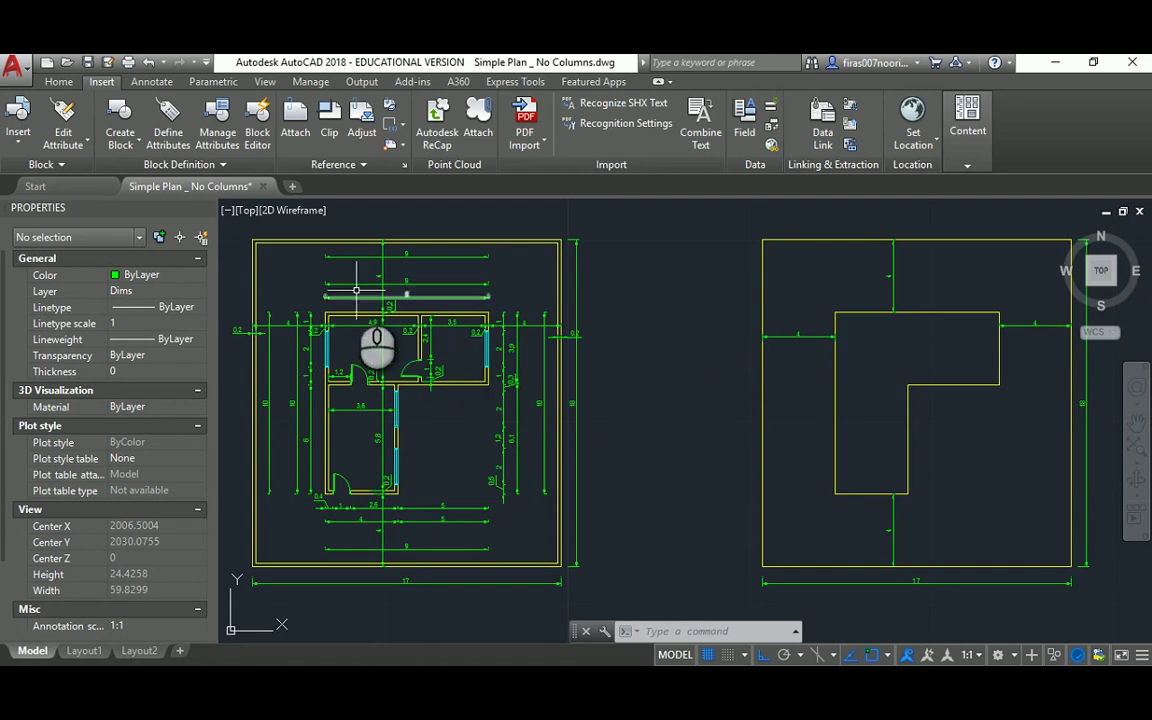
Switch to the AutoCAD drawing Simple Plan _ No Columns.dwg and examine the rooms, doors and windows of the dimensioned floor plan
{"action": "scroll", "coordinate": [352, 284], "scroll_direction": "up", "scroll_amount": 2}
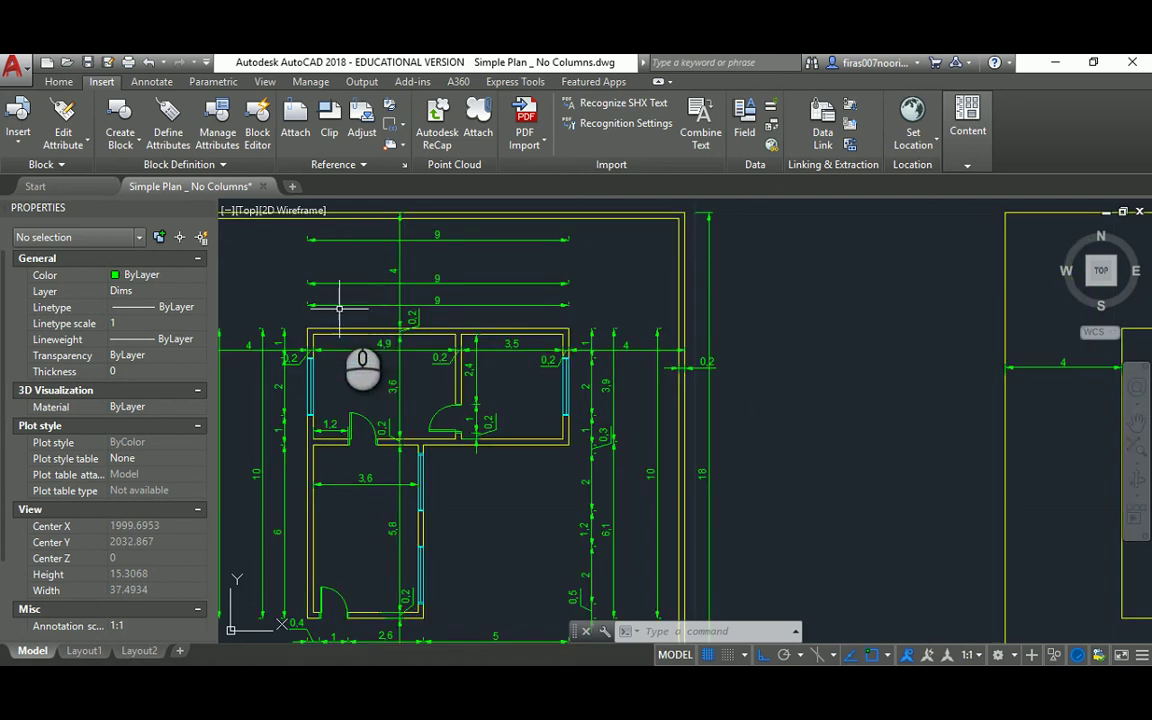
{"action": "middle_click_drag", "start_coordinate": [339, 308], "coordinate": [465, 277]}
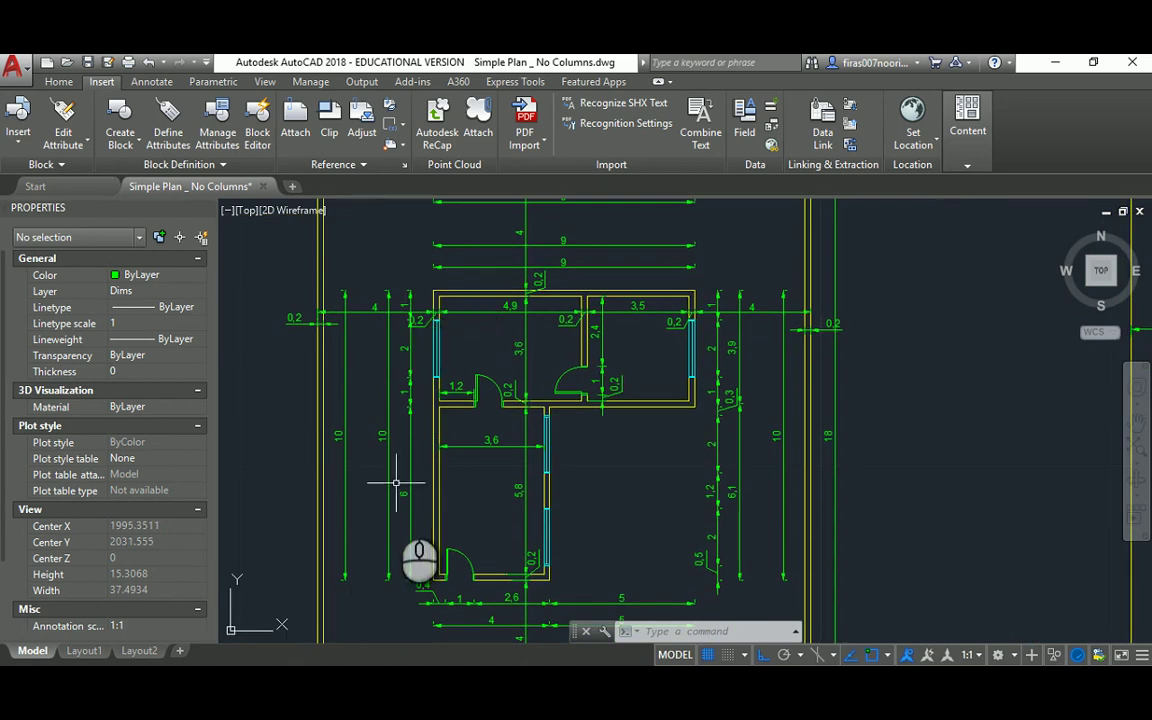
{"action": "scroll", "coordinate": [412, 577], "scroll_direction": "down", "scroll_amount": 5}
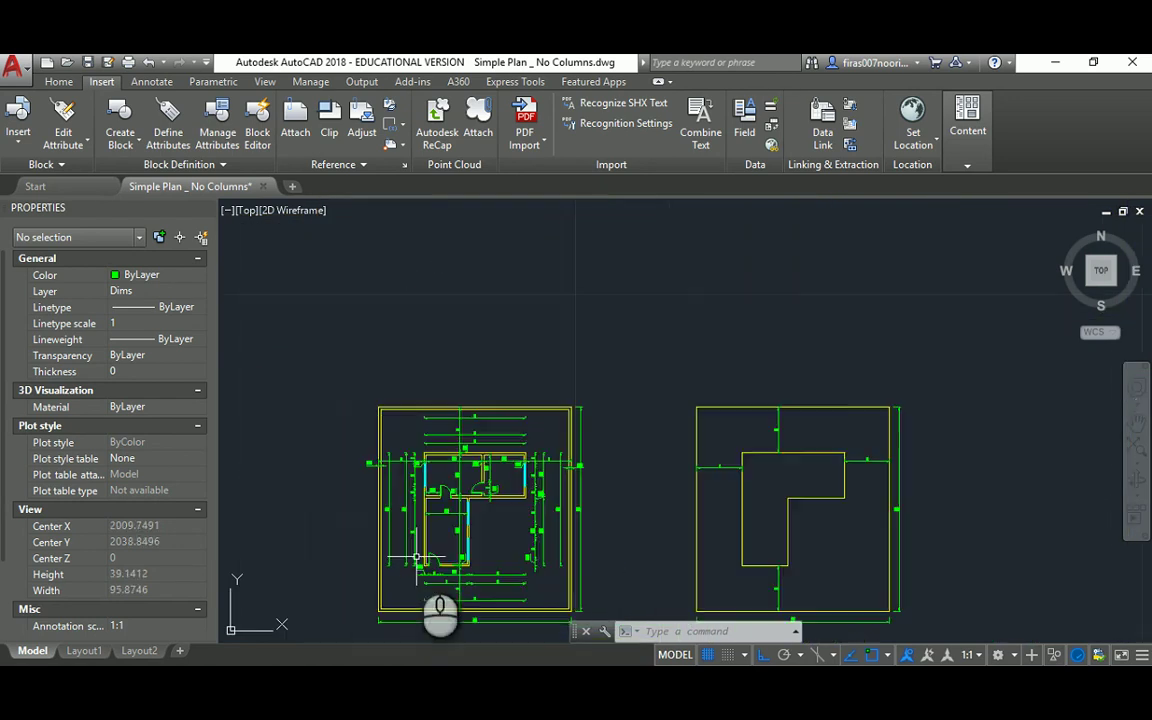
{"action": "scroll", "coordinate": [419, 538], "scroll_direction": "up", "scroll_amount": 3}
{"action": "scroll", "coordinate": [427, 468], "scroll_direction": "up", "scroll_amount": 5}
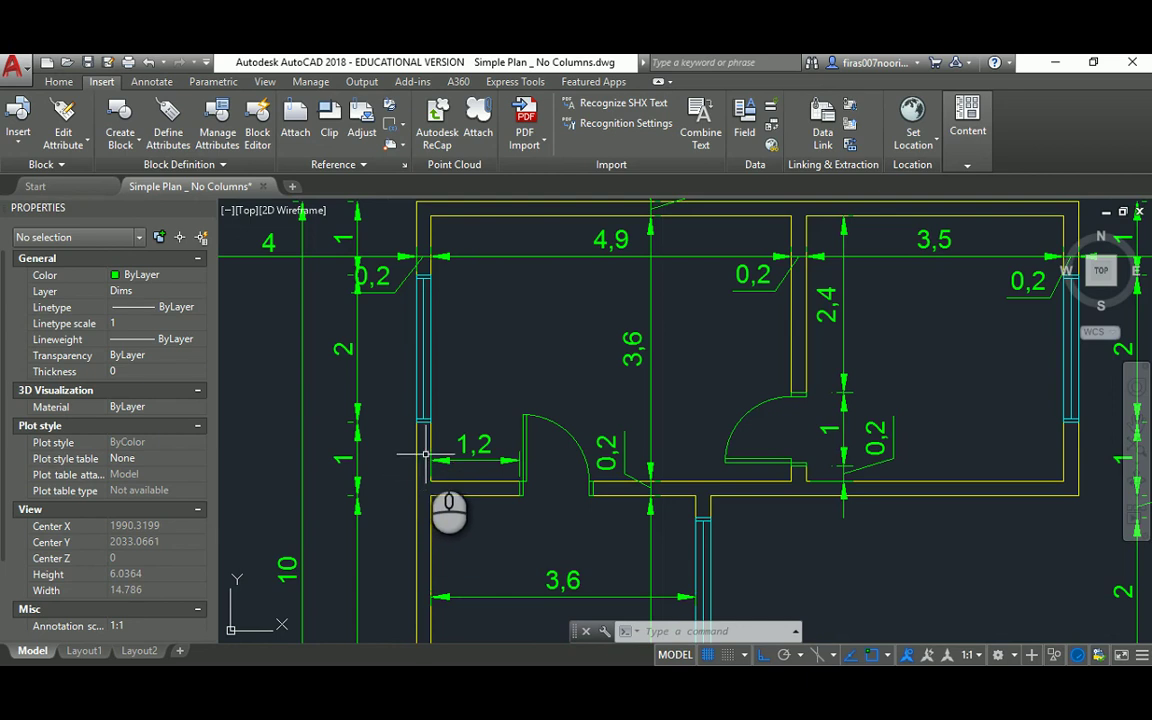
{"action": "scroll", "coordinate": [426, 455], "scroll_direction": "down", "scroll_amount": 2}
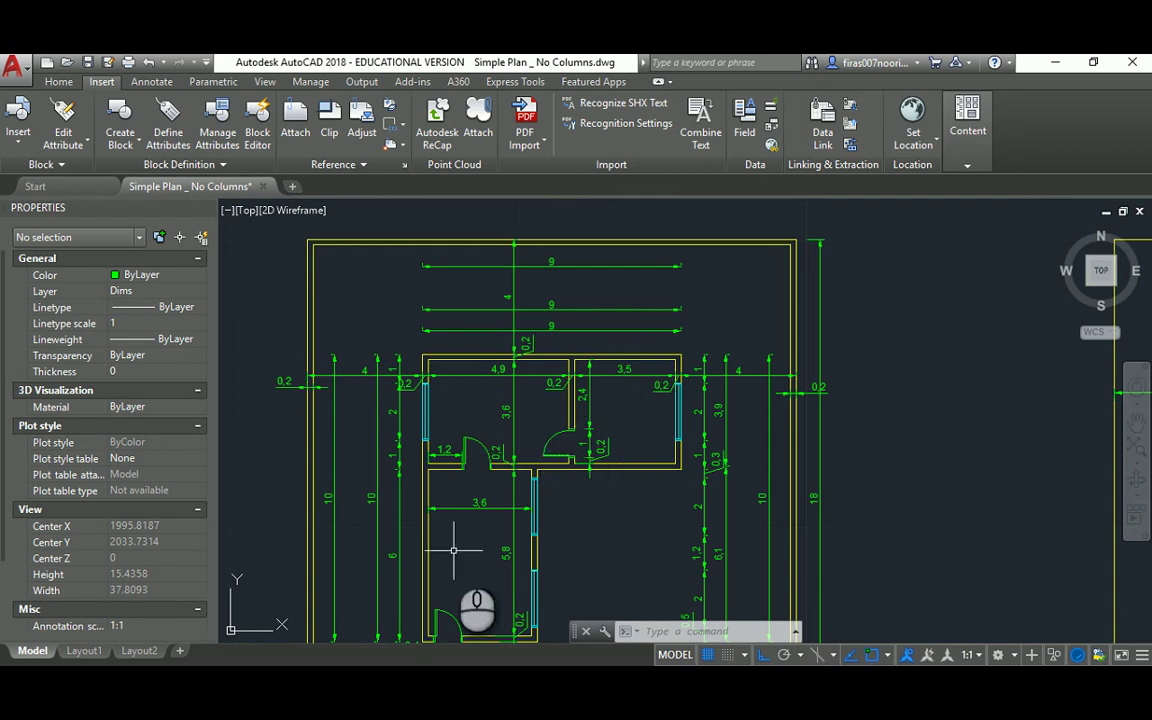
{"action": "scroll", "coordinate": [453, 520], "scroll_direction": "down", "scroll_amount": 3}
{"action": "middle_click_drag", "start_coordinate": [490, 495], "coordinate": [480, 468]}
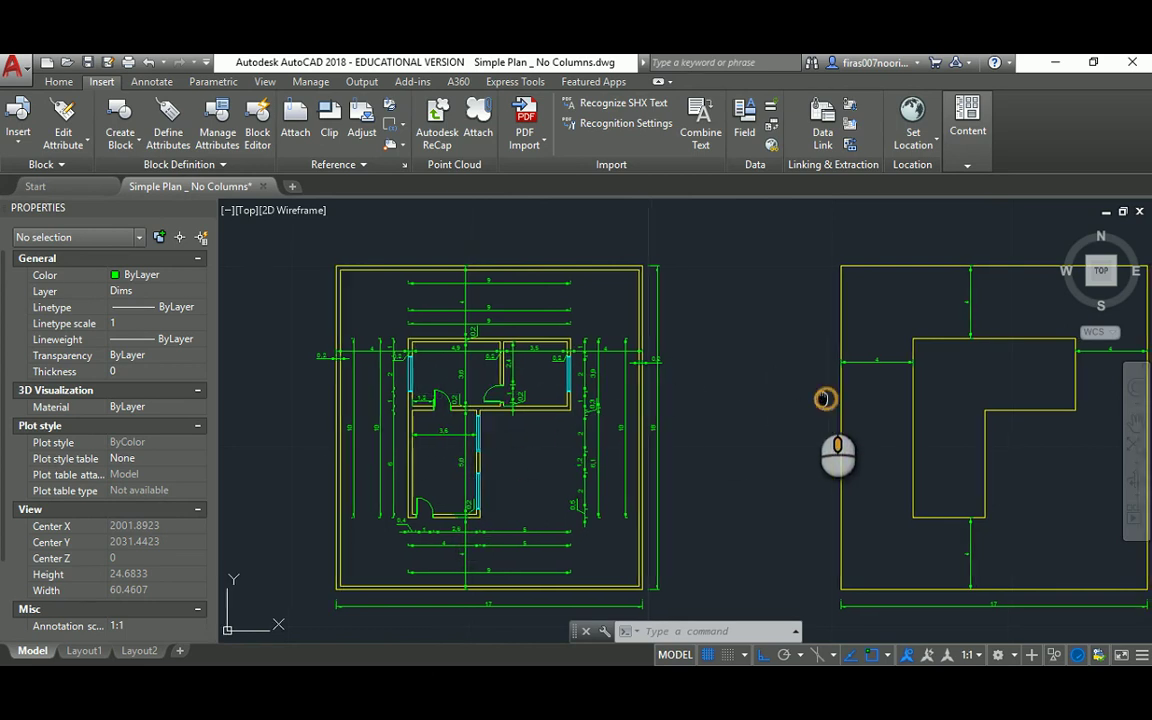
Examine the overall site dimensions and the setbacks between the site border and the L-shaped building outline
{"action": "middle_click_drag", "start_coordinate": [828, 399], "coordinate": [753, 388]}
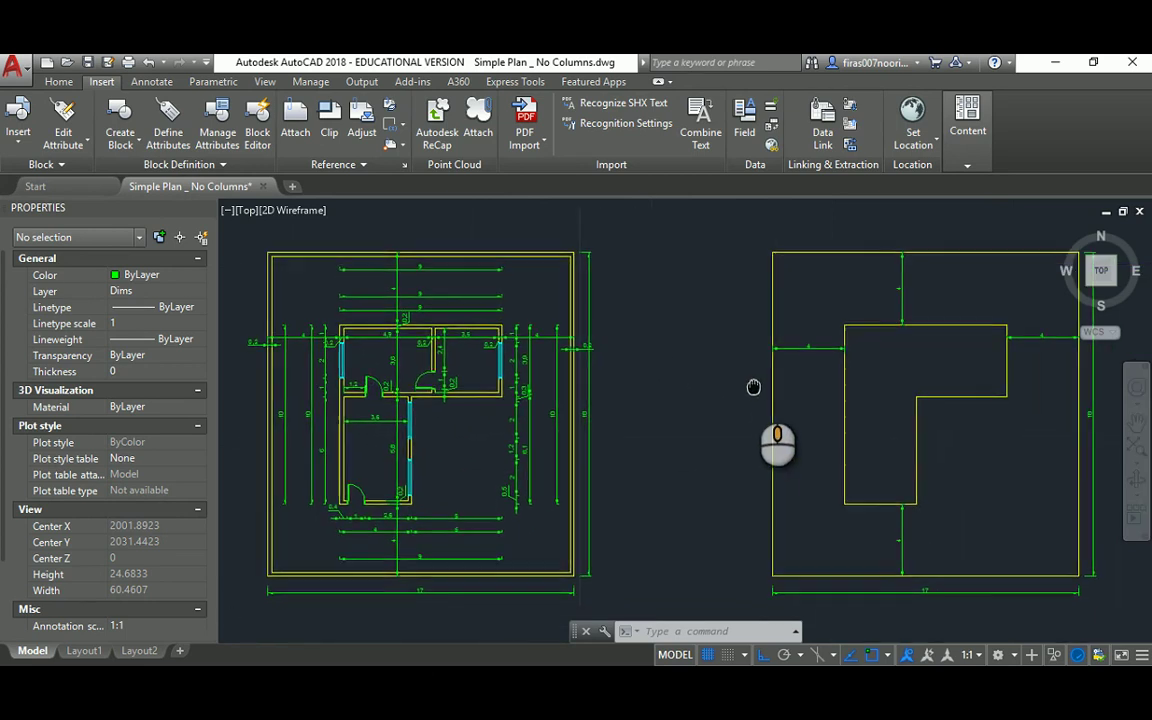
{"action": "scroll", "coordinate": [424, 548], "scroll_direction": "up", "scroll_amount": 5}
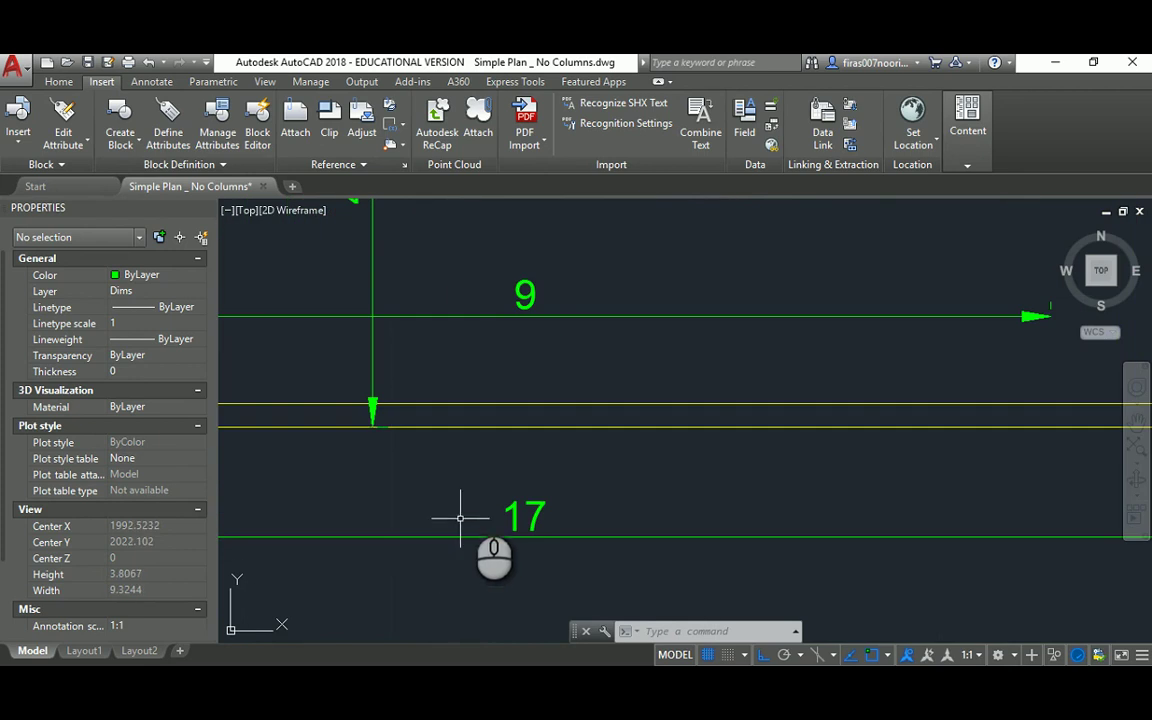
{"action": "scroll", "coordinate": [476, 490], "scroll_direction": "down", "scroll_amount": 8}
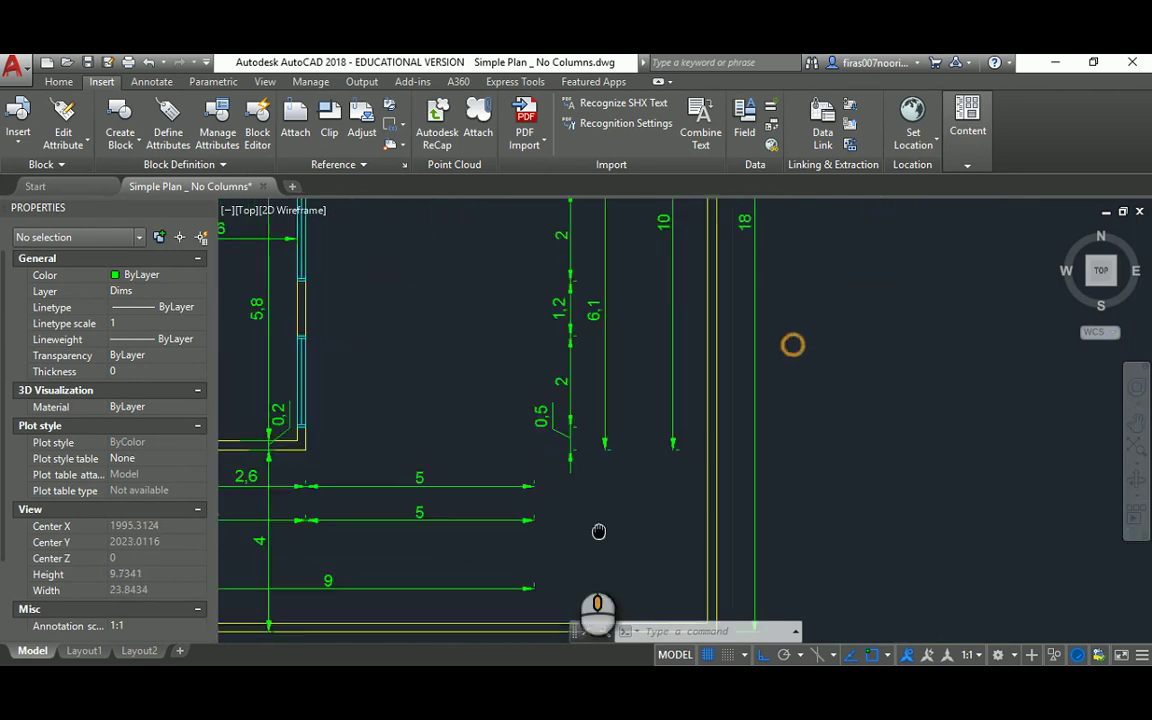
{"action": "scroll", "coordinate": [736, 478], "scroll_direction": "up", "scroll_amount": 4}
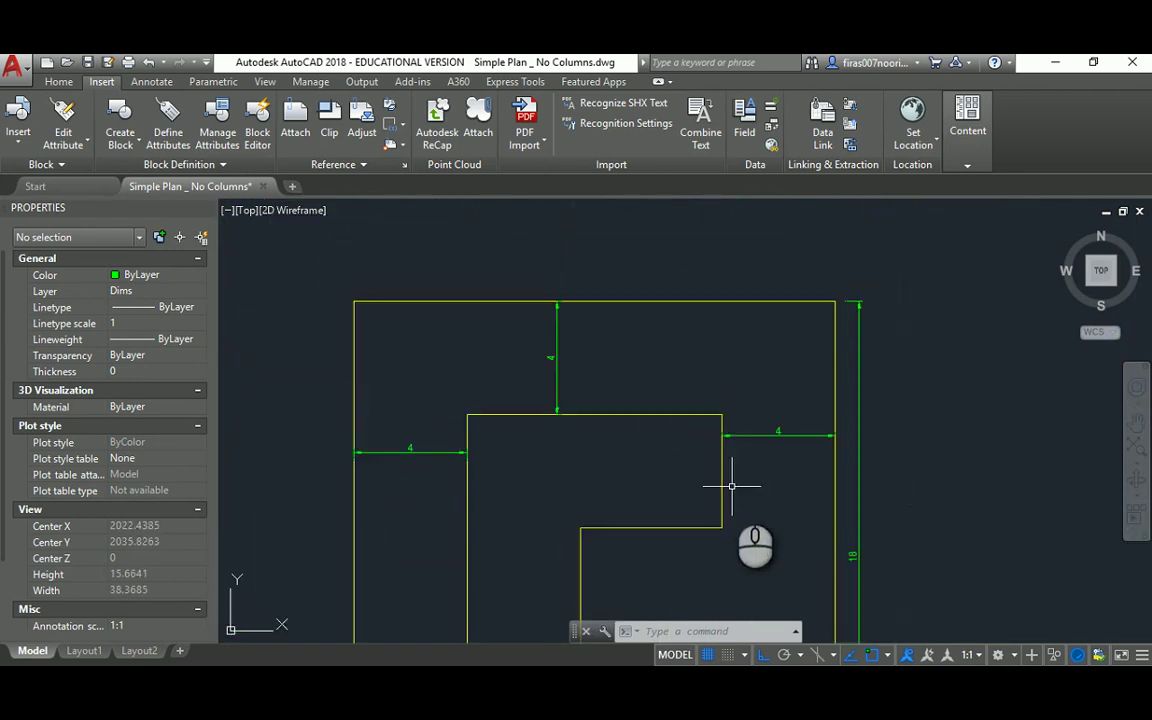
{"action": "middle_click_drag", "start_coordinate": [733, 483], "coordinate": [743, 327]}
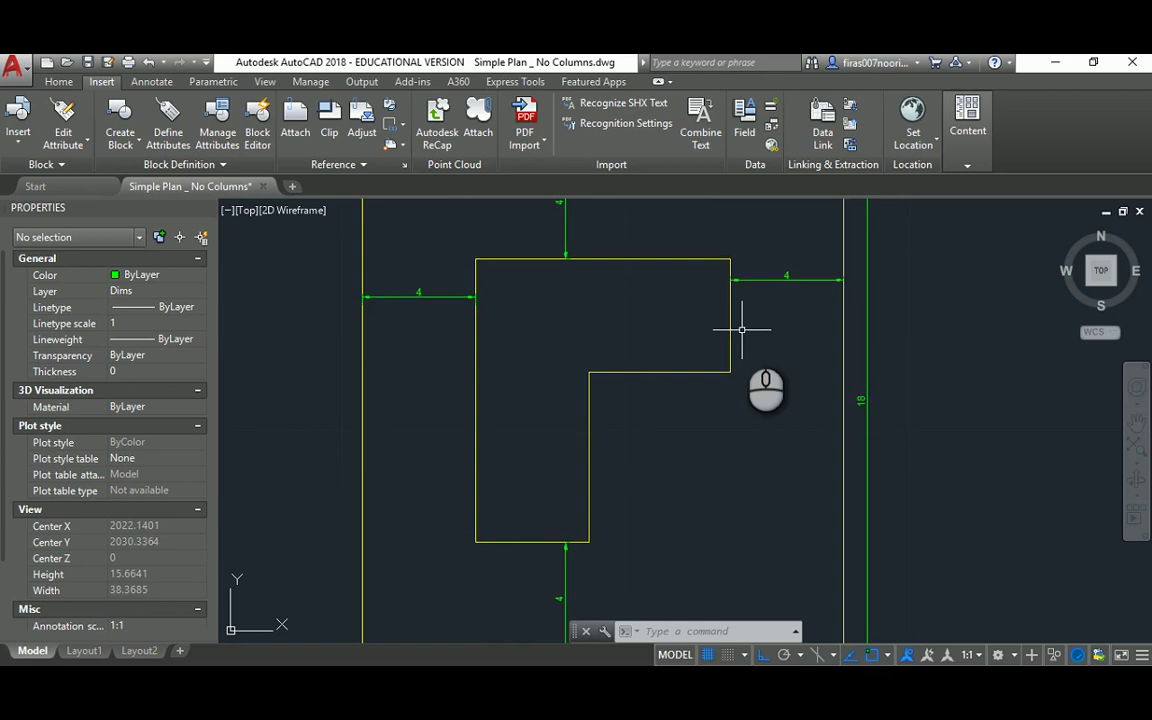
{"action": "scroll", "coordinate": [743, 330], "scroll_direction": "down", "scroll_amount": 2}
{"action": "middle_click_drag", "start_coordinate": [541, 366], "coordinate": [771, 429]}
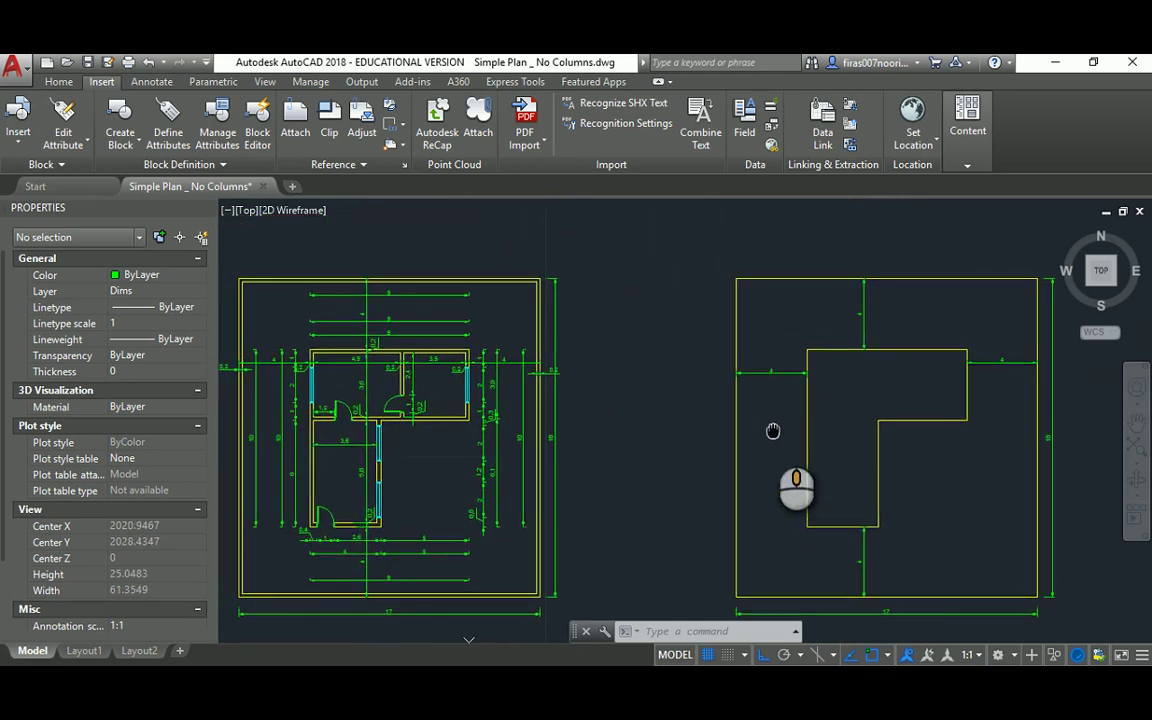
Compare the unfinished outline with the finished plan, checking the site width, wall thicknesses and the distance from building to site border
{"action": "scroll", "coordinate": [831, 304], "scroll_direction": "up", "scroll_amount": 4}
{"action": "scroll", "coordinate": [844, 365], "scroll_direction": "down", "scroll_amount": 4}
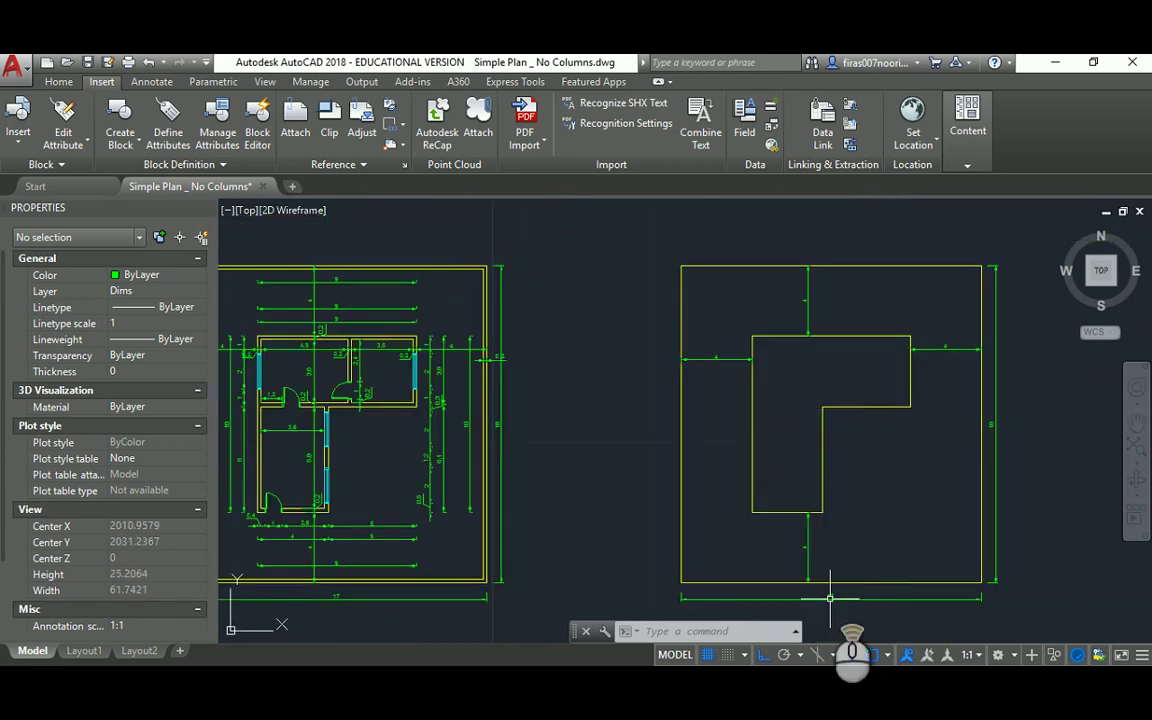
{"action": "scroll", "coordinate": [850, 595], "scroll_direction": "up", "scroll_amount": 3}
{"action": "scroll", "coordinate": [856, 588], "scroll_direction": "down", "scroll_amount": 3}
{"action": "scroll", "coordinate": [452, 410], "scroll_direction": "up", "scroll_amount": 3}
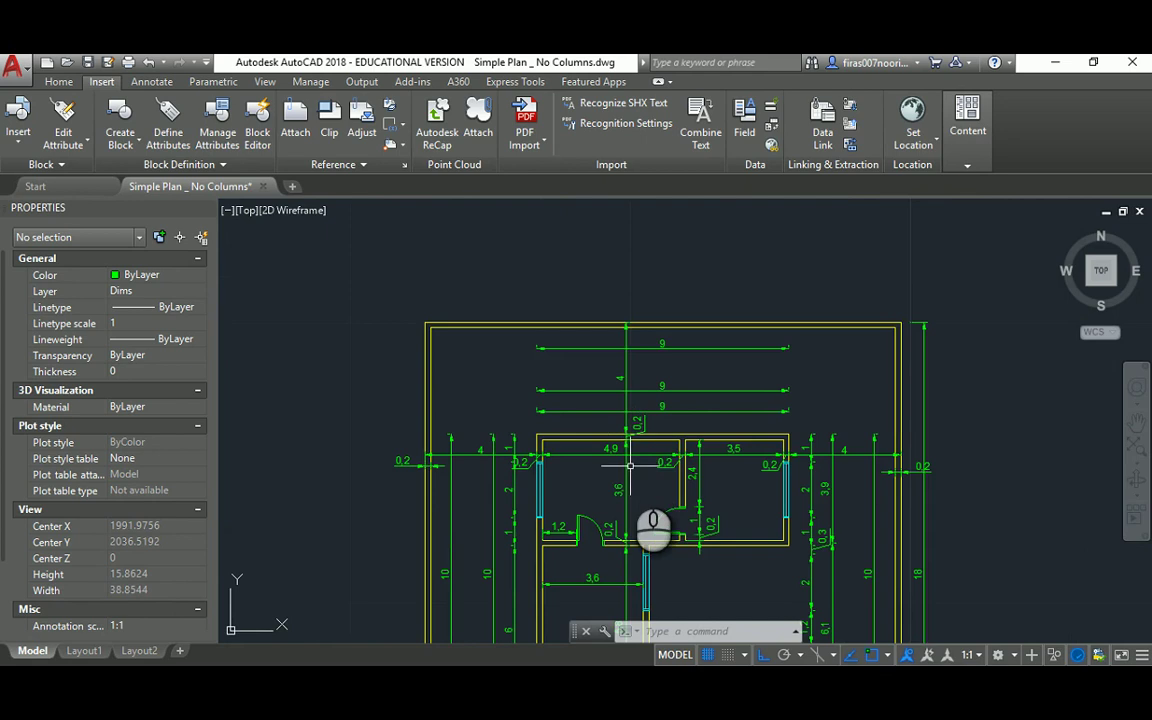
{"action": "middle_click_drag", "start_coordinate": [625, 465], "coordinate": [555, 351]}
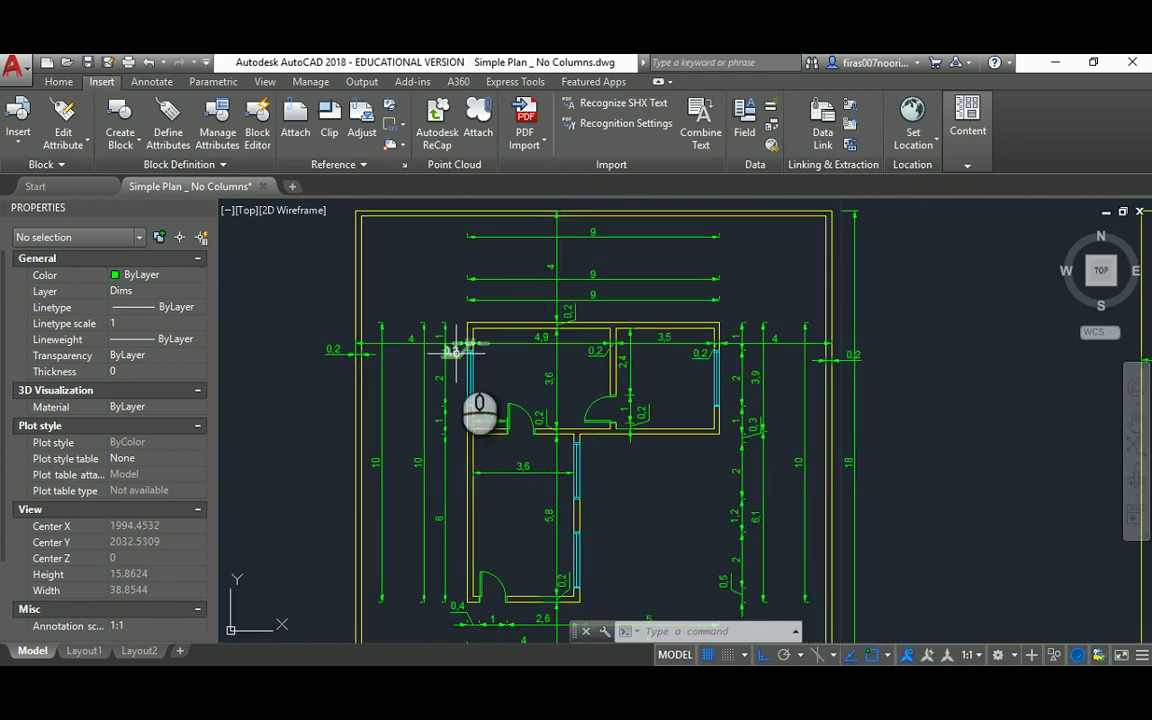
{"action": "scroll", "coordinate": [459, 368], "scroll_direction": "down", "scroll_amount": 4}
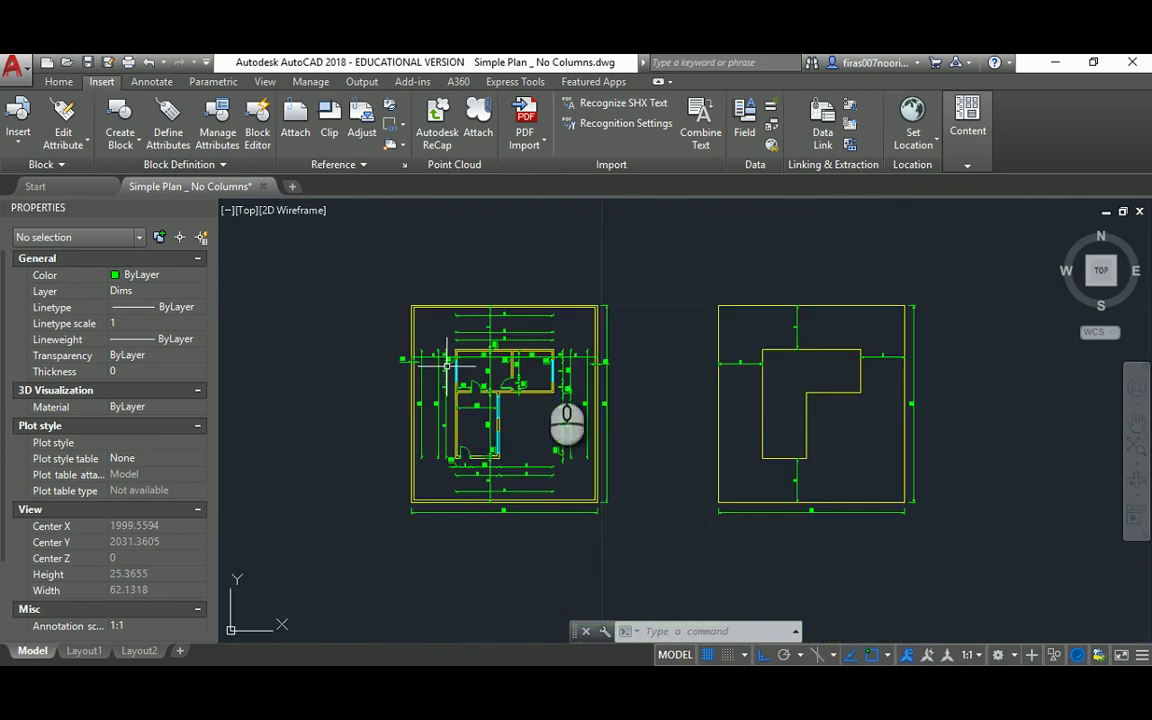
{"action": "scroll", "coordinate": [868, 370], "scroll_direction": "up", "scroll_amount": 2}
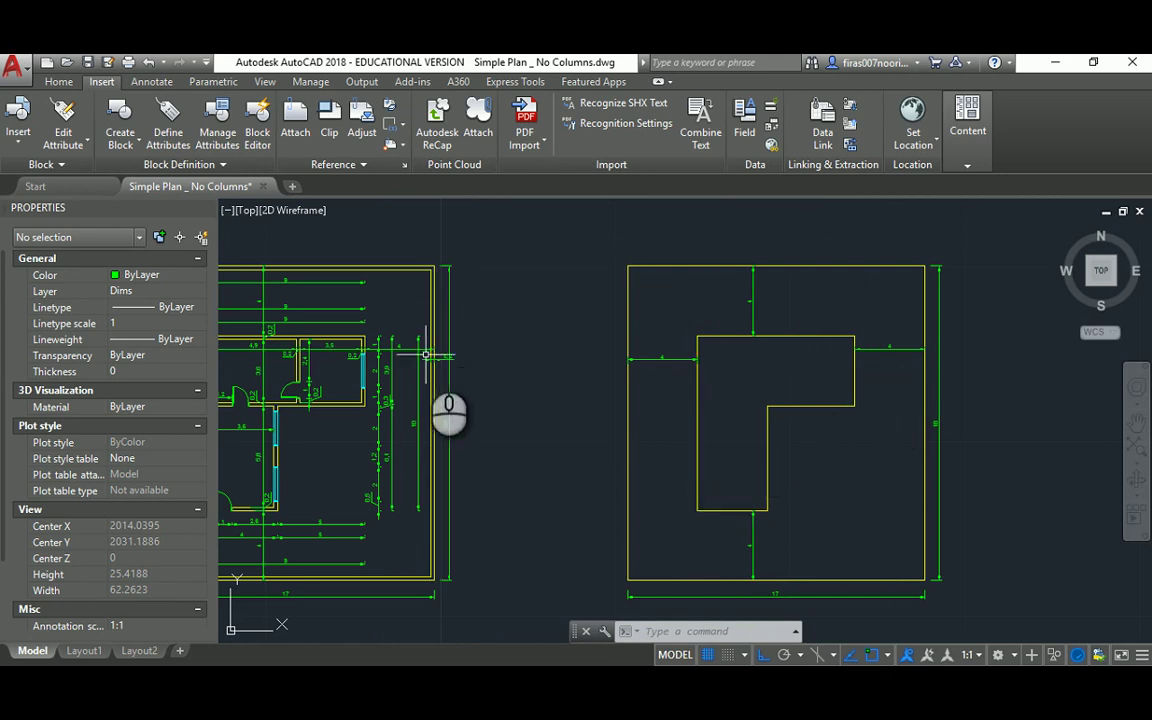
{"action": "scroll", "coordinate": [420, 354], "scroll_direction": "up", "scroll_amount": 4}
{"action": "middle_click_drag", "start_coordinate": [392, 362], "coordinate": [559, 368]}
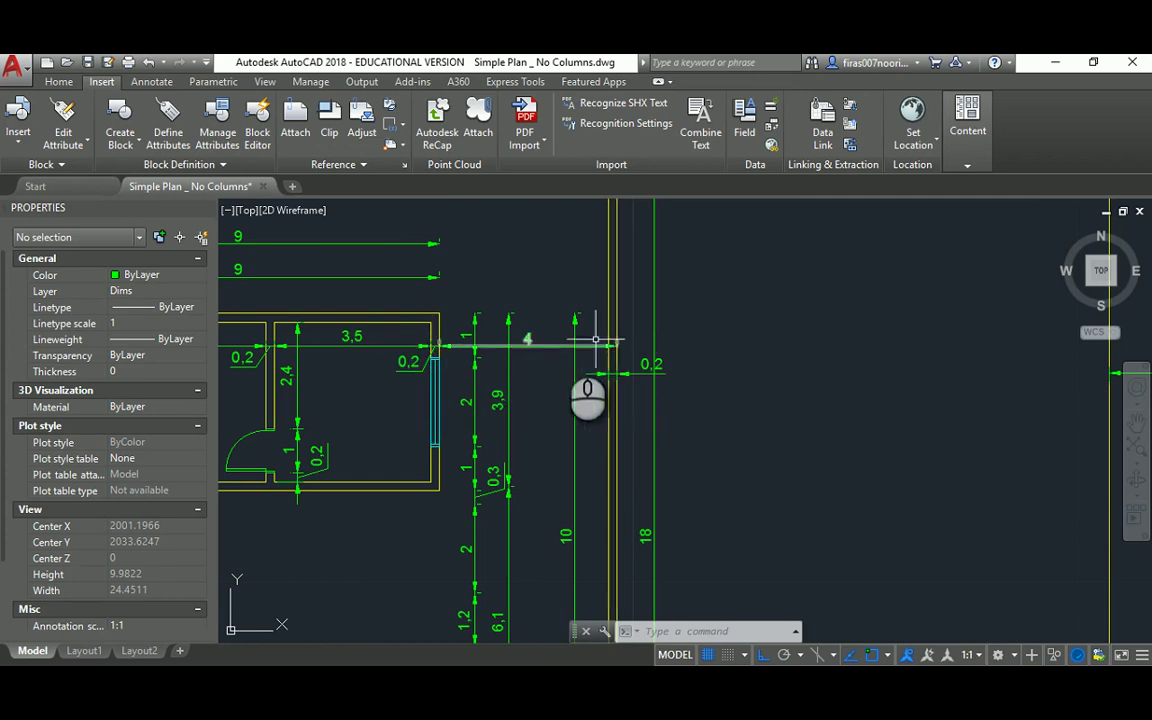
Offset the top and left edges of the unfinished L-shaped building outline inward by 0.2
{"action": "scroll", "coordinate": [570, 333], "scroll_direction": "down", "scroll_amount": 7}
{"action": "scroll", "coordinate": [630, 332], "scroll_direction": "up", "scroll_amount": 3}
{"action": "type", "text": "o"}
{"action": "key", "text": "Return"}
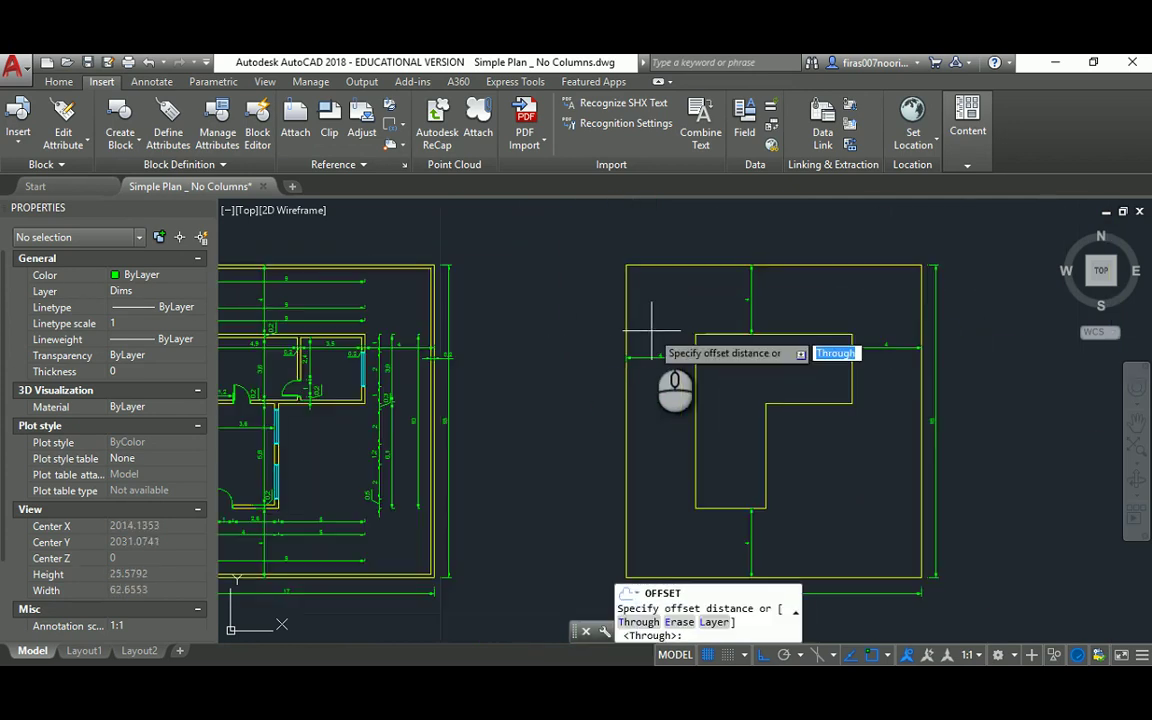
{"action": "type", "text": ".2"}
{"action": "key", "text": "Return"}
{"action": "scroll", "coordinate": [651, 330], "scroll_direction": "up", "scroll_amount": 2}
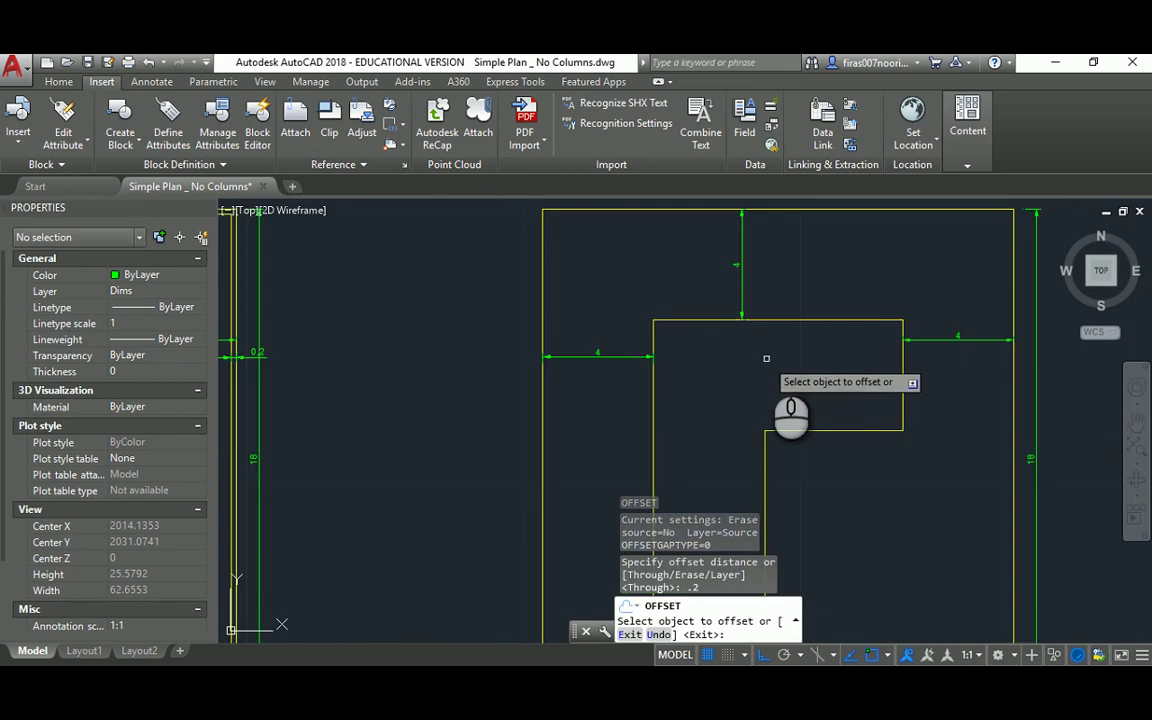
{"action": "left_click", "coordinate": [709, 320]}
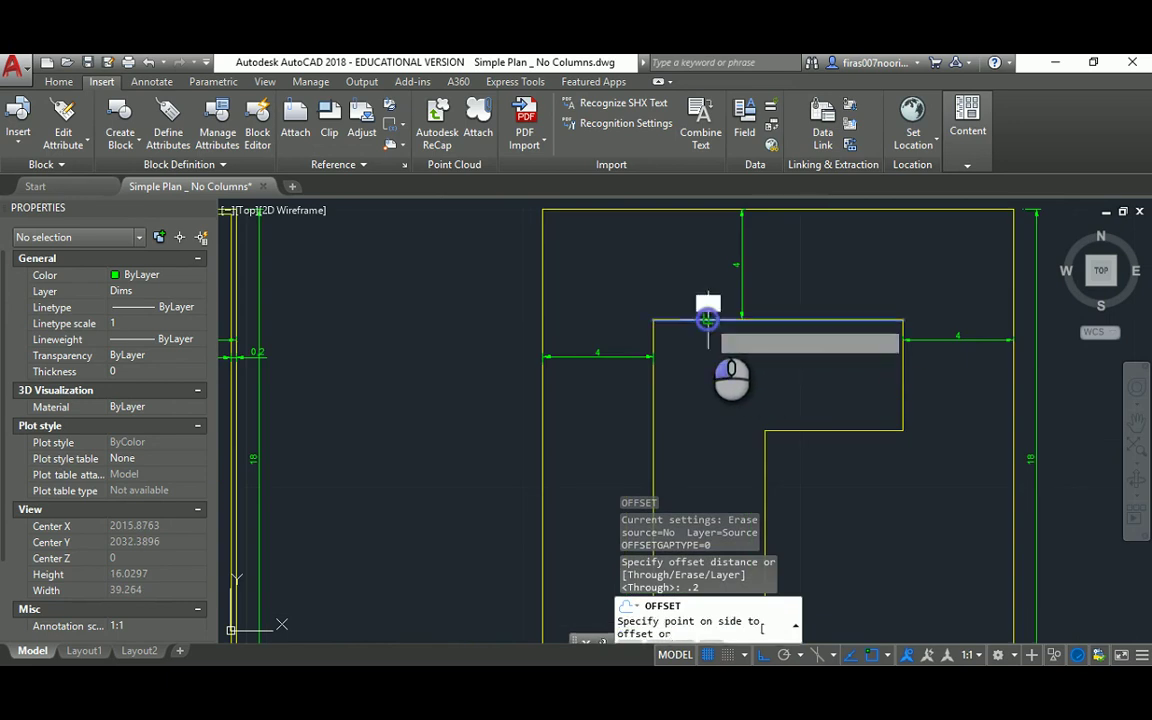
{"action": "left_click", "coordinate": [700, 366]}
{"action": "left_click", "coordinate": [654, 377]}
{"action": "left_click", "coordinate": [704, 377]}
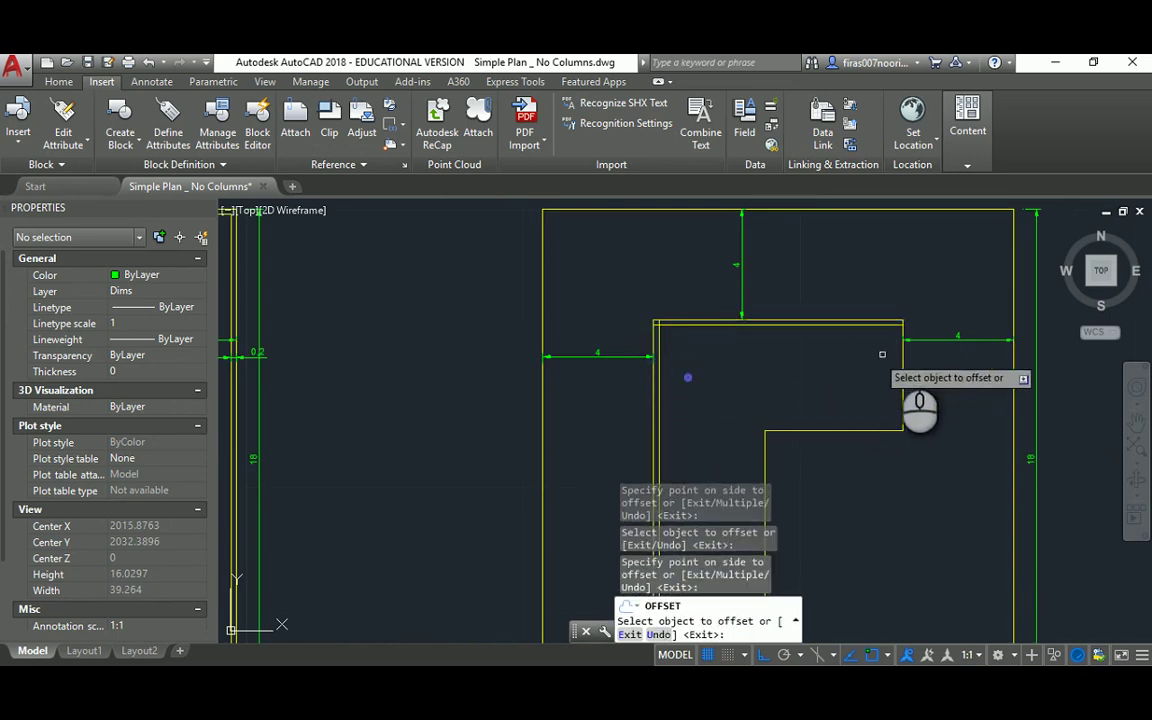
Offset the building outline's right edge, both edges of its inner corner and its bottom edge inward by 0.2
{"action": "left_click", "coordinate": [903, 362]}
{"action": "left_click", "coordinate": [852, 350]}
{"action": "left_click", "coordinate": [800, 430]}
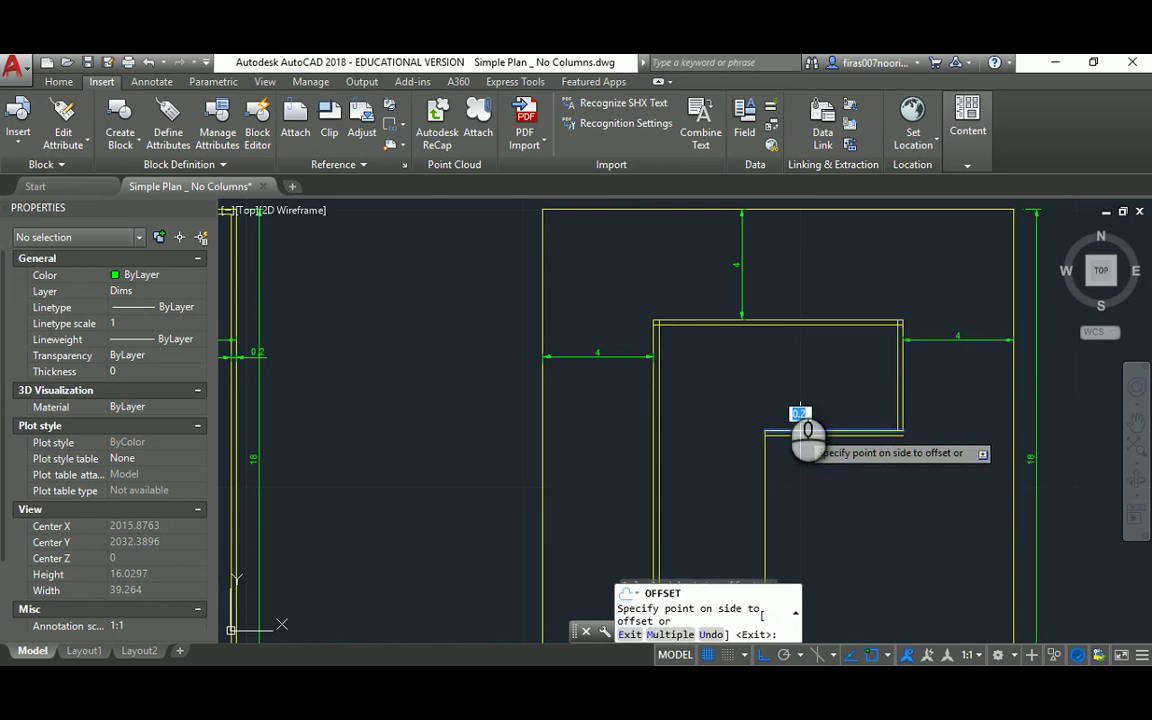
{"action": "left_click", "coordinate": [798, 409]}
{"action": "middle_click_drag", "start_coordinate": [784, 411], "coordinate": [811, 295]}
{"action": "left_click", "coordinate": [789, 347]}
{"action": "left_click", "coordinate": [783, 348]}
{"action": "middle_click_drag", "start_coordinate": [735, 455], "coordinate": [740, 401]}
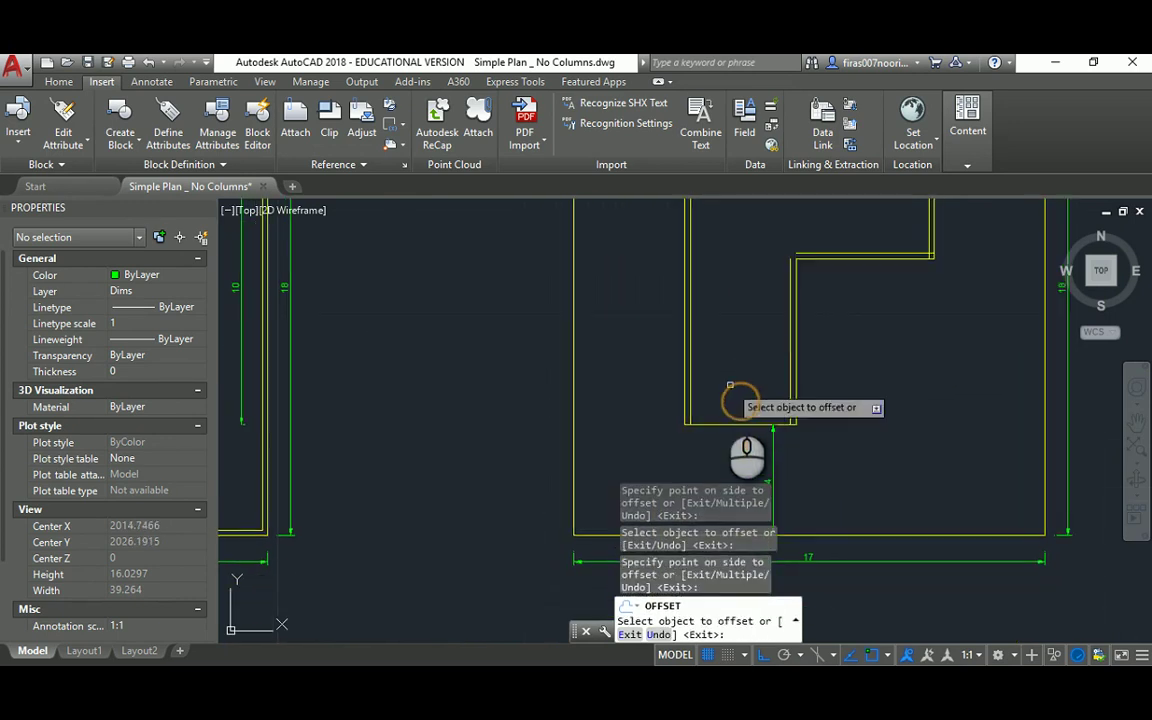
{"action": "left_click", "coordinate": [715, 426]}
{"action": "left_click", "coordinate": [731, 378]}
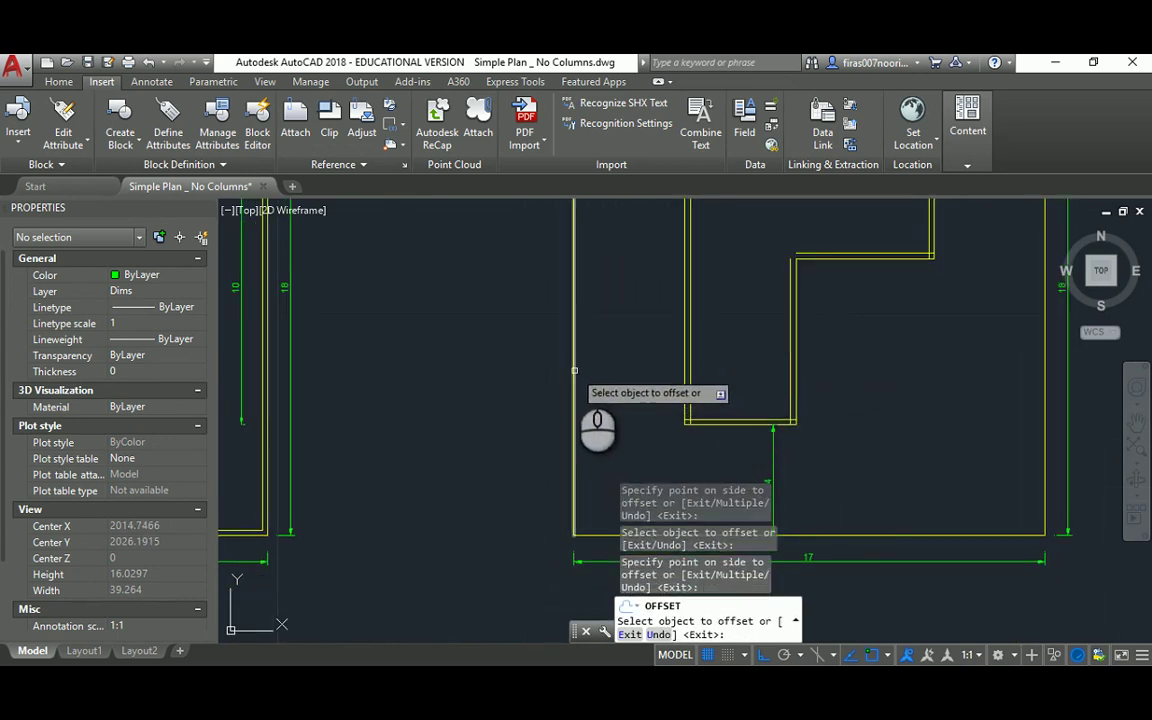
Offset the left, right and bottom edges of the unfinished plan's site border inward by 0.2
{"action": "left_click", "coordinate": [572, 370]}
{"action": "left_click", "coordinate": [620, 370]}
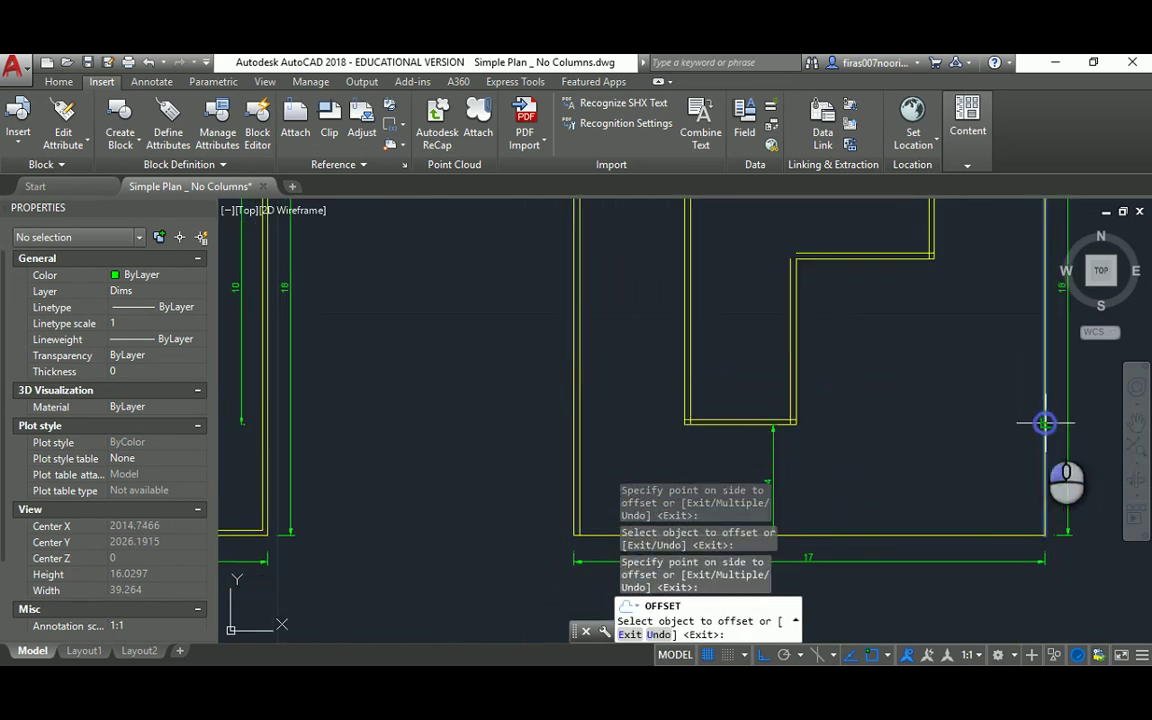
{"action": "left_click", "coordinate": [1045, 424]}
{"action": "left_click", "coordinate": [902, 436]}
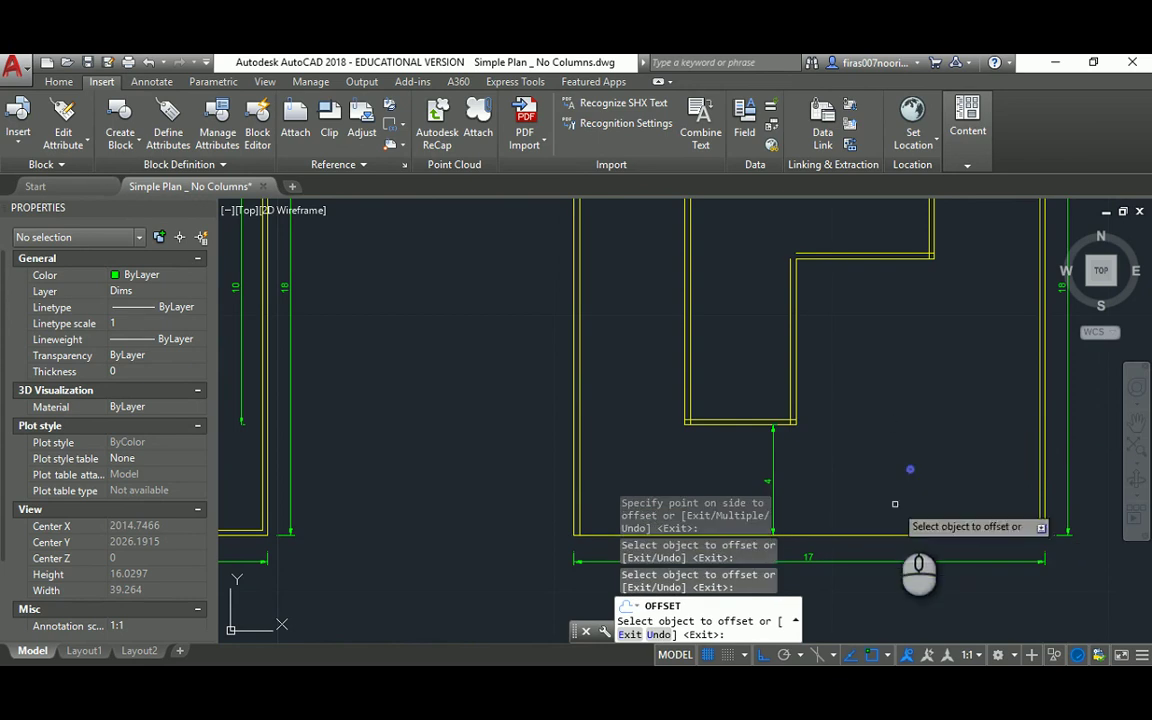
{"action": "left_click", "coordinate": [890, 535]}
{"action": "left_click", "coordinate": [910, 432]}
Offset the top edge of the unfinished plan's site border inward by 0.2
{"action": "scroll", "coordinate": [905, 402], "scroll_direction": "down", "scroll_amount": 6}
{"action": "middle_click_drag", "start_coordinate": [868, 338], "coordinate": [858, 364]}
{"action": "scroll", "coordinate": [858, 364], "scroll_direction": "up", "scroll_amount": 5}
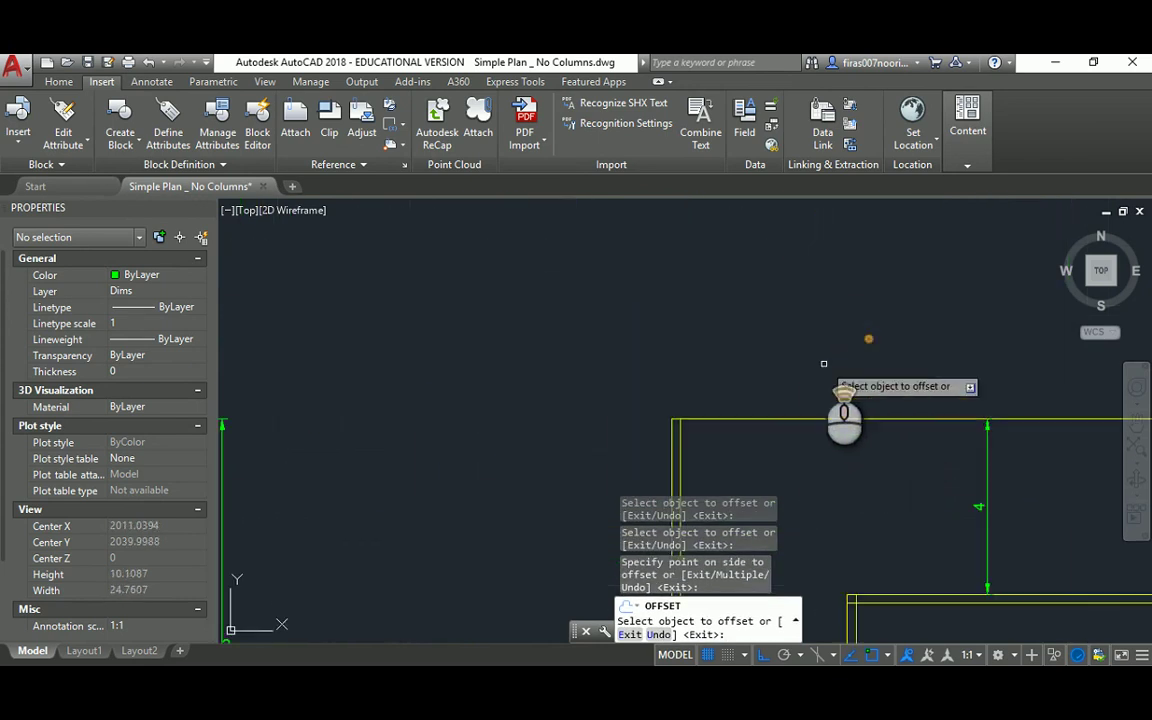
{"action": "left_click", "coordinate": [779, 398]}
{"action": "left_click", "coordinate": [800, 463]}
{"action": "middle_click_drag", "start_coordinate": [834, 452], "coordinate": [683, 284]}
{"action": "key", "text": "Escape"}
{"action": "key", "text": "Escape"}
{"action": "key", "text": "Escape"}
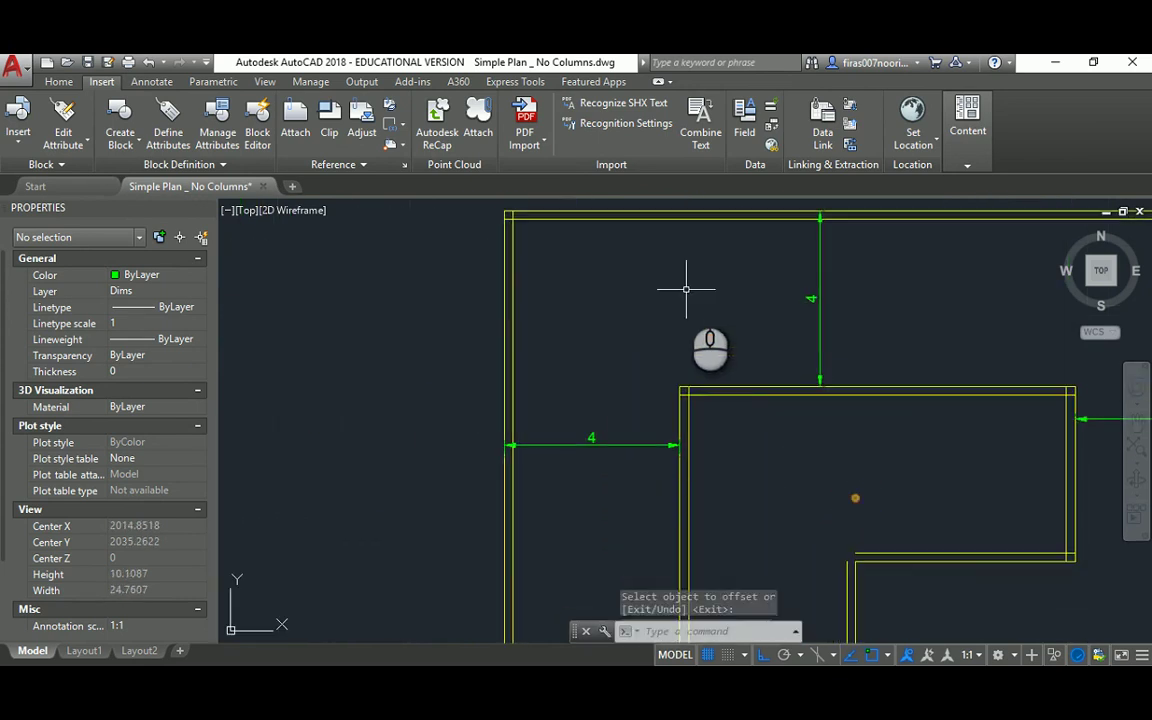
Fillet the inner site border lines at the top-left corner with radius 0, using the Multiple option
{"action": "type", "text": "f"}
{"action": "key", "text": "Return"}
{"action": "type", "text": "r"}
{"action": "key", "text": "Return"}
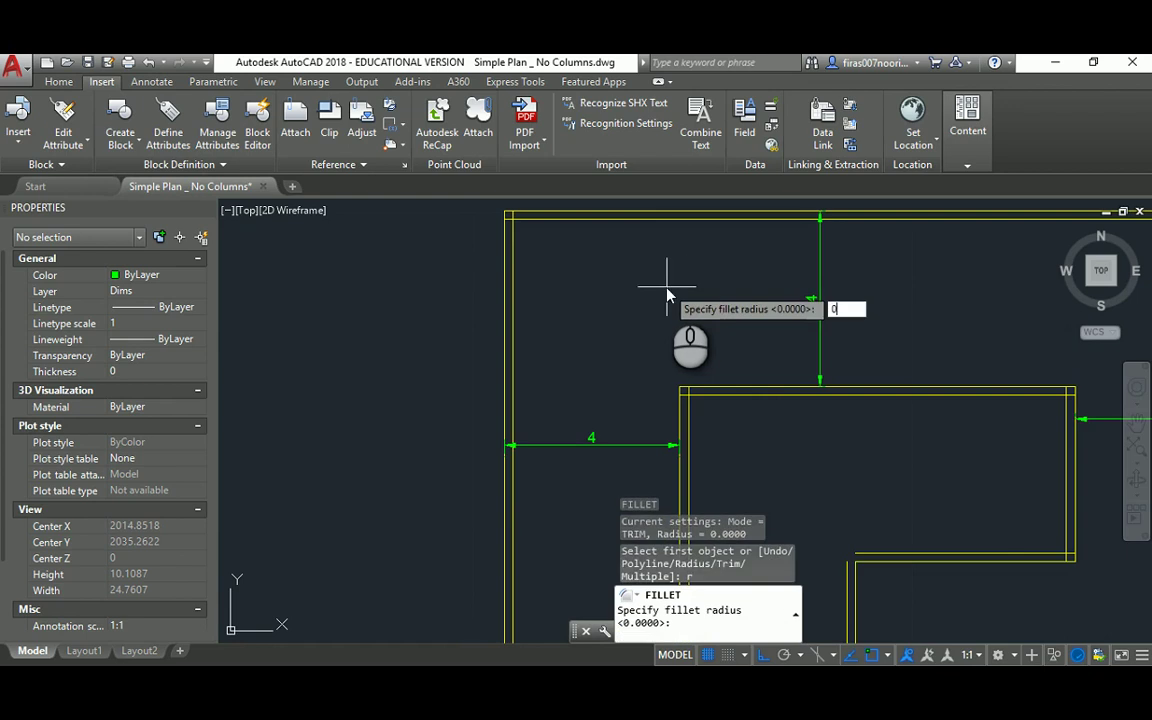
{"action": "type", "text": "0"}
{"action": "key", "text": "Return"}
{"action": "type", "text": "m"}
{"action": "key", "text": "Return"}
{"action": "left_click", "coordinate": [512, 236]}
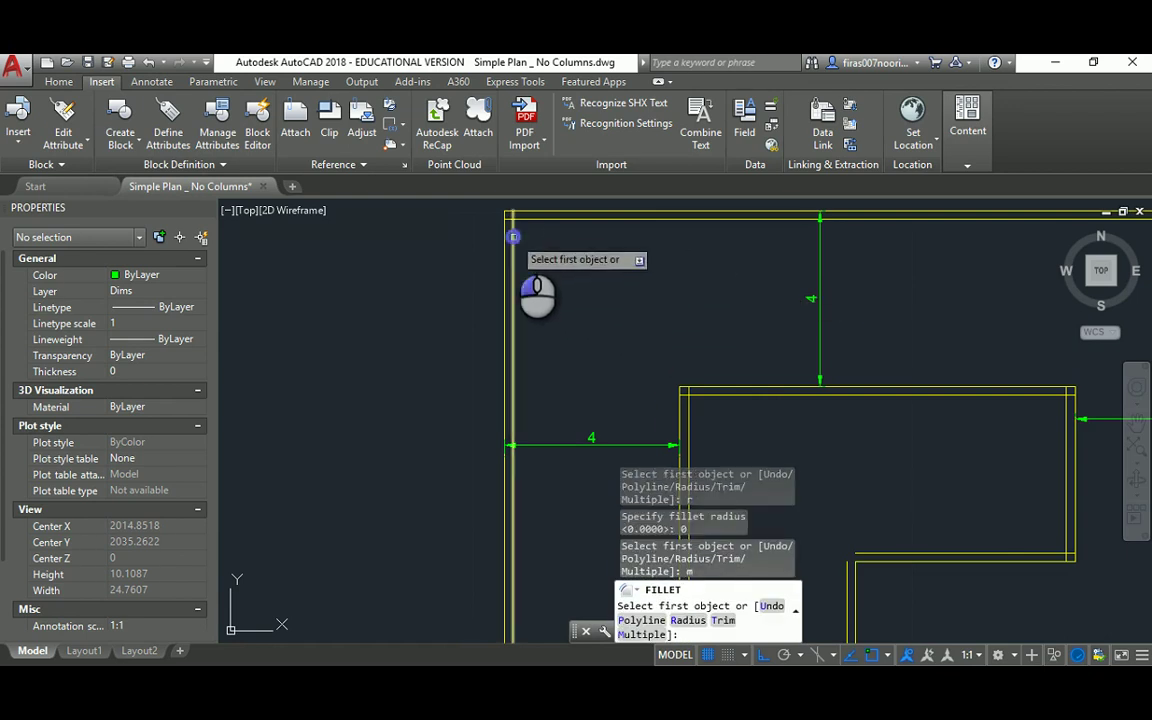
{"action": "left_click", "coordinate": [533, 219]}
Fillet the inner site border lines at the top-right and bottom-right corners into sharp corners
{"action": "scroll", "coordinate": [513, 257], "scroll_direction": "down", "scroll_amount": 2}
{"action": "scroll", "coordinate": [808, 244], "scroll_direction": "up", "scroll_amount": 1}
{"action": "scroll", "coordinate": [806, 244], "scroll_direction": "up", "scroll_amount": 4}
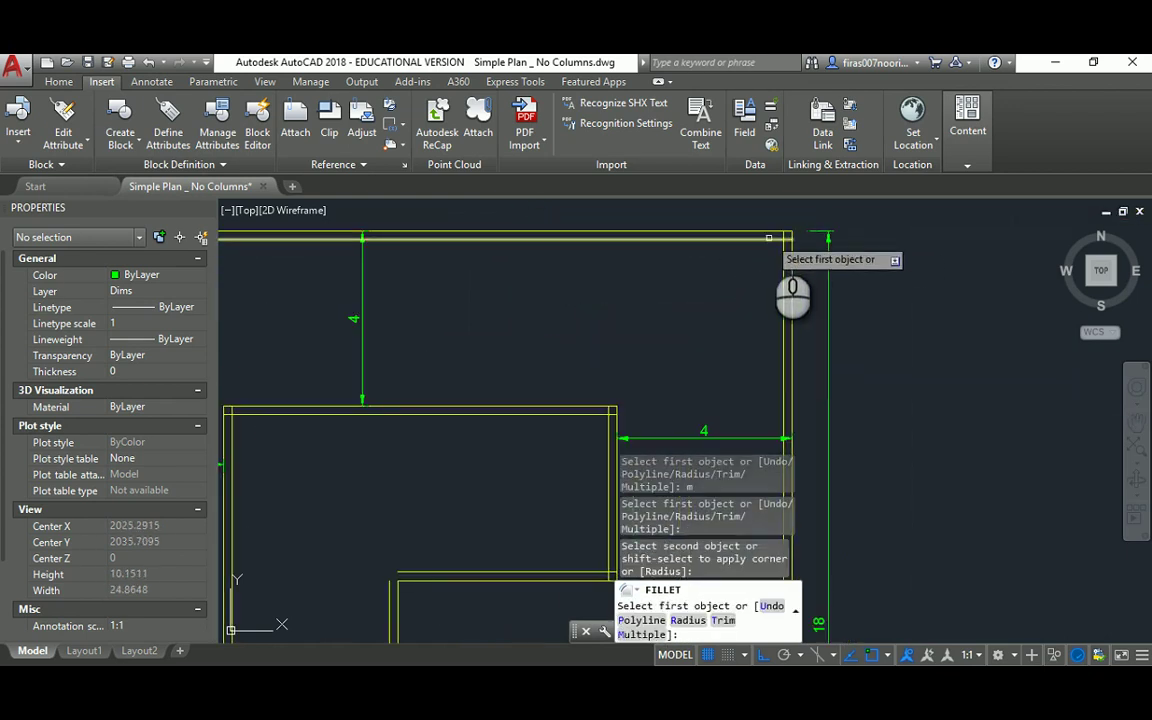
{"action": "left_click", "coordinate": [764, 238]}
{"action": "left_click", "coordinate": [786, 256]}
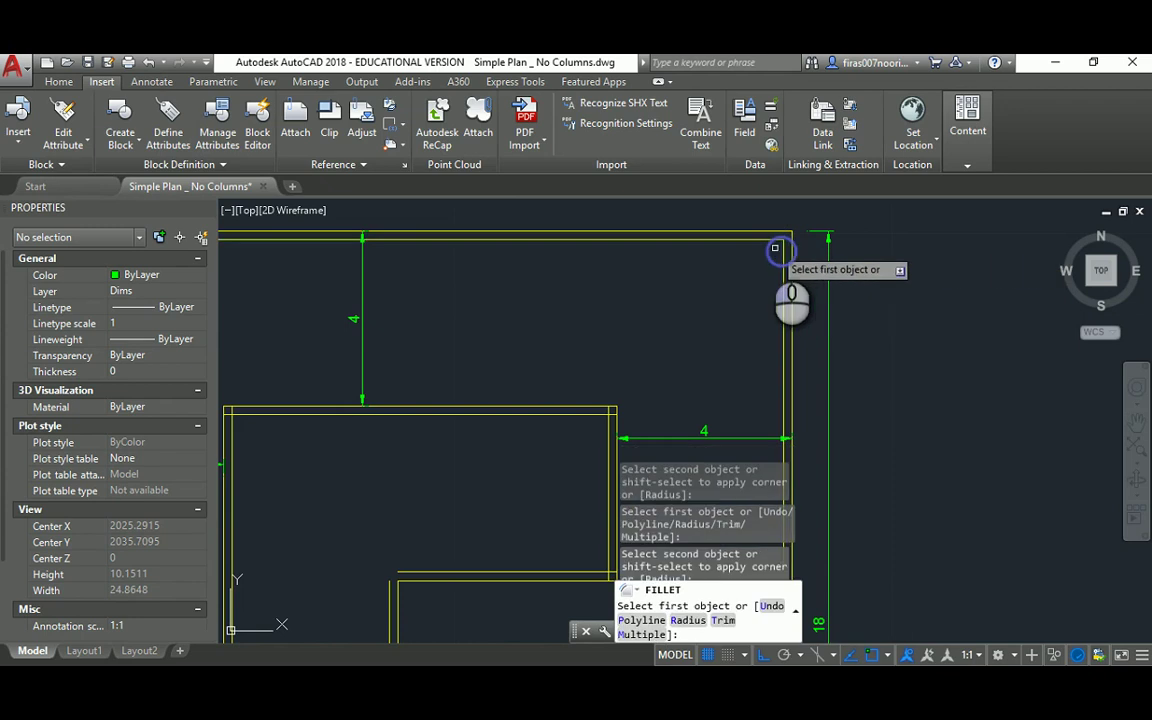
{"action": "scroll", "coordinate": [740, 350], "scroll_direction": "down", "scroll_amount": 4}
{"action": "scroll", "coordinate": [762, 378], "scroll_direction": "up", "scroll_amount": 5}
{"action": "left_click", "coordinate": [758, 378]}
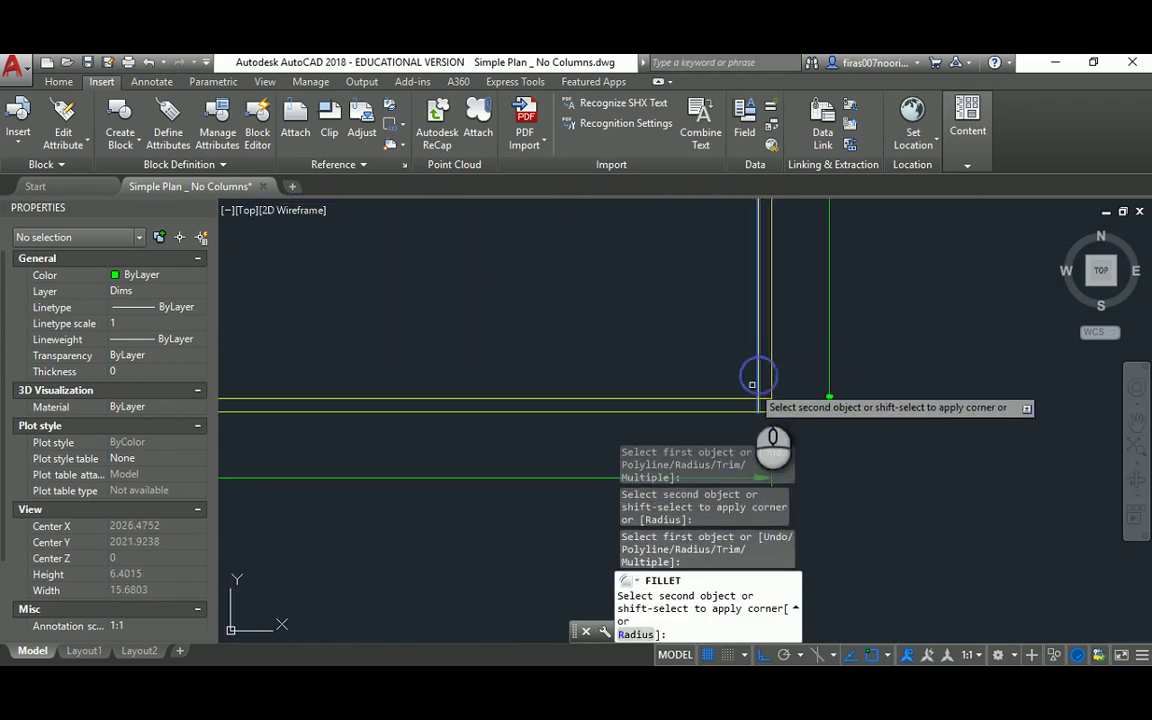
{"action": "left_click", "coordinate": [743, 397]}
Fillet the inner site border lines at the bottom-left corner into a sharp corner
{"action": "scroll", "coordinate": [678, 348], "scroll_direction": "down", "scroll_amount": 4}
{"action": "middle_click_drag", "start_coordinate": [555, 346], "coordinate": [777, 327]}
{"action": "scroll", "coordinate": [478, 352], "scroll_direction": "up", "scroll_amount": 5}
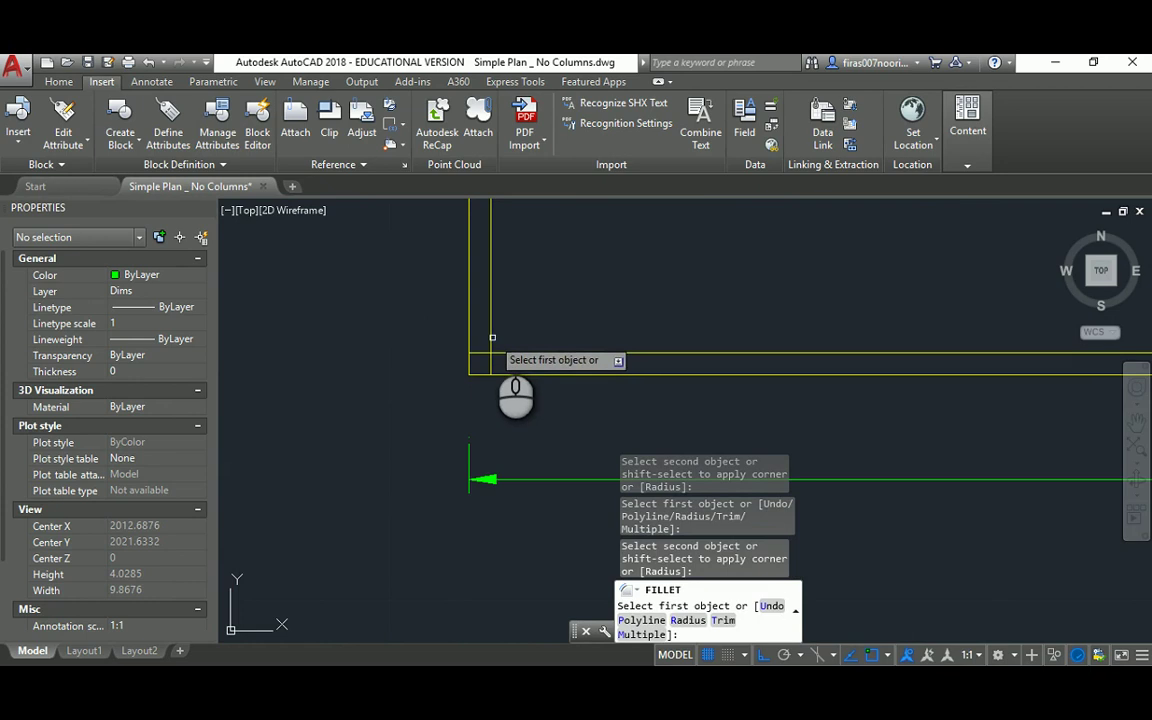
{"action": "left_click", "coordinate": [490, 336]}
{"action": "left_click", "coordinate": [503, 352]}
Fillet the inner wall lines at both bottom corners of the L-shaped building into sharp corners
{"action": "scroll", "coordinate": [504, 352], "scroll_direction": "down", "scroll_amount": 3}
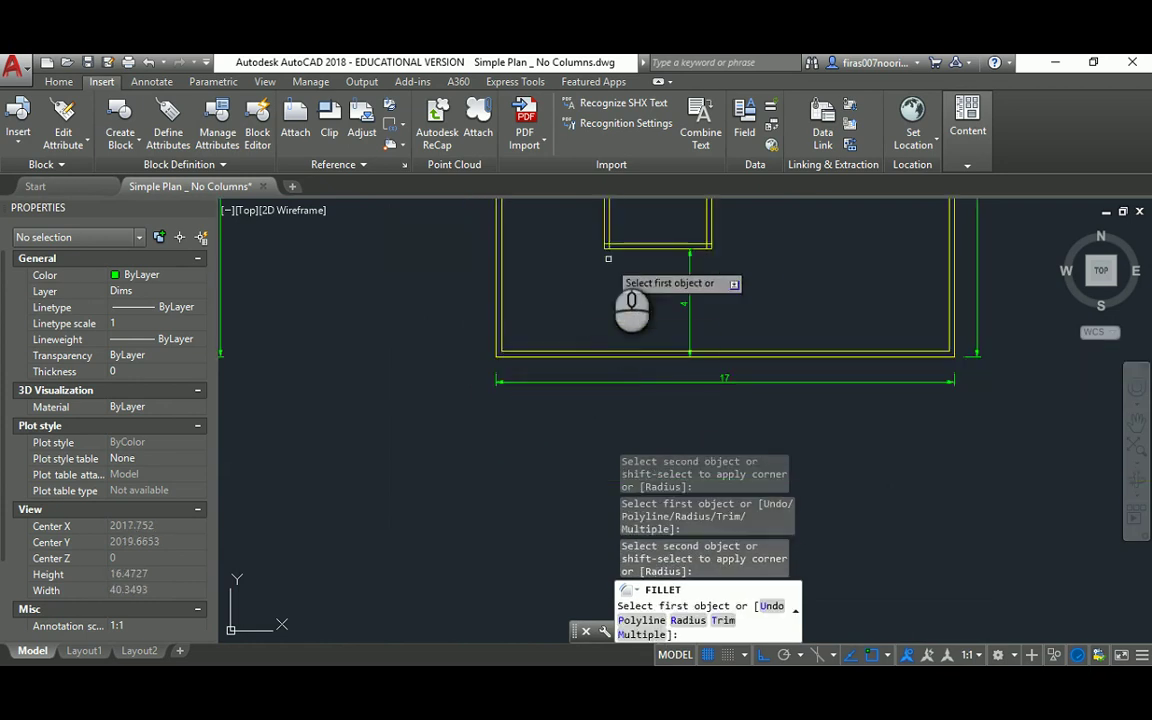
{"action": "middle_click_drag", "start_coordinate": [620, 230], "coordinate": [615, 252]}
{"action": "scroll", "coordinate": [615, 252], "scroll_direction": "up", "scroll_amount": 4}
{"action": "left_click", "coordinate": [526, 286]}
{"action": "scroll", "coordinate": [528, 345], "scroll_direction": "down", "scroll_amount": 2}
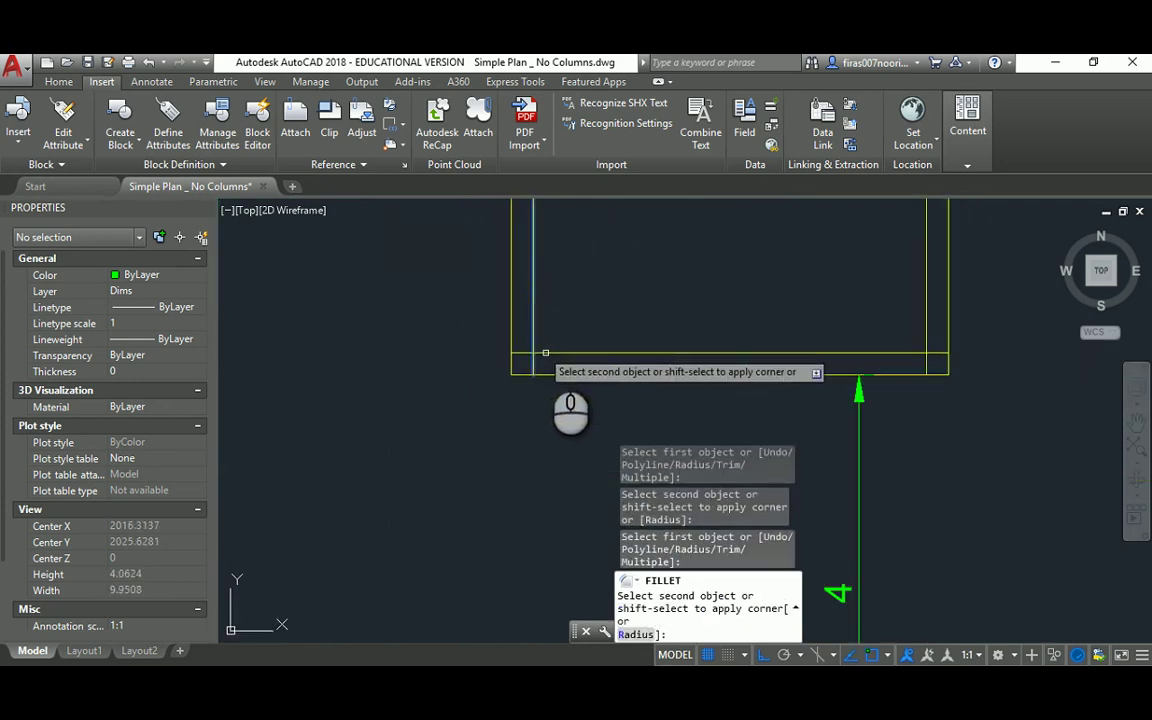
{"action": "left_click", "coordinate": [926, 285]}
Fillet the offset wall lines at the building's inner corner and the upper wing's bottom-right corner into sharp corners
{"action": "scroll", "coordinate": [875, 281], "scroll_direction": "down", "scroll_amount": 4}
{"action": "scroll", "coordinate": [857, 277], "scroll_direction": "up", "scroll_amount": 4}
{"action": "scroll", "coordinate": [617, 290], "scroll_direction": "up", "scroll_amount": 8}
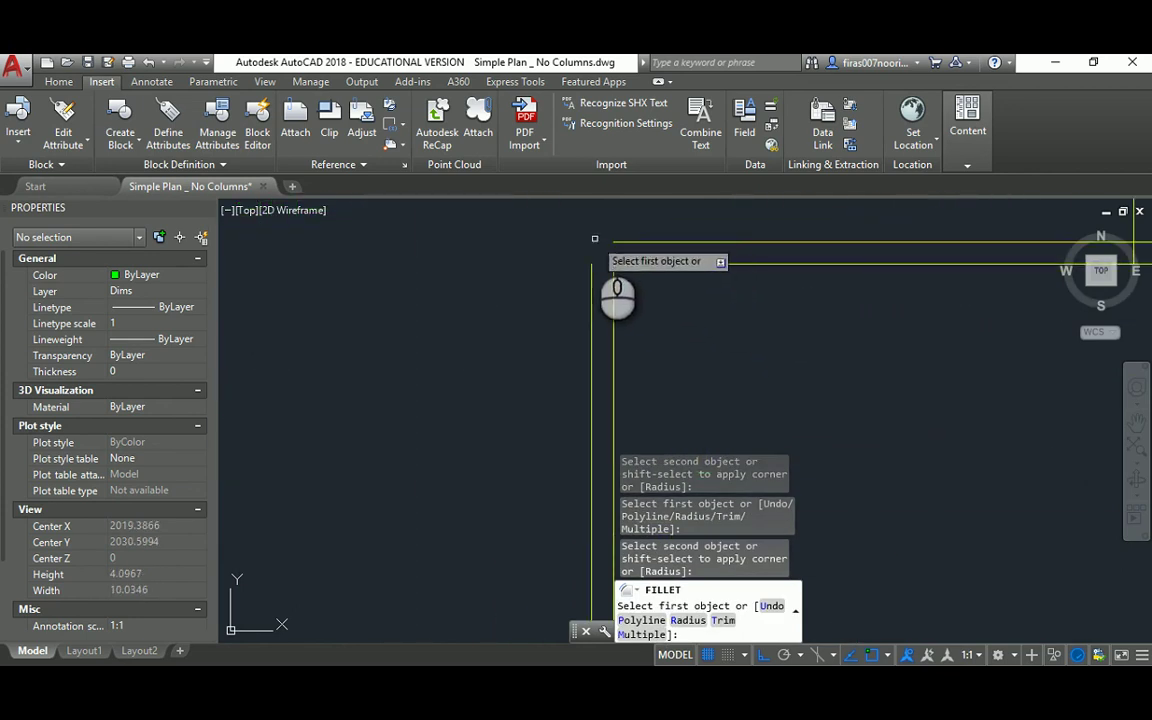
{"action": "left_click", "coordinate": [617, 244]}
{"action": "scroll", "coordinate": [593, 282], "scroll_direction": "down", "scroll_amount": 4}
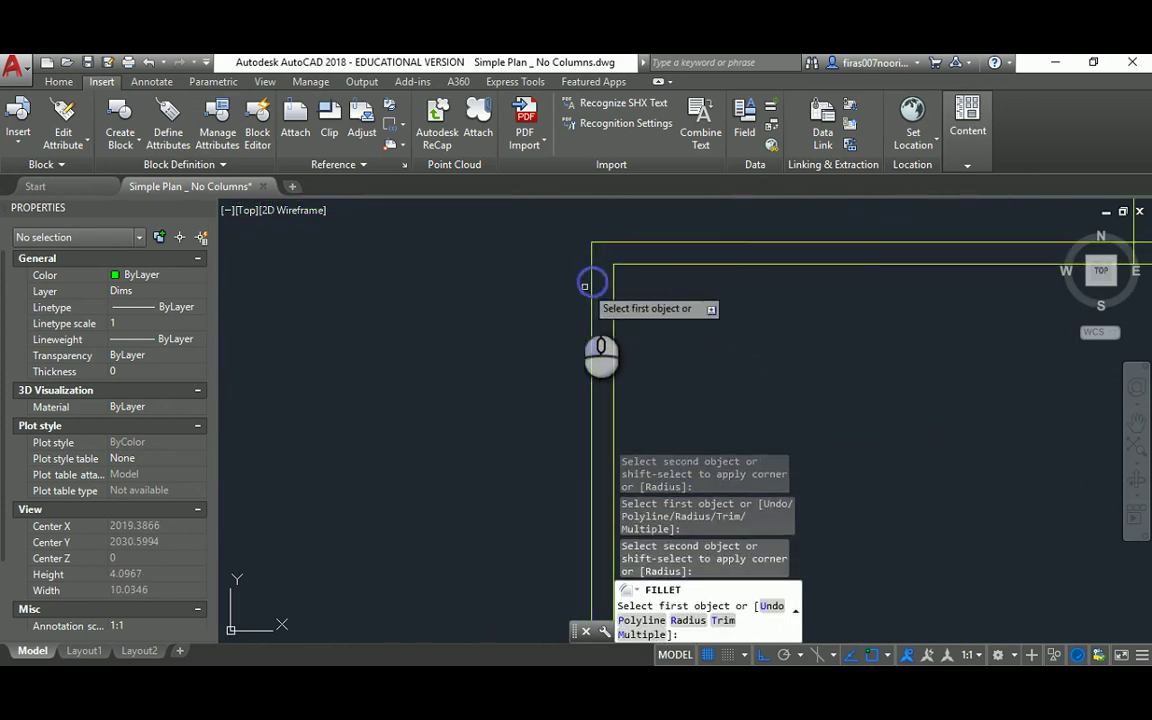
{"action": "left_click", "coordinate": [720, 270]}
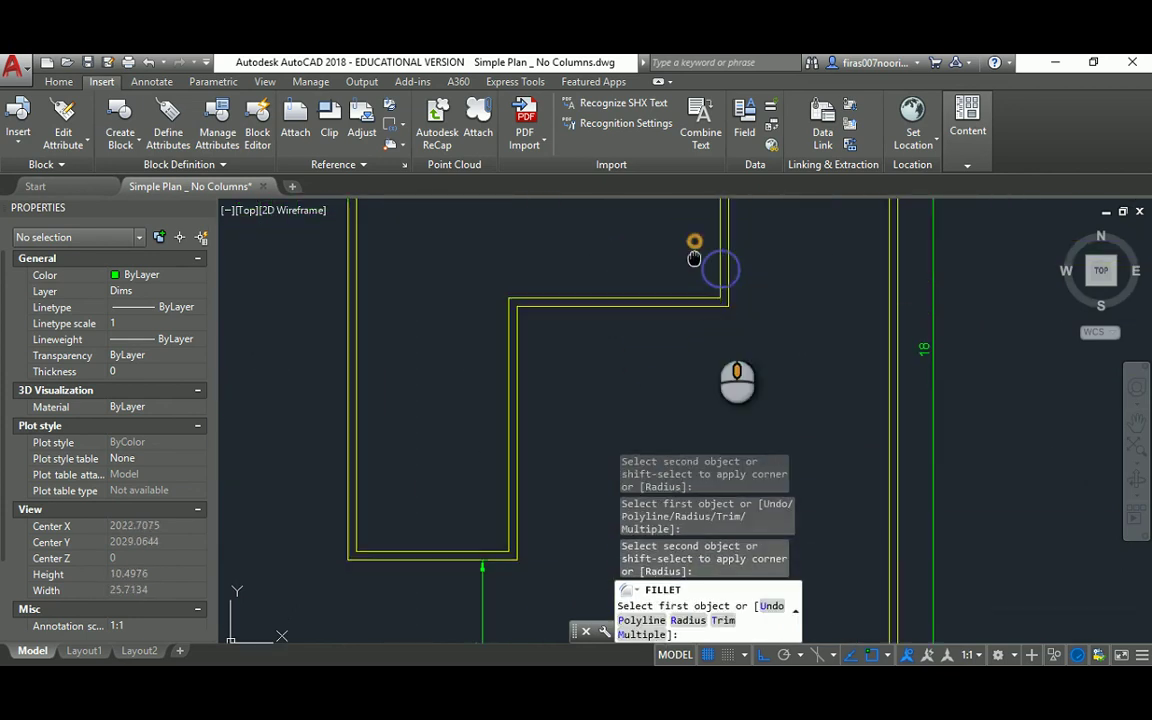
Fillet the inner wall lines at the building's top-right and top-left corners into sharp corners
{"action": "middle_click_drag", "start_coordinate": [720, 268], "coordinate": [752, 402]}
{"action": "left_click", "coordinate": [735, 268]}
{"action": "left_click", "coordinate": [735, 268]}
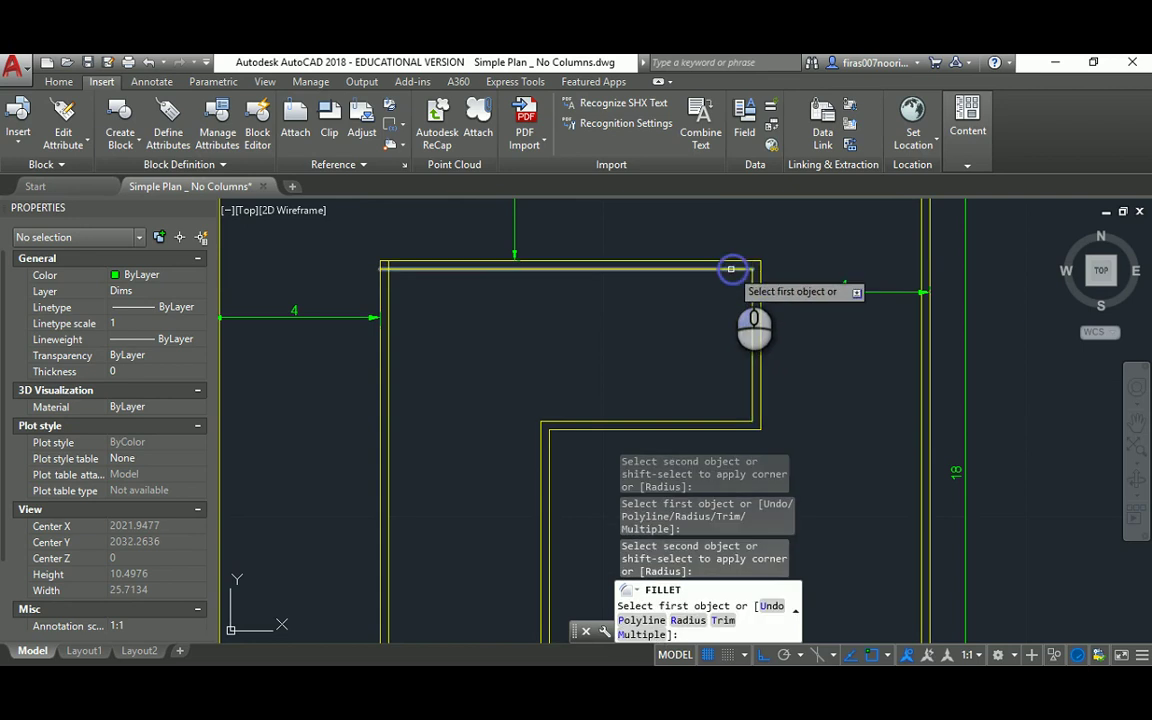
{"action": "left_click", "coordinate": [734, 265]}
{"action": "scroll", "coordinate": [385, 285], "scroll_direction": "down", "scroll_amount": 1}
{"action": "left_click", "coordinate": [385, 285]}
Compare the unfinished L-shaped outline with the finished plan's interior walls
{"action": "scroll", "coordinate": [512, 303], "scroll_direction": "down", "scroll_amount": 4}
{"action": "middle_click_drag", "start_coordinate": [512, 303], "coordinate": [619, 298]}
{"action": "middle_click_drag", "start_coordinate": [531, 296], "coordinate": [698, 310]}
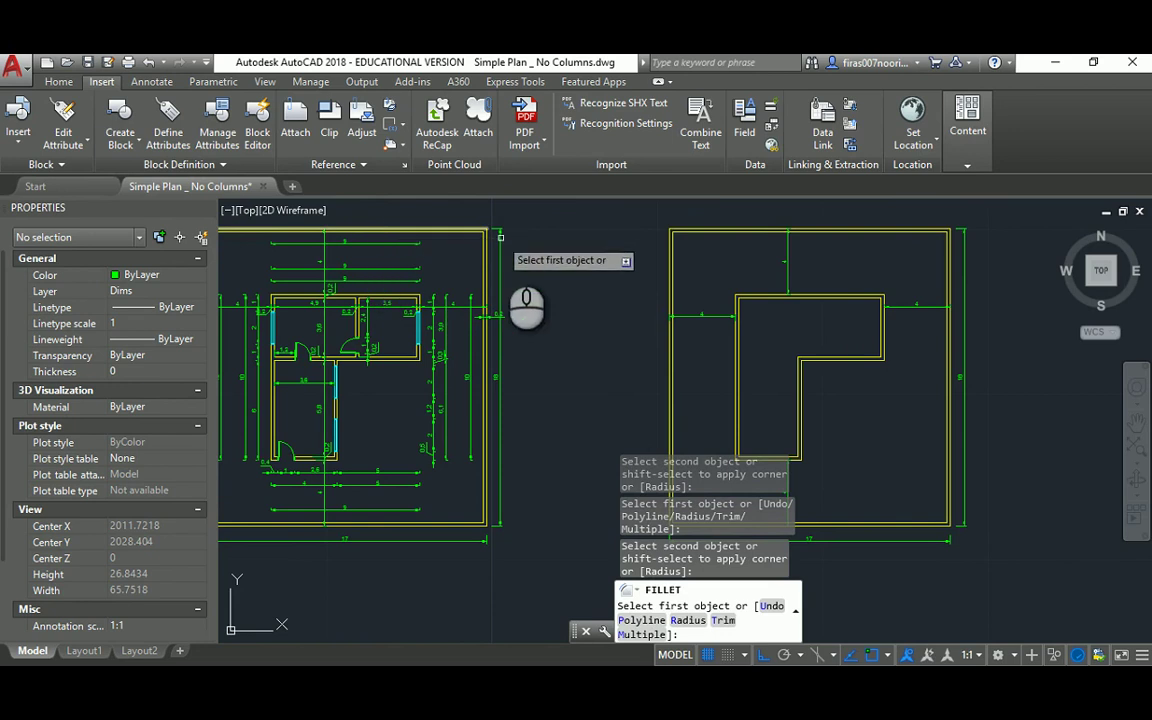
{"action": "middle_click_drag", "start_coordinate": [382, 451], "coordinate": [542, 445]}
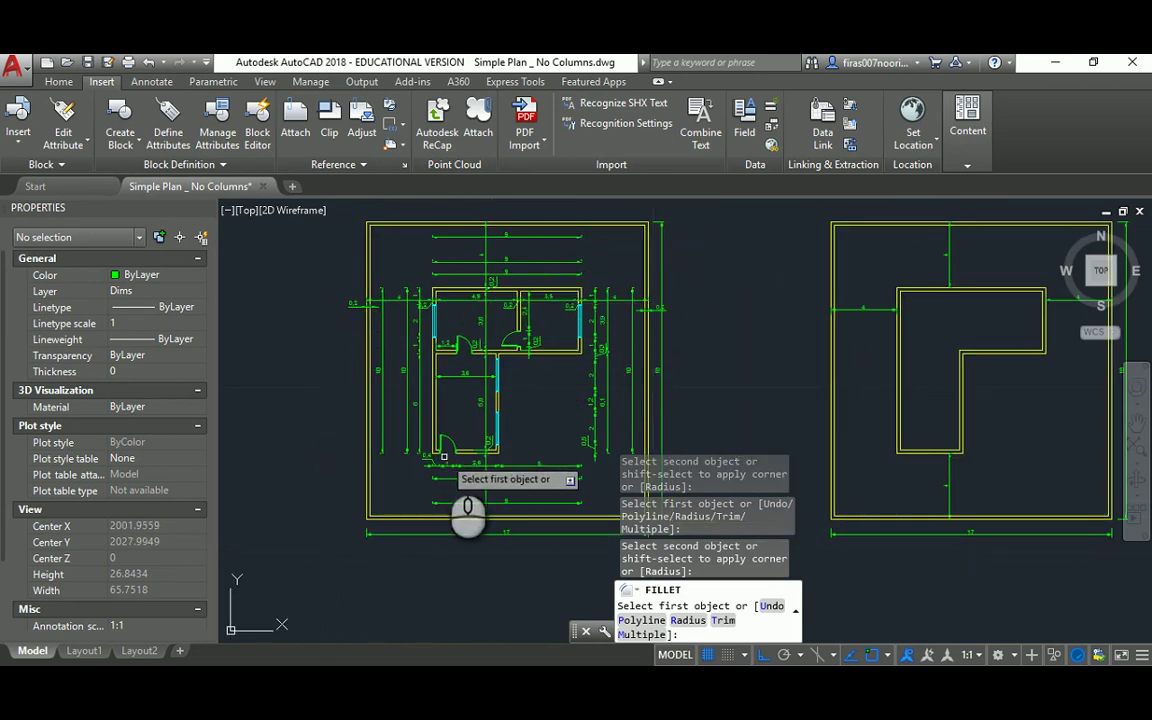
{"action": "key", "text": "Escape"}
{"action": "key", "text": "Escape"}
{"action": "key", "text": "Escape"}
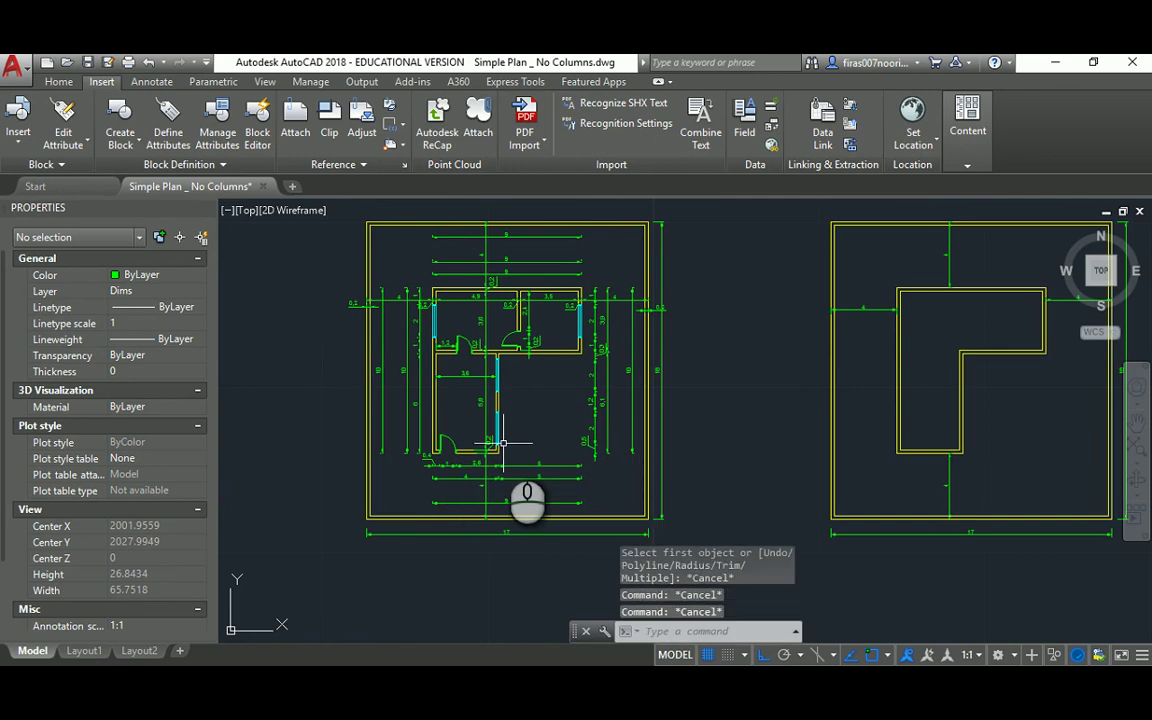
{"action": "scroll", "coordinate": [463, 325], "scroll_direction": "up", "scroll_amount": 2}
{"action": "mouse_move", "coordinate": [874, 388]}
{"action": "middle_mouse_down"}
{"action": "mouse_move", "coordinate": [496, 393]}
{"action": "mouse_move", "coordinate": [530, 394]}
{"action": "middle_mouse_up"}
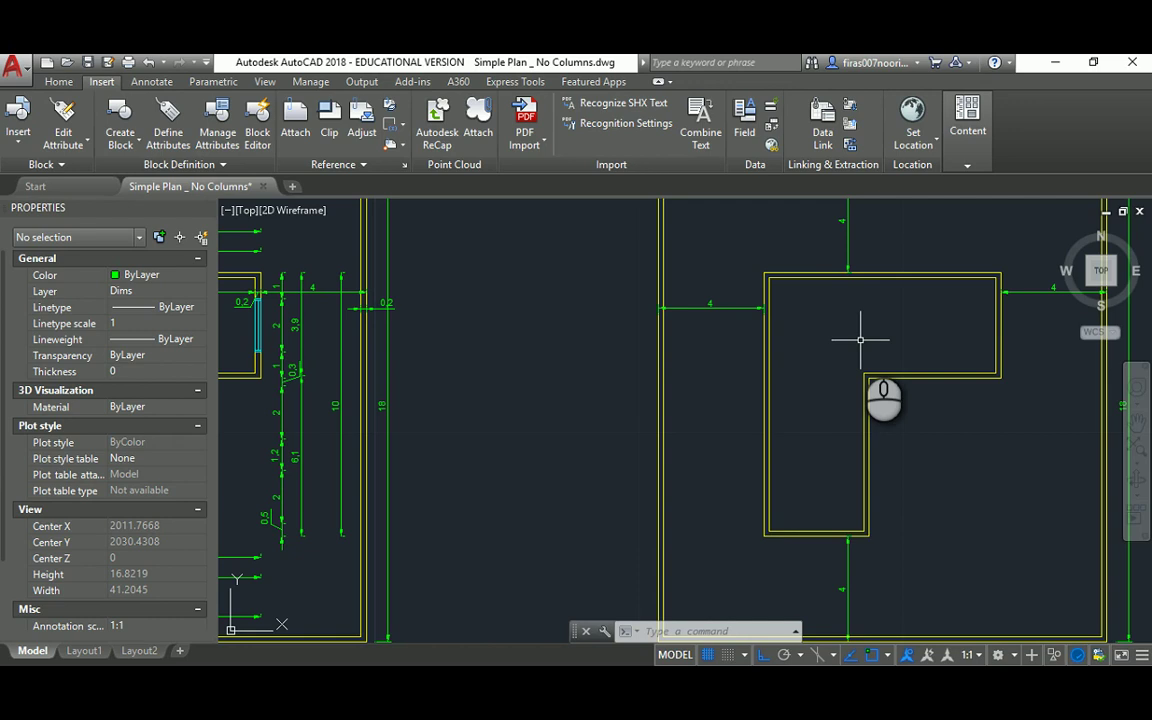
Extend both horizontal wall lines at the building's inner corner to the left wall, separating the upper and lower rooms
{"action": "type", "text": "x"}
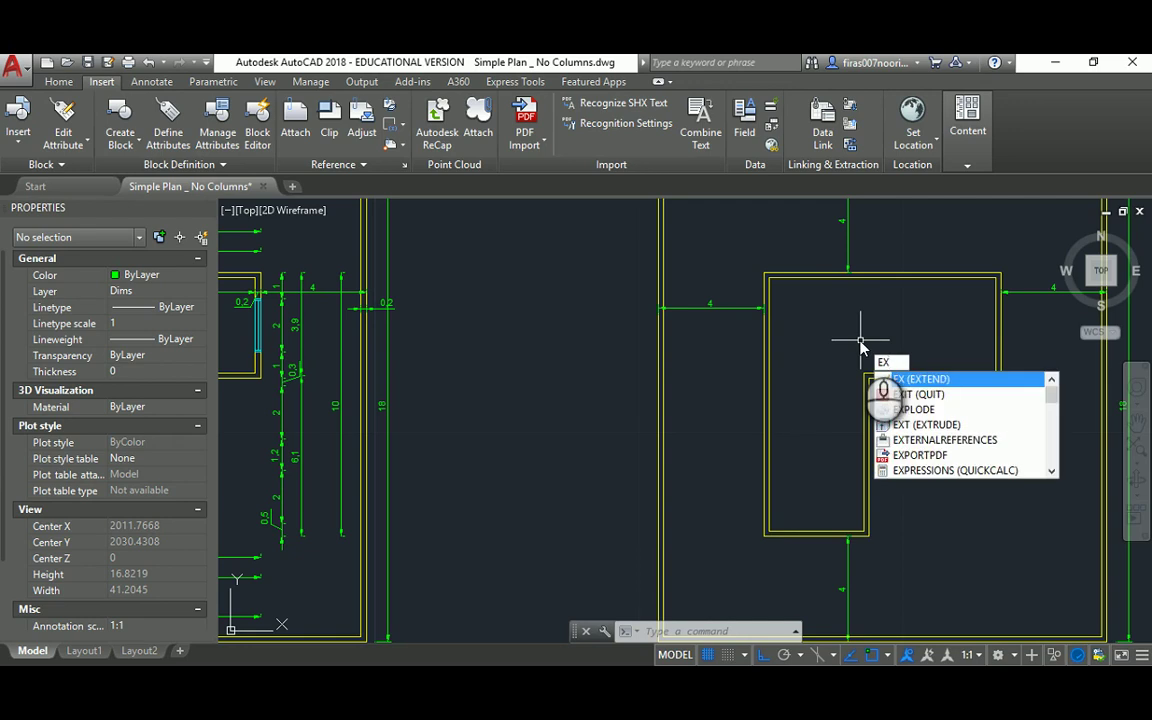
{"action": "key", "text": "Return"}
{"action": "key", "text": "Return"}
{"action": "left_click", "coordinate": [872, 377]}
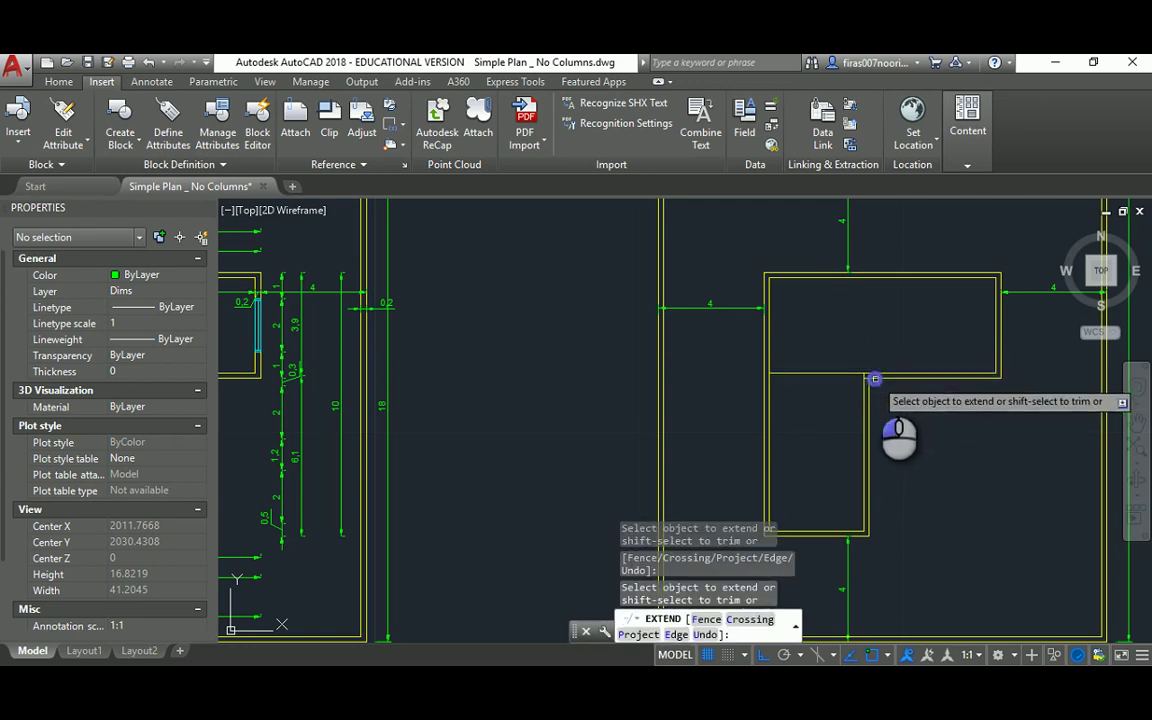
{"action": "middle_click_drag", "start_coordinate": [596, 404], "coordinate": [773, 383]}
{"action": "key", "text": "Escape"}
{"action": "key", "text": "Escape"}
Check the upper-right room's width on the finished plan and offset the unfinished building's right inner wall line 3.5 to the left
{"action": "middle_click_drag", "start_coordinate": [1040, 360], "coordinate": [892, 357]}
{"action": "middle_click_drag", "start_coordinate": [489, 348], "coordinate": [616, 347]}
{"action": "middle_click_drag", "start_coordinate": [266, 365], "coordinate": [390, 368]}
{"action": "scroll", "coordinate": [381, 365], "scroll_direction": "up", "scroll_amount": 5}
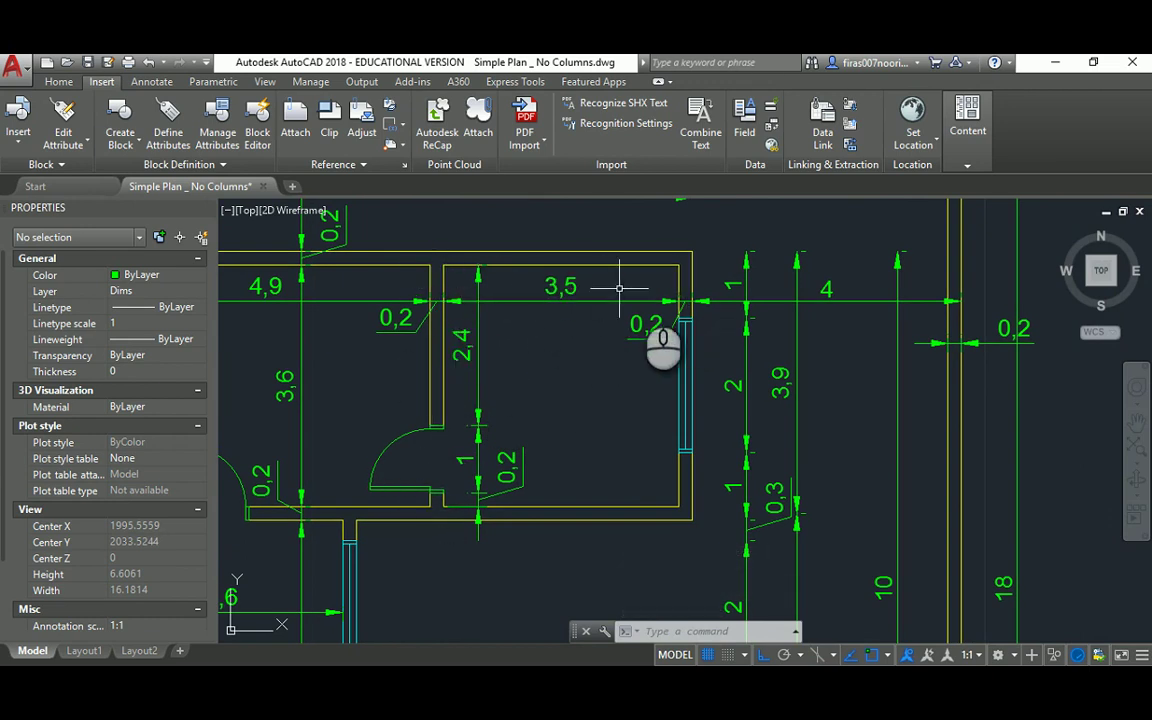
{"action": "scroll", "coordinate": [460, 300], "scroll_direction": "down", "scroll_amount": 5}
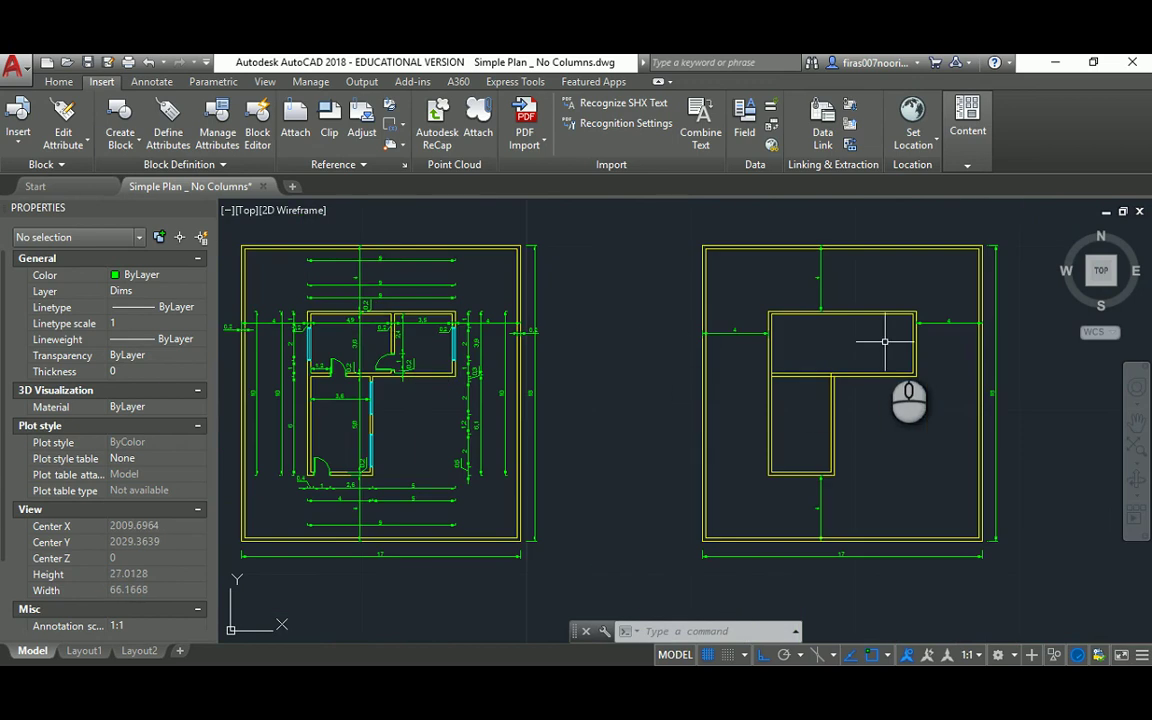
{"action": "scroll", "coordinate": [885, 341], "scroll_direction": "up", "scroll_amount": 3}
{"action": "type", "text": "o"}
{"action": "key", "text": "Return"}
{"action": "type", "text": "3"}
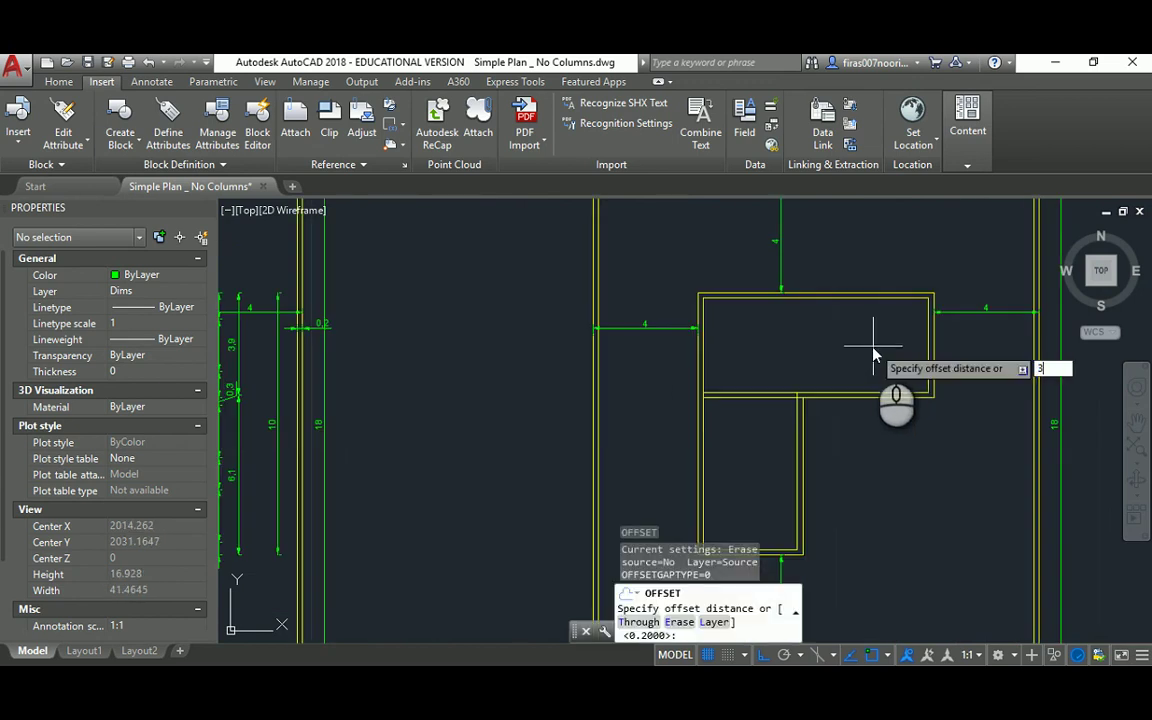
{"action": "type", "text": ".5"}
{"action": "key", "text": "Return"}
{"action": "left_click", "coordinate": [929, 340]}
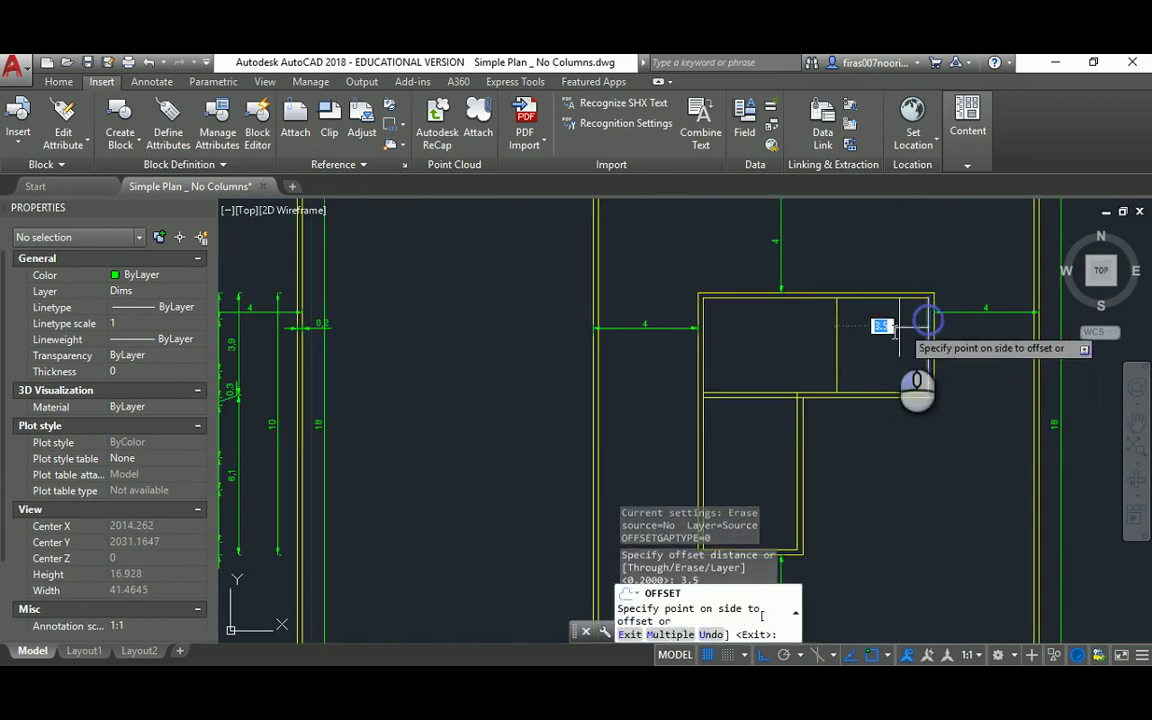
{"action": "left_click", "coordinate": [880, 337]}
{"action": "key", "text": "Escape"}
Offset the vertical partition line in the upper rooms 0.2 to the left to give the wall its thickness
{"action": "type", "text": "o"}
{"action": "key", "text": "Return"}
{"action": "type", "text": ".2"}
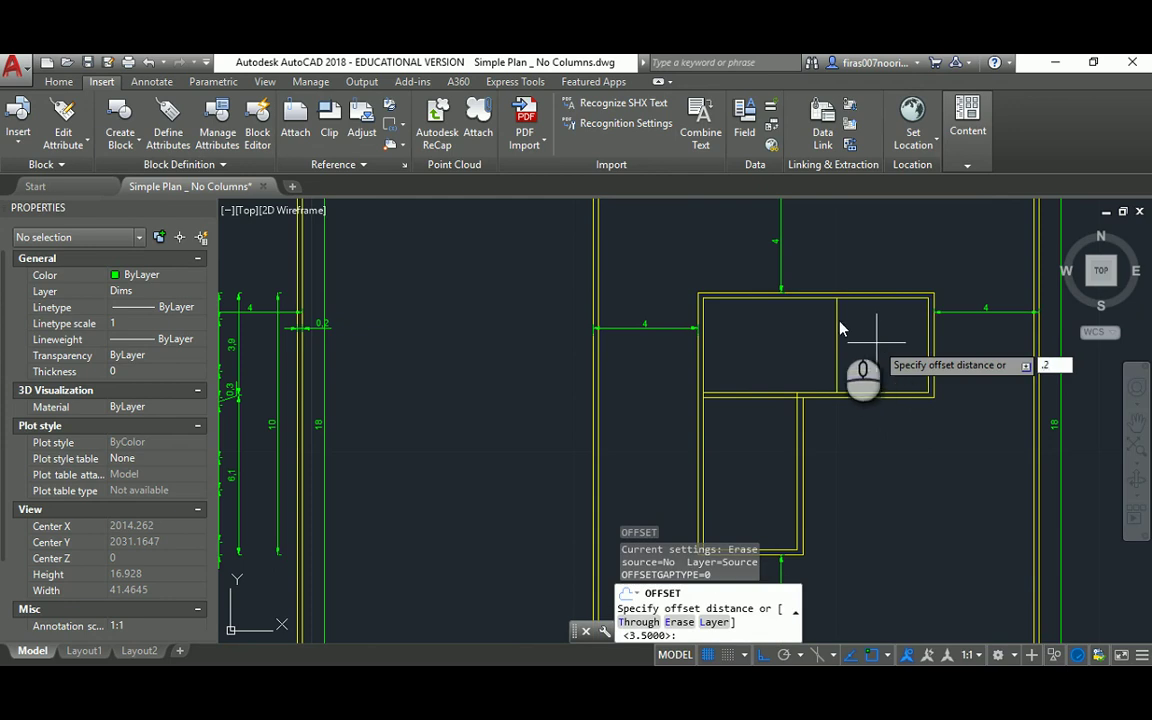
{"action": "key", "text": "Return"}
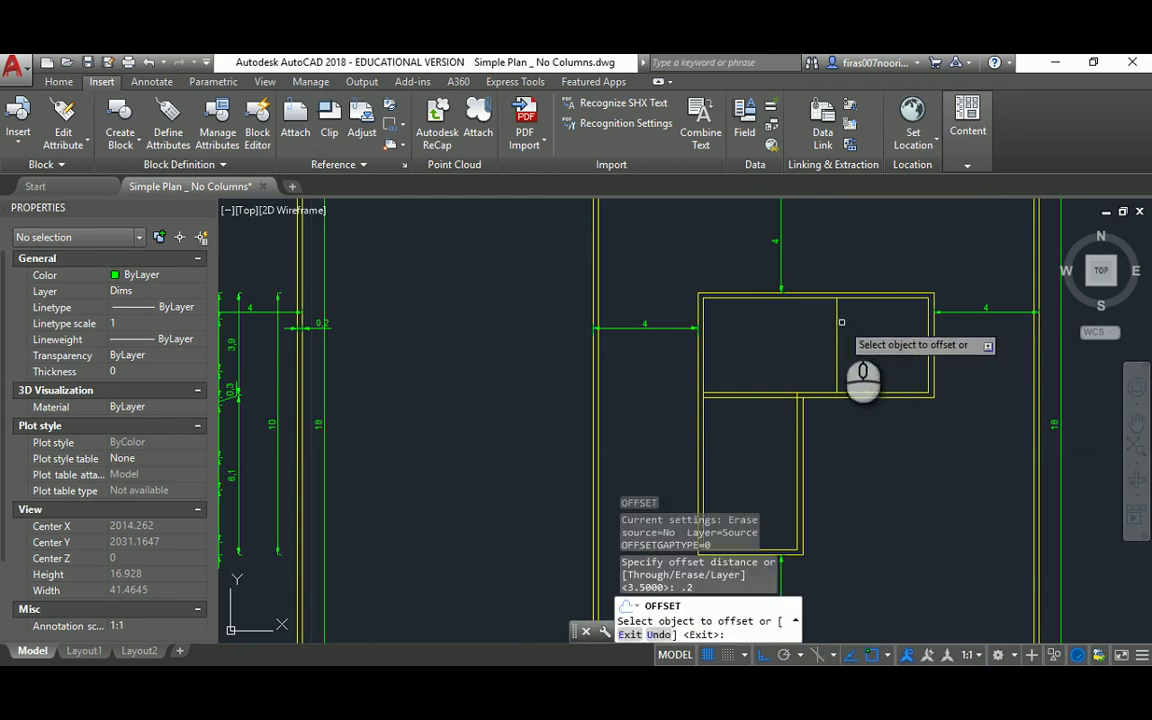
{"action": "key", "text": "Escape"}
{"action": "key", "text": "Escape"}
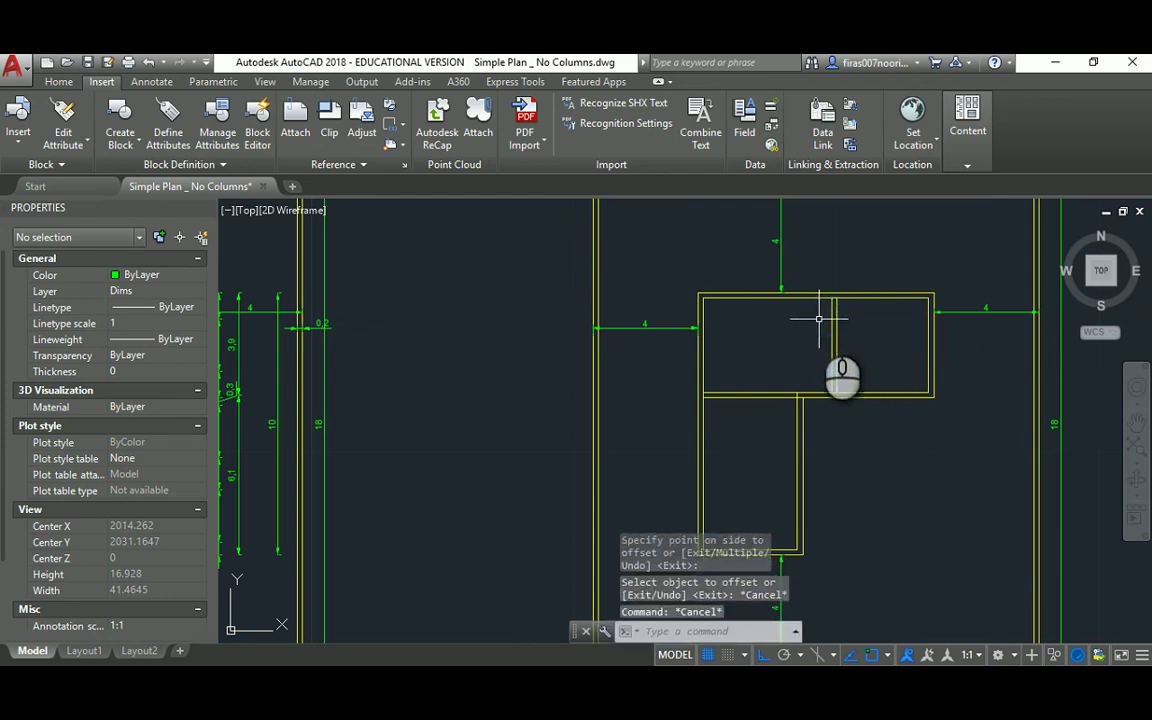
Trim the overlapping wall lines where the partition, lower room wall and left wall meet the horizontal wall
{"action": "type", "text": "tr"}
{"action": "key", "text": "Return"}
{"action": "key", "text": "Return"}
{"action": "scroll", "coordinate": [848, 329], "scroll_direction": "up", "scroll_amount": 4}
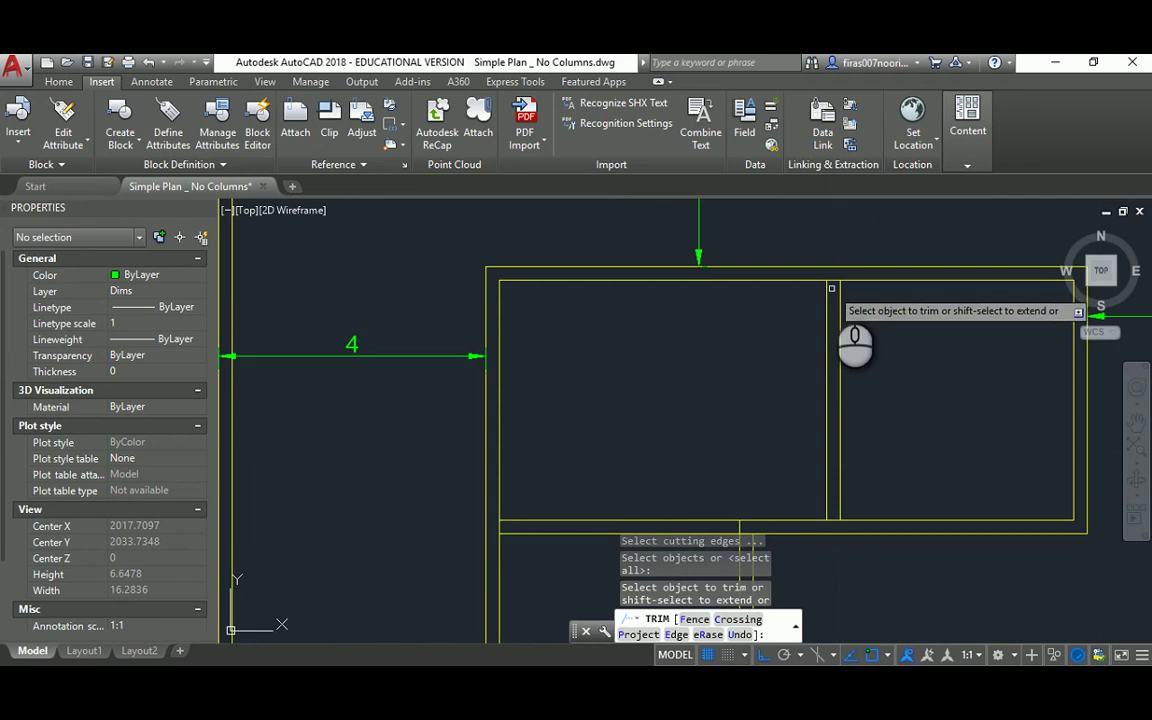
{"action": "mouse_move", "coordinate": [830, 522]}
{"action": "middle_mouse_down"}
{"action": "mouse_move", "coordinate": [760, 343]}
{"action": "mouse_move", "coordinate": [747, 376]}
{"action": "middle_mouse_up"}
{"action": "left_click", "coordinate": [754, 377]}
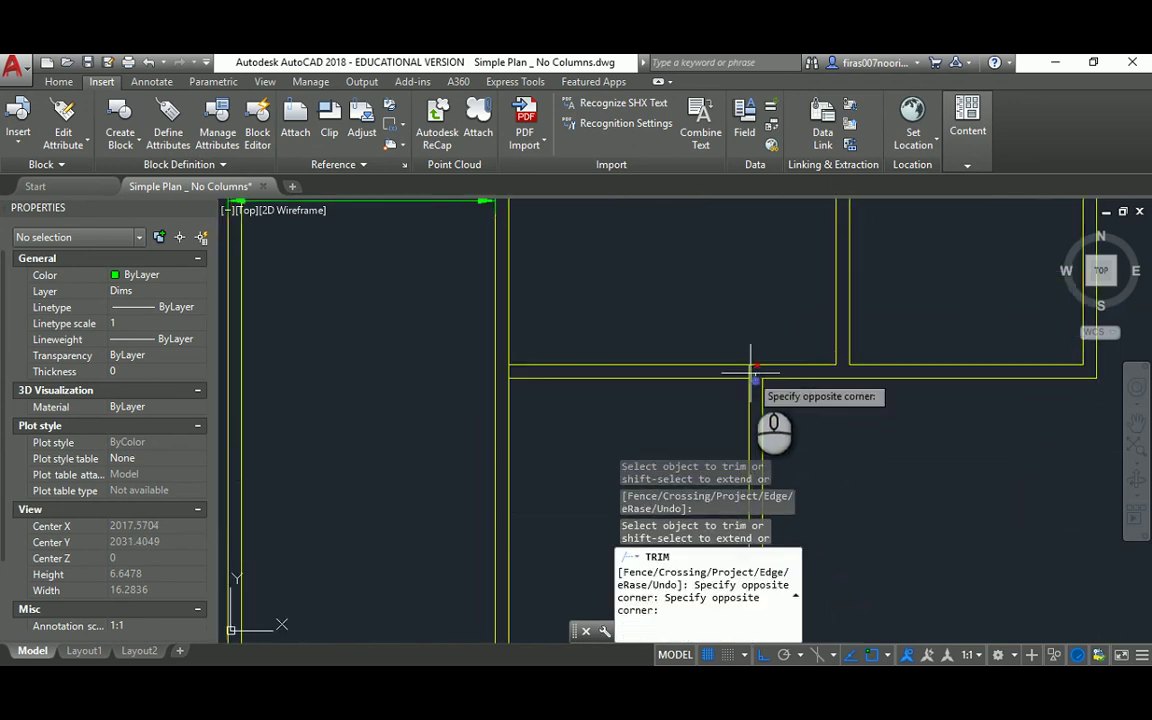
{"action": "left_click", "coordinate": [749, 371]}
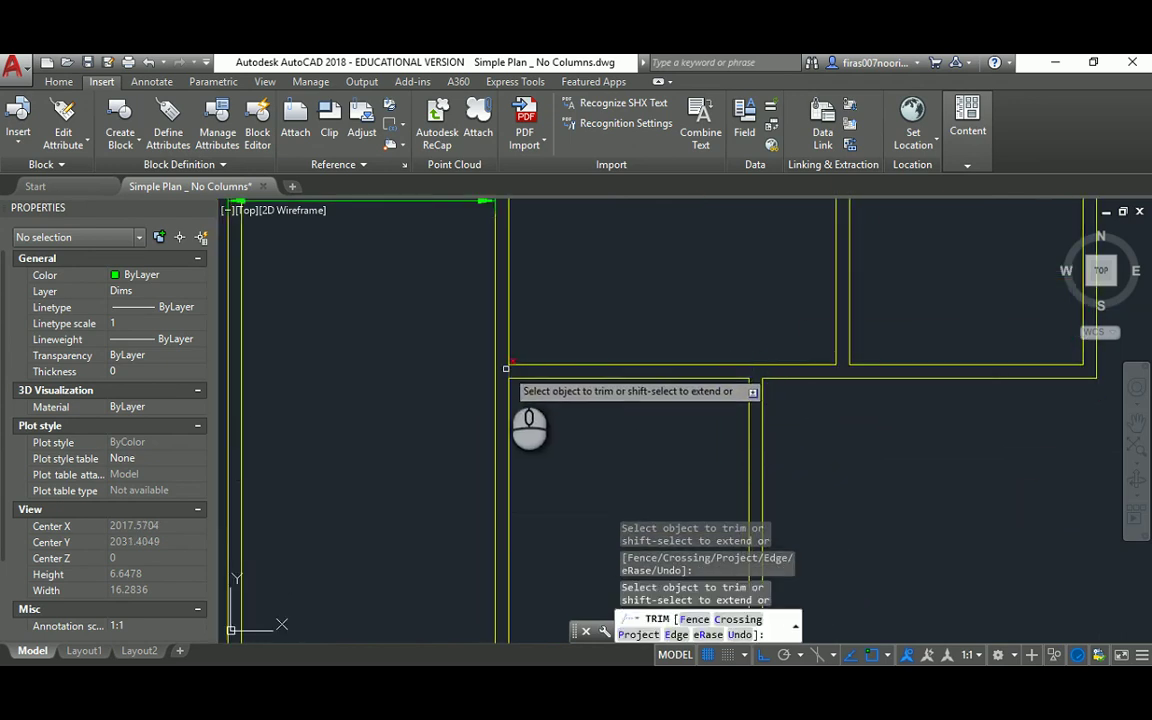
{"action": "key", "text": "Escape"}
Check the entrance door's position on the finished plan and offset the unfinished lower room's outer left wall line 0.4 to the right
{"action": "scroll", "coordinate": [490, 362], "scroll_direction": "down", "scroll_amount": 8}
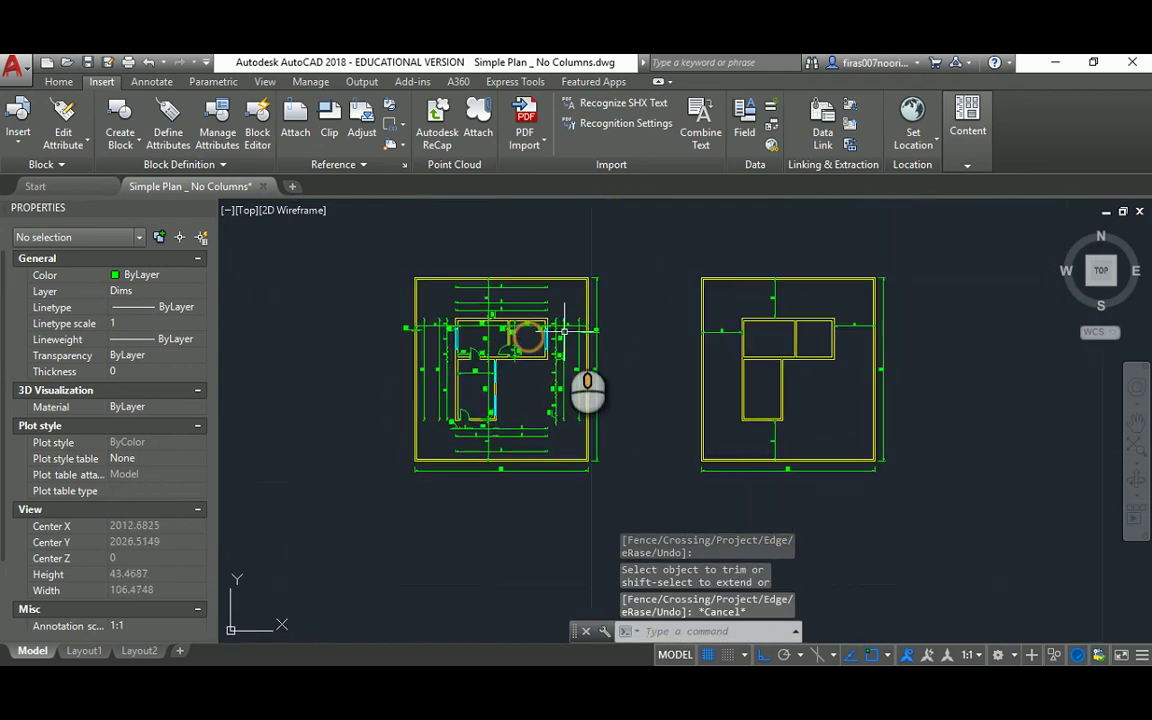
{"action": "scroll", "coordinate": [565, 330], "scroll_direction": "up", "scroll_amount": 2}
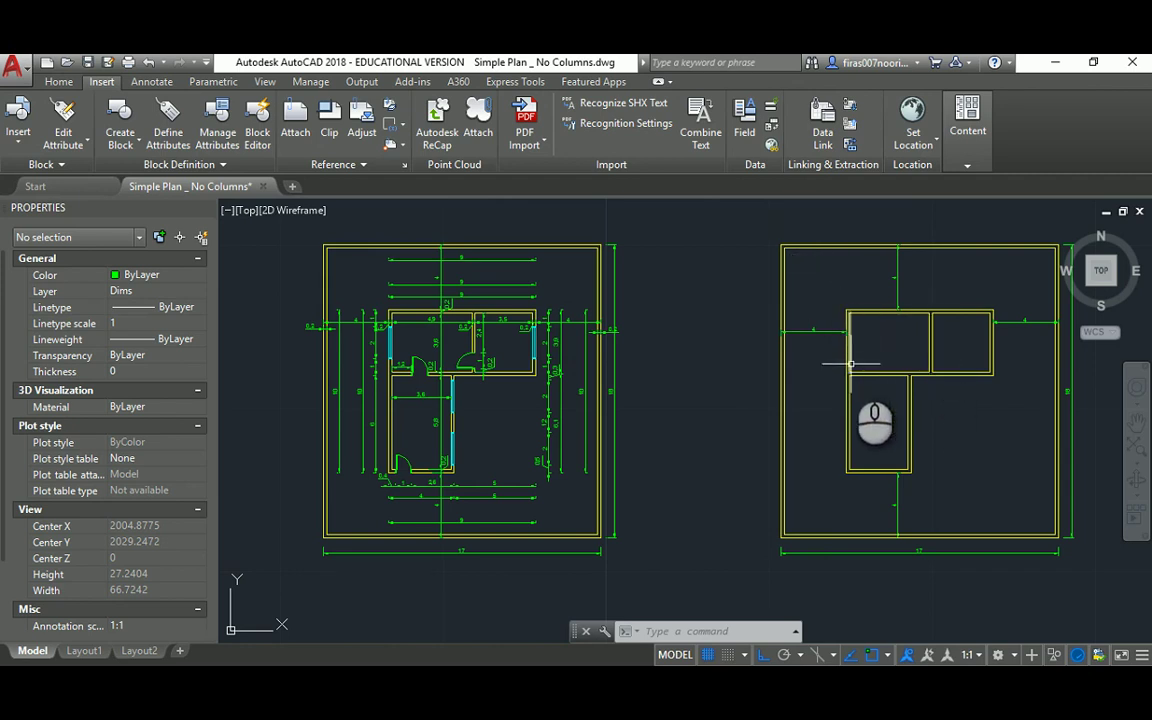
{"action": "scroll", "coordinate": [433, 481], "scroll_direction": "up", "scroll_amount": 6}
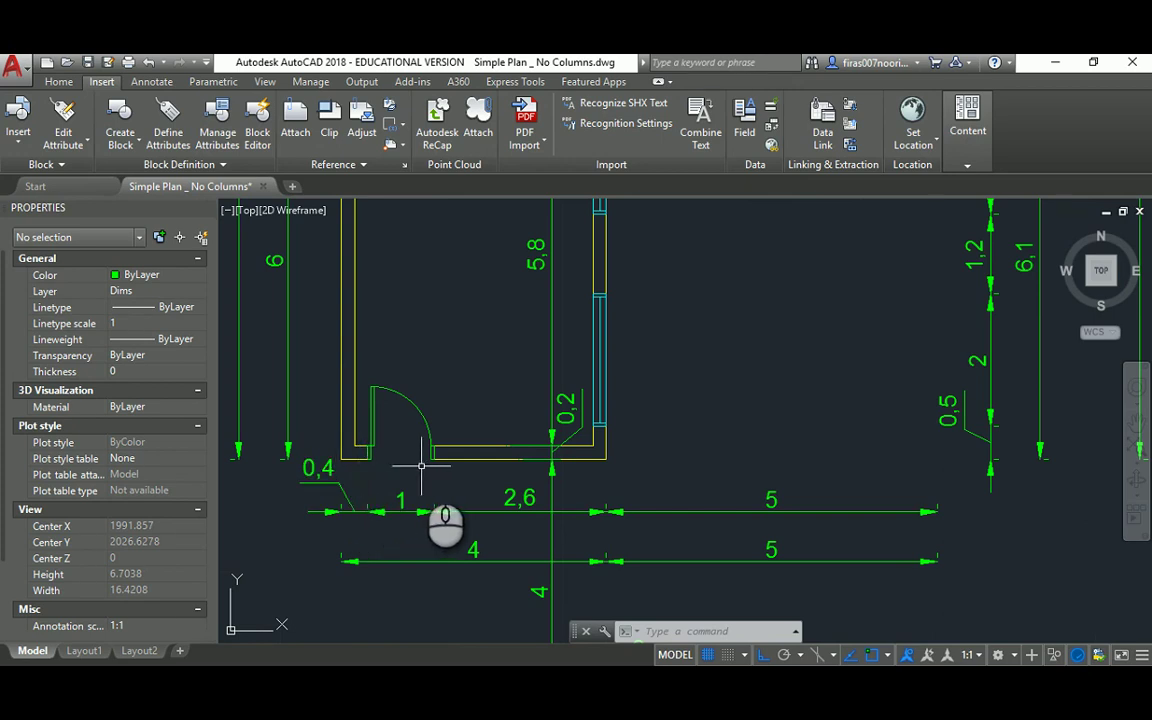
{"action": "scroll", "coordinate": [421, 465], "scroll_direction": "down", "scroll_amount": 5}
{"action": "scroll", "coordinate": [869, 475], "scroll_direction": "up", "scroll_amount": 6}
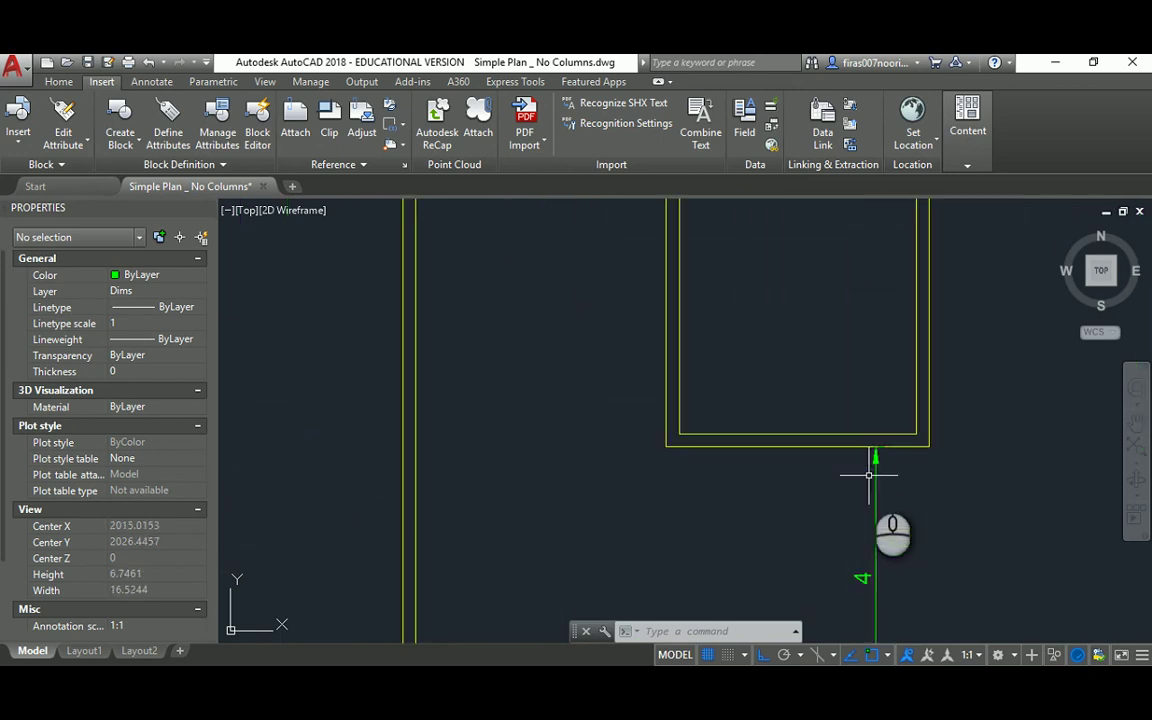
{"action": "type", "text": "o"}
{"action": "key", "text": "Return"}
{"action": "key", "text": "Return"}
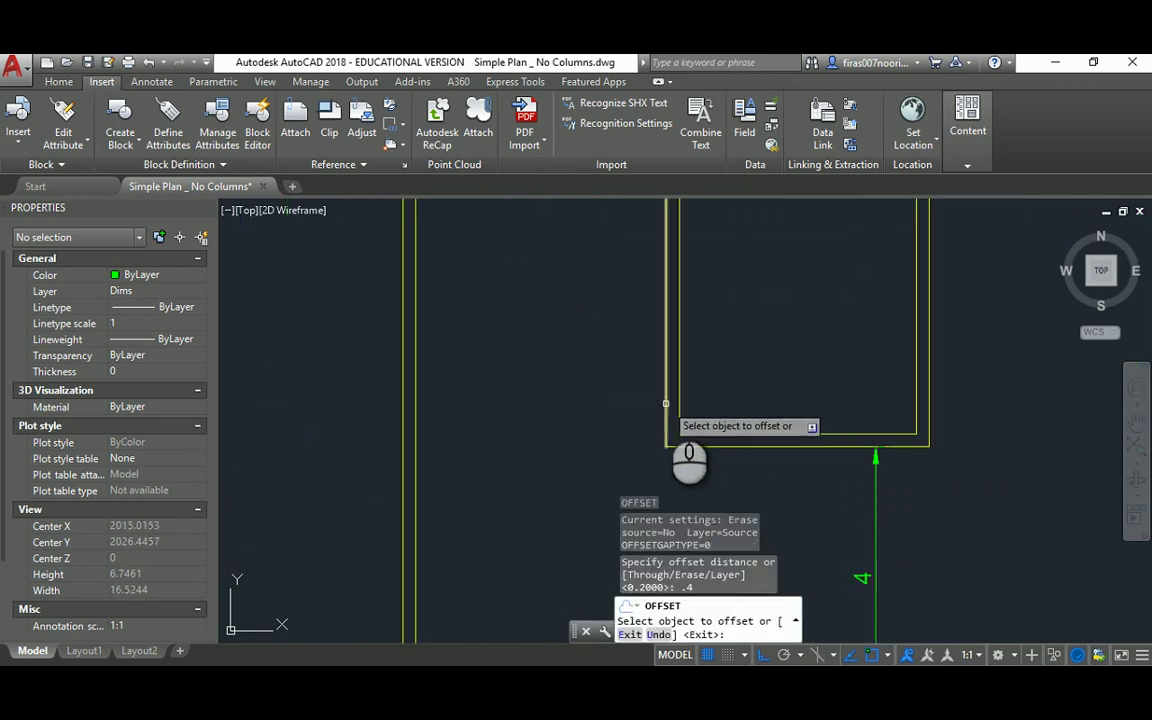
{"action": "left_click", "coordinate": [680, 404]}
{"action": "left_click", "coordinate": [728, 406]}
{"action": "key", "text": "Escape"}
{"action": "key", "text": "Escape"}
Offset the new vertical line 1 to the right to mark the other side of the entrance door opening
{"action": "type", "text": "o"}
{"action": "key", "text": "Return"}
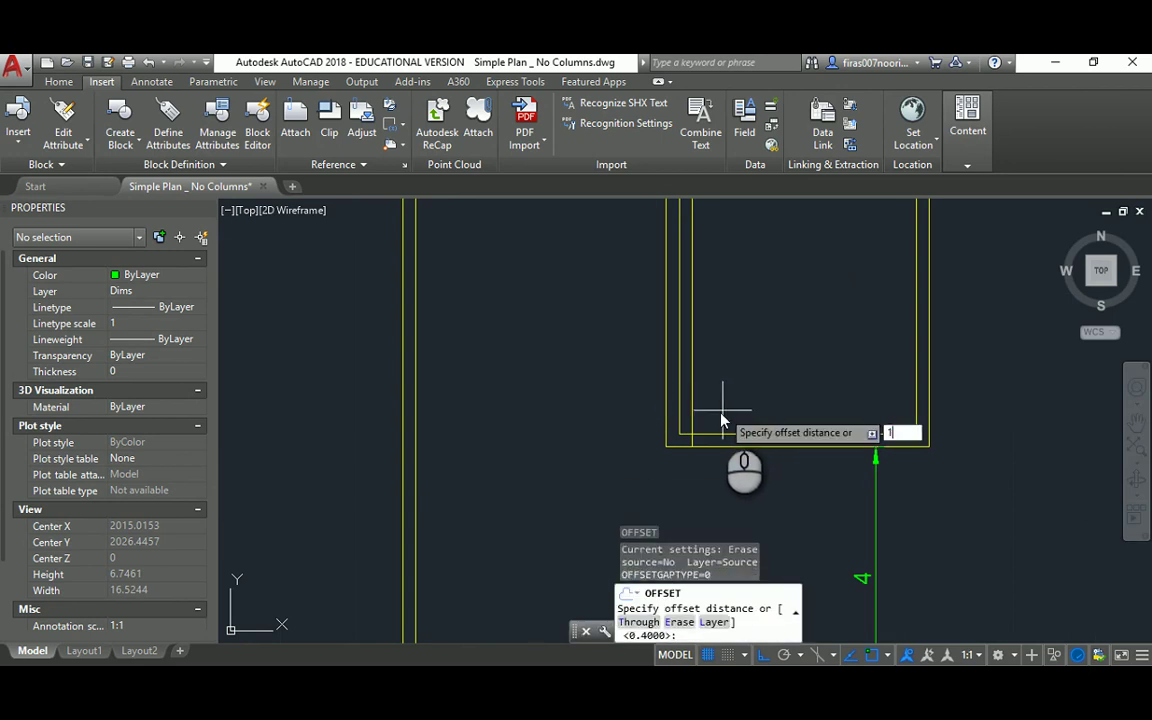
{"action": "type", "text": "1"}
{"action": "key", "text": "Return"}
{"action": "key", "text": "Escape"}
{"action": "key", "text": "Escape"}
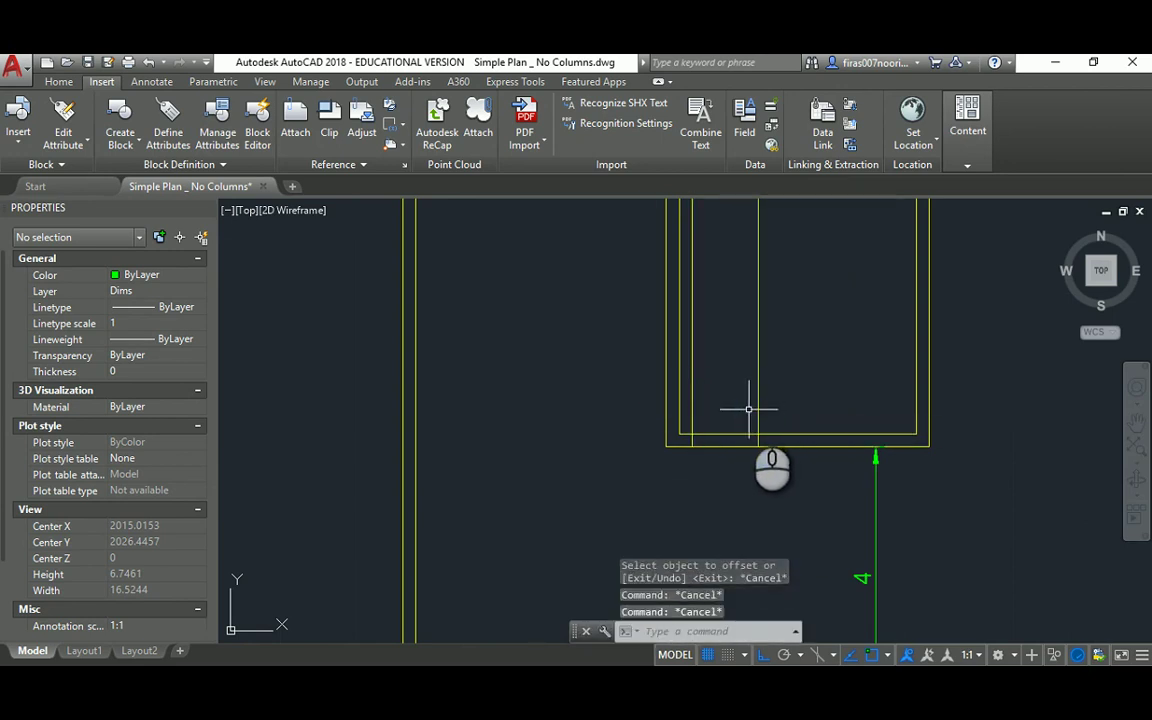
Trim both offset lines above the bottom wall's inner line, leaving only the short door jambs within the wall
{"action": "type", "text": "tr"}
{"action": "key", "text": "Return"}
{"action": "left_click", "coordinate": [731, 433]}
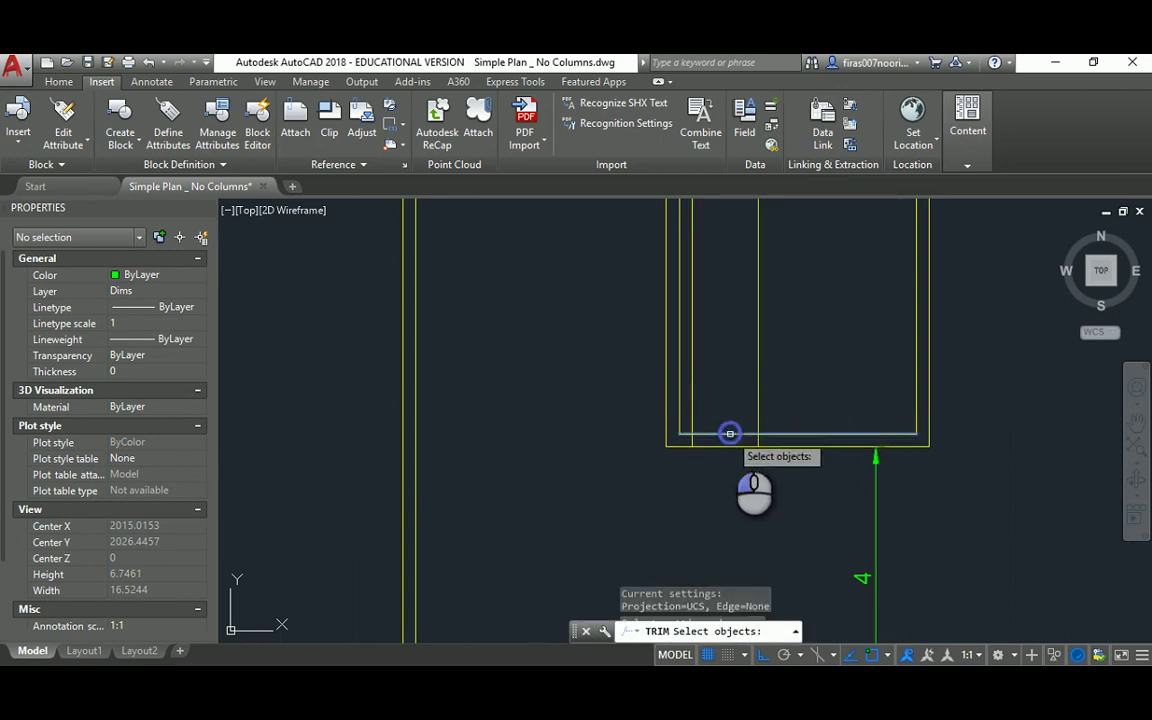
{"action": "key", "text": "Return"}
{"action": "left_click", "coordinate": [773, 386]}
{"action": "left_click", "coordinate": [690, 390]}
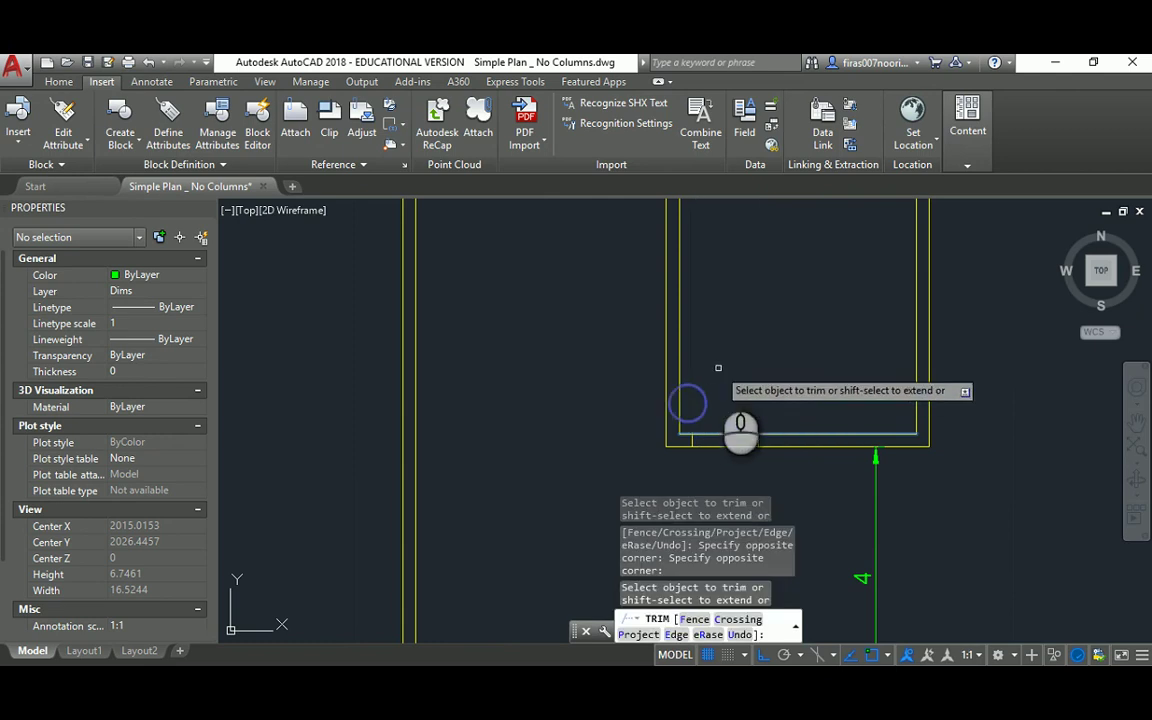
{"action": "middle_click_drag", "start_coordinate": [727, 415], "coordinate": [646, 364]}
{"action": "key", "text": "Escape"}
Trim the bottom wall lines between the two jambs to open the entrance doorway
{"action": "key", "text": "Return"}
{"action": "key", "text": "Return"}
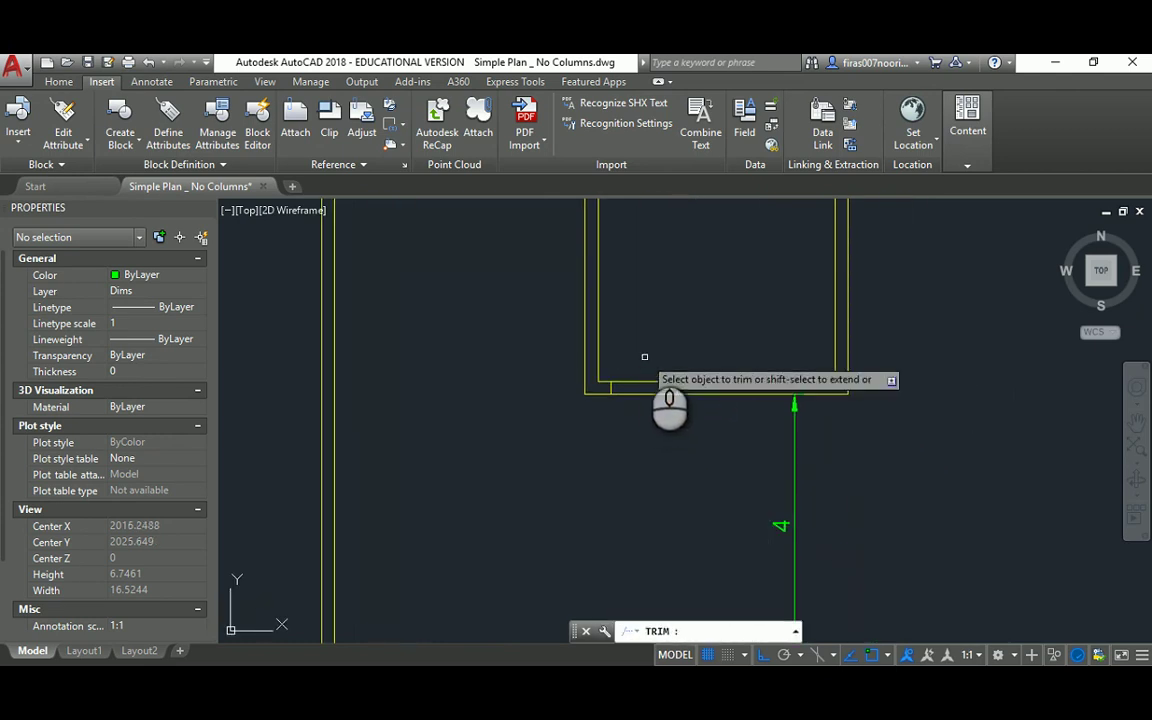
{"action": "left_click", "coordinate": [645, 353]}
{"action": "left_click", "coordinate": [634, 430]}
{"action": "scroll", "coordinate": [675, 374], "scroll_direction": "down", "scroll_amount": 4}
{"action": "scroll", "coordinate": [560, 332], "scroll_direction": "down", "scroll_amount": 4}
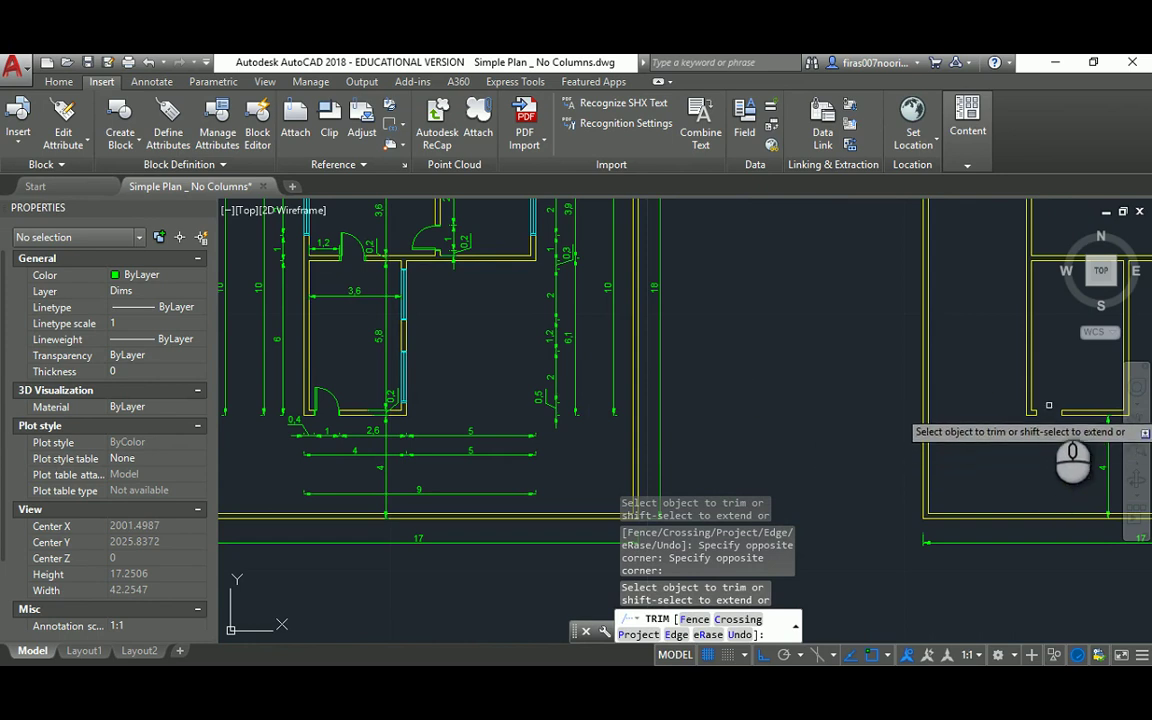
{"action": "key", "text": "Escape"}
{"action": "key", "text": "Escape"}
Check the interior door's offset on the finished plan and copy both entrance jamb lines to the left end of the unfinished plan's horizontal interior wall
{"action": "middle_click_drag", "start_coordinate": [440, 309], "coordinate": [420, 361]}
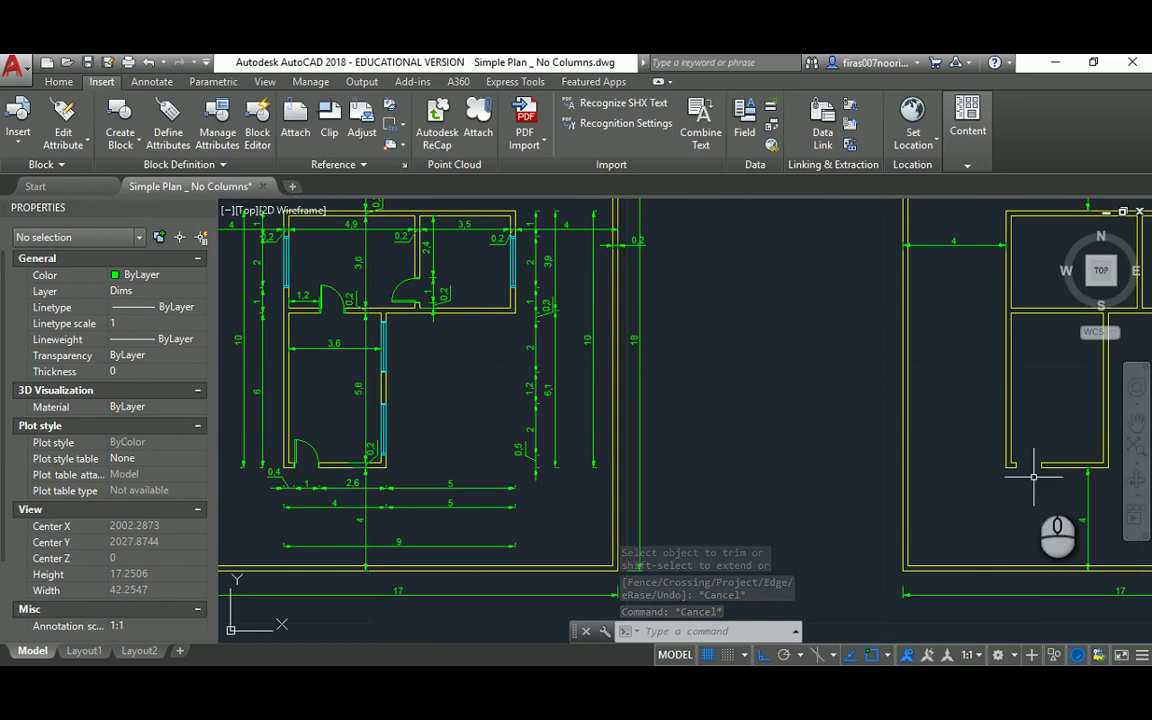
{"action": "scroll", "coordinate": [289, 298], "scroll_direction": "up", "scroll_amount": 4}
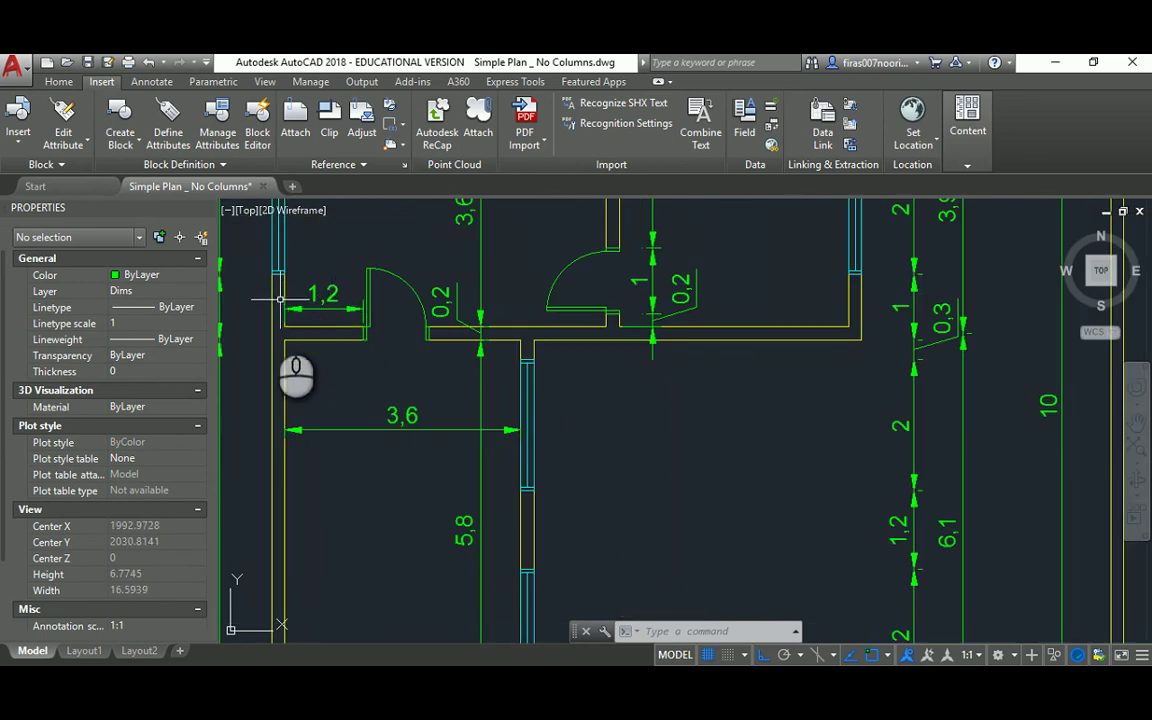
{"action": "scroll", "coordinate": [281, 298], "scroll_direction": "down", "scroll_amount": 4}
{"action": "scroll", "coordinate": [764, 404], "scroll_direction": "up", "scroll_amount": 6}
{"action": "type", "text": "Co"}
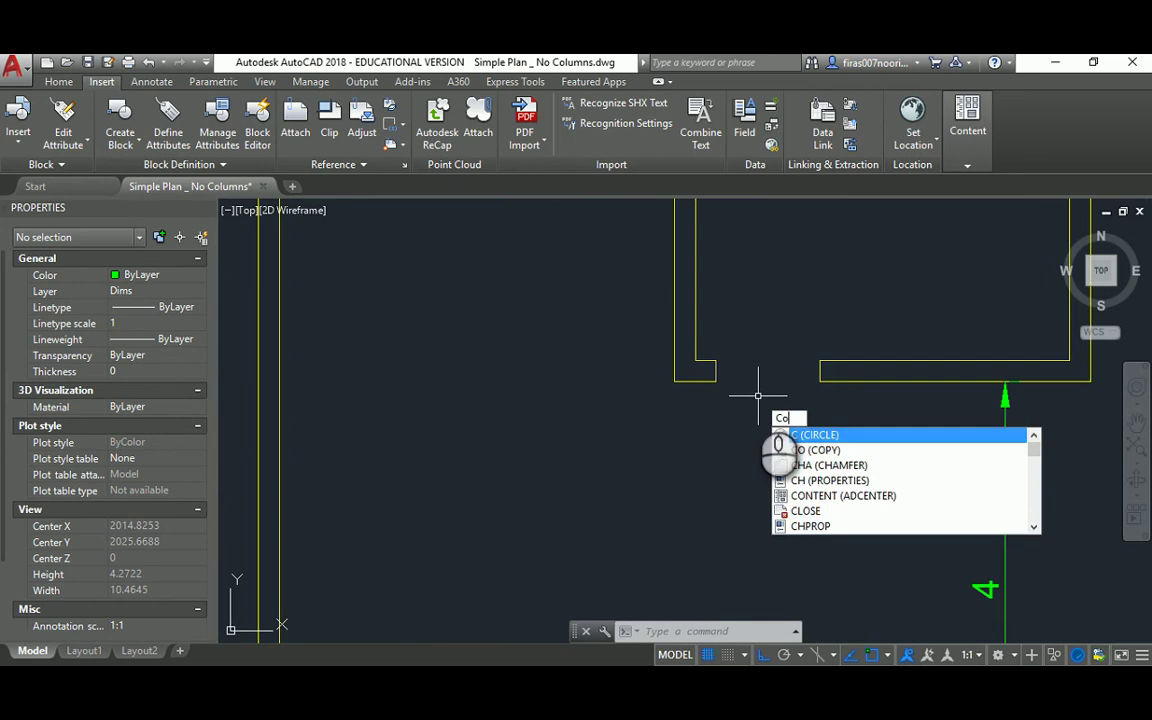
{"action": "key", "text": "Return"}
{"action": "left_click", "coordinate": [710, 327]}
{"action": "left_click", "coordinate": [862, 428]}
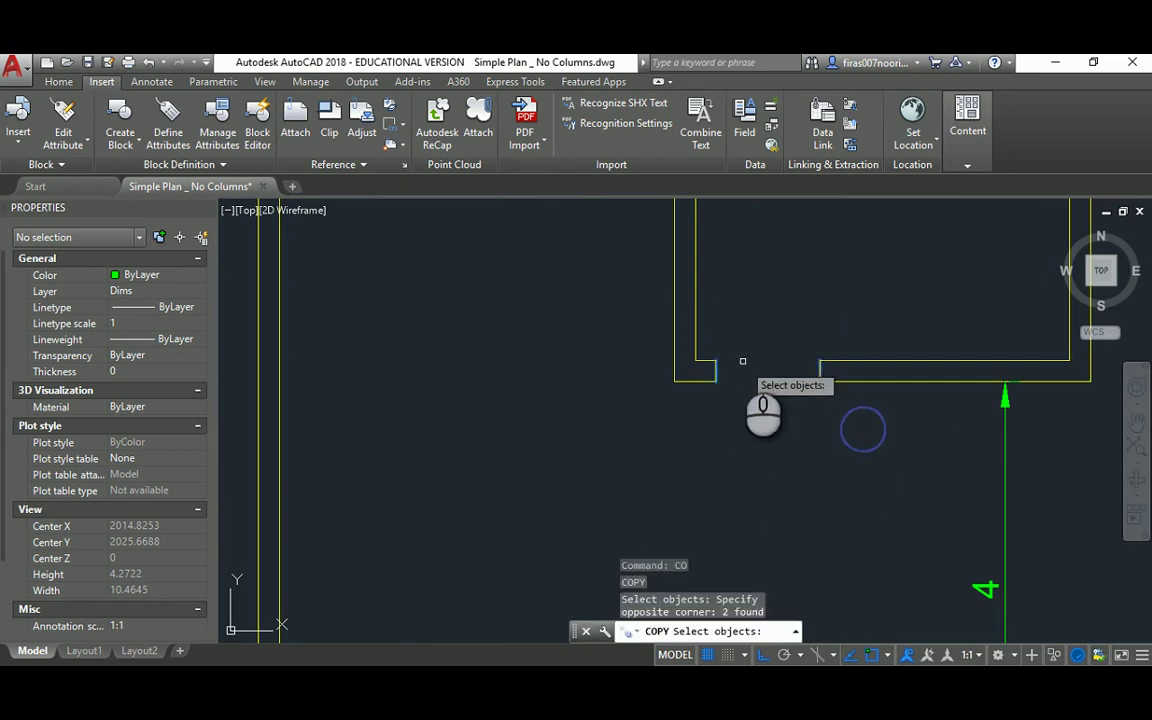
{"action": "key", "text": "Return"}
{"action": "left_click", "coordinate": [714, 360]}
{"action": "scroll", "coordinate": [710, 301], "scroll_direction": "down", "scroll_amount": 4}
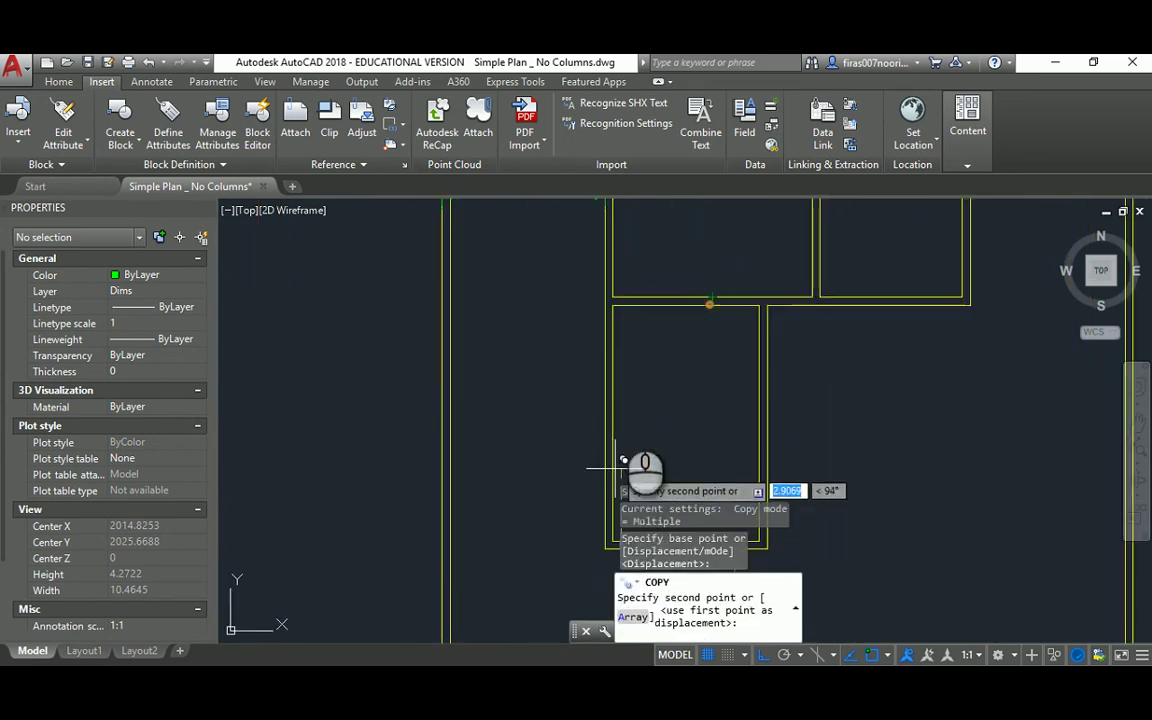
{"action": "scroll", "coordinate": [617, 467], "scroll_direction": "up", "scroll_amount": 5}
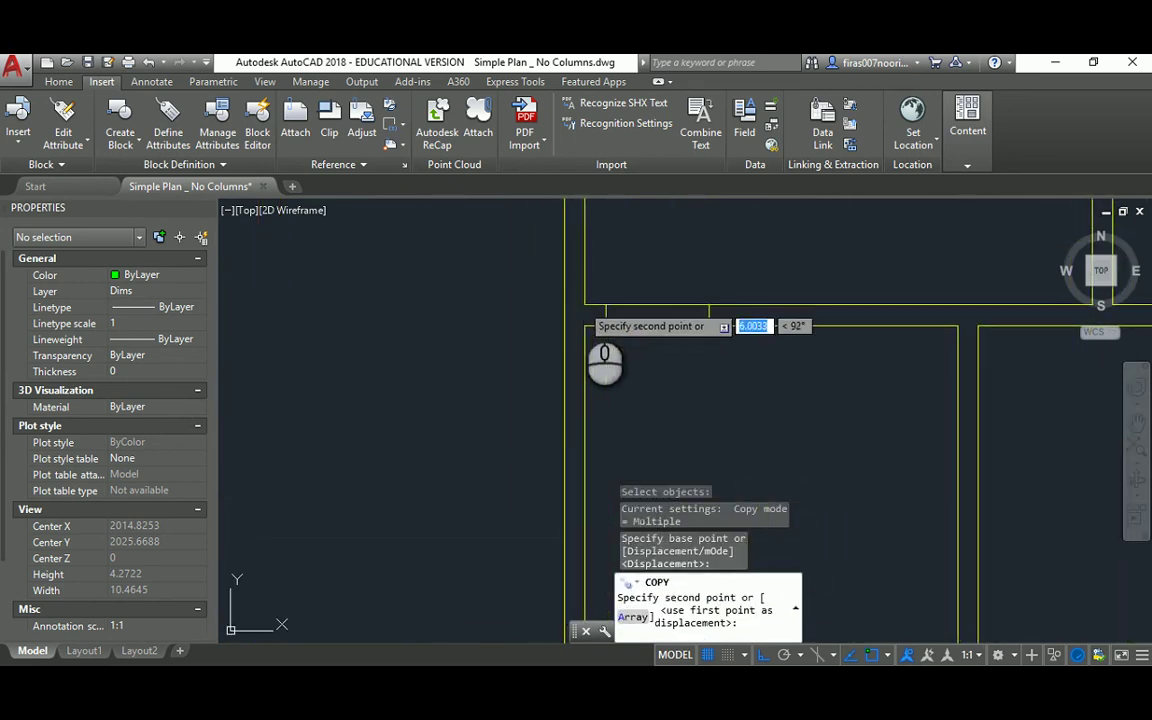
{"action": "left_click", "coordinate": [584, 304]}
{"action": "key", "text": "Escape"}
{"action": "key", "text": "Escape"}
{"action": "key", "text": "Escape"}
{"action": "middle_click_drag", "start_coordinate": [674, 316], "coordinate": [586, 341]}
Move the two copied jamb lines 1.2 to the right along the horizontal interior wall
{"action": "type", "text": "m"}
{"action": "key", "text": "Return"}
{"action": "left_click", "coordinate": [434, 306]}
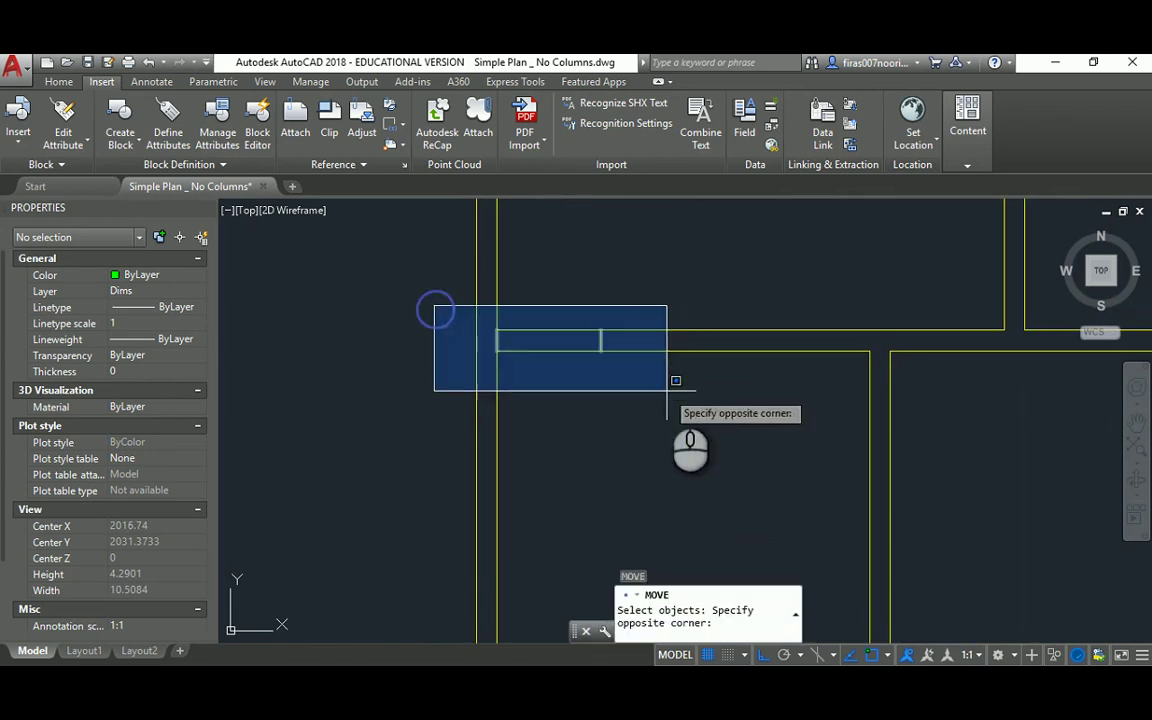
{"action": "left_click", "coordinate": [676, 381]}
{"action": "key", "text": "Return"}
{"action": "left_click", "coordinate": [575, 399]}
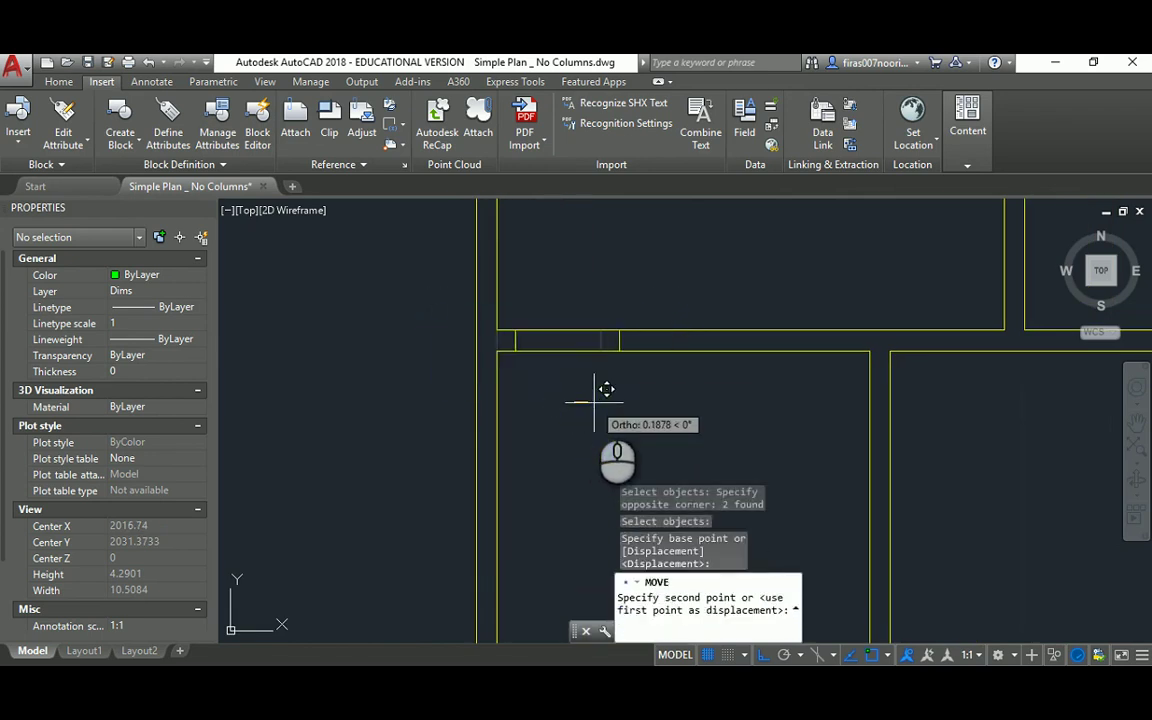
{"action": "type", "text": "1.2"}
{"action": "key", "text": "Return"}
{"action": "key", "text": "Escape"}
{"action": "key", "text": "Escape"}
{"action": "key", "text": "Escape"}
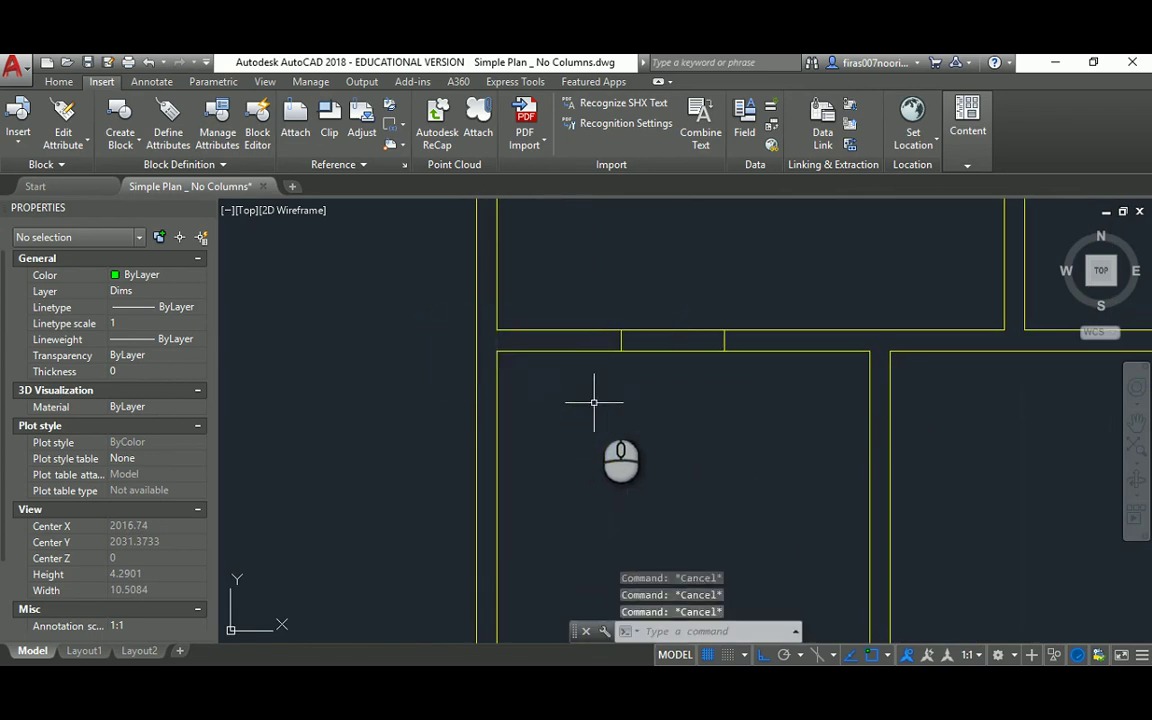
Trim the horizontal interior wall lines between the two jambs to open the doorway between the upper and lower rooms
{"action": "type", "text": "tr"}
{"action": "key", "text": "Return"}
{"action": "key", "text": "Return"}
{"action": "key", "text": "Return"}
{"action": "key", "text": "Return"}
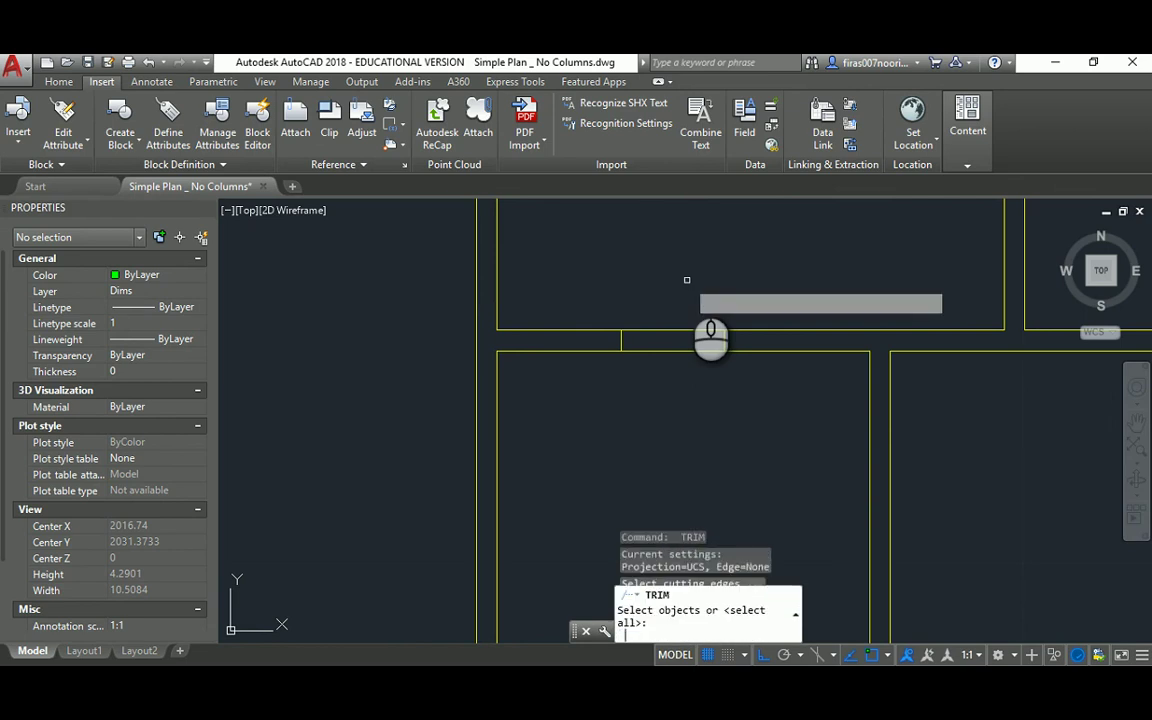
{"action": "key", "text": "Return"}
{"action": "left_click", "coordinate": [687, 282]}
{"action": "left_click", "coordinate": [657, 408]}
{"action": "key", "text": "Escape"}
Check the partition door on the finished plan and copy the unfinished plan's interior doorway jambs straight up into the upper-left room
{"action": "scroll", "coordinate": [687, 330], "scroll_direction": "down", "scroll_amount": 4}
{"action": "middle_click_drag", "start_coordinate": [563, 296], "coordinate": [722, 329]}
{"action": "scroll", "coordinate": [490, 342], "scroll_direction": "up", "scroll_amount": 1}
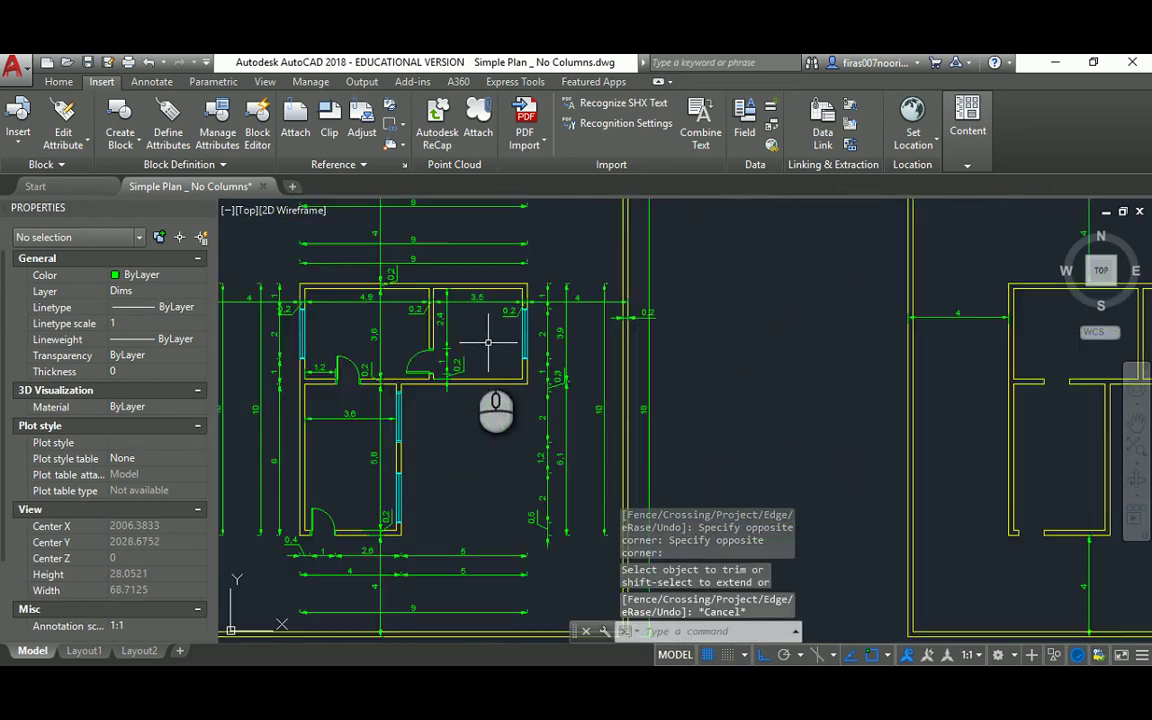
{"action": "scroll", "coordinate": [352, 376], "scroll_direction": "up", "scroll_amount": 2}
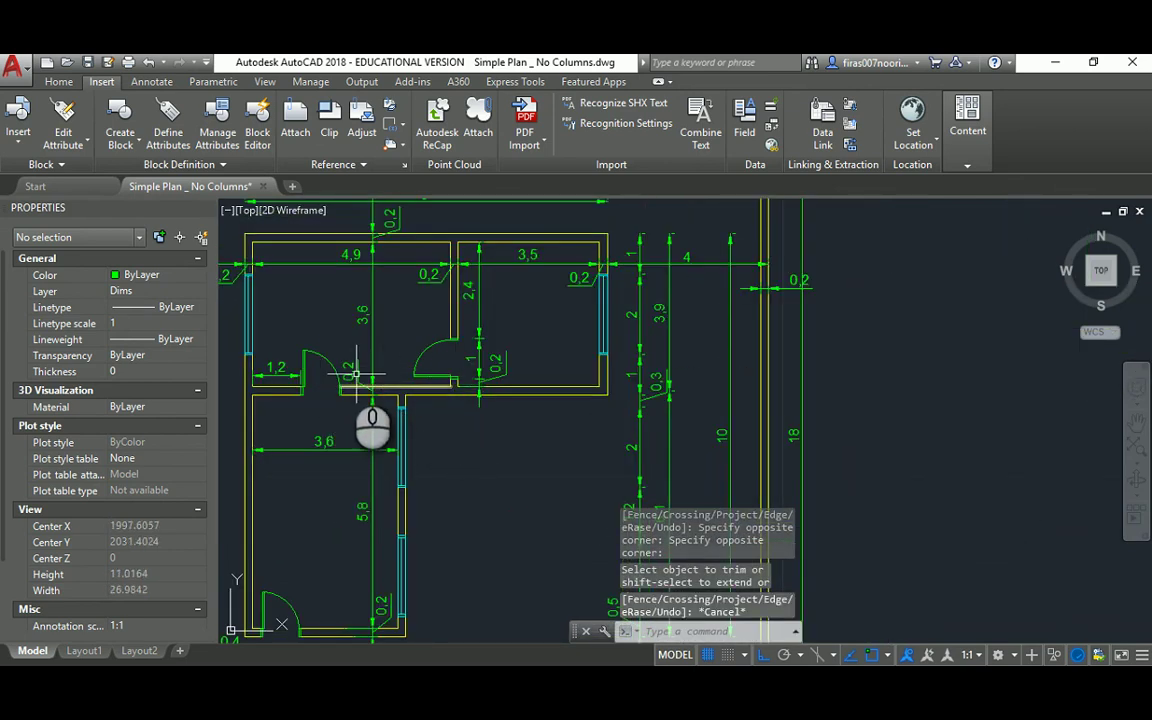
{"action": "middle_click_drag", "start_coordinate": [356, 374], "coordinate": [355, 283]}
{"action": "scroll", "coordinate": [355, 283], "scroll_direction": "down", "scroll_amount": 2}
{"action": "middle_click_drag", "start_coordinate": [900, 358], "coordinate": [412, 369]}
{"action": "scroll", "coordinate": [522, 309], "scroll_direction": "up", "scroll_amount": 2}
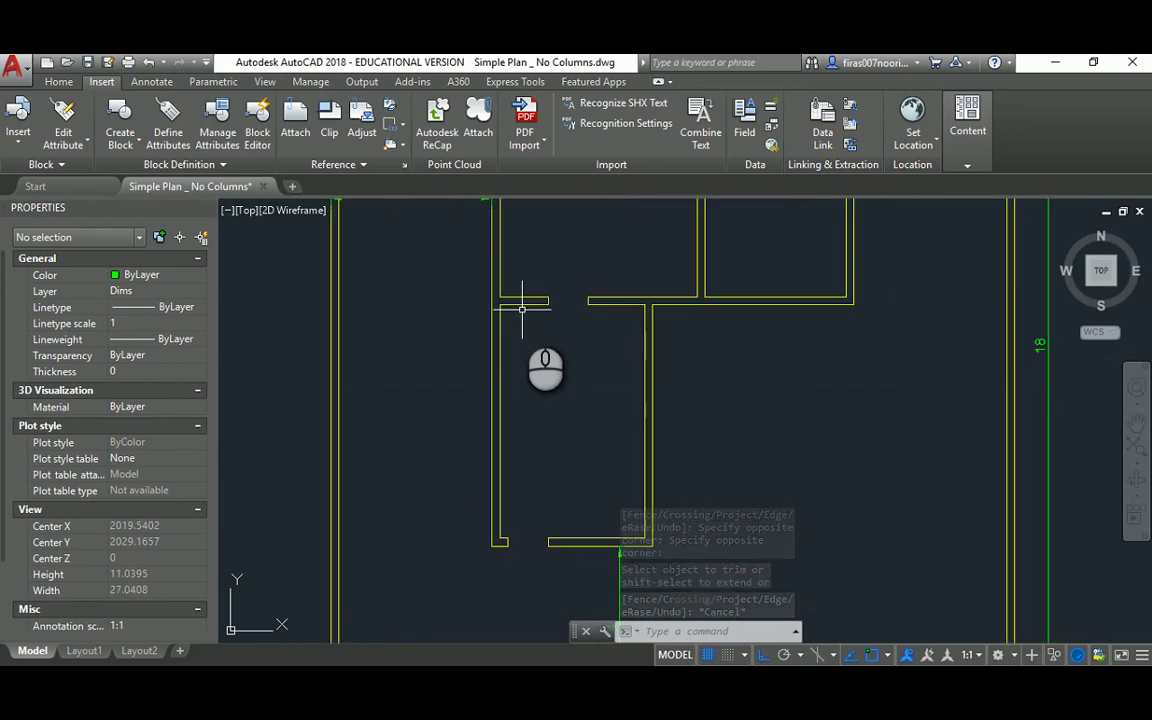
{"action": "type", "text": "co"}
{"action": "key", "text": "Return"}
{"action": "left_click", "coordinate": [528, 274]}
{"action": "left_click", "coordinate": [594, 341]}
{"action": "key", "text": "Return"}
{"action": "left_click", "coordinate": [565, 381]}
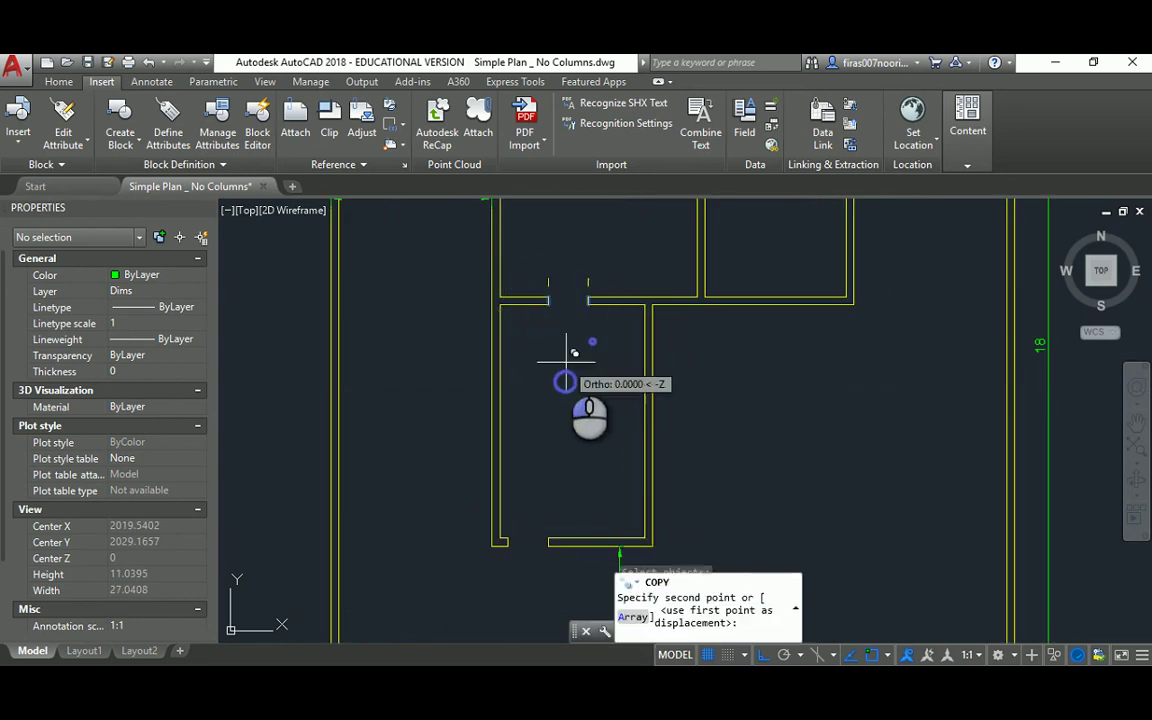
{"action": "left_click", "coordinate": [568, 337]}
{"action": "key", "text": "Escape"}
{"action": "key", "text": "Escape"}
{"action": "key", "text": "Escape"}
Rotate the two copied jamb lines 90 degrees so they lie horizontally
{"action": "type", "text": "o"}
{"action": "key", "text": "Return"}
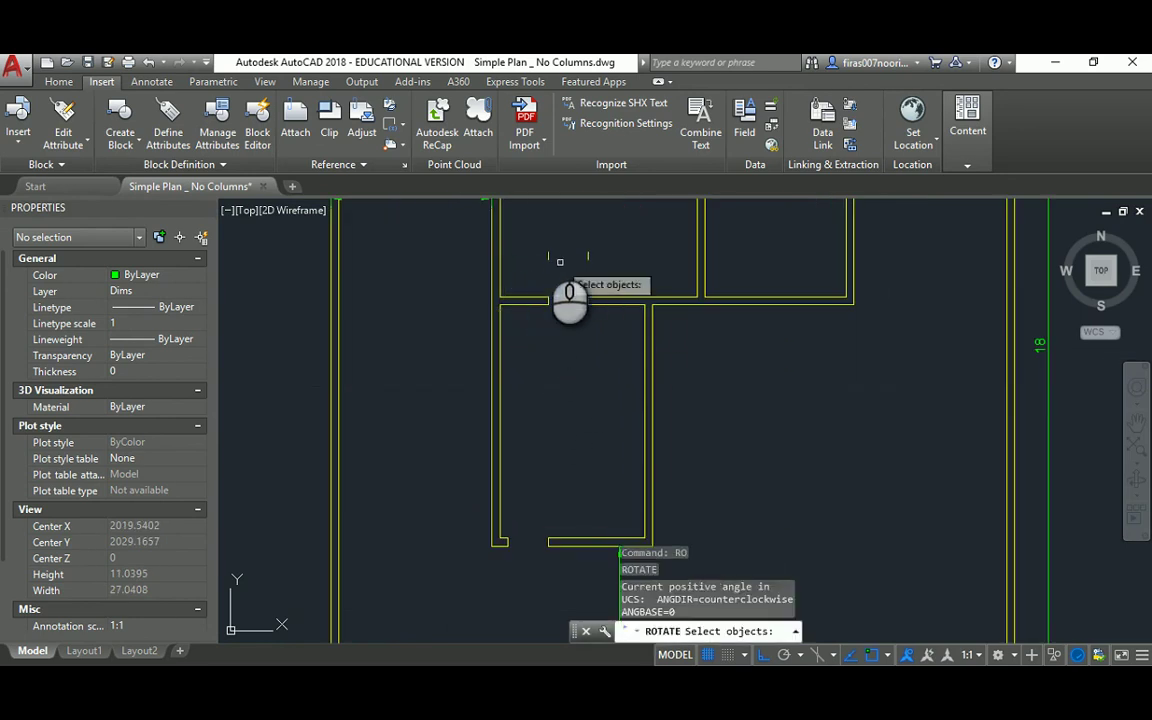
{"action": "left_click", "coordinate": [532, 226]}
{"action": "left_click", "coordinate": [590, 261]}
{"action": "key", "text": "Return"}
{"action": "left_click", "coordinate": [569, 270]}
{"action": "left_click", "coordinate": [568, 228]}
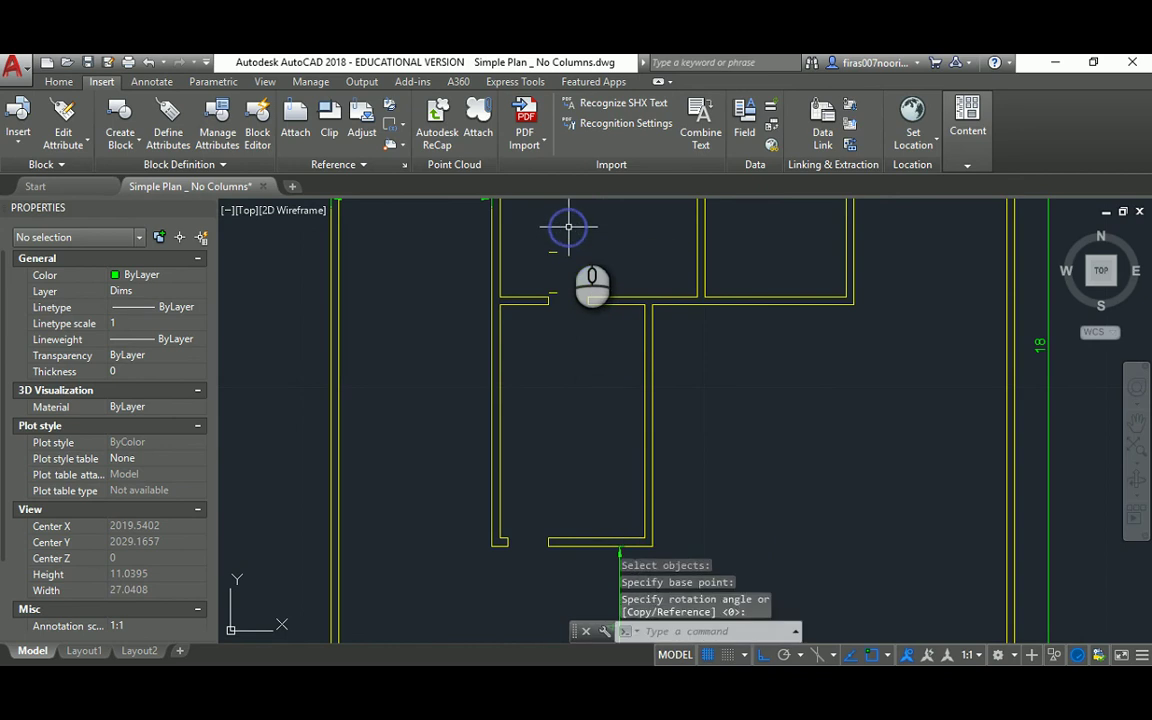
{"action": "type", "text": "m"}
{"action": "key", "text": "Return"}
{"action": "type", "text": "o"}
{"action": "key", "text": "Return"}
{"action": "key", "text": "Escape"}
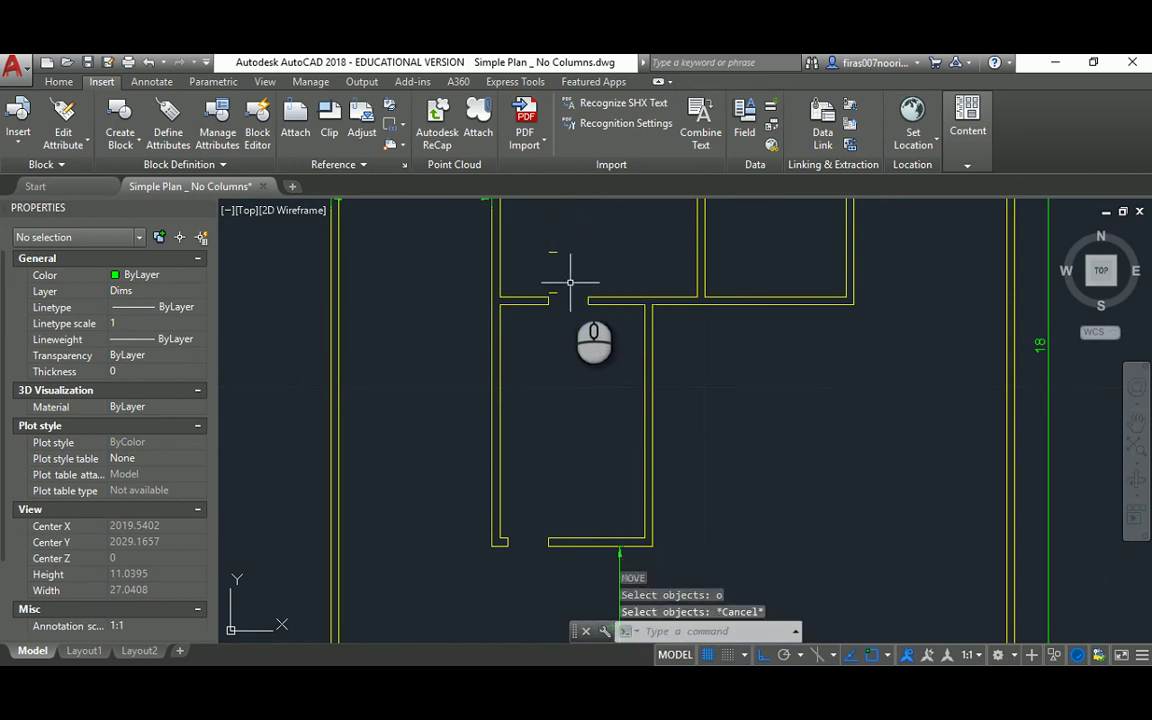
Move the two rotated jamb lines onto the upper rooms' partition, with the lower one at its junction with the horizontal wall
{"action": "type", "text": "m"}
{"action": "key", "text": "Return"}
{"action": "type", "text": "p"}
{"action": "key", "text": "Return"}
{"action": "scroll", "coordinate": [570, 283], "scroll_direction": "up", "scroll_amount": 5}
{"action": "key", "text": "Return"}
{"action": "left_click", "coordinate": [530, 309]}
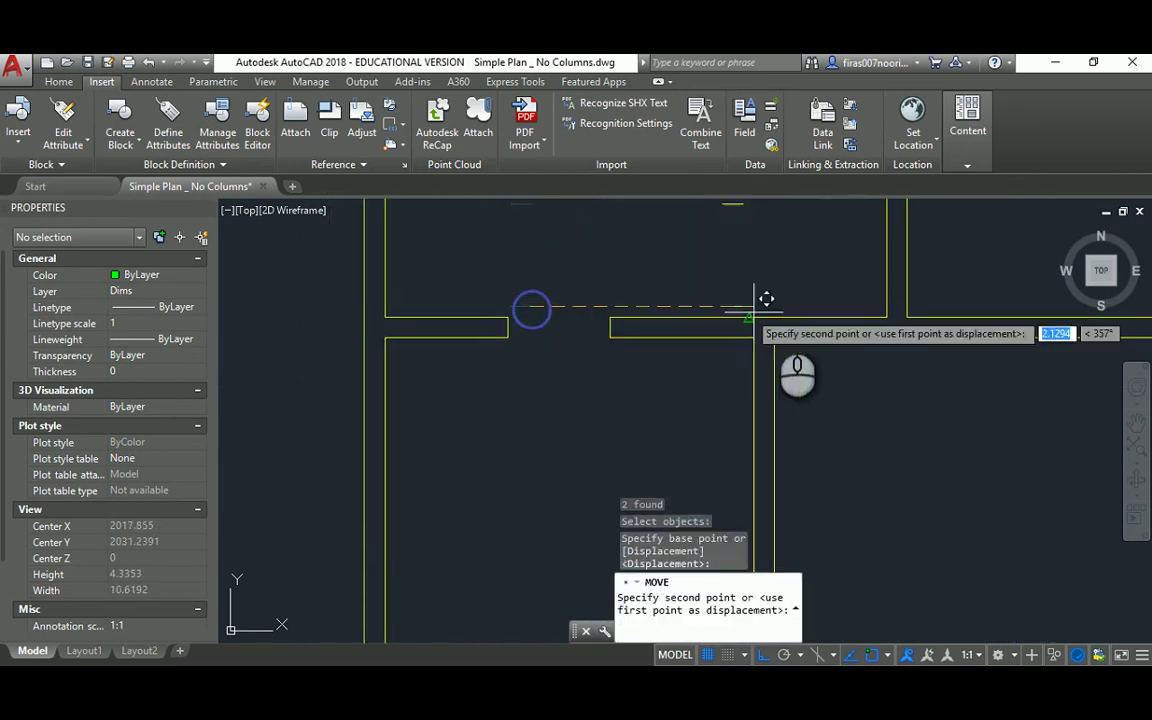
{"action": "key", "text": "Escape"}
{"action": "key", "text": "Escape"}
{"action": "middle_click_drag", "start_coordinate": [918, 306], "coordinate": [660, 328]}
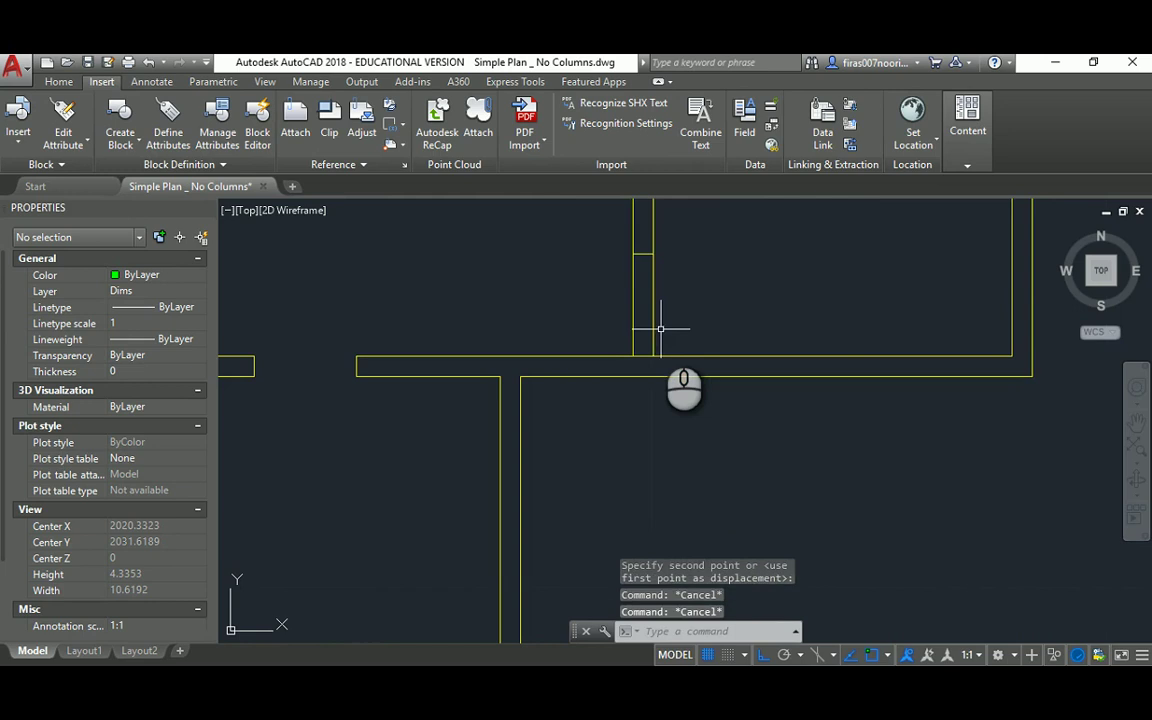
Move the two partition jamb lines 0.2 upward from the horizontal wall
{"action": "key", "text": "Return"}
{"action": "left_click", "coordinate": [600, 234]}
{"action": "left_click", "coordinate": [607, 257]}
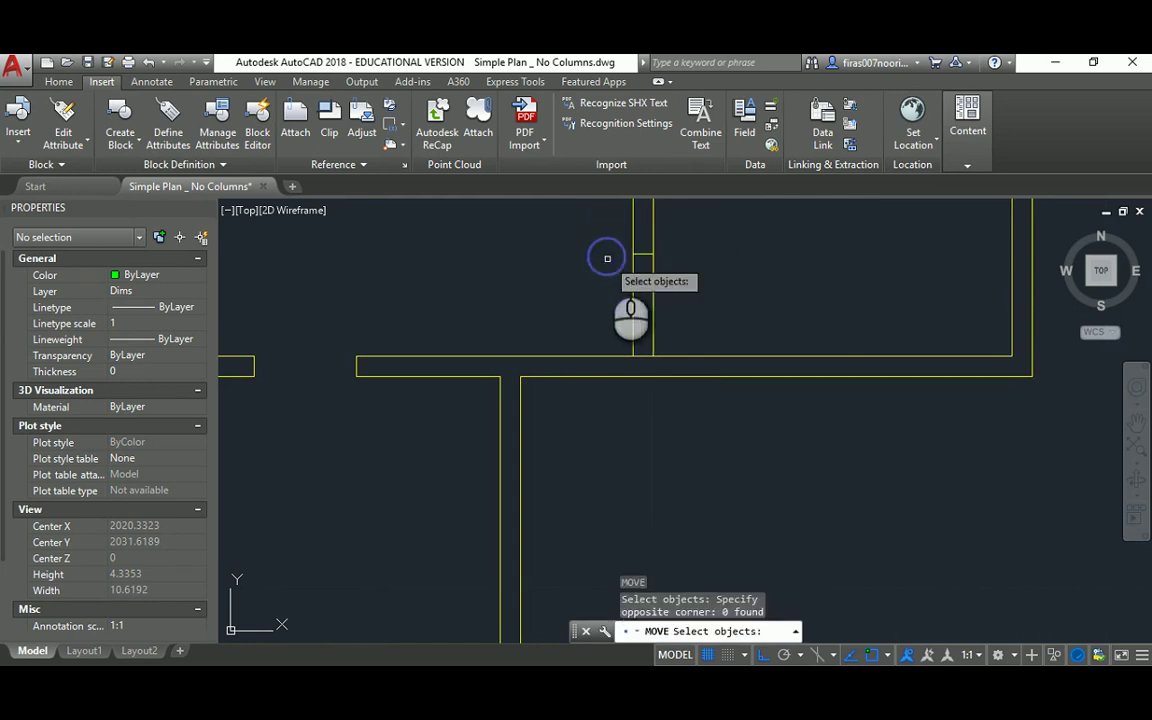
{"action": "type", "text": "p"}
{"action": "key", "text": "Return"}
{"action": "key", "text": "Return"}
{"action": "left_click", "coordinate": [745, 302]}
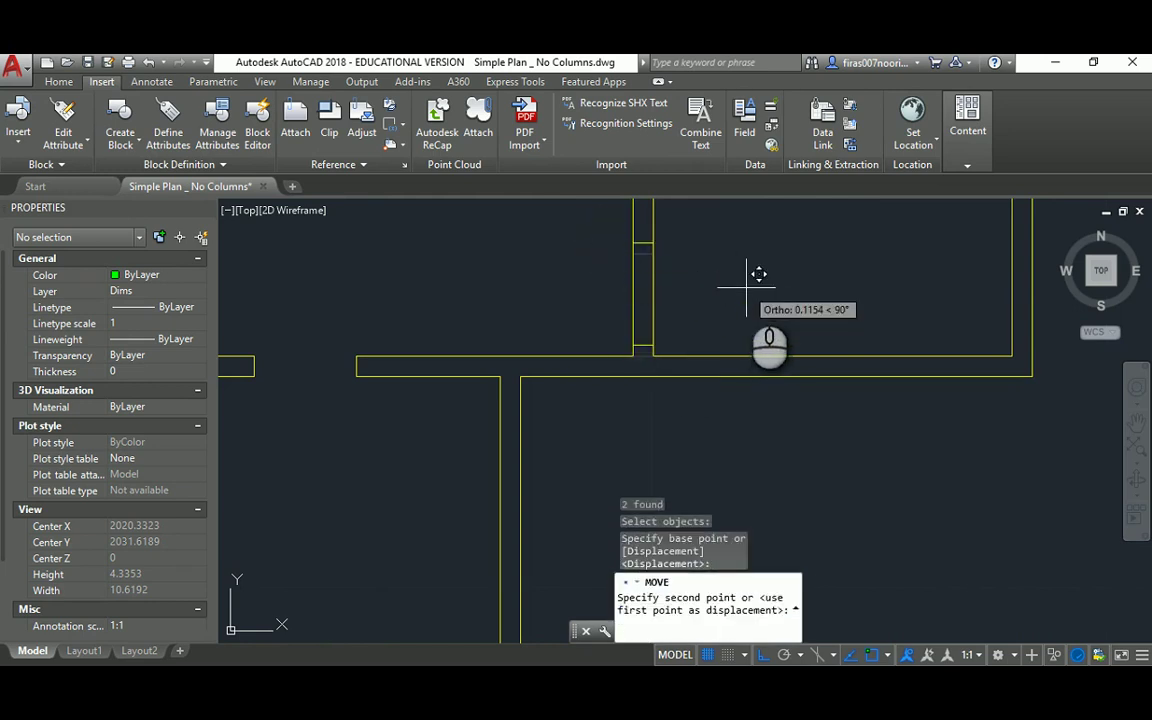
{"action": "type", "text": ".2"}
{"action": "key", "text": "Return"}
{"action": "key", "text": "Escape"}
{"action": "key", "text": "Escape"}
{"action": "middle_click_drag", "start_coordinate": [726, 268], "coordinate": [719, 315]}
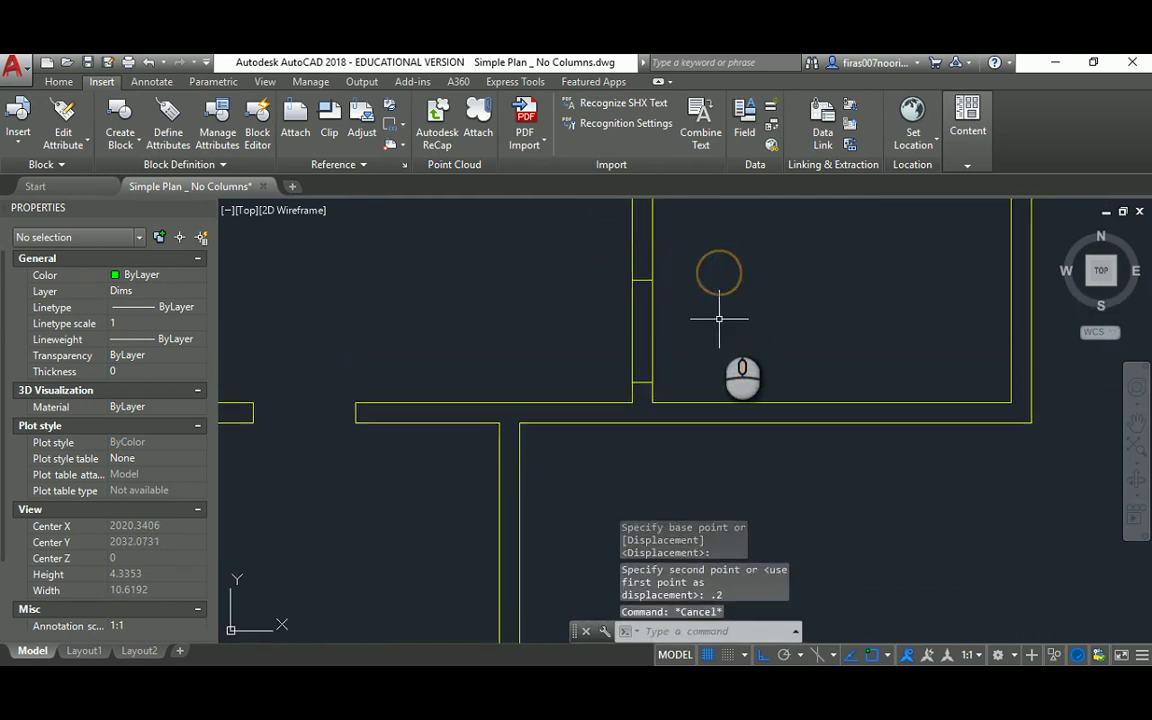
Trim the partition wall lines between the two jambs to open the doorway between the upper rooms
{"action": "type", "text": "tr"}
{"action": "key", "text": "Return"}
{"action": "key", "text": "Return"}
{"action": "left_click", "coordinate": [694, 311]}
{"action": "left_click", "coordinate": [586, 324]}
{"action": "scroll", "coordinate": [639, 298], "scroll_direction": "down", "scroll_amount": 4}
{"action": "key", "text": "Escape"}
{"action": "middle_click_drag", "start_coordinate": [570, 277], "coordinate": [645, 301]}
{"action": "key", "text": "Escape"}
{"action": "key", "text": "Escape"}
{"action": "key", "text": "Escape"}
{"action": "scroll", "coordinate": [645, 301], "scroll_direction": "down", "scroll_amount": 4}
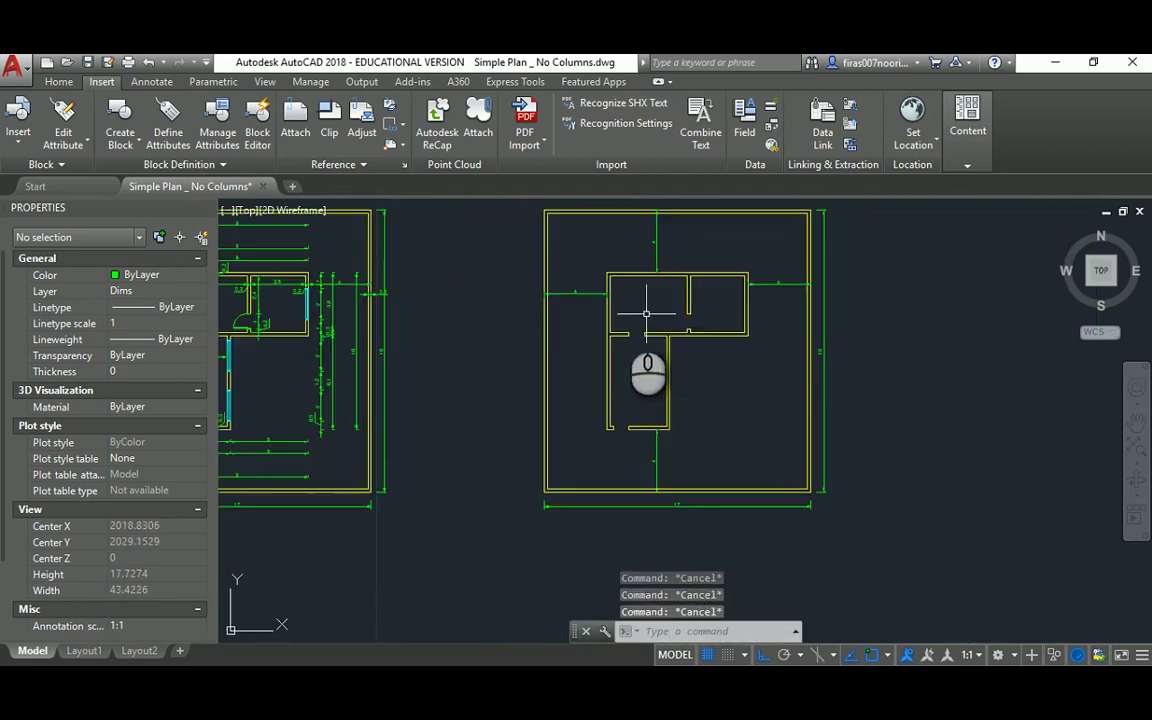
{"action": "middle_click_drag", "start_coordinate": [512, 298], "coordinate": [668, 319]}
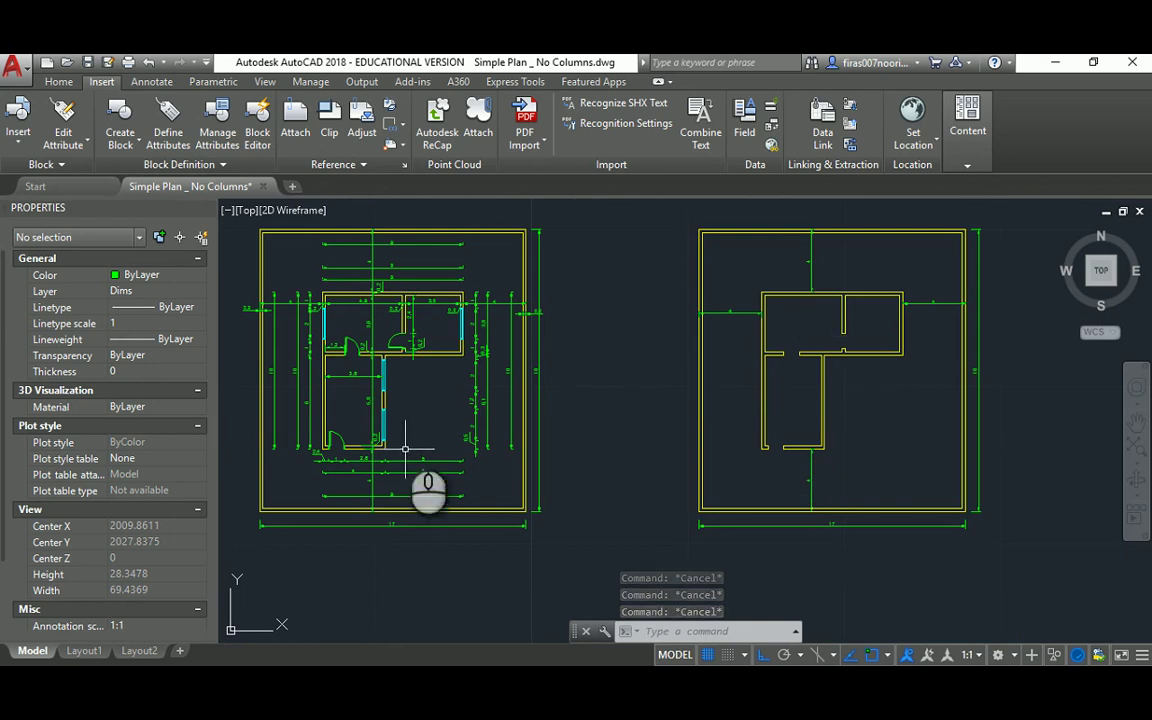
Offset the outer line of the upper rooms' top wall 1 unit downward into the rooms
{"action": "scroll", "coordinate": [318, 315], "scroll_direction": "up", "scroll_amount": 4}
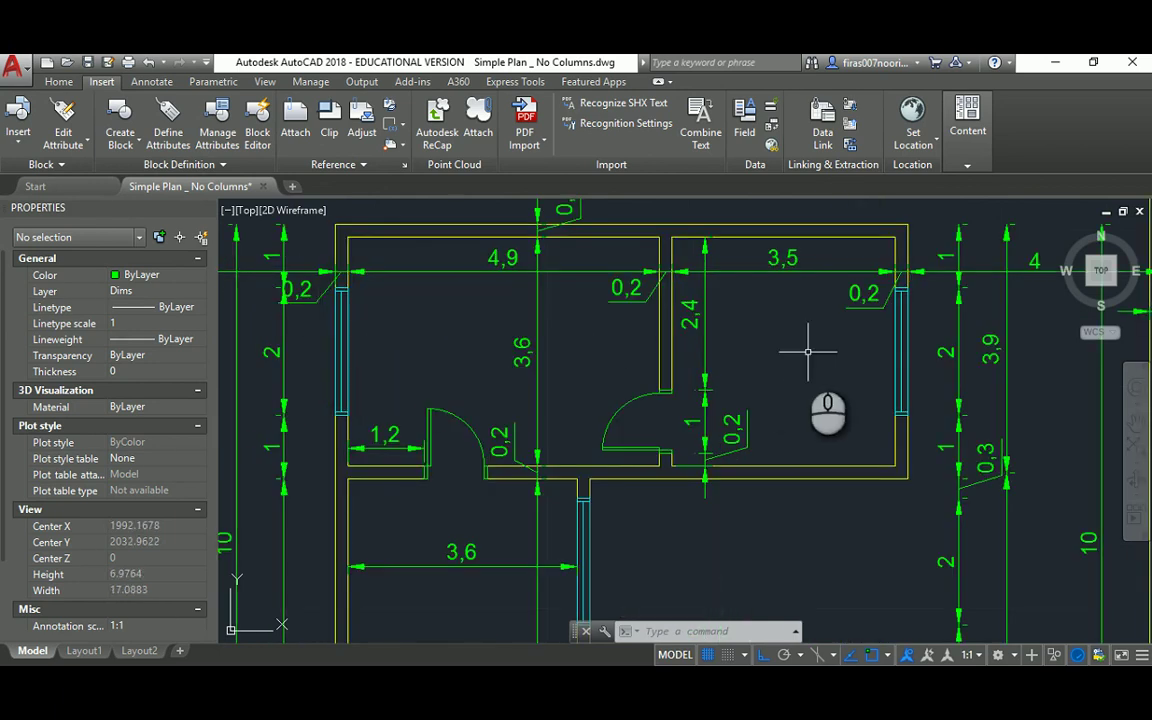
{"action": "middle_click_drag", "start_coordinate": [808, 351], "coordinate": [577, 378]}
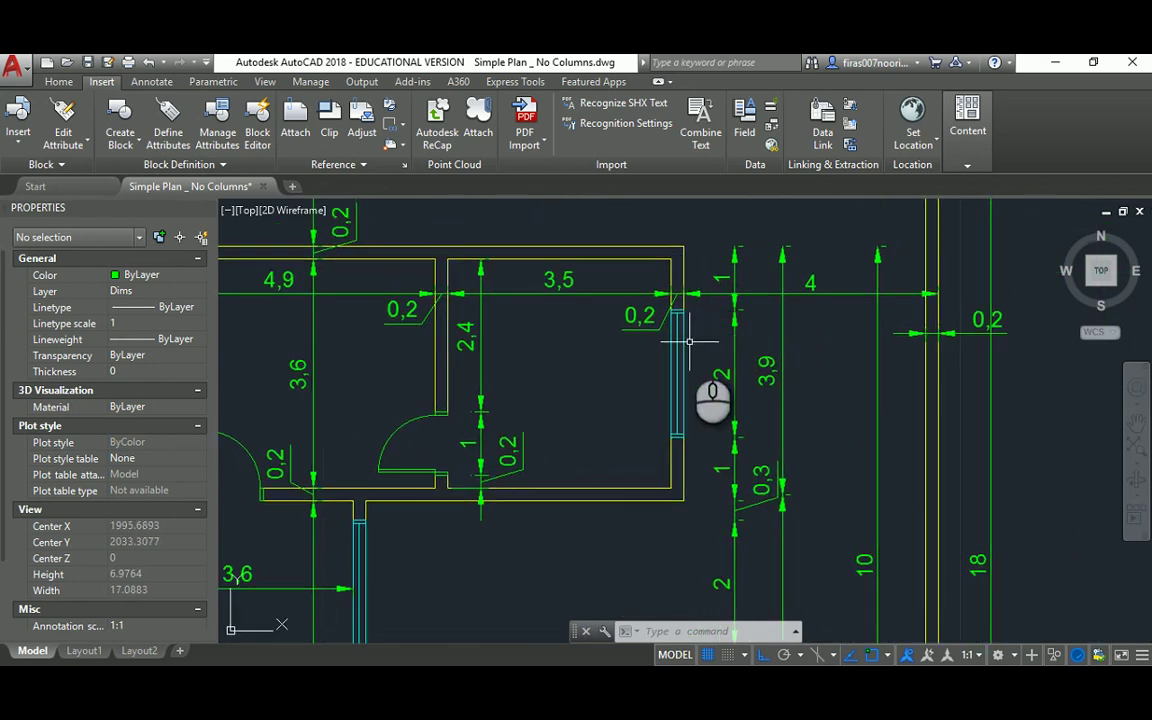
{"action": "scroll", "coordinate": [577, 453], "scroll_direction": "down", "scroll_amount": 2}
{"action": "middle_click_drag", "start_coordinate": [960, 396], "coordinate": [336, 368]}
{"action": "scroll", "coordinate": [672, 371], "scroll_direction": "up", "scroll_amount": 1}
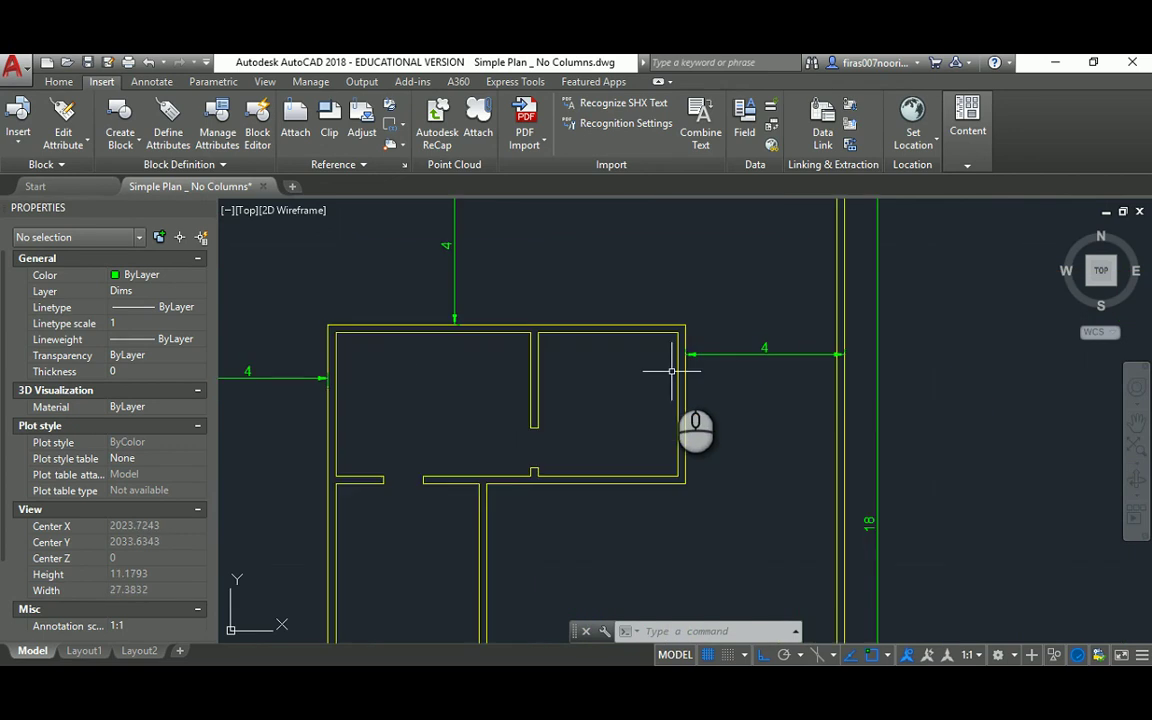
{"action": "type", "text": "o"}
{"action": "key", "text": "Return"}
{"action": "key", "text": "Return"}
{"action": "left_click", "coordinate": [641, 325]}
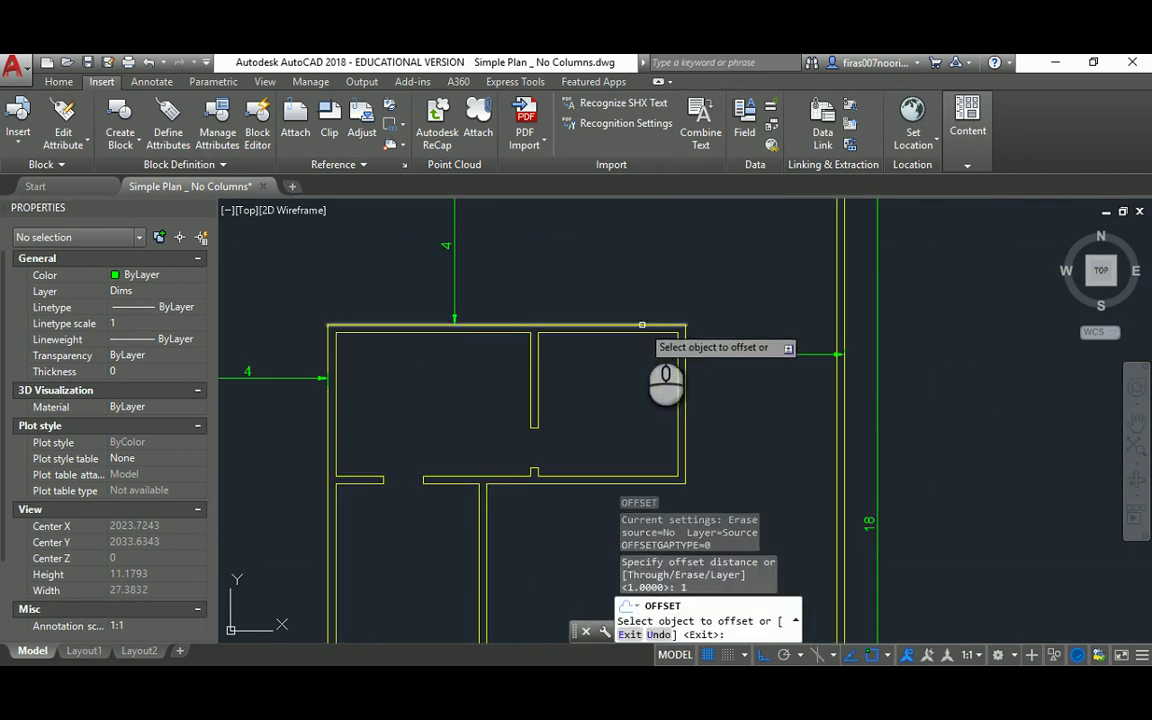
{"action": "left_click", "coordinate": [630, 382]}
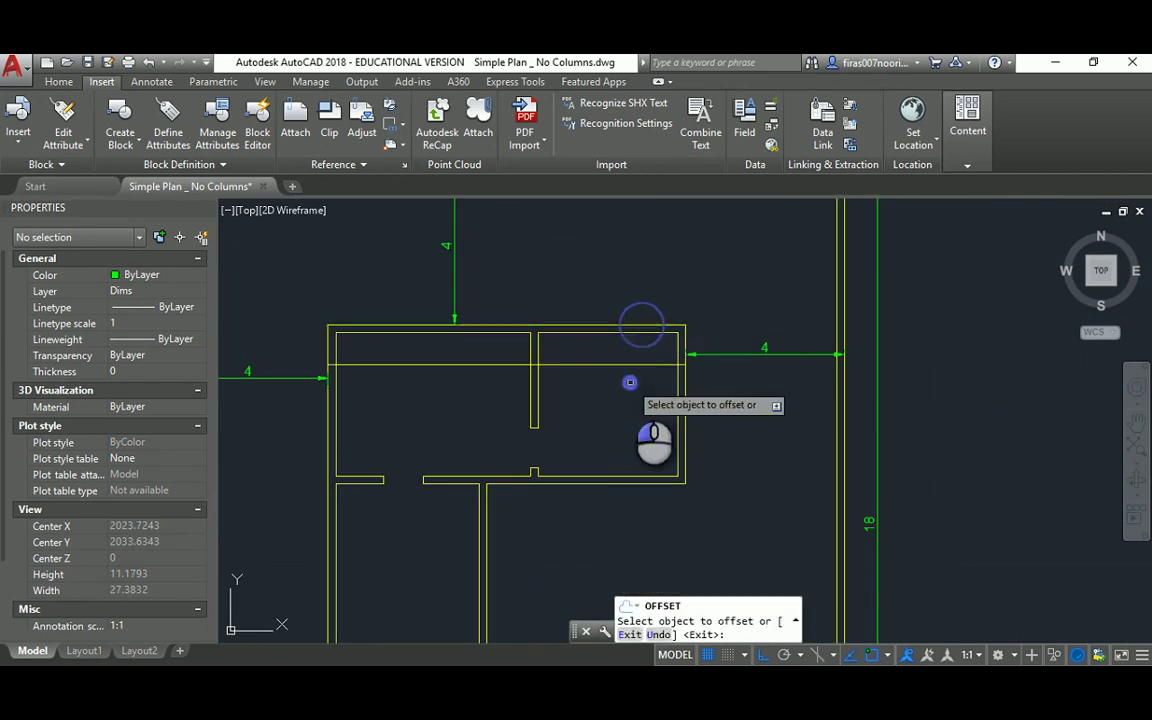
Offset the two outer line segments of the upper rooms' bottom wall 1 unit upward
{"action": "left_click", "coordinate": [605, 483]}
{"action": "left_click", "coordinate": [598, 434]}
{"action": "left_click", "coordinate": [363, 482]}
{"action": "left_click", "coordinate": [368, 399]}
{"action": "key", "text": "Escape"}
{"action": "key", "text": "Escape"}
{"action": "key", "text": "Escape"}
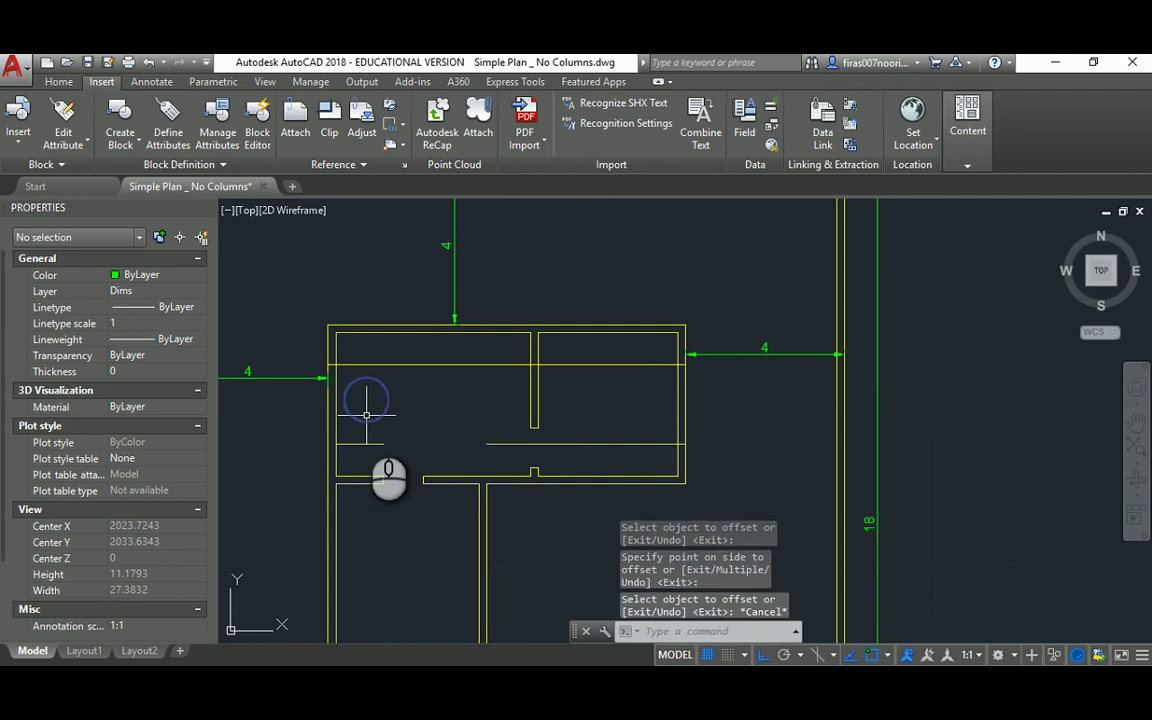
Extend the short offset line to the outer face of the upper rooms' west wall
{"action": "type", "text": "ex"}
{"action": "key", "text": "Return"}
{"action": "key", "text": "Return"}
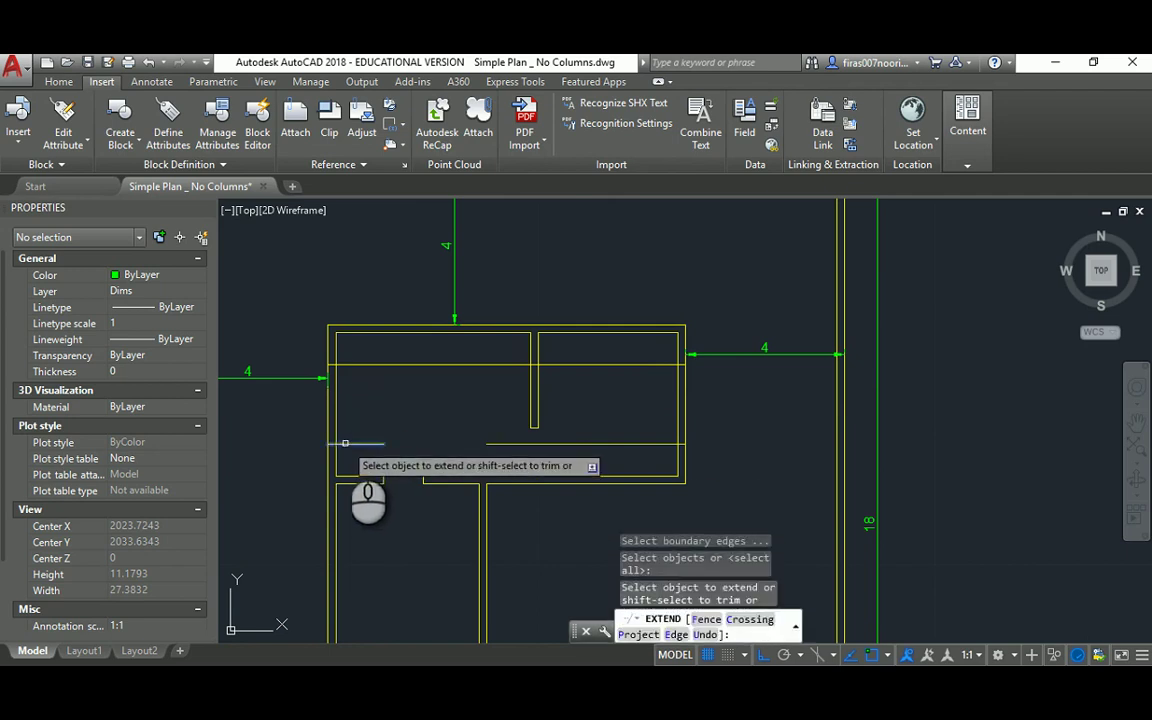
{"action": "left_click", "coordinate": [345, 443]}
{"action": "key", "text": "Escape"}
{"action": "key", "text": "Escape"}
{"action": "key", "text": "Escape"}
{"action": "key", "text": "Escape"}
Trim the upper rooms' east and west wall lines between the offset lines to open both windows
{"action": "type", "text": "tr"}
{"action": "key", "text": "Return"}
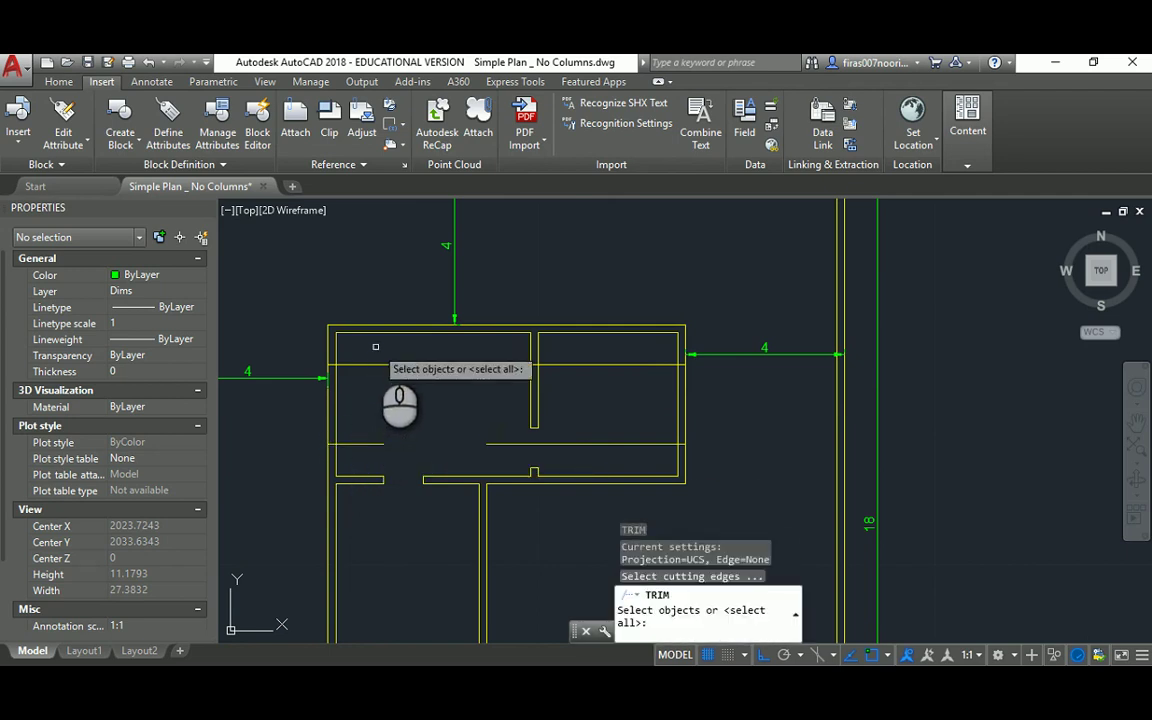
{"action": "left_click", "coordinate": [362, 342]}
{"action": "left_click", "coordinate": [360, 452]}
{"action": "left_click", "coordinate": [594, 397]}
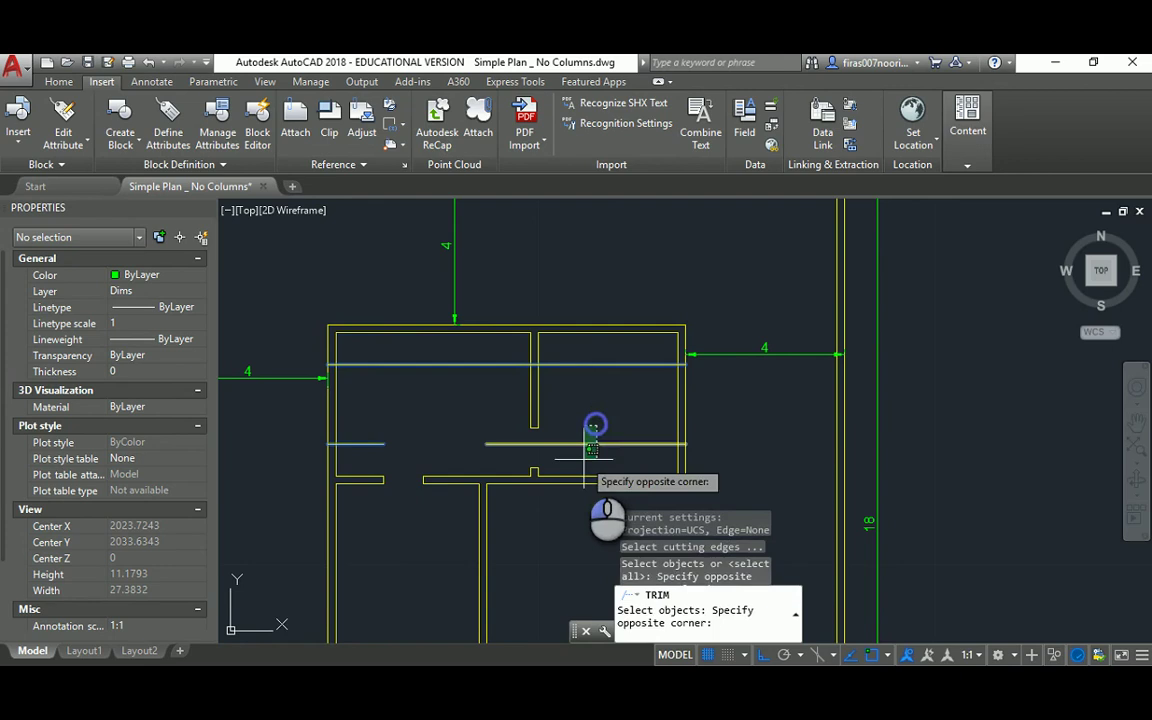
{"action": "left_click", "coordinate": [581, 458]}
{"action": "key", "text": "Return"}
{"action": "left_click", "coordinate": [727, 397]}
{"action": "left_click", "coordinate": [636, 399]}
{"action": "left_click", "coordinate": [350, 401]}
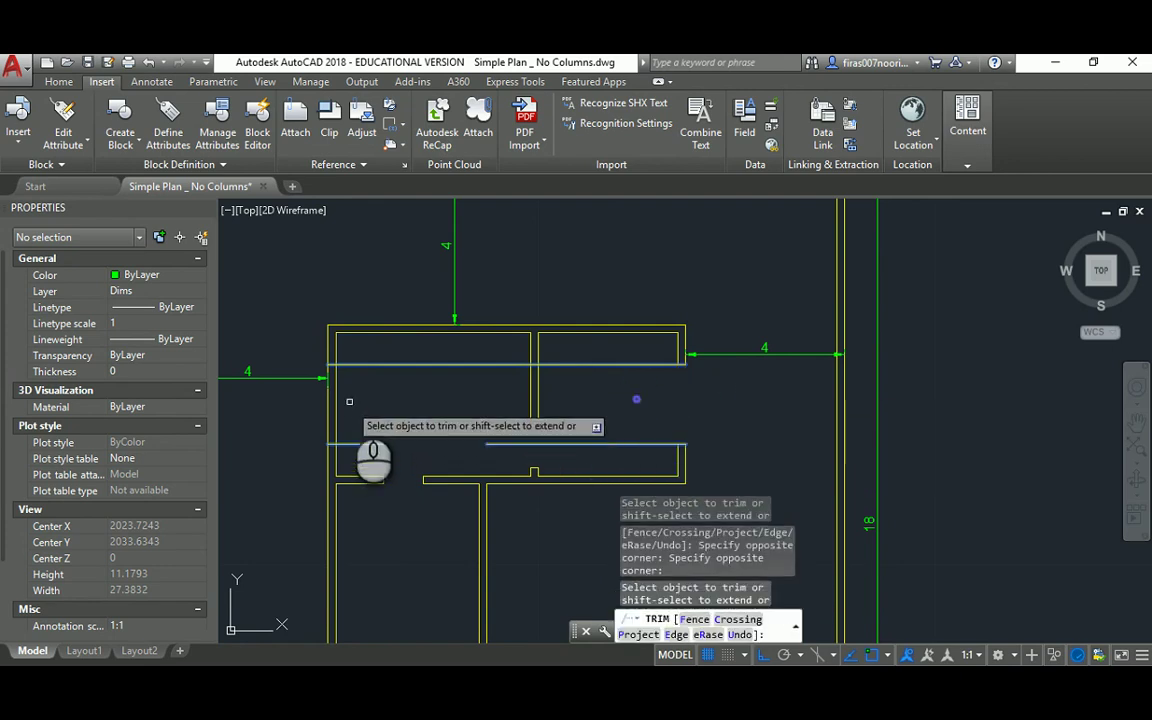
{"action": "left_click", "coordinate": [291, 406]}
{"action": "key", "text": "Escape"}
{"action": "key", "text": "Escape"}
Trim the offset lines between the inner faces of the side walls, leaving only the window jambs
{"action": "type", "text": "tr"}
{"action": "key", "text": "Return"}
{"action": "left_click", "coordinate": [335, 345]}
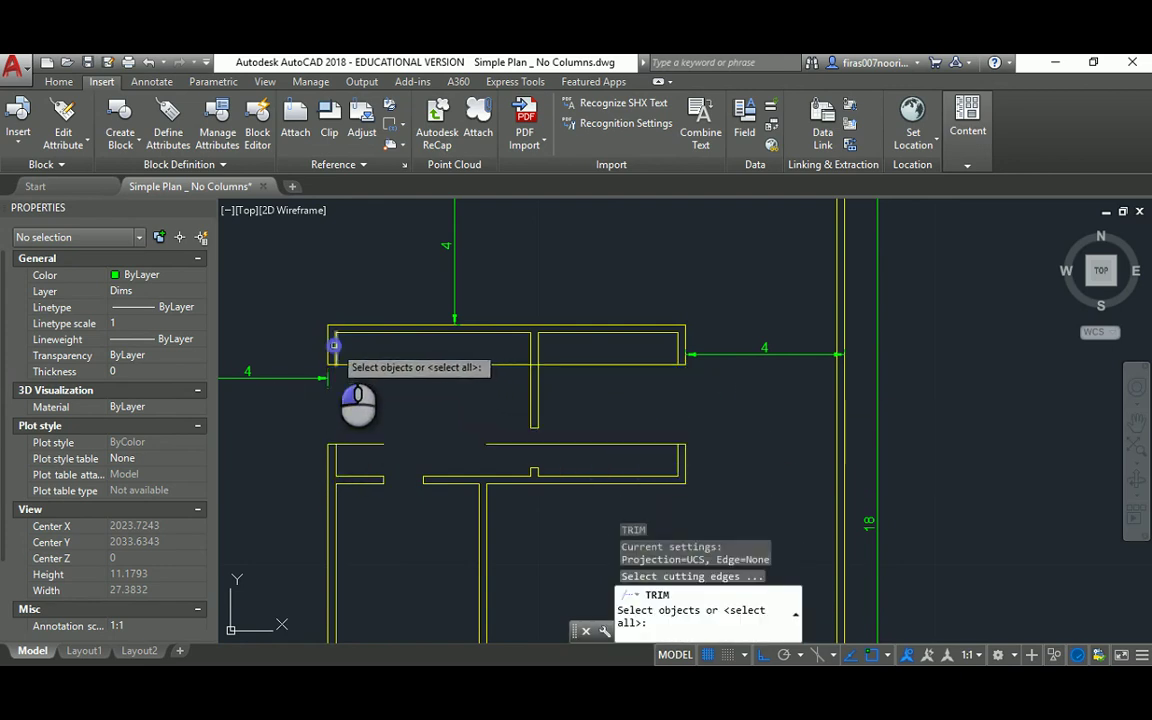
{"action": "left_click", "coordinate": [340, 464]}
{"action": "left_click", "coordinate": [333, 463]}
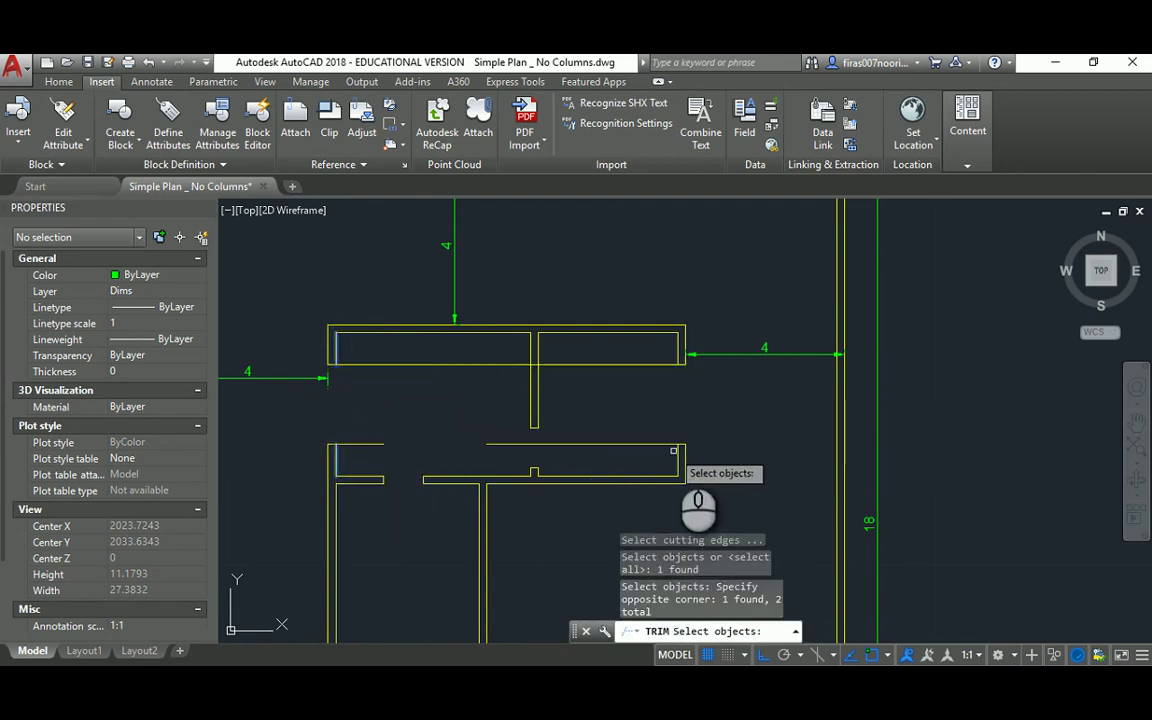
{"action": "key", "text": "Return"}
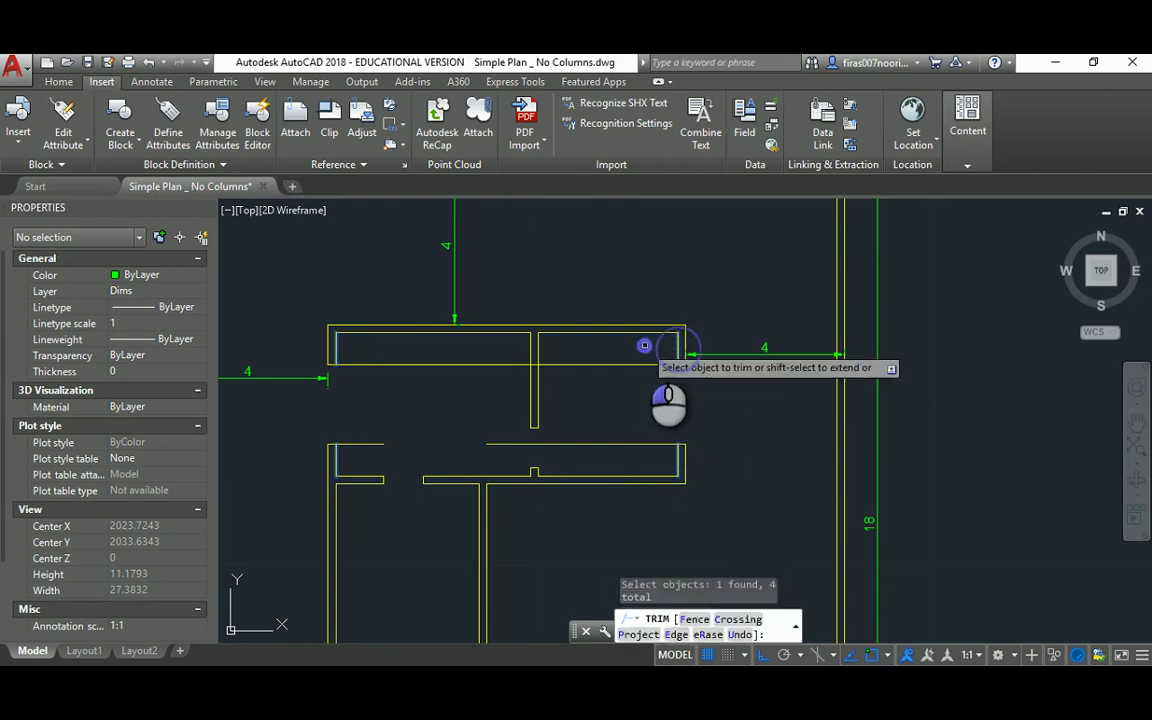
{"action": "left_click", "coordinate": [644, 346]}
{"action": "left_click", "coordinate": [613, 459]}
{"action": "left_click", "coordinate": [375, 445]}
{"action": "key", "text": "Escape"}
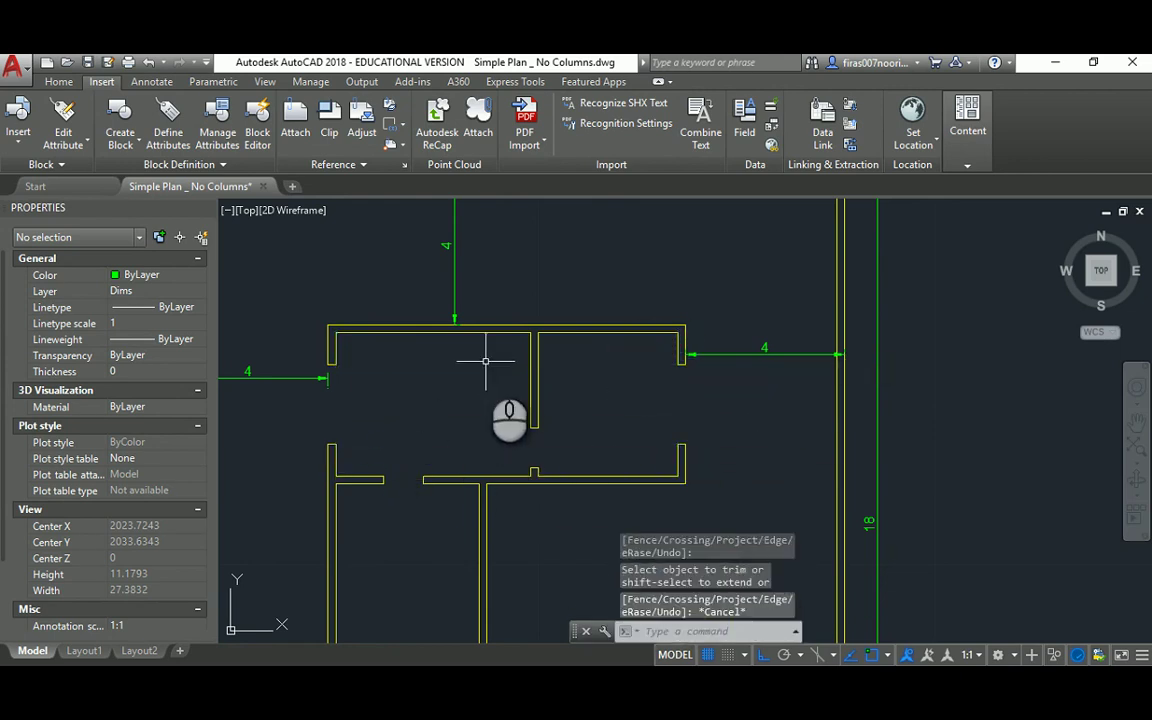
Examine the window spacing dimensions for the lower room's east wall on the reference plan
{"action": "scroll", "coordinate": [438, 381], "scroll_direction": "down", "scroll_amount": 2}
{"action": "middle_click_drag", "start_coordinate": [434, 385], "coordinate": [590, 323]}
{"action": "scroll", "coordinate": [638, 332], "scroll_direction": "down", "scroll_amount": 2}
{"action": "middle_click_drag", "start_coordinate": [429, 335], "coordinate": [647, 296]}
{"action": "scroll", "coordinate": [418, 390], "scroll_direction": "up", "scroll_amount": 4}
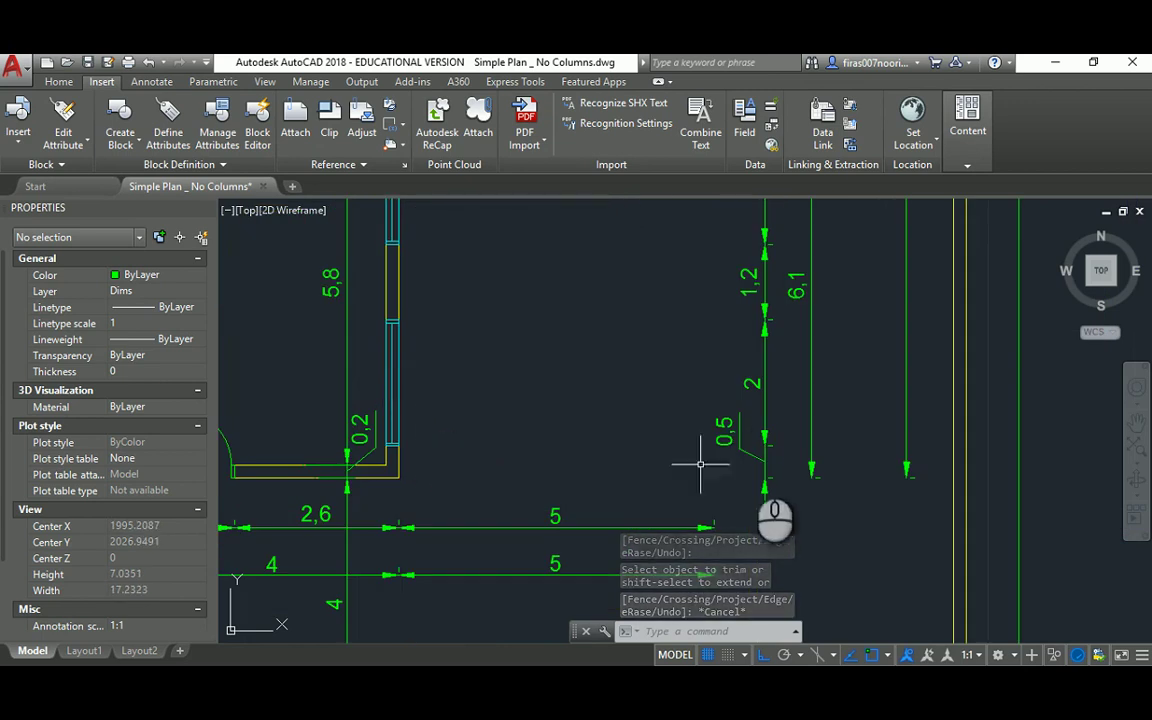
{"action": "middle_click_drag", "start_coordinate": [630, 354], "coordinate": [605, 428]}
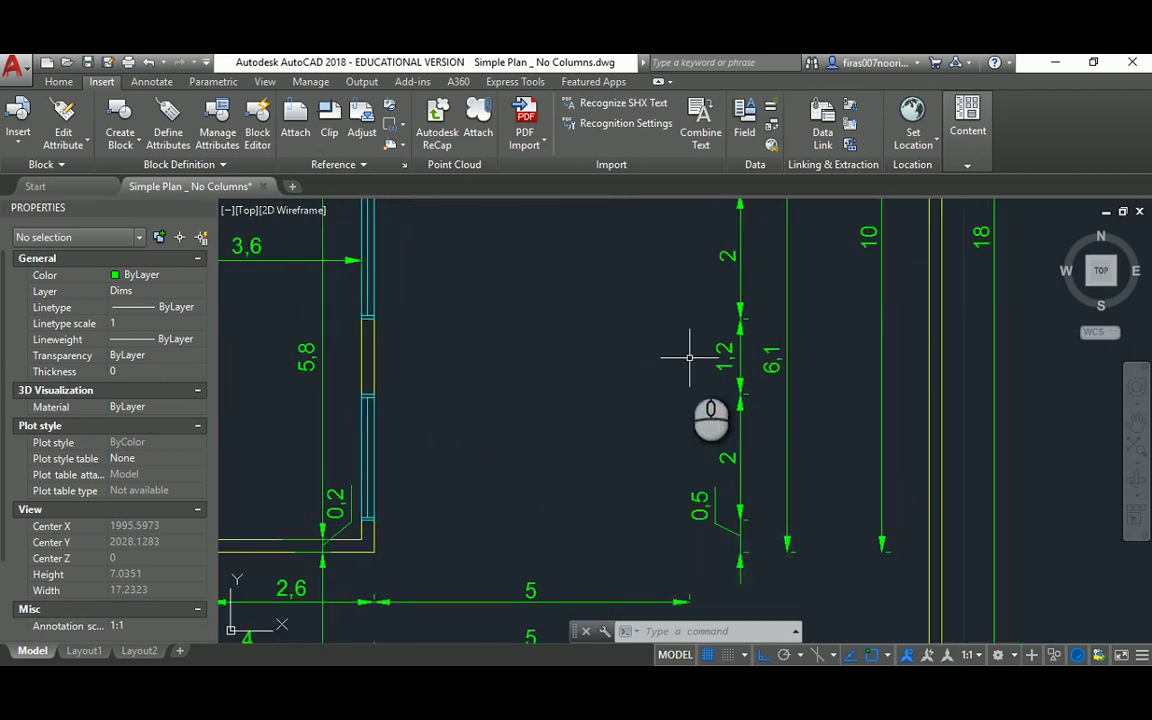
{"action": "scroll", "coordinate": [467, 362], "scroll_direction": "down", "scroll_amount": 2}
{"action": "middle_click_drag", "start_coordinate": [851, 383], "coordinate": [363, 369]}
{"action": "middle_click_drag", "start_coordinate": [643, 361], "coordinate": [624, 436]}
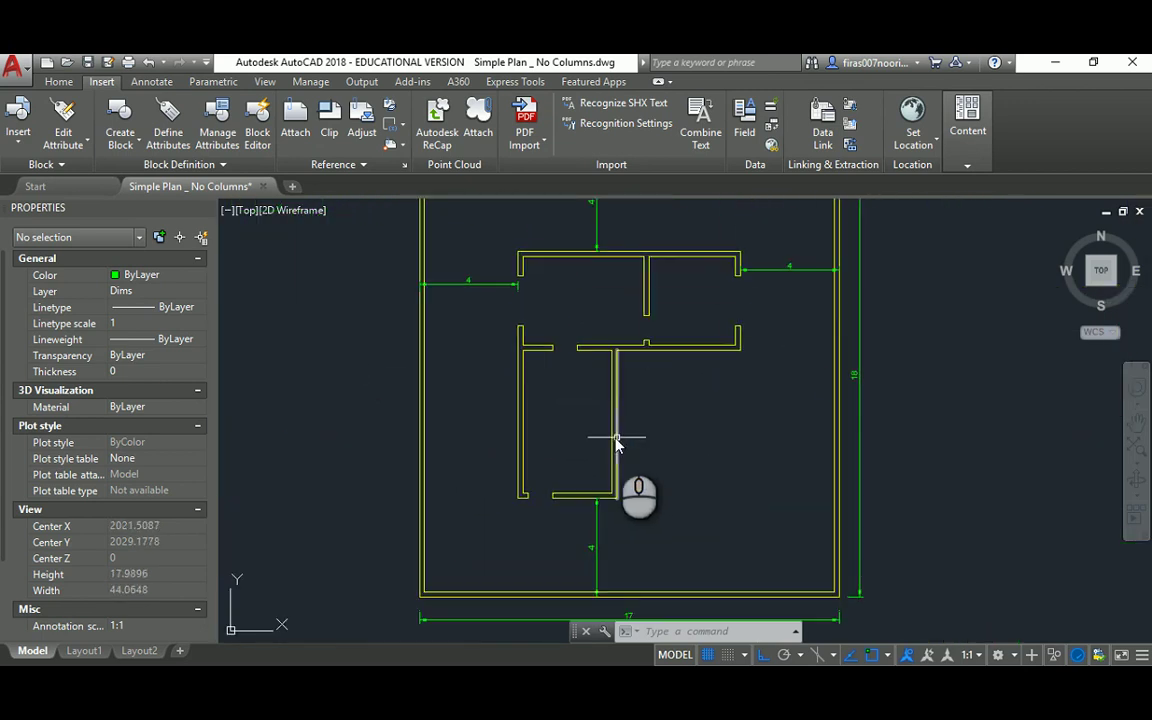
Copy the two east window jamb lines onto the lower room's east wall, with the lower one at the bottom inner corner
{"action": "type", "text": "co"}
{"action": "key", "text": "Return"}
{"action": "left_click", "coordinate": [712, 266]}
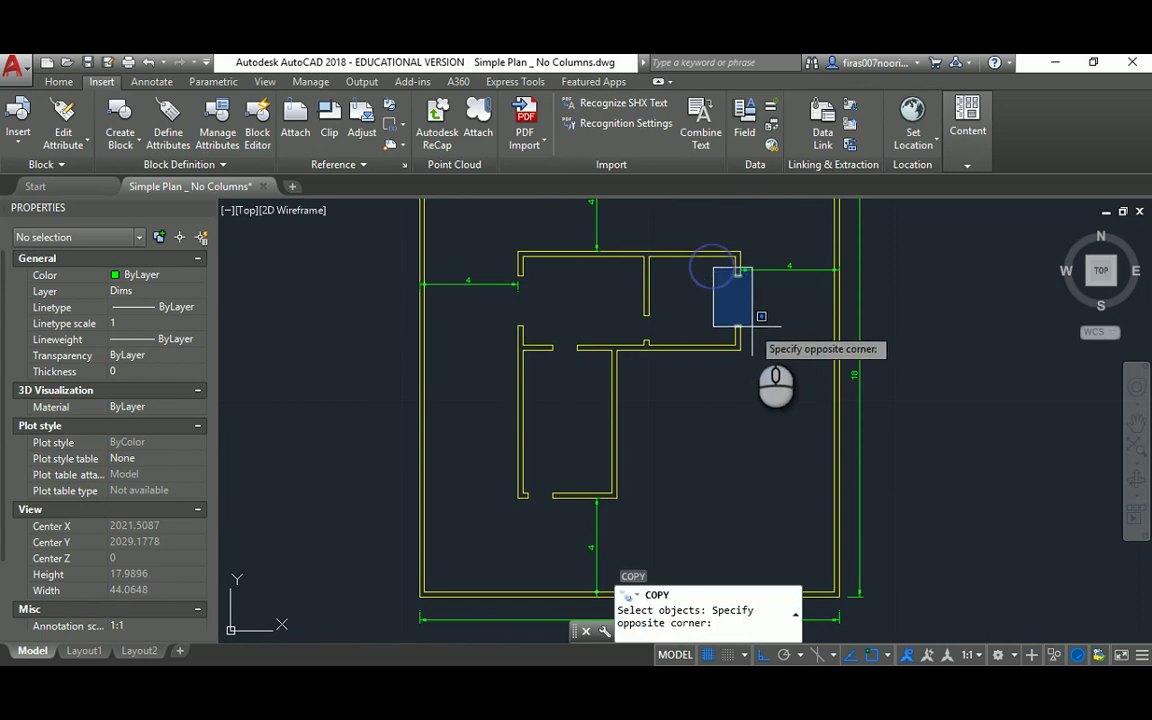
{"action": "left_click", "coordinate": [752, 330]}
{"action": "key", "text": "Return"}
{"action": "left_click", "coordinate": [738, 325]}
{"action": "scroll", "coordinate": [565, 485], "scroll_direction": "up", "scroll_amount": 4}
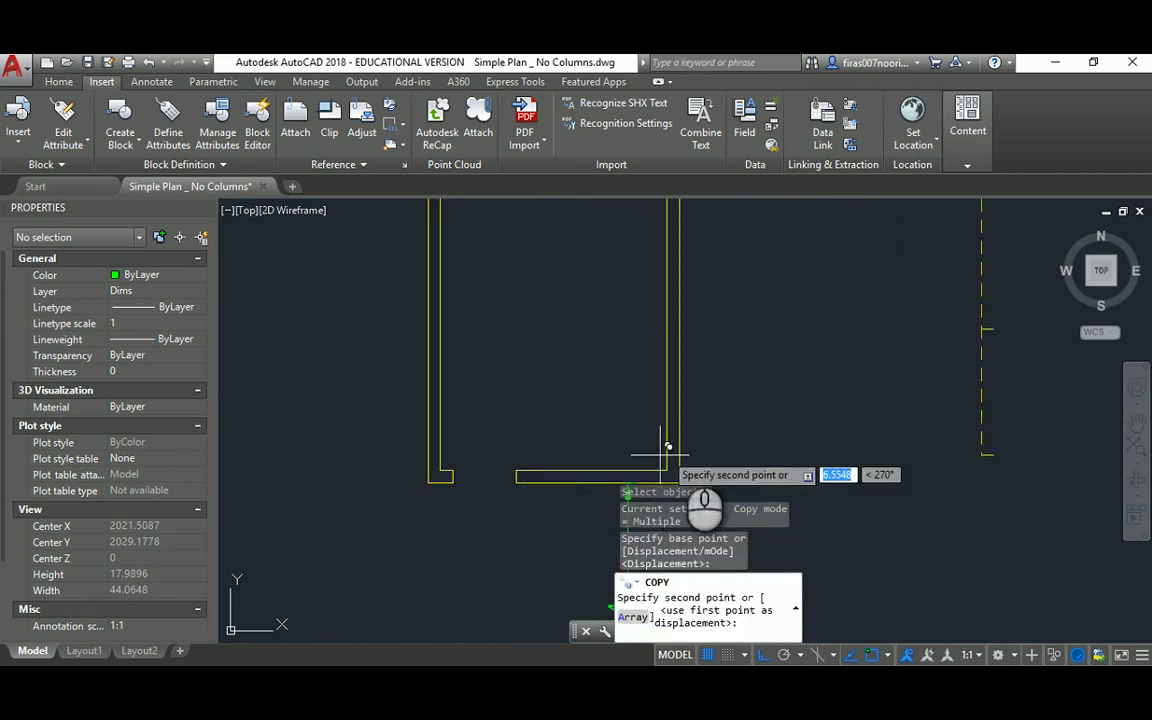
{"action": "left_click", "coordinate": [706, 418]}
{"action": "key", "text": "Escape"}
{"action": "key", "text": "Escape"}
{"action": "key", "text": "Escape"}
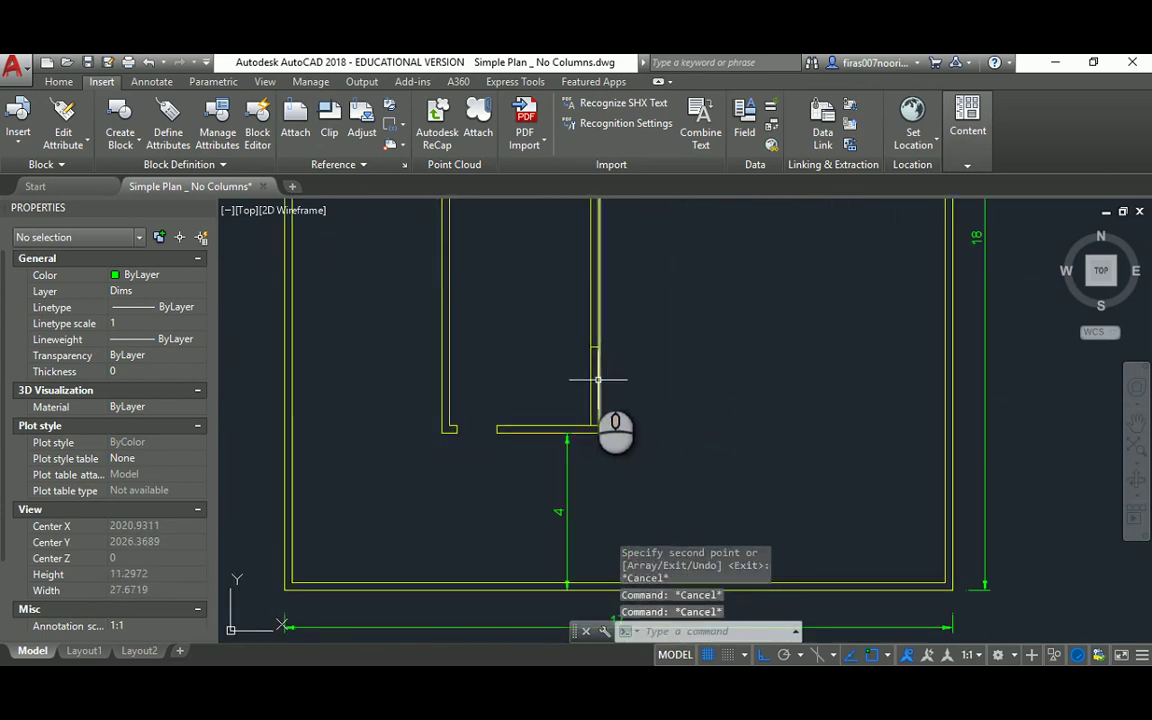
Try moving the two copied jamb lines 0.5 upward along the lower room's east wall
{"action": "type", "text": "m"}
{"action": "key", "text": "Return"}
{"action": "left_click", "coordinate": [565, 324]}
{"action": "left_click", "coordinate": [663, 465]}
{"action": "key", "text": "Return"}
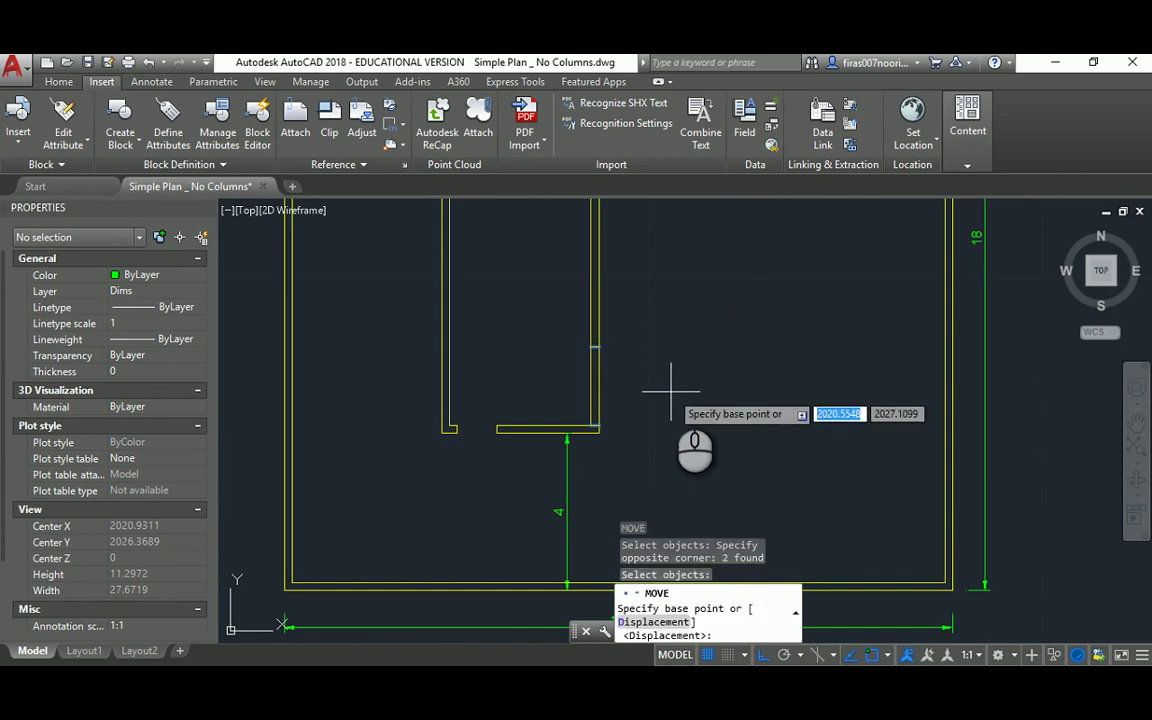
{"action": "left_click", "coordinate": [663, 388]}
{"action": "type", "text": ".5"}
{"action": "key", "text": "Return"}
{"action": "key", "text": "Escape"}
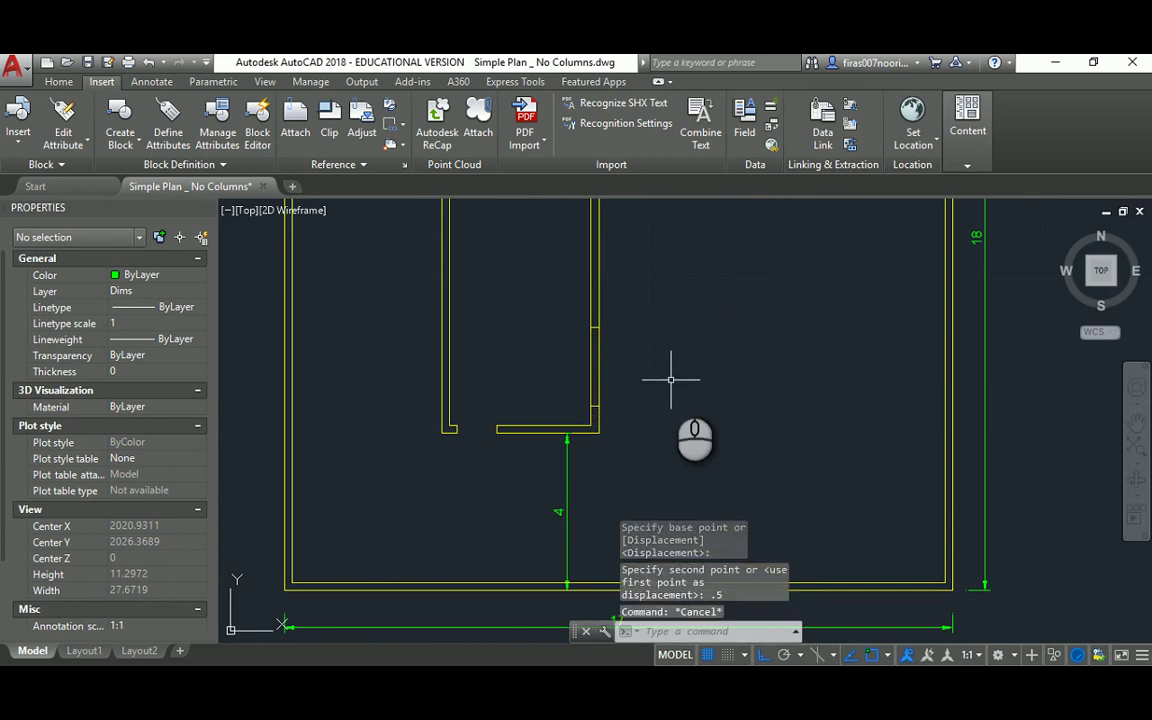
Check the lower window's corner offset on the reference plan and undo the 0.5 move of the jamb lines
{"action": "scroll", "coordinate": [506, 396], "scroll_direction": "down", "scroll_amount": 4}
{"action": "scroll", "coordinate": [506, 396], "scroll_direction": "up", "scroll_amount": 5}
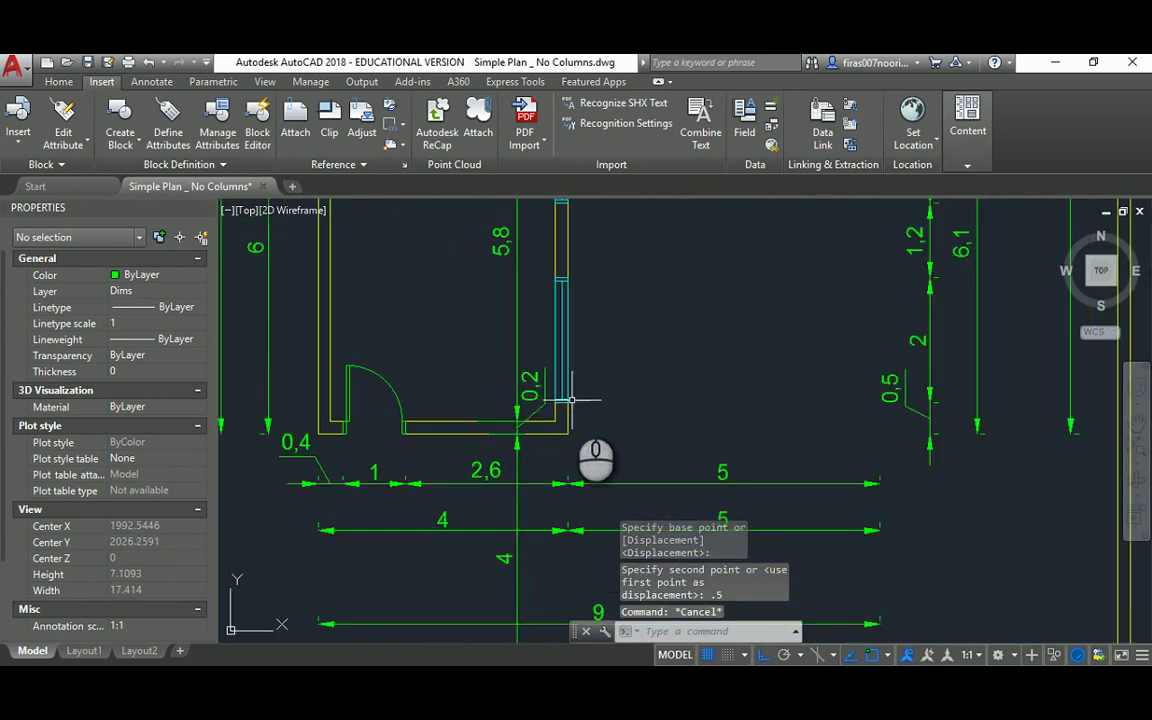
{"action": "scroll", "coordinate": [665, 408], "scroll_direction": "down", "scroll_amount": 2}
{"action": "middle_click_drag", "start_coordinate": [660, 409], "coordinate": [424, 437]}
{"action": "middle_click_drag", "start_coordinate": [790, 432], "coordinate": [457, 425]}
{"action": "scroll", "coordinate": [475, 421], "scroll_direction": "down", "scroll_amount": 3}
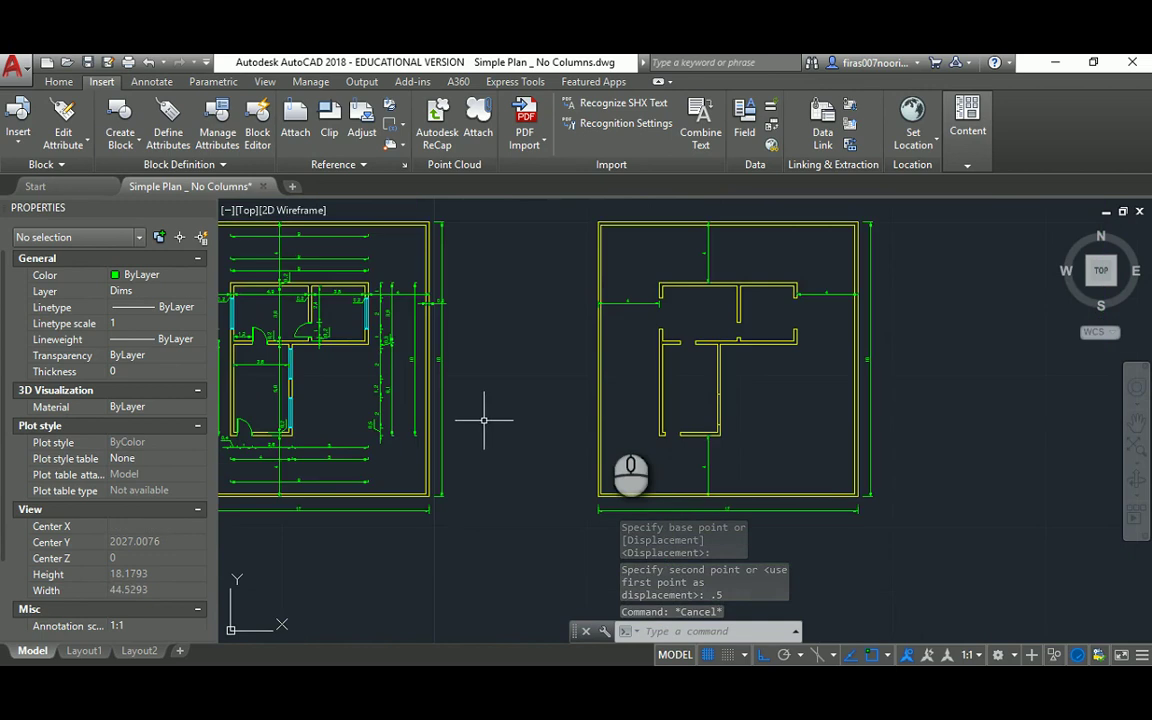
{"action": "scroll", "coordinate": [793, 411], "scroll_direction": "up", "scroll_amount": 2}
{"action": "scroll", "coordinate": [666, 440], "scroll_direction": "up", "scroll_amount": 7}
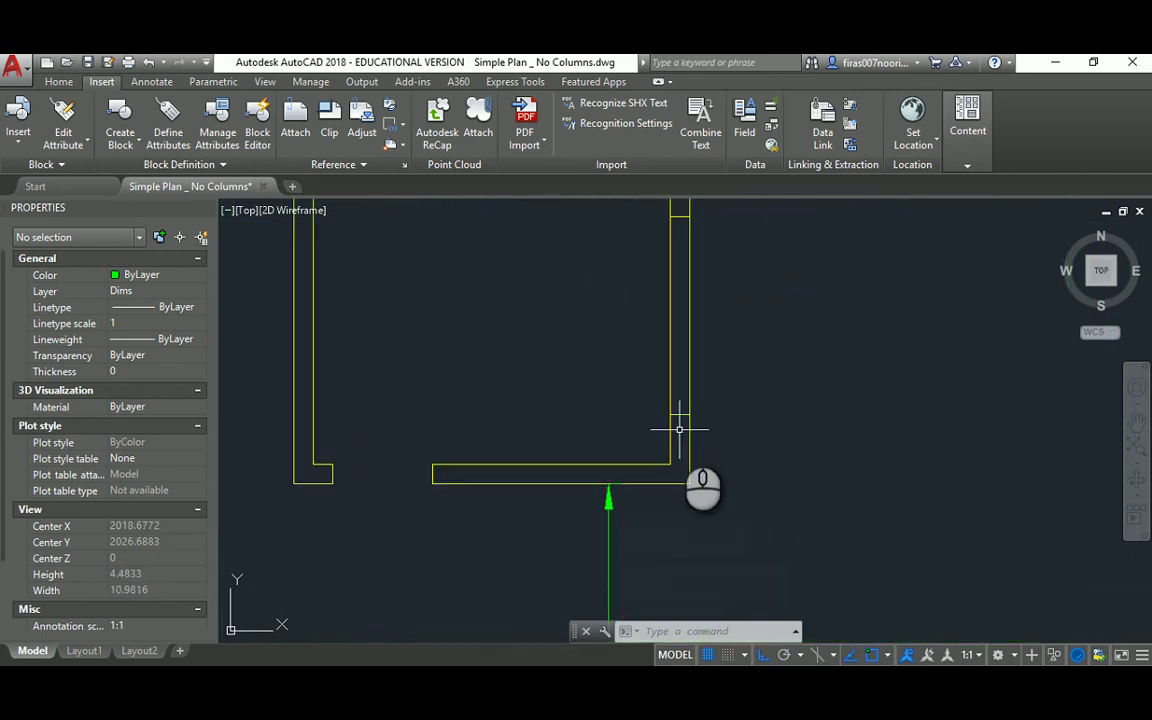
{"action": "scroll", "coordinate": [673, 431], "scroll_direction": "down", "scroll_amount": 2}
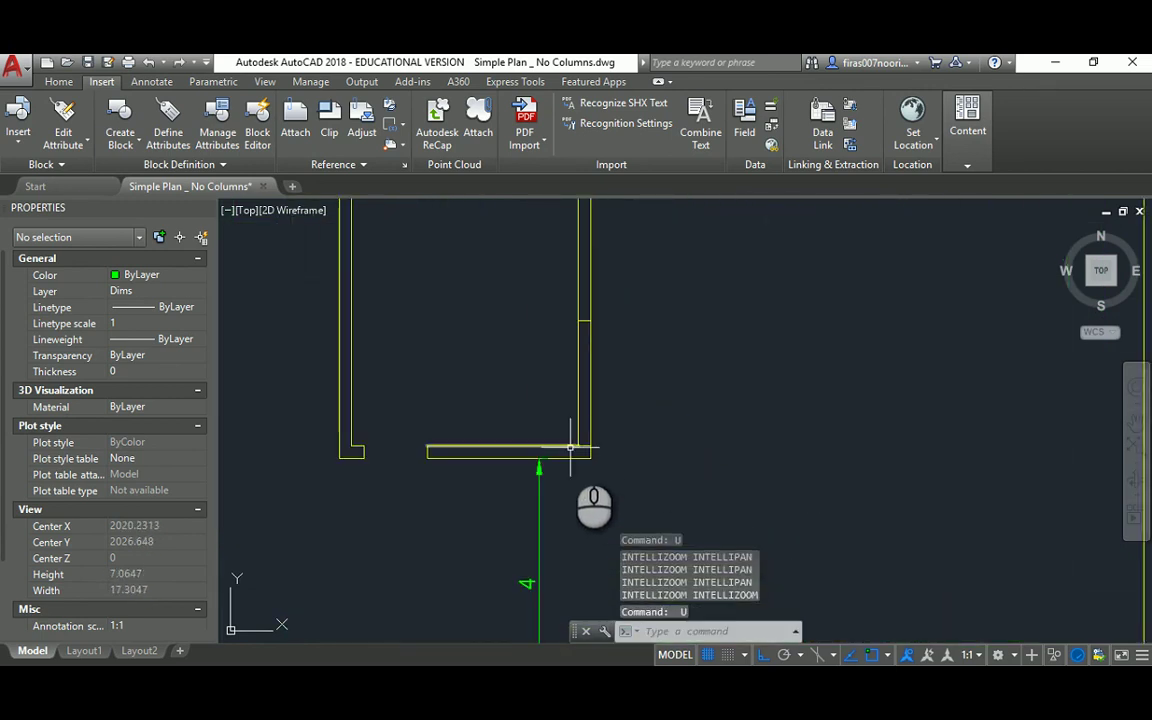
Move the two copied jamb lines 0.3 upward from the lower room's bottom inner corner
{"action": "type", "text": "m"}
{"action": "key", "text": "Return"}
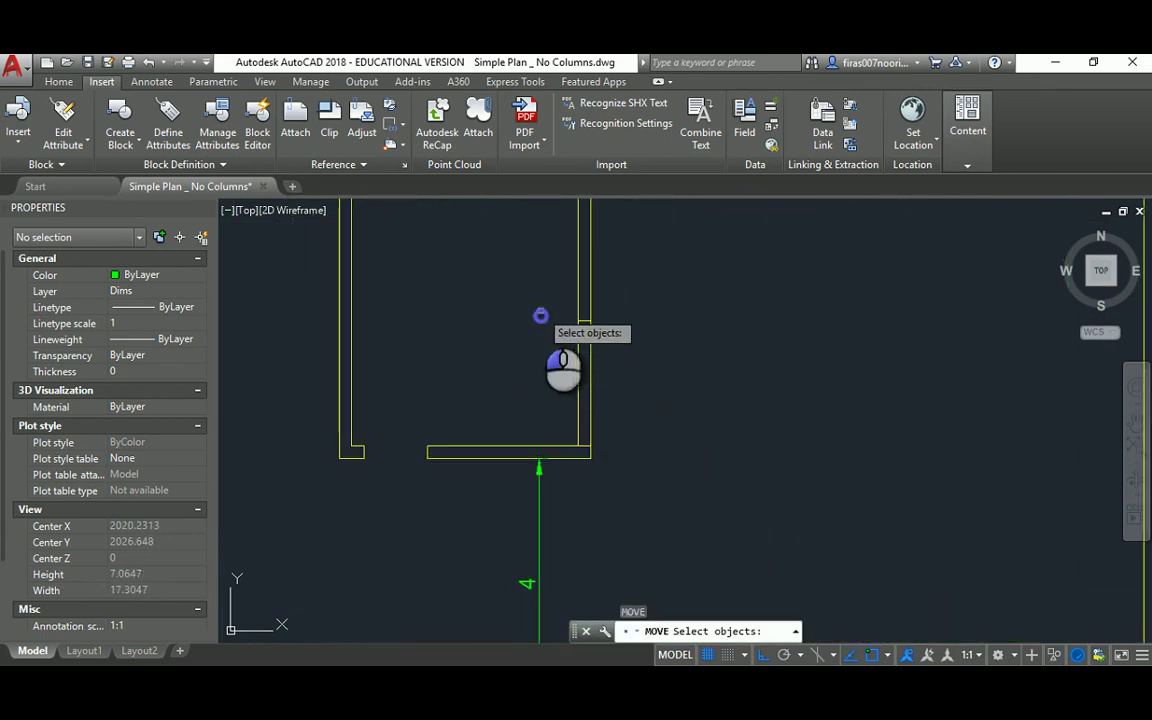
{"action": "left_click", "coordinate": [538, 310]}
{"action": "left_click", "coordinate": [617, 443]}
{"action": "key", "text": "Return"}
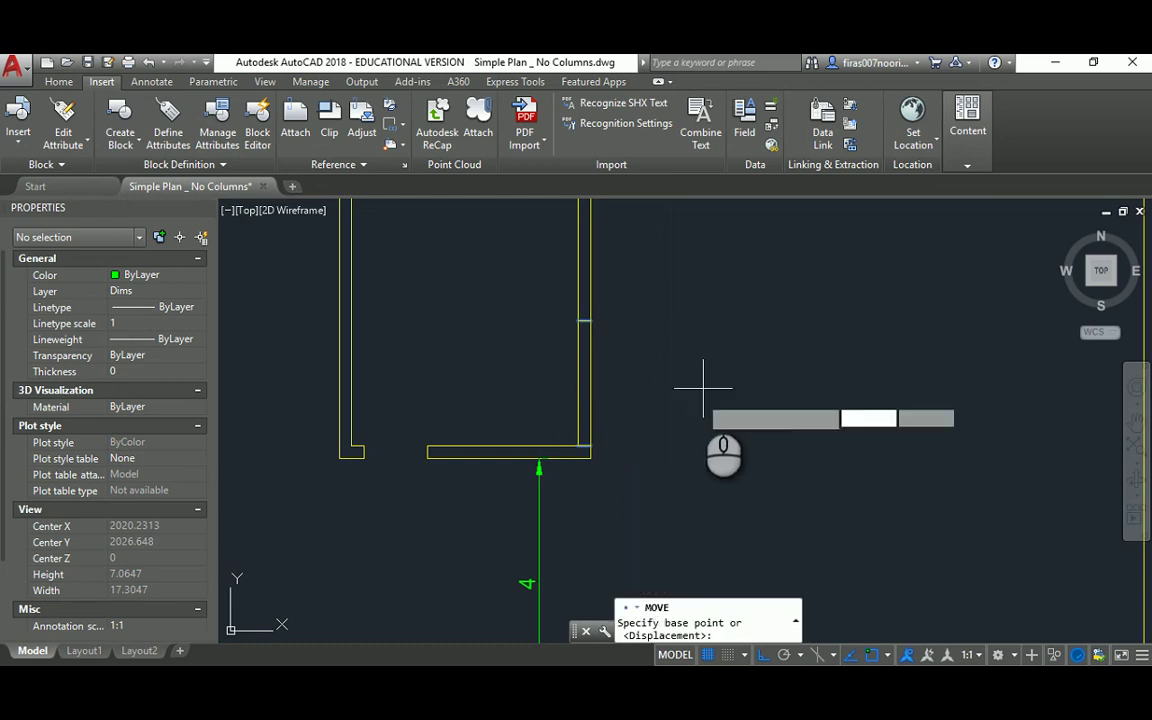
{"action": "left_click", "coordinate": [698, 388]}
{"action": "key", "text": "Return"}
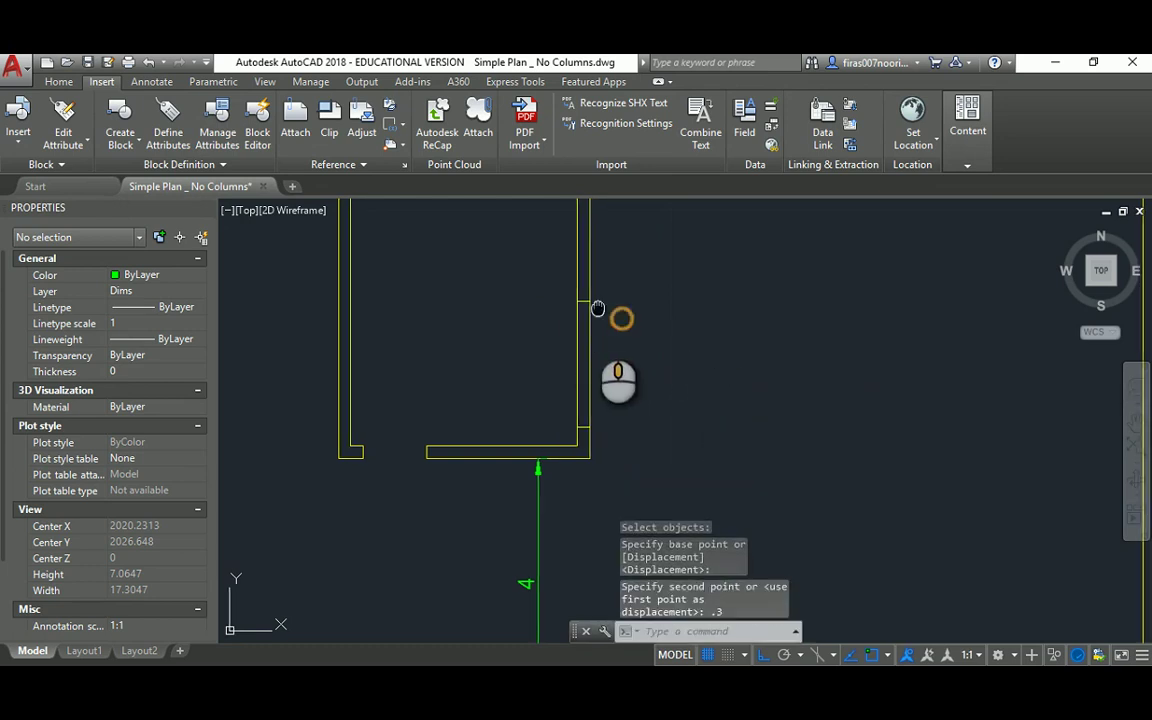
{"action": "middle_click_drag", "start_coordinate": [597, 309], "coordinate": [584, 356]}
{"action": "key", "text": "Escape"}
{"action": "key", "text": "Escape"}
Mirror the two jamb lines about a horizontal line through the midpoint of the lower room's east wall
{"action": "scroll", "coordinate": [584, 356], "scroll_direction": "down", "scroll_amount": 2}
{"action": "type", "text": "mi"}
{"action": "key", "text": "Return"}
{"action": "left_click", "coordinate": [548, 347]}
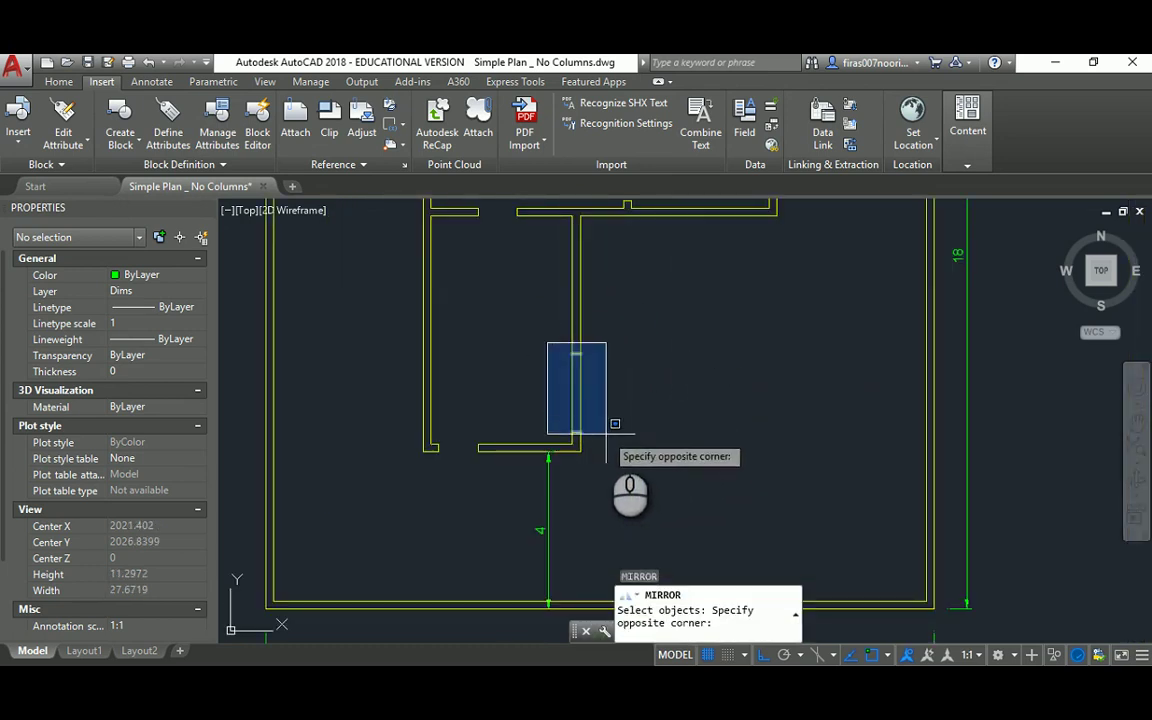
{"action": "left_click", "coordinate": [607, 435]}
{"action": "key", "text": "Return"}
{"action": "left_click", "coordinate": [571, 324]}
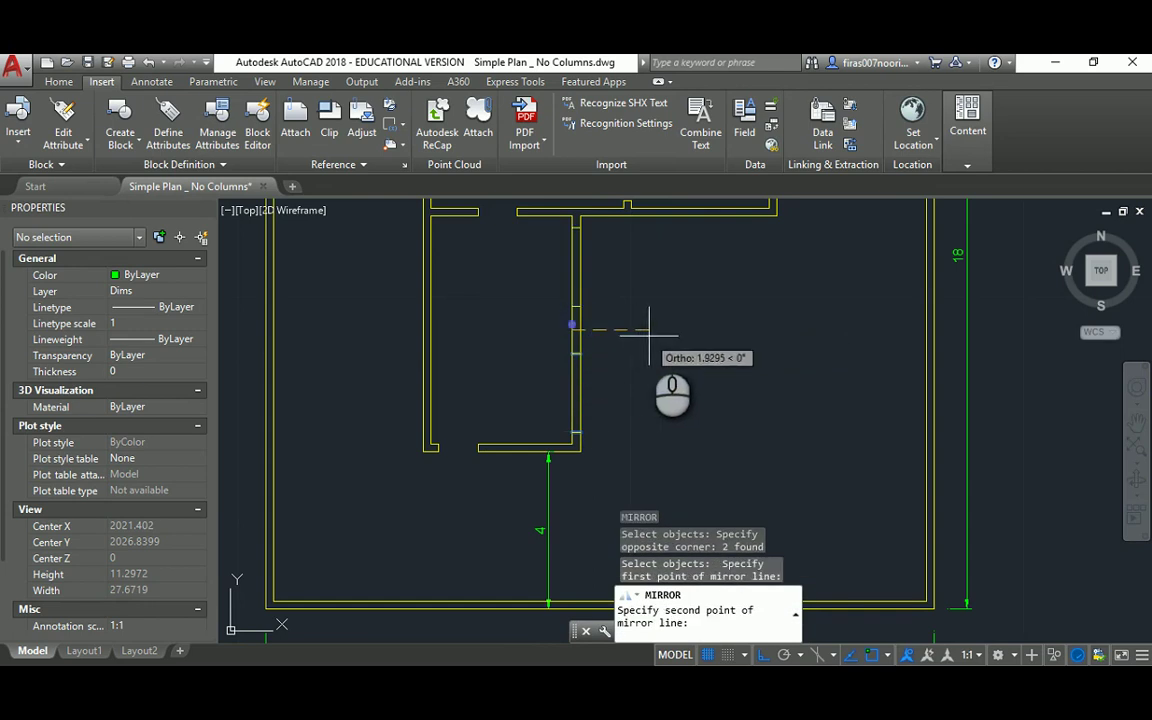
{"action": "left_click", "coordinate": [648, 334]}
{"action": "key", "text": "Escape"}
{"action": "key", "text": "Escape"}
{"action": "type", "text": "t"}
{"action": "key", "text": "Return"}
{"action": "left_click", "coordinate": [615, 266]}
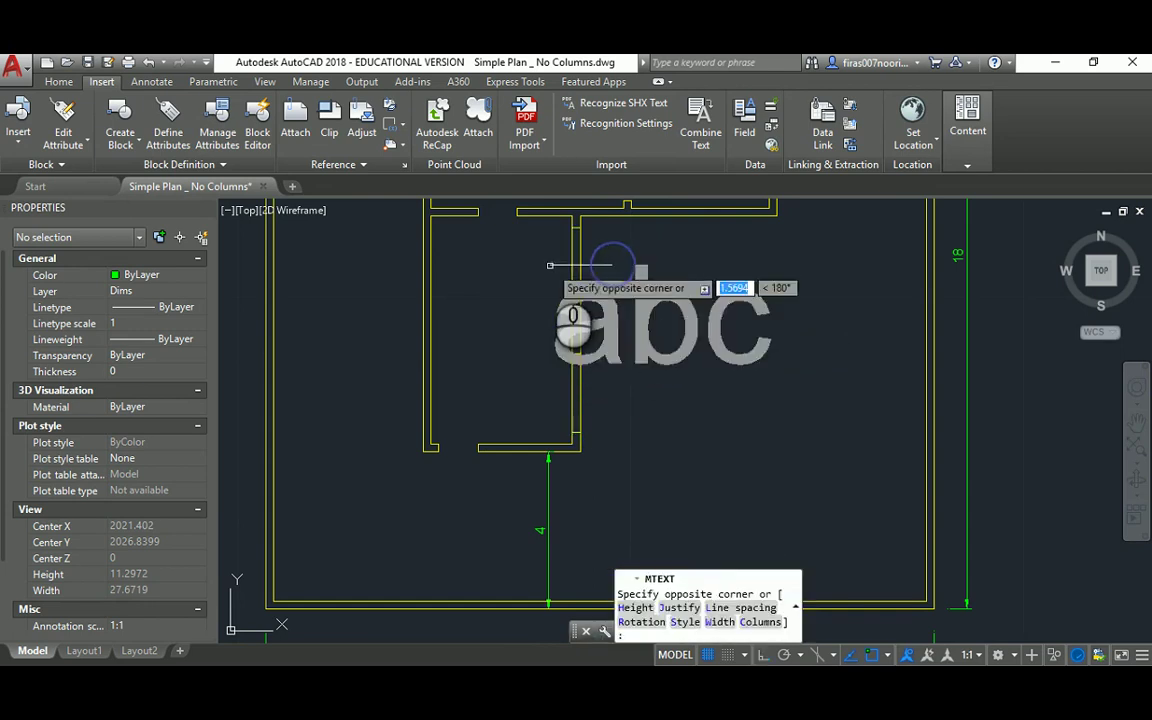
{"action": "key", "text": "Escape"}
{"action": "key", "text": "Escape"}
Trim the lower room's east wall lines between each pair of jambs to open the two windows
{"action": "type", "text": "tr"}
{"action": "key", "text": "Return"}
{"action": "key", "text": "Return"}
{"action": "left_click", "coordinate": [616, 255]}
{"action": "left_click", "coordinate": [527, 255]}
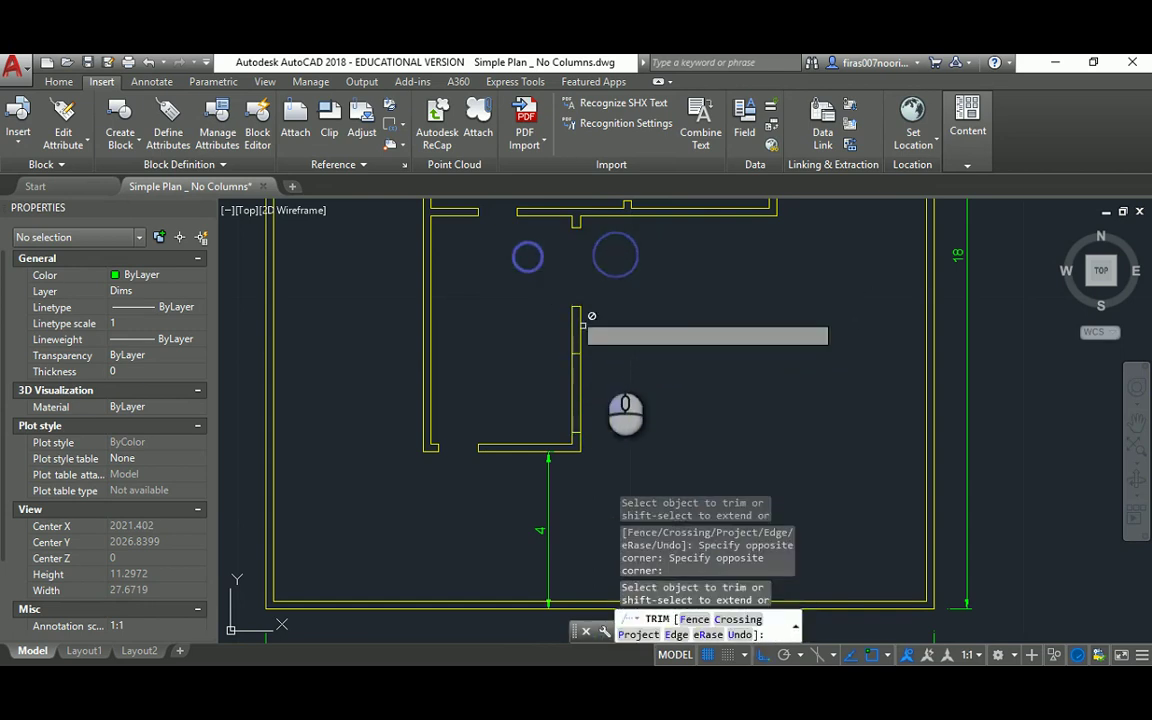
{"action": "left_click", "coordinate": [612, 379]}
{"action": "left_click", "coordinate": [544, 384]}
{"action": "key", "text": "Escape"}
{"action": "scroll", "coordinate": [588, 340], "scroll_direction": "down", "scroll_amount": 4}
{"action": "middle_click_drag", "start_coordinate": [505, 310], "coordinate": [515, 315]}
{"action": "scroll", "coordinate": [510, 313], "scroll_direction": "down", "scroll_amount": 2}
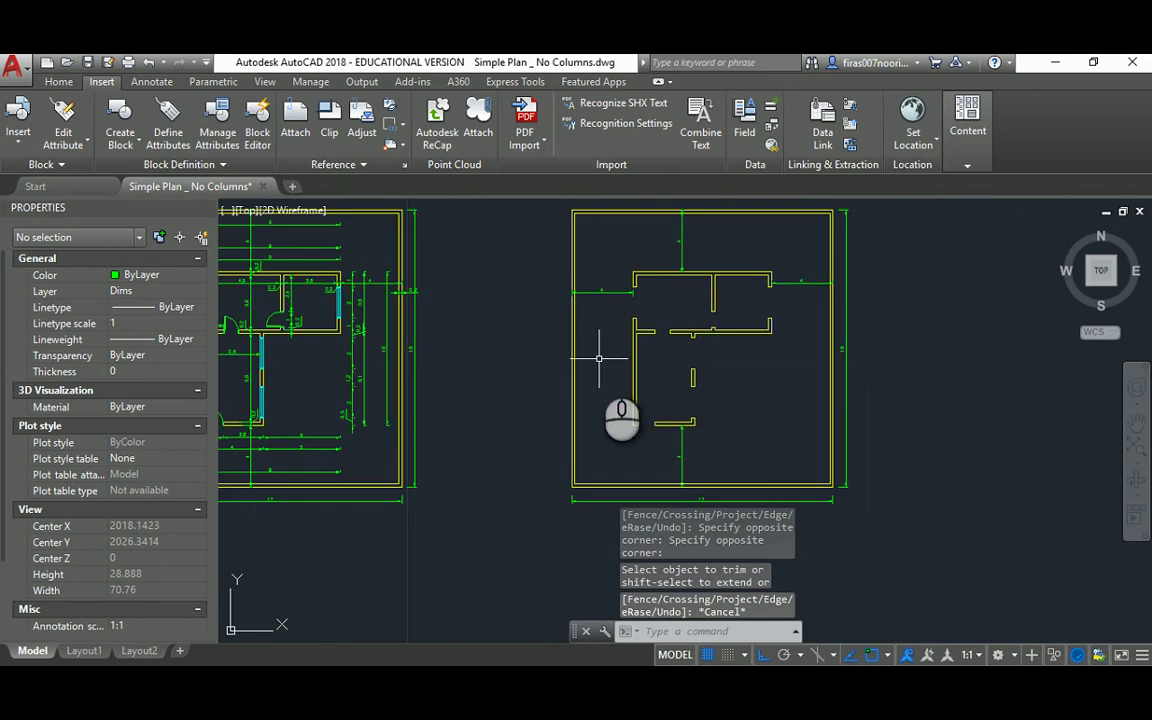
{"action": "scroll", "coordinate": [481, 354], "scroll_direction": "up", "scroll_amount": 5}
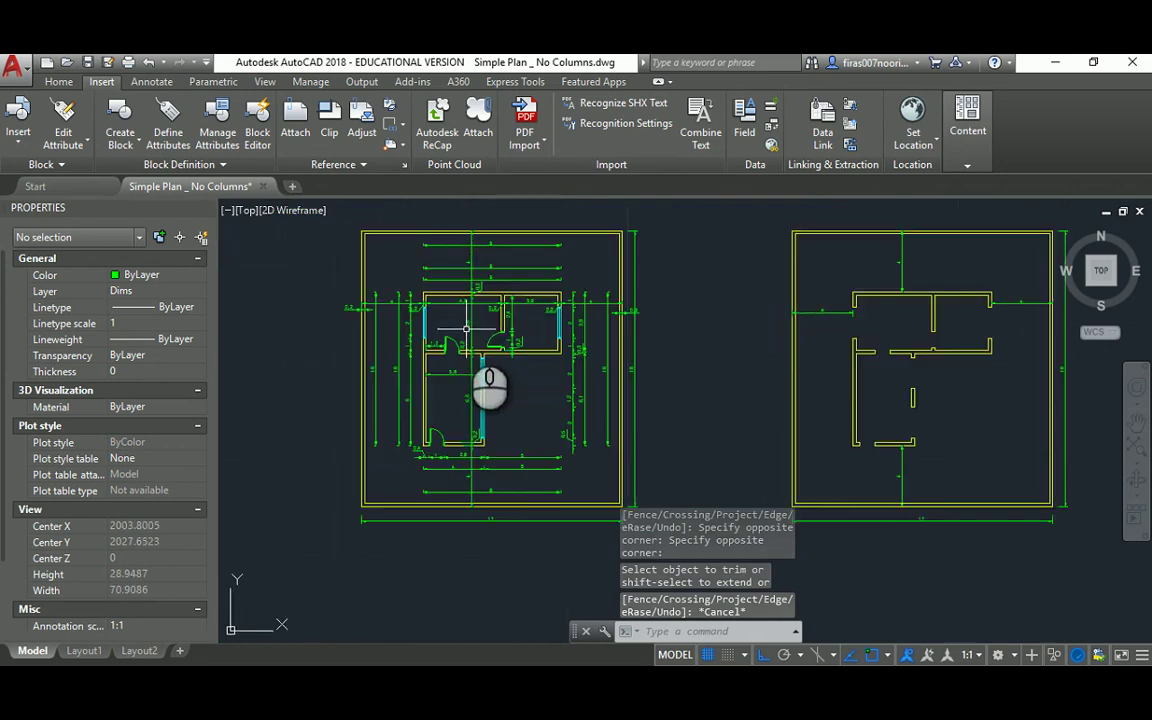
Set the color for new objects to ByLayer
{"action": "key", "text": "Escape"}
{"action": "key", "text": "Escape"}
{"action": "key", "text": "Escape"}
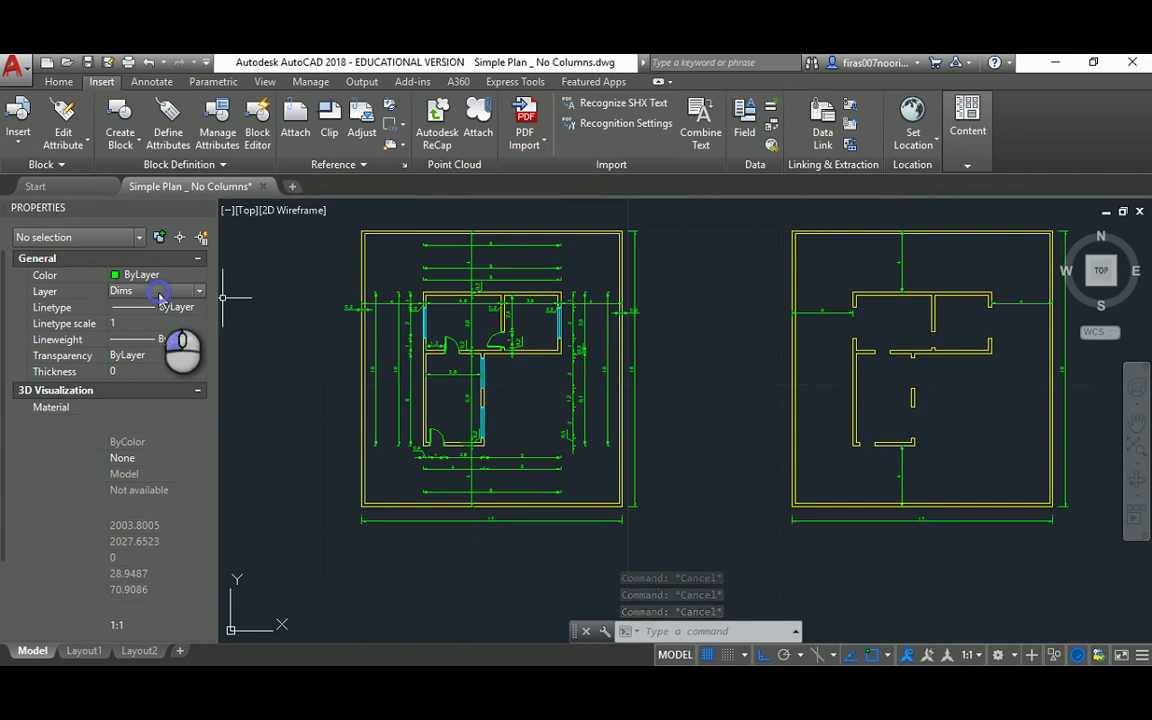
{"action": "left_click", "coordinate": [150, 275]}
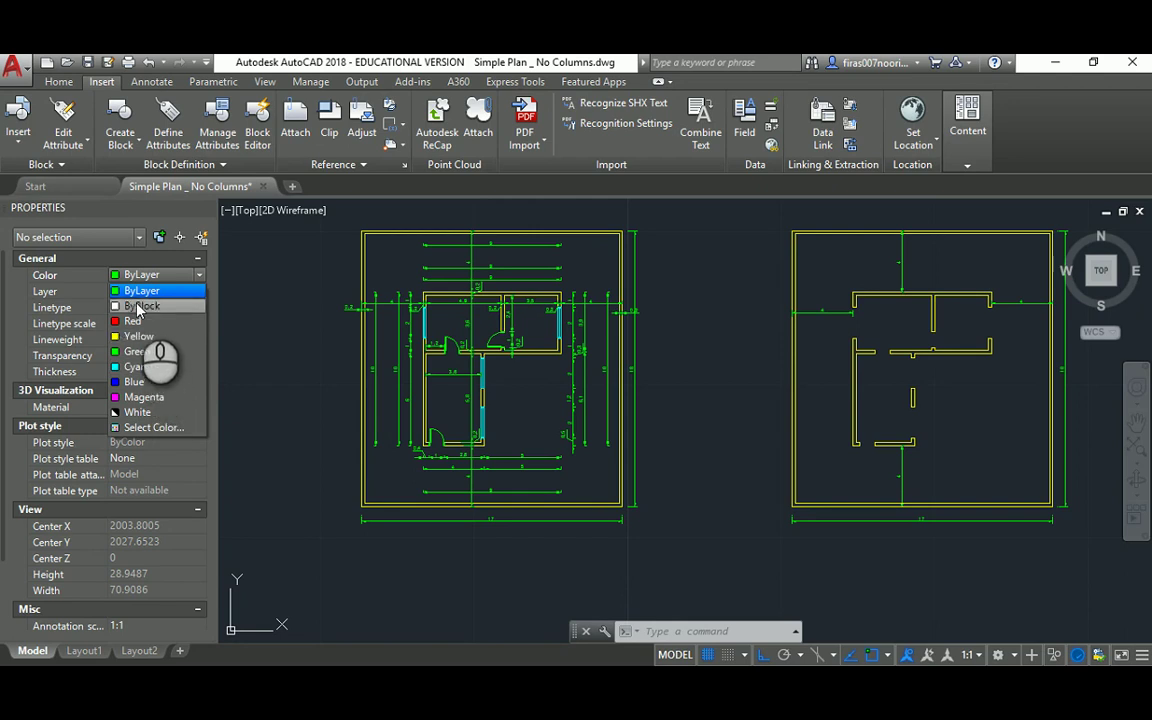
{"action": "left_click", "coordinate": [140, 291]}
{"action": "middle_click_drag", "start_coordinate": [890, 373], "coordinate": [754, 377]}
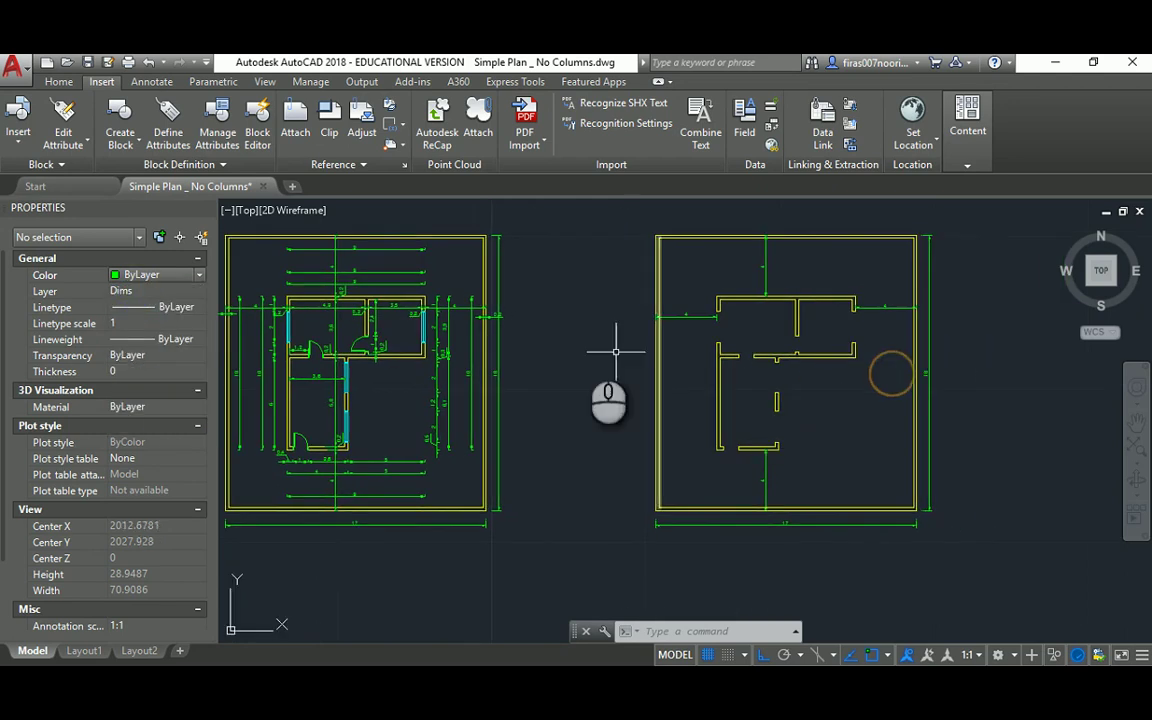
{"action": "key", "text": "Escape"}
{"action": "key", "text": "Escape"}
{"action": "key", "text": "Escape"}
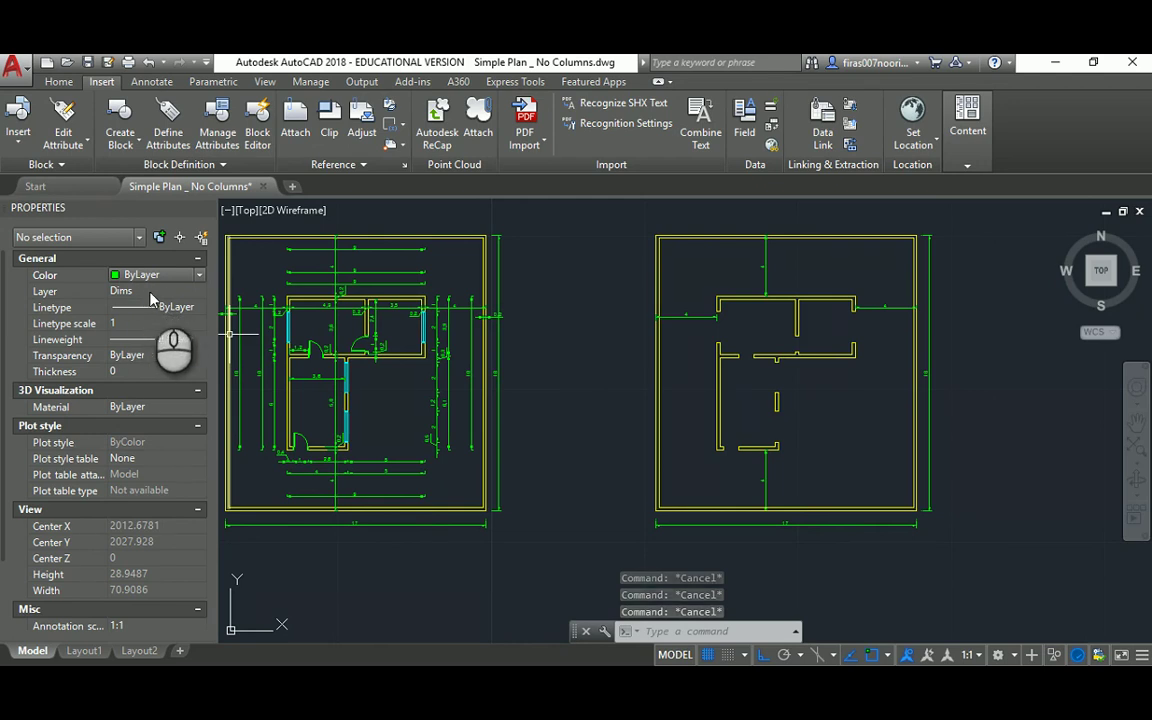
Try to offset the west jamb line of the lower room's bottom door opening 0.5 into the opening, and undo it
{"action": "middle_click_drag", "start_coordinate": [276, 313], "coordinate": [444, 345]}
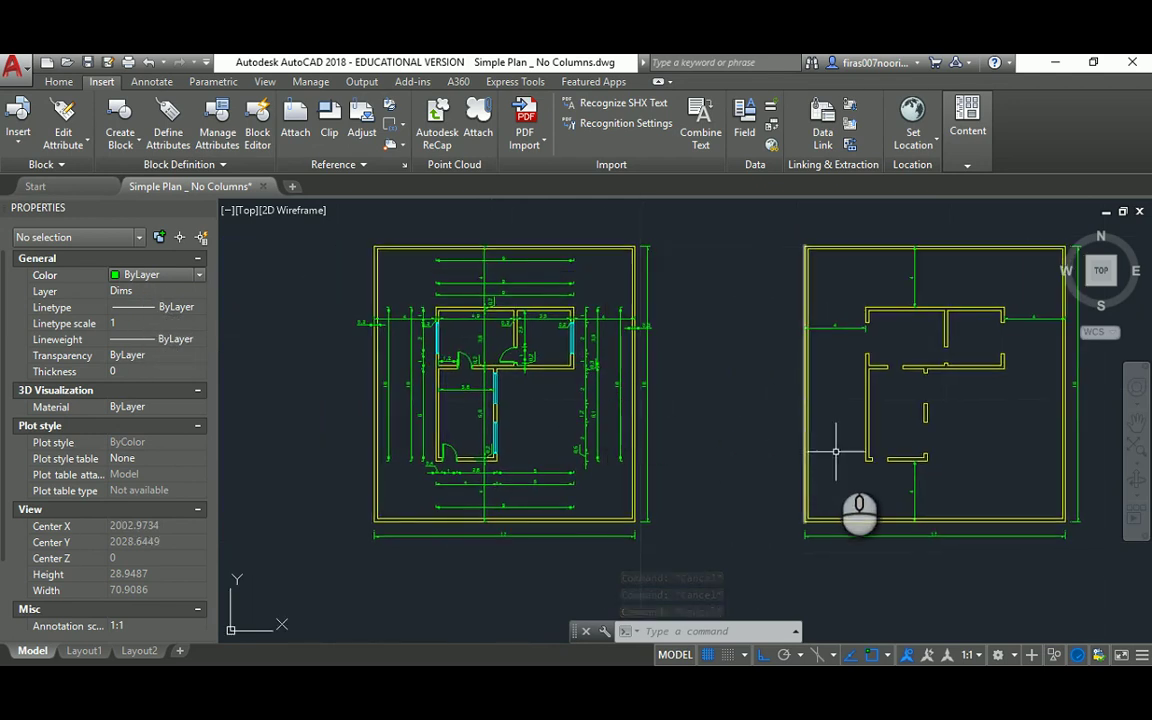
{"action": "scroll", "coordinate": [443, 465], "scroll_direction": "up", "scroll_amount": 8}
{"action": "scroll", "coordinate": [435, 456], "scroll_direction": "down", "scroll_amount": 8}
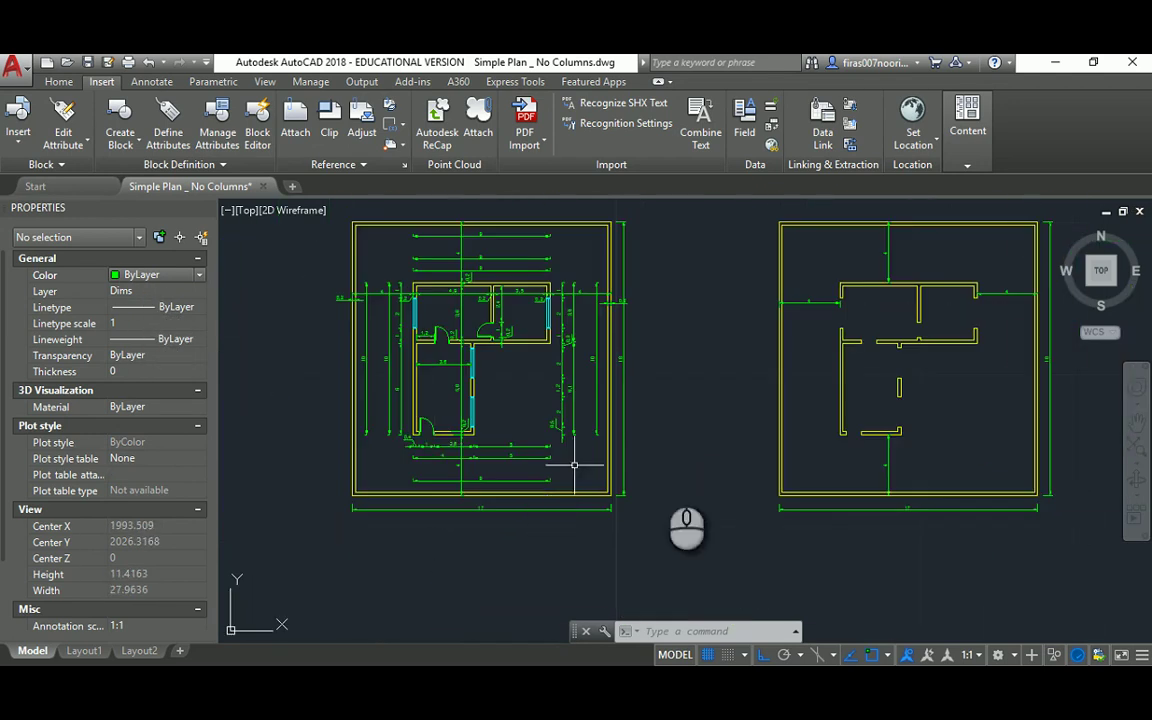
{"action": "scroll", "coordinate": [830, 370], "scroll_direction": "up", "scroll_amount": 8}
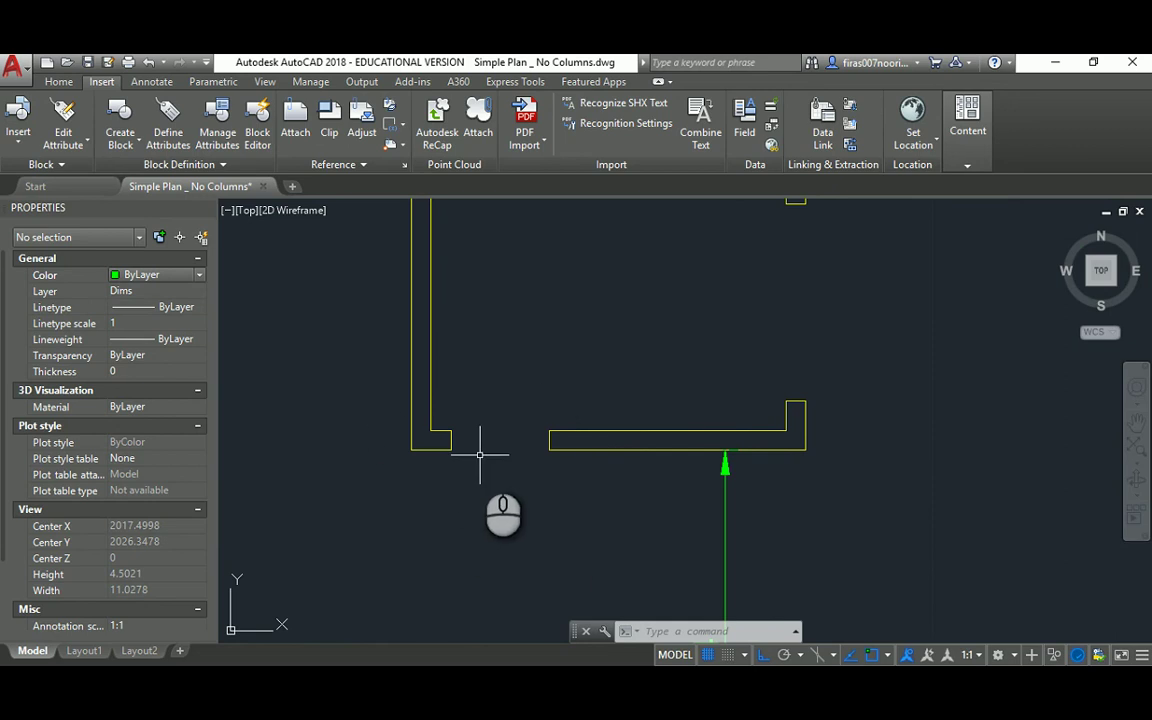
{"action": "type", "text": "o"}
{"action": "key", "text": "Return"}
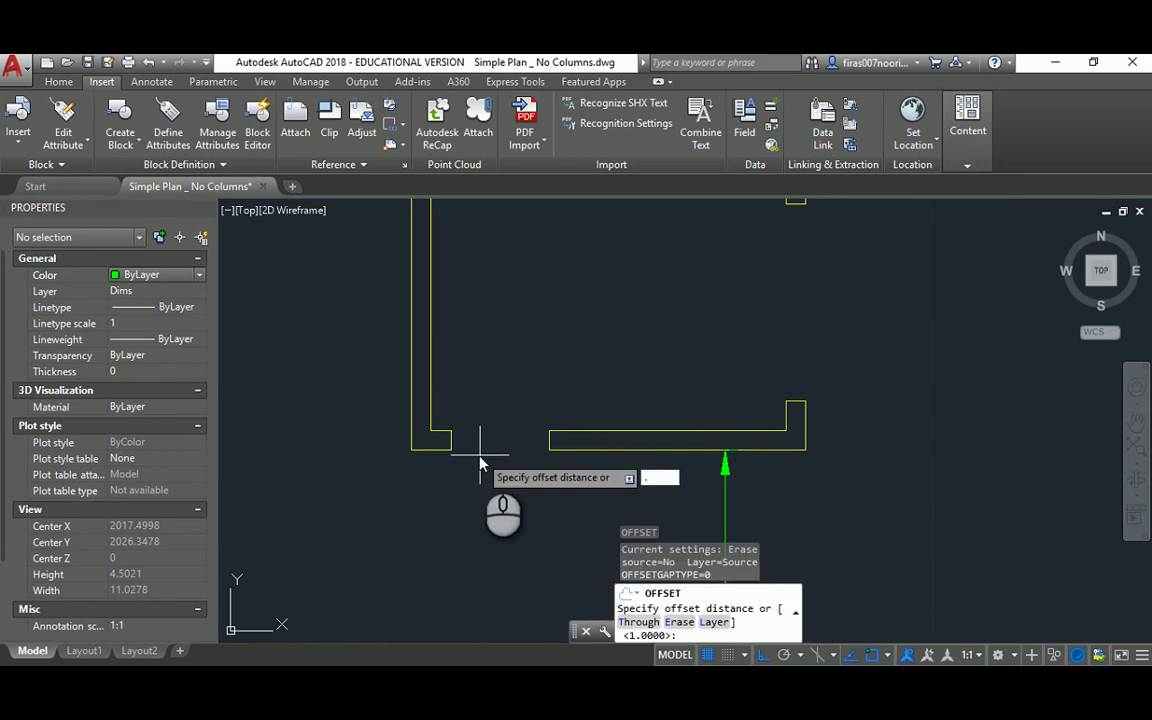
{"action": "key", "text": "Return"}
{"action": "scroll", "coordinate": [438, 448], "scroll_direction": "up", "scroll_amount": 2}
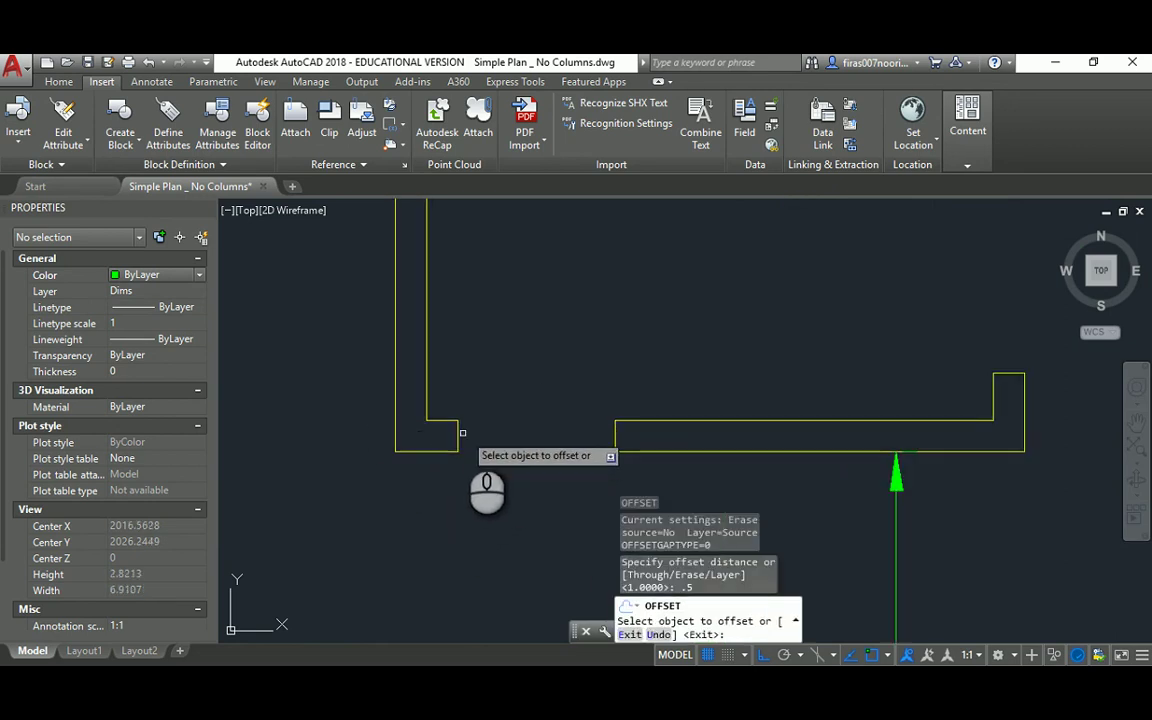
{"action": "left_click", "coordinate": [456, 432]}
{"action": "left_click", "coordinate": [621, 437]}
{"action": "key", "text": "Escape"}
{"action": "key", "text": "Escape"}
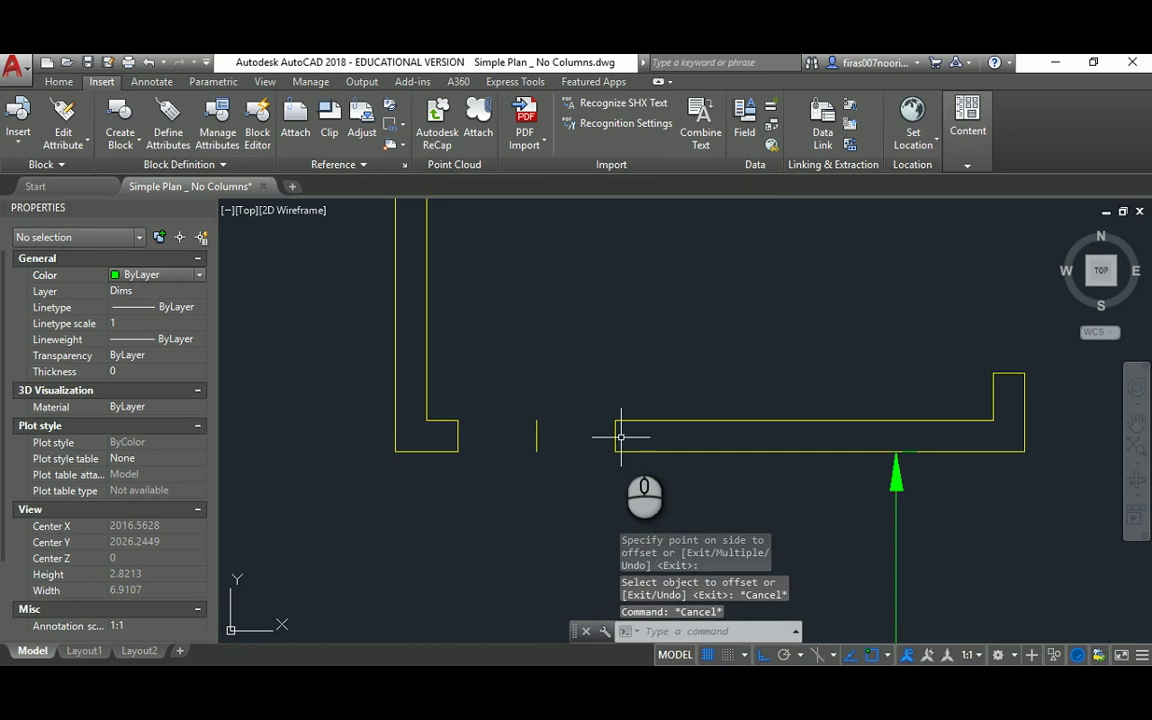
{"action": "key", "text": "ctrl+z"}
Offset both jamb lines of the lower room's bottom door opening 0.05 into the opening
{"action": "type", "text": "o"}
{"action": "key", "text": "Return"}
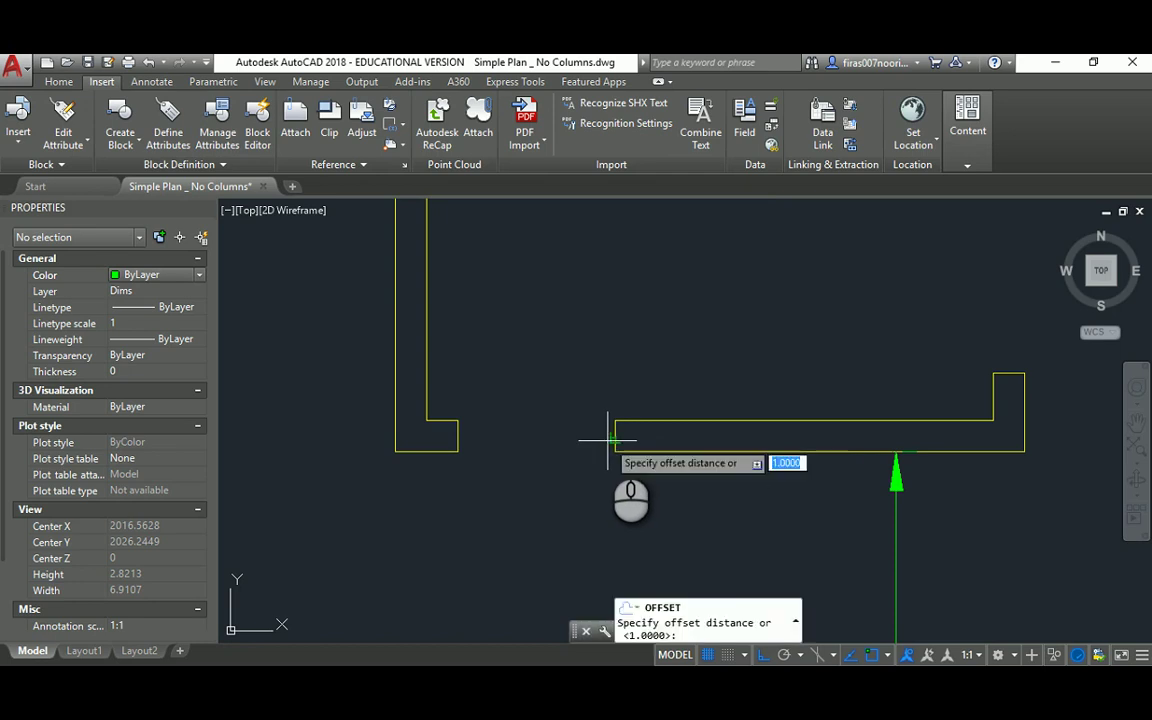
{"action": "key", "text": "Return"}
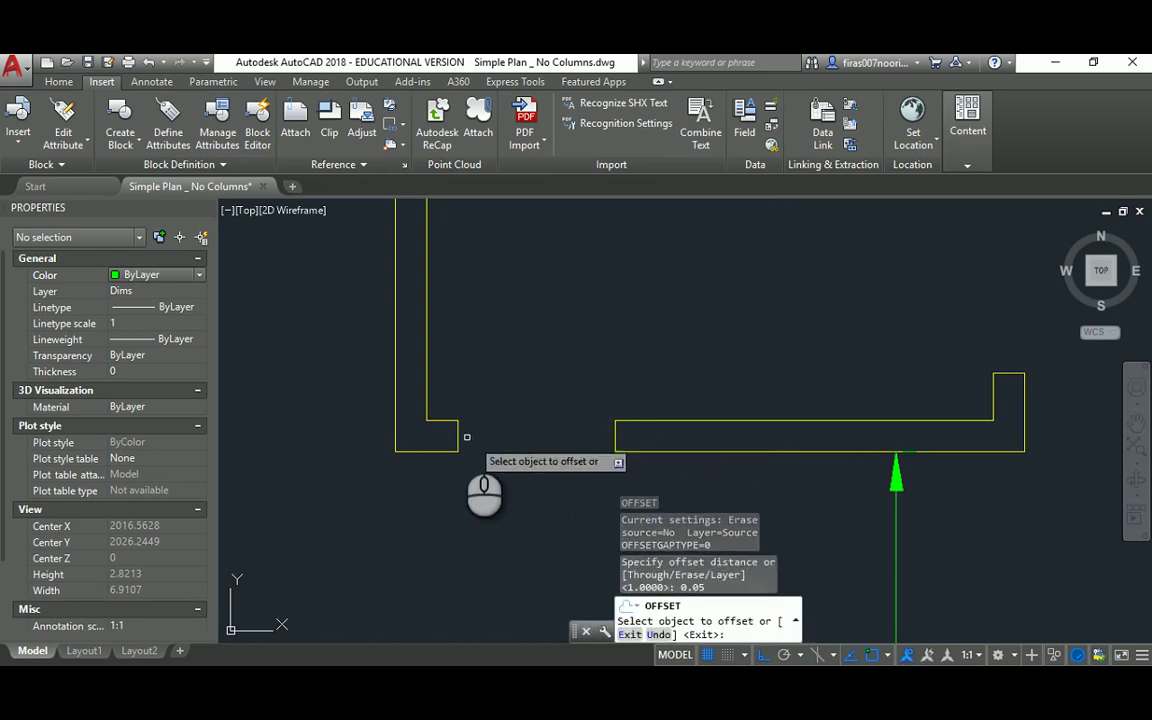
{"action": "left_click", "coordinate": [456, 432]}
{"action": "left_click", "coordinate": [483, 432]}
{"action": "left_click", "coordinate": [613, 432]}
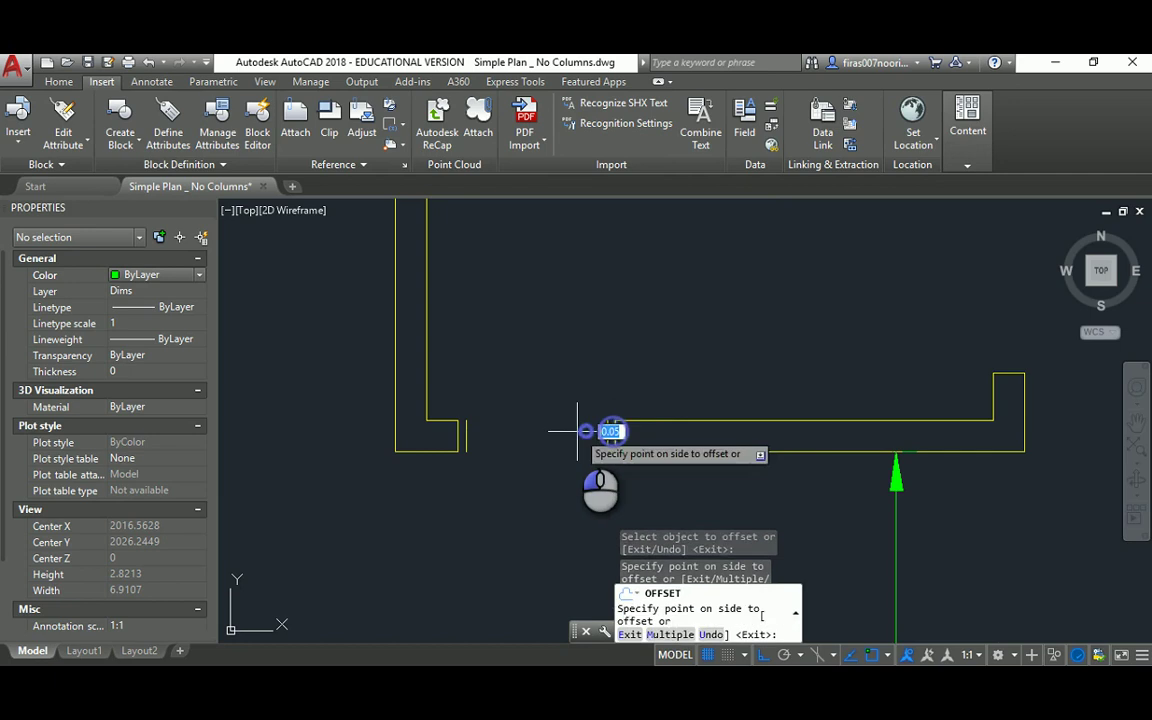
{"action": "key", "text": "Escape"}
{"action": "key", "text": "Escape"}
{"action": "key", "text": "Escape"}
Draw a door frame rectangle at each side of the opening, spanning from the jamb line to its offset line
{"action": "type", "text": "rec"}
{"action": "key", "text": "Return"}
{"action": "scroll", "coordinate": [466, 470], "scroll_direction": "up", "scroll_amount": 2}
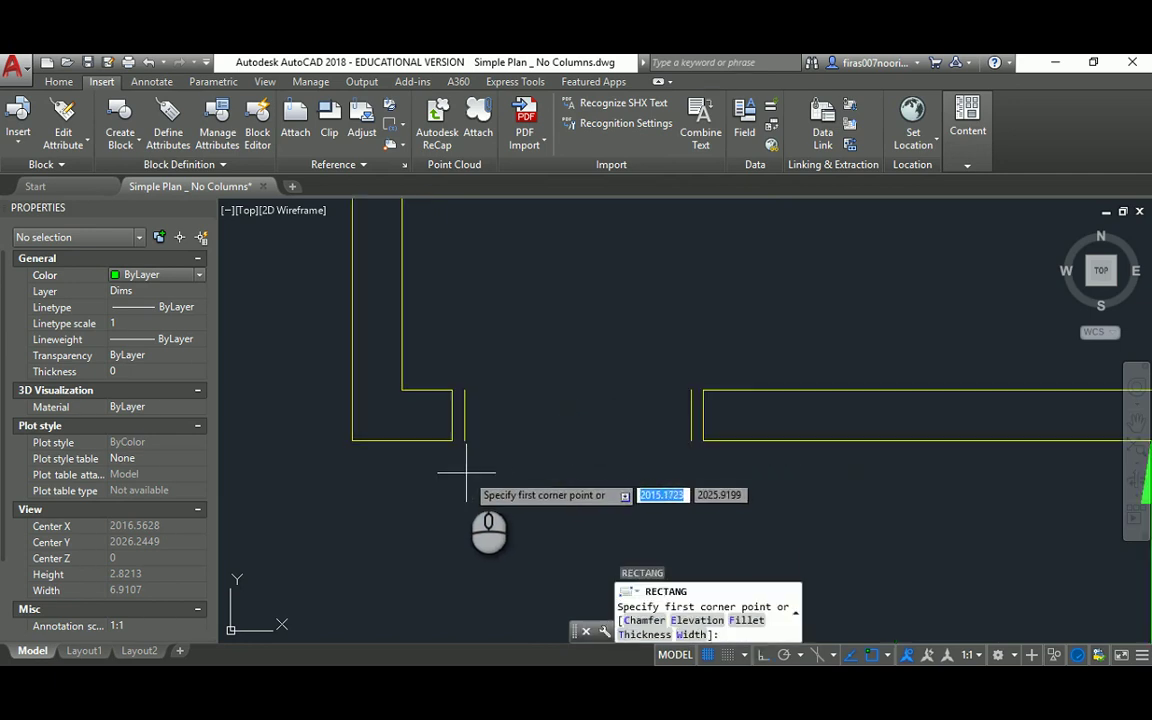
{"action": "left_click", "coordinate": [452, 439]}
{"action": "left_click", "coordinate": [464, 389]}
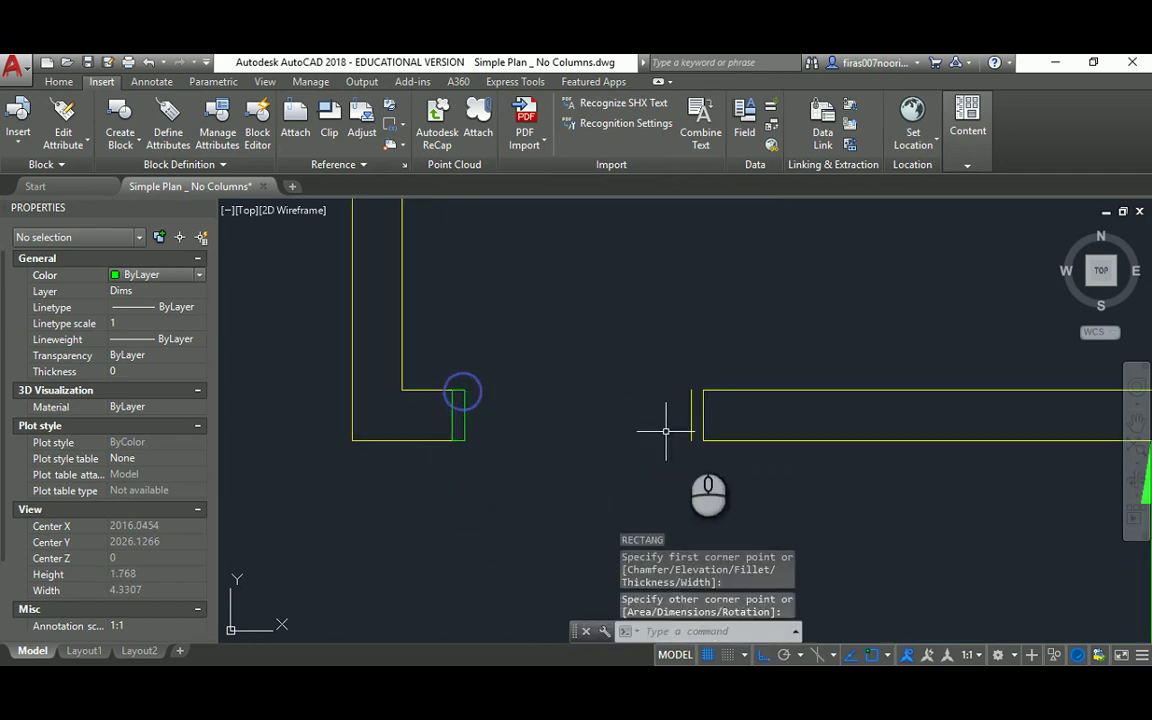
{"action": "key", "text": "Return"}
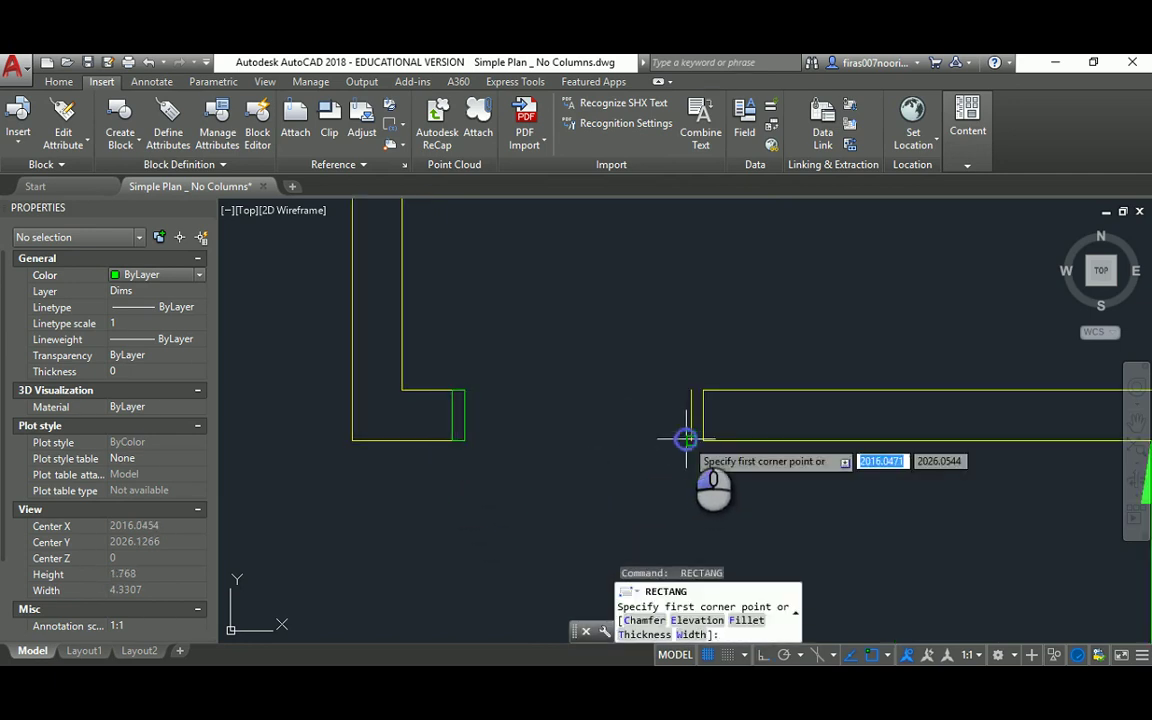
{"action": "left_click", "coordinate": [702, 390]}
{"action": "left_click", "coordinate": [690, 440]}
{"action": "key", "text": "Escape"}
{"action": "key", "text": "Escape"}
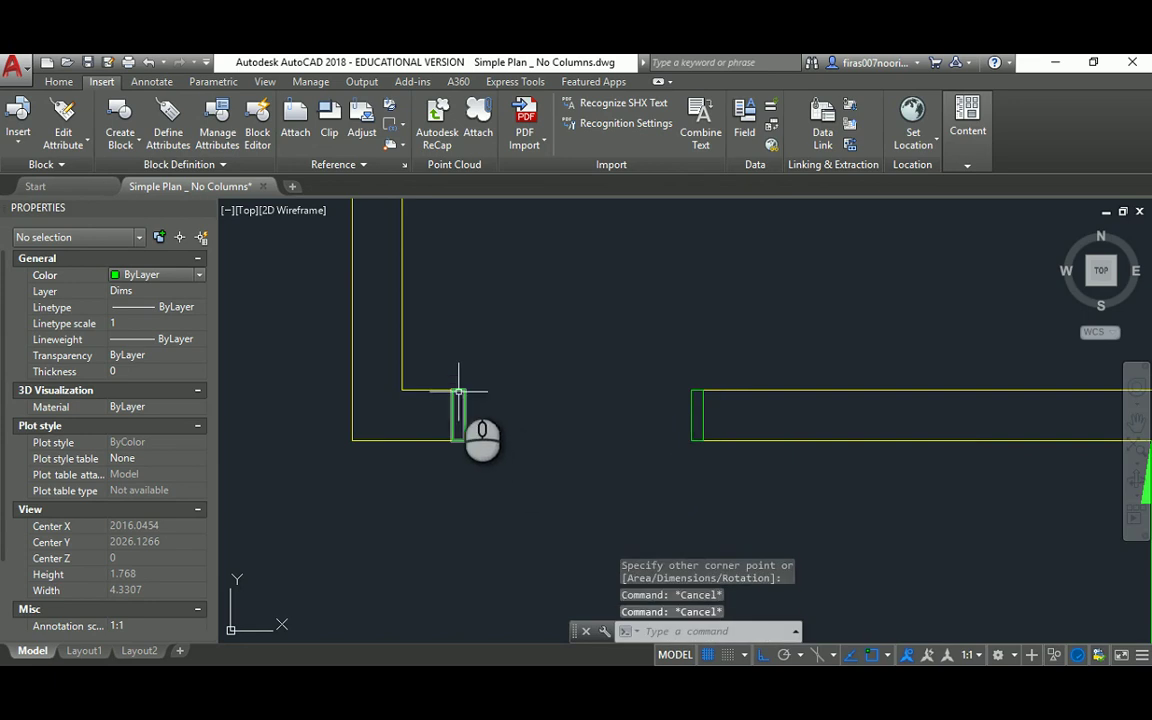
Try moving the offset line at the west jamb sideways into the opening, and undo the move
{"action": "left_click", "coordinate": [458, 372]}
{"action": "left_click", "coordinate": [467, 467]}
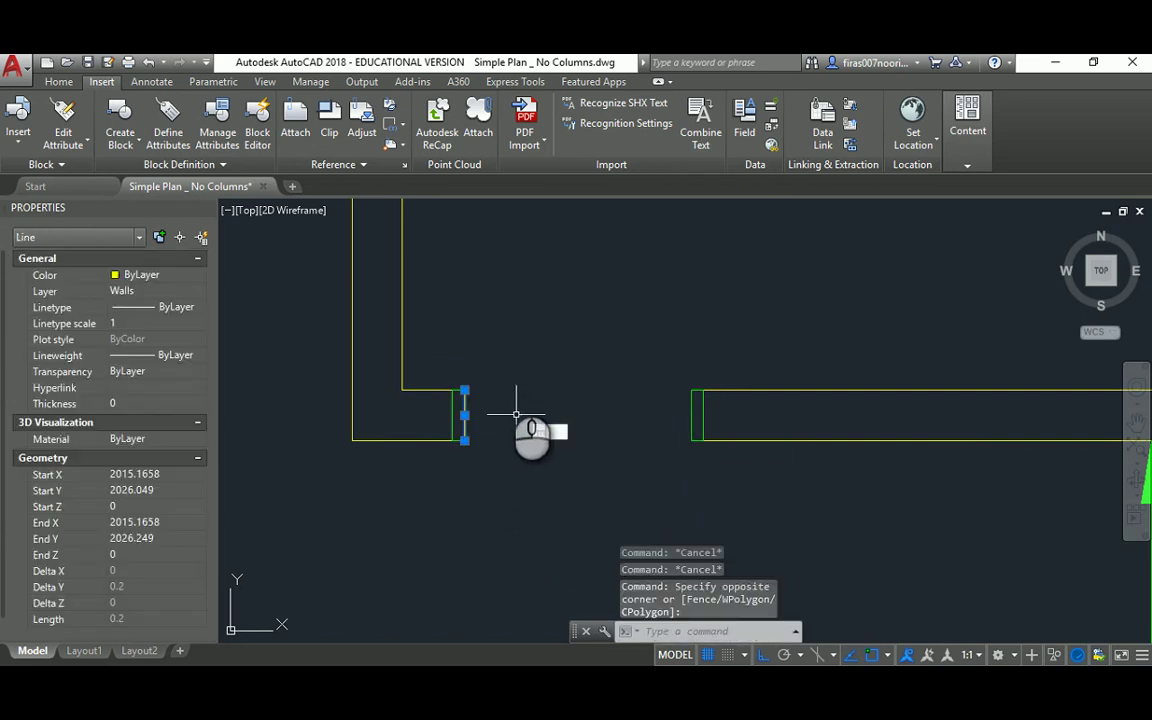
{"action": "type", "text": "m"}
{"action": "key", "text": "Return"}
{"action": "left_click", "coordinate": [499, 375]}
{"action": "left_click", "coordinate": [527, 374]}
{"action": "key", "text": "ctrl+z"}
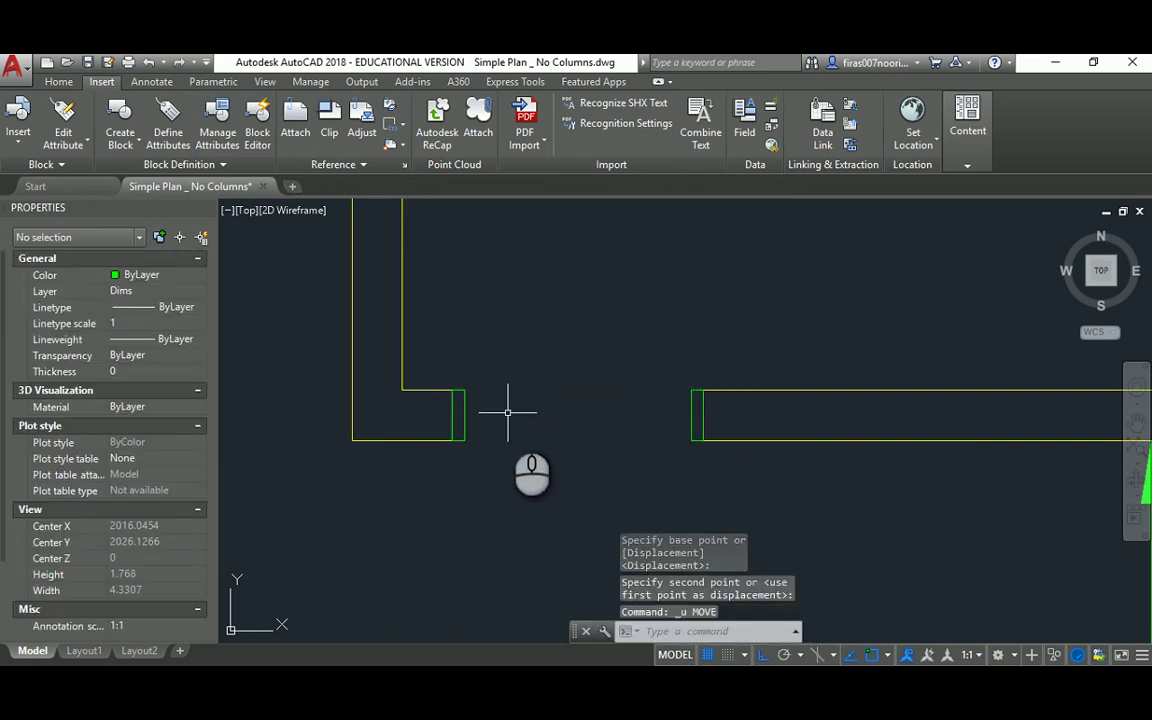
Try moving the east door frame rectangle upward off its jamb, and undo the move
{"action": "key", "text": "m"}
{"action": "key", "text": "Return"}
{"action": "left_click", "coordinate": [693, 388]}
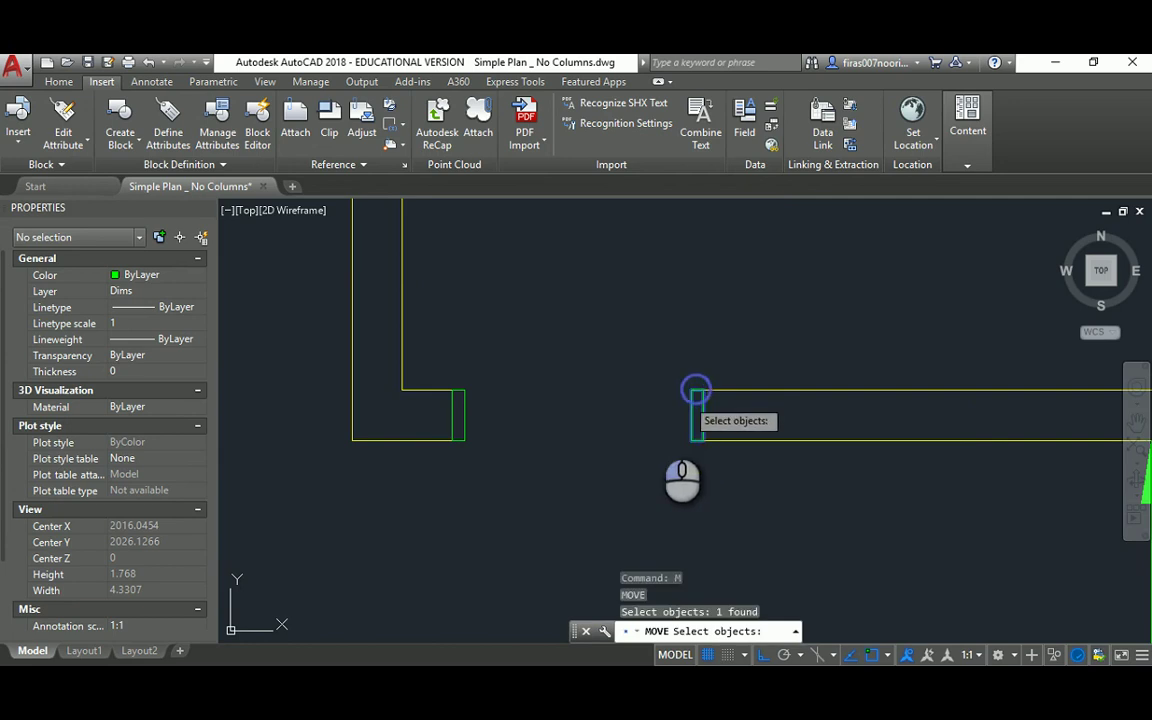
{"action": "key", "text": "Return"}
{"action": "left_click", "coordinate": [648, 430]}
{"action": "left_click", "coordinate": [648, 396]}
{"action": "key", "text": "Escape"}
{"action": "scroll", "coordinate": [687, 441], "scroll_direction": "up", "scroll_amount": 2}
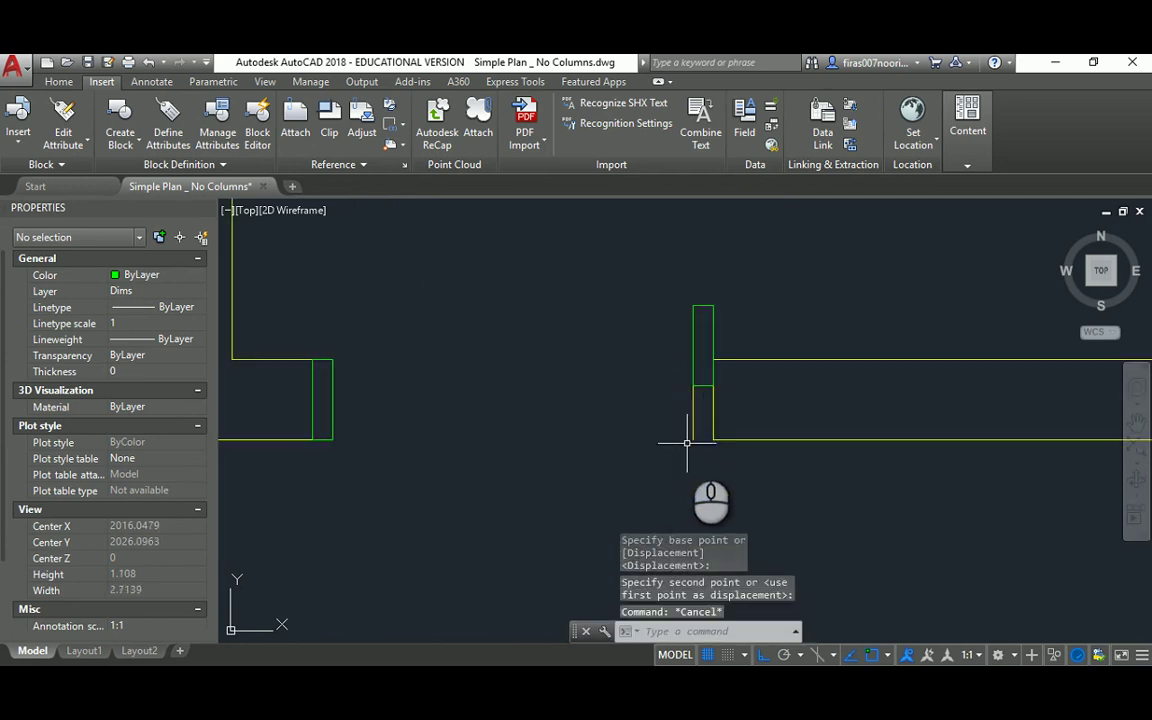
{"action": "key", "text": "ctrl+z"}
{"action": "key", "text": "ctrl+z"}
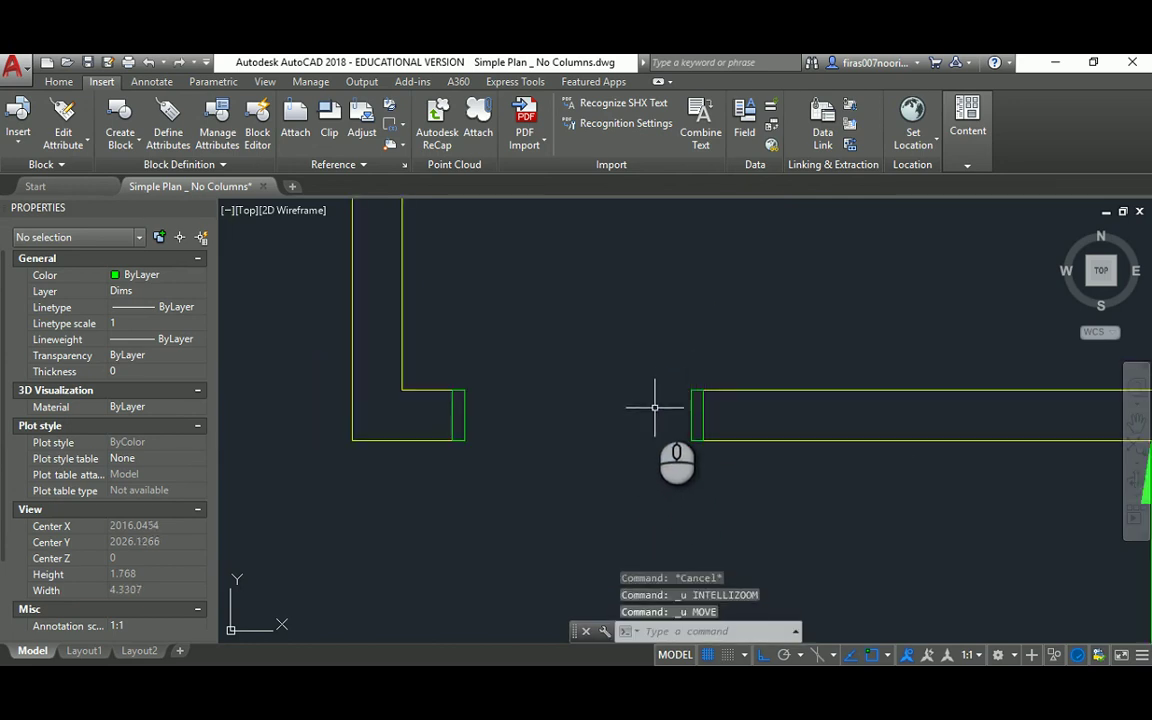
Delete the two leftover offset lines on the Walls layer that coincide with the door frames' inner edges
{"action": "left_click", "coordinate": [638, 367]}
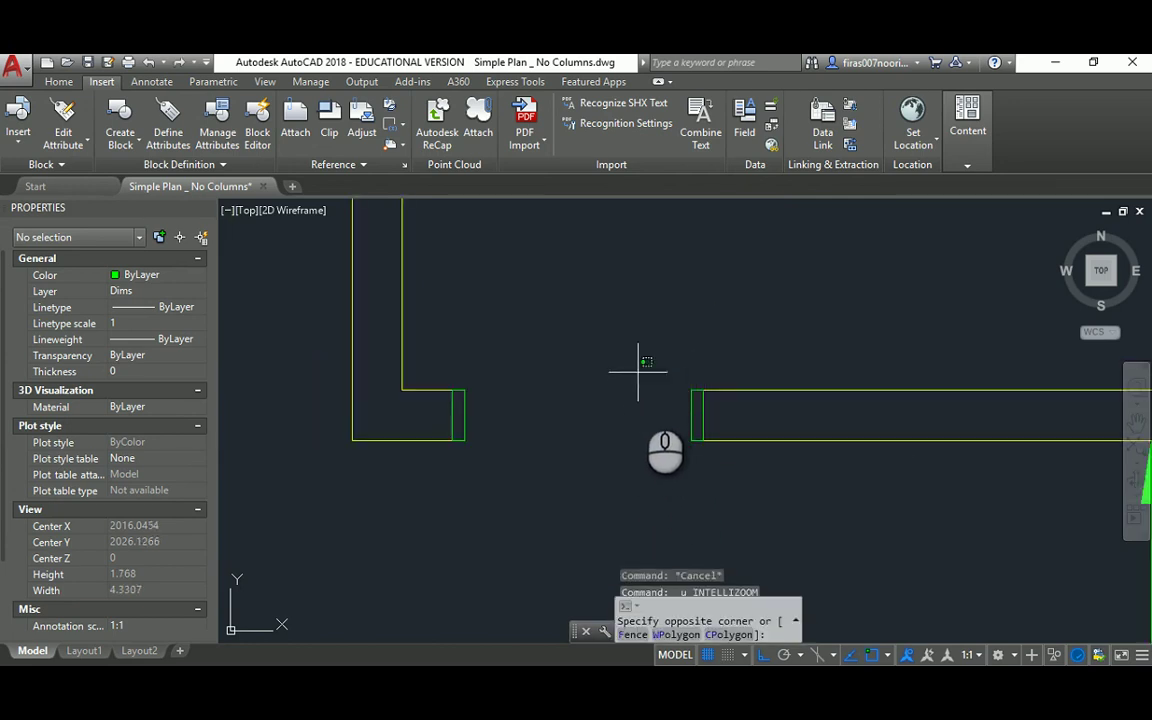
{"action": "left_click", "coordinate": [697, 474]}
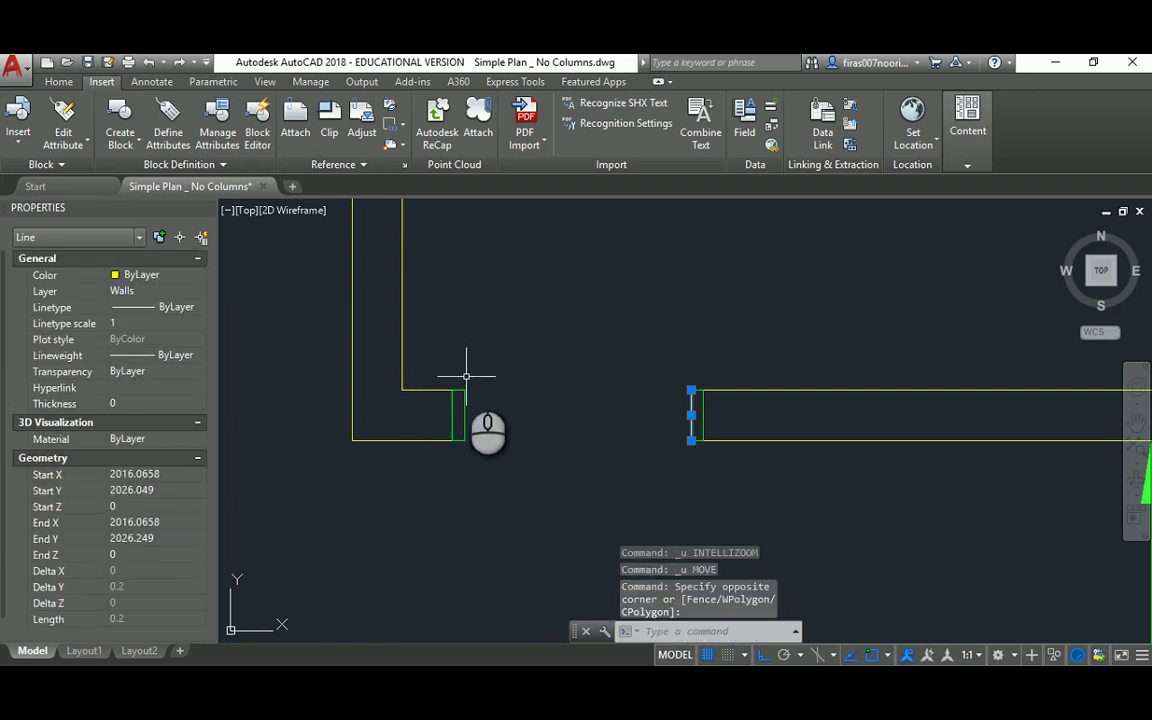
{"action": "left_click", "coordinate": [458, 371]}
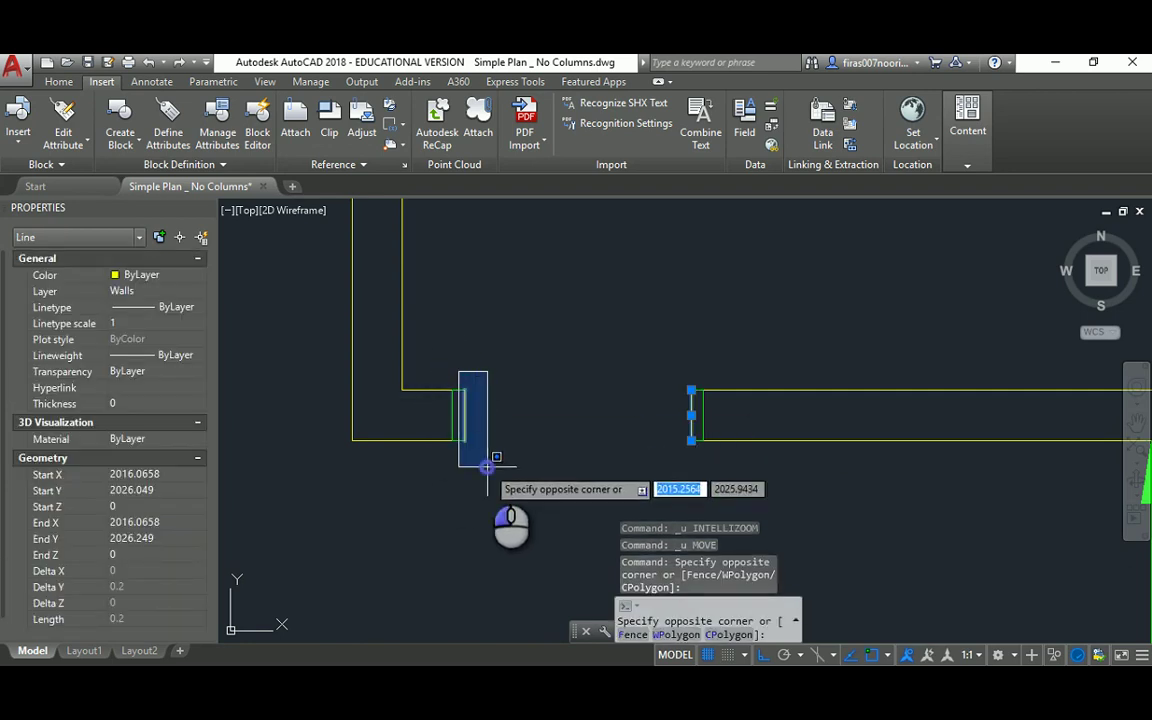
{"action": "left_click", "coordinate": [487, 467]}
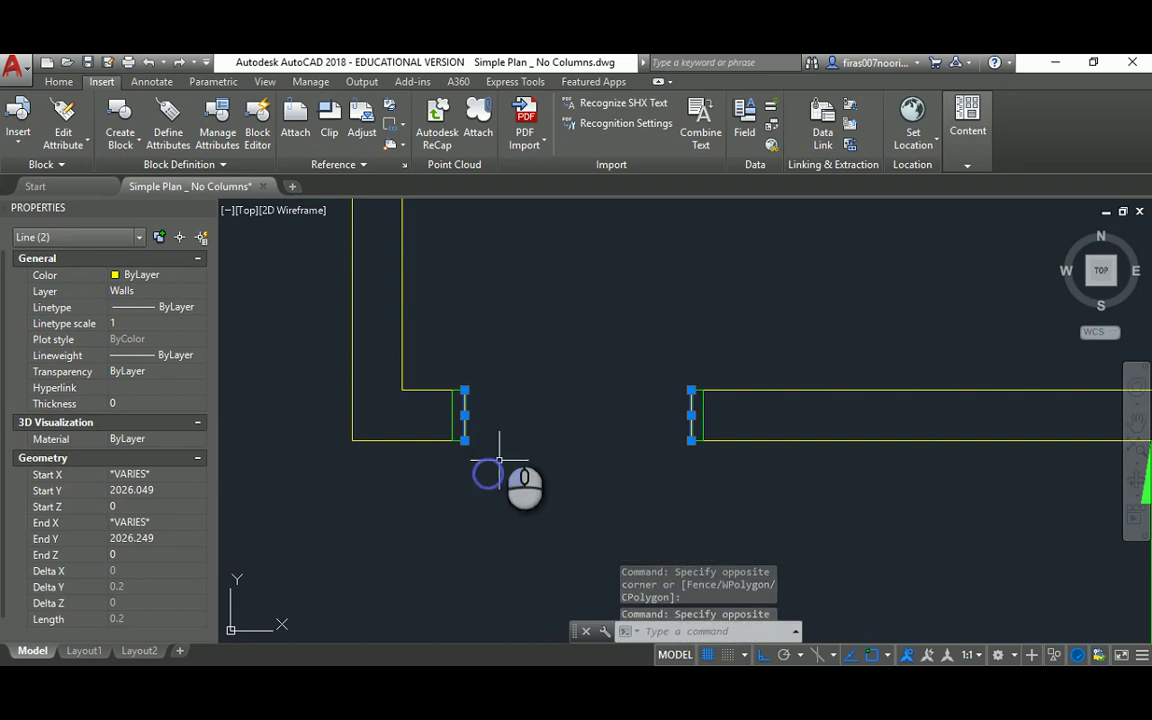
{"action": "left_click", "coordinate": [490, 350]}
{"action": "left_click", "coordinate": [464, 383]}
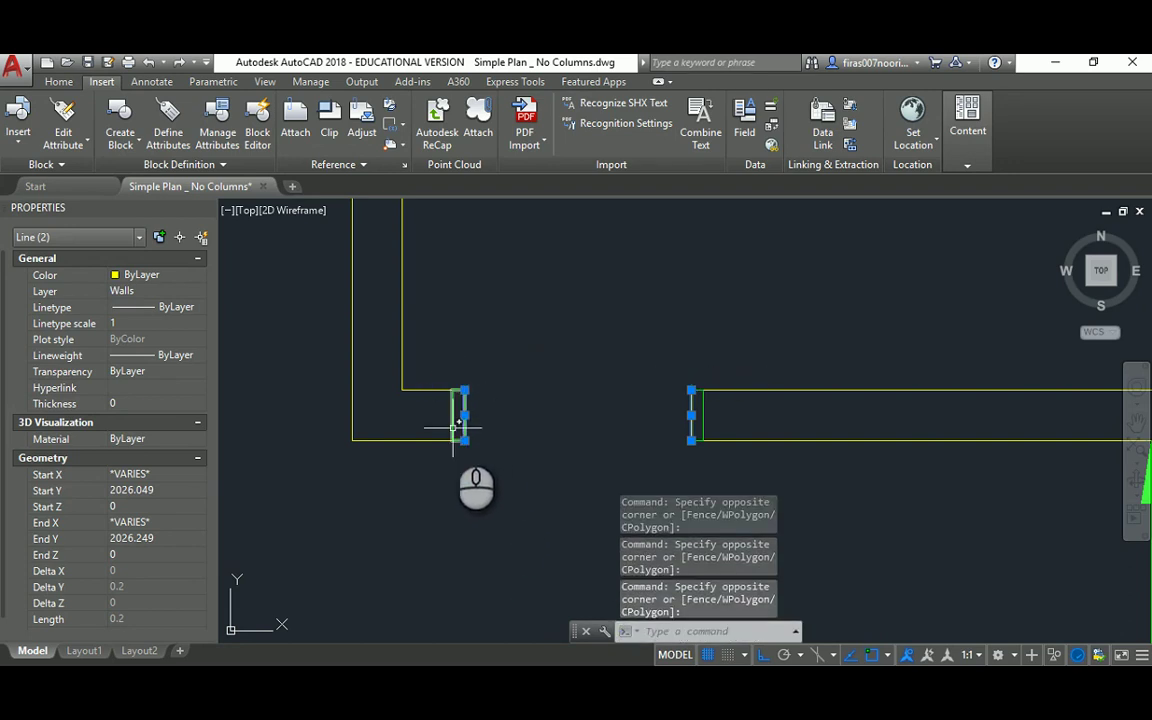
{"action": "key", "text": "Delete"}
Draw a closed door leaf outline 0.9 high and 0.05 wide, rising from the west door frame's upper inner corner
{"action": "middle_click_drag", "start_coordinate": [558, 337], "coordinate": [568, 410]}
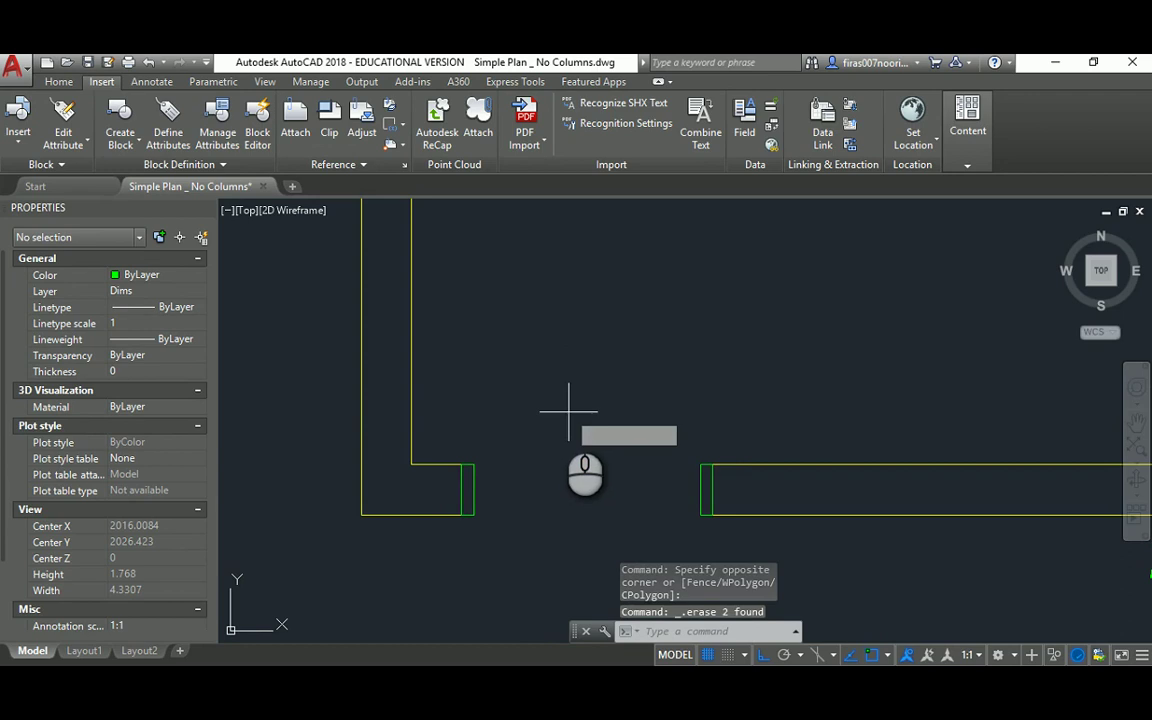
{"action": "type", "text": "l"}
{"action": "key", "text": "Return"}
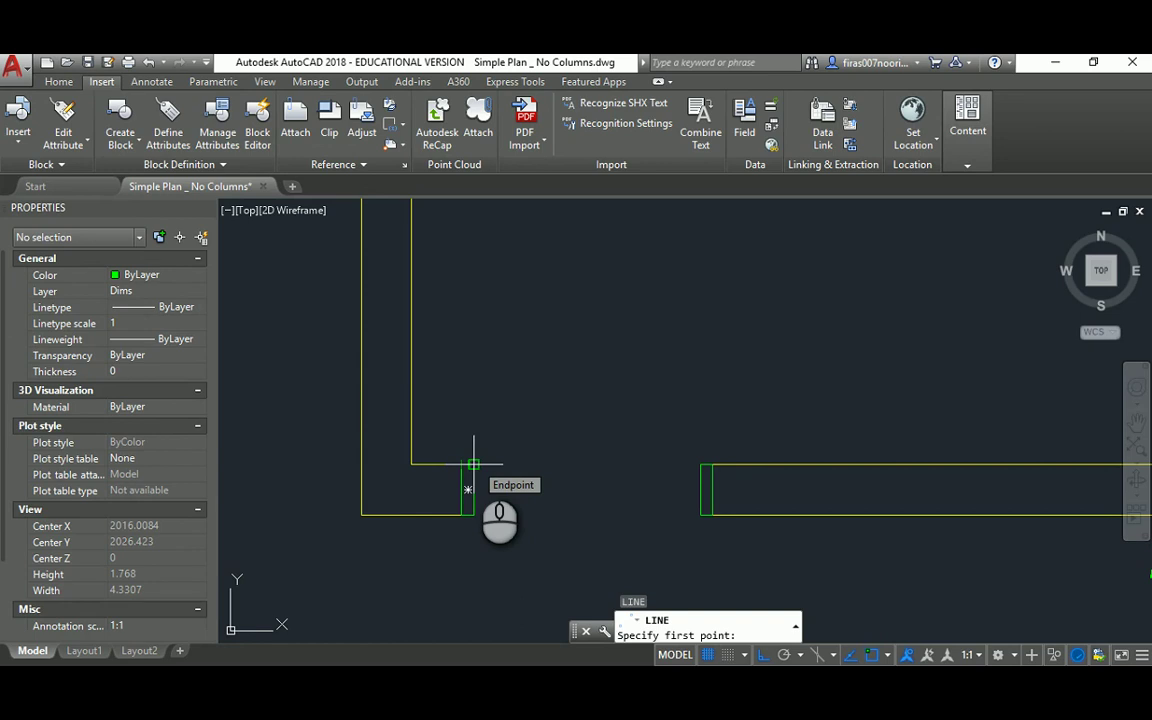
{"action": "left_click", "coordinate": [474, 464]}
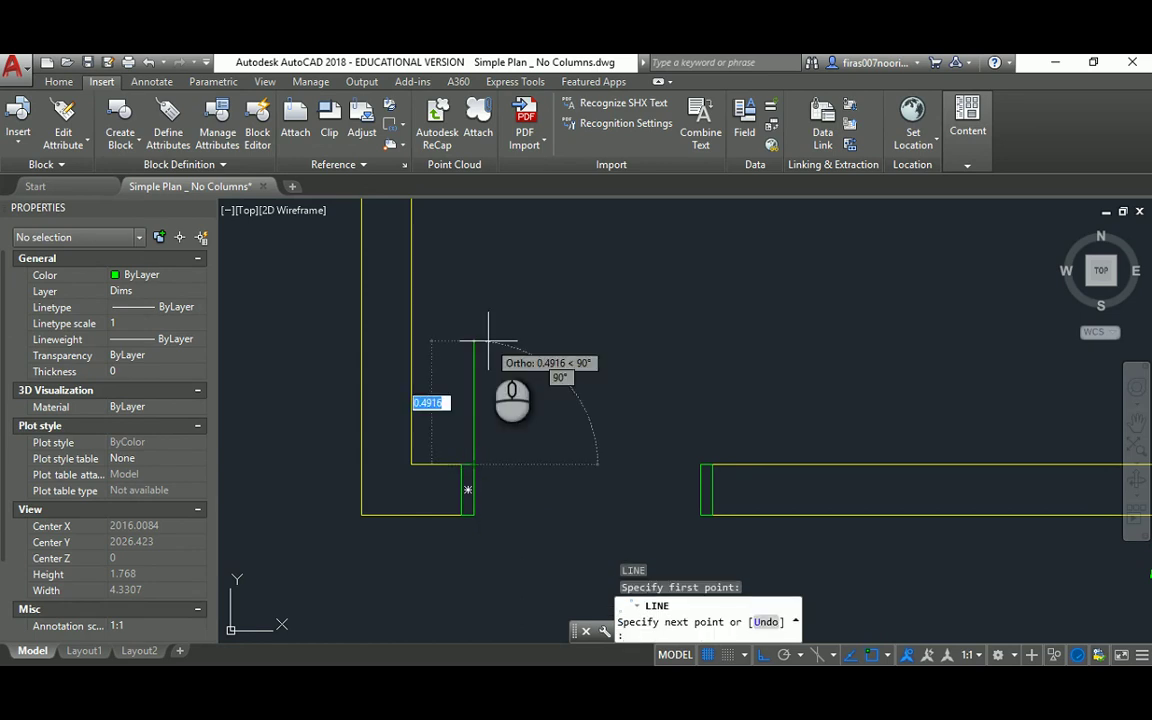
{"action": "type", "text": ".9"}
{"action": "key", "text": "Return"}
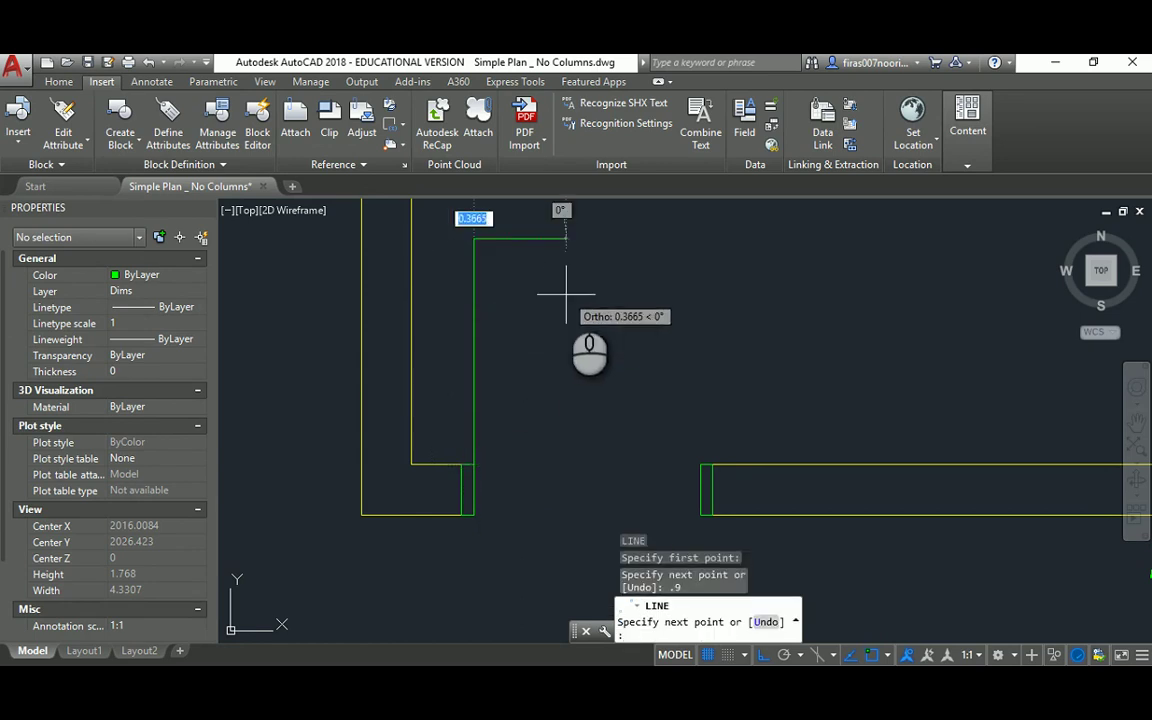
{"action": "type", "text": "0.05"}
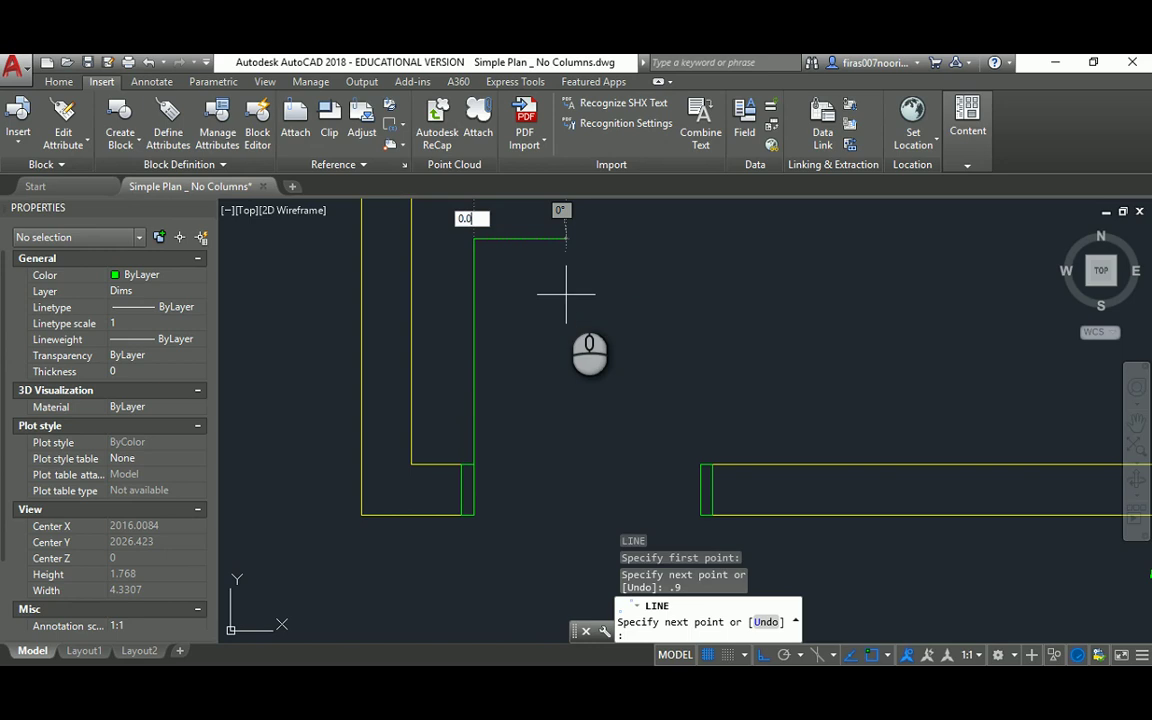
{"action": "key", "text": "Return"}
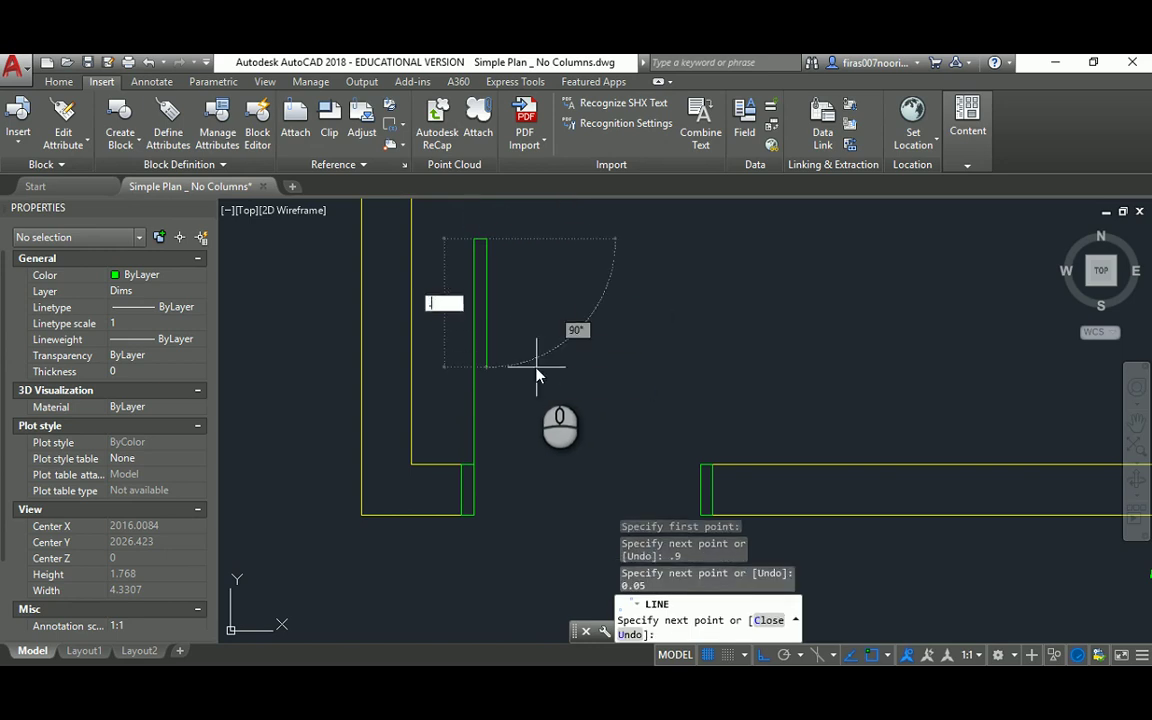
{"action": "type", "text": ".9"}
{"action": "key", "text": "Return"}
{"action": "type", "text": "c"}
{"action": "key", "text": "Return"}
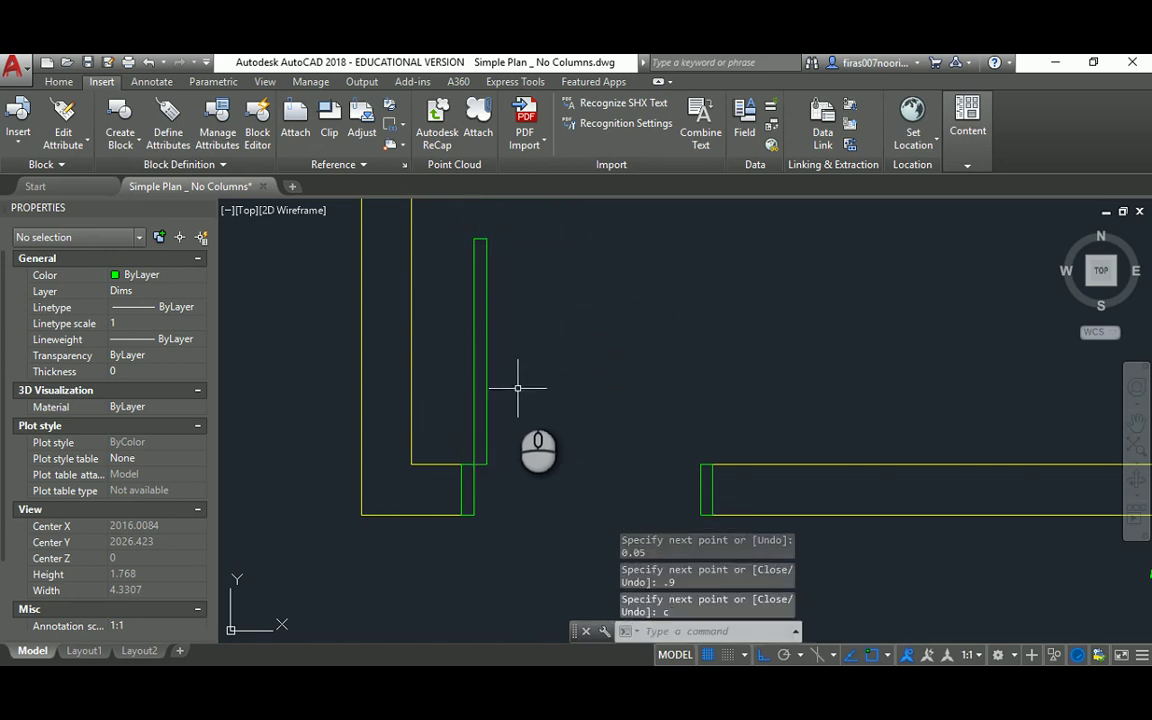
{"action": "key", "text": "Escape"}
{"action": "key", "text": "Escape"}
Draw a circle centred on the door leaf's lower hinge corner, with its radius reaching the leaf's upper end
{"action": "type", "text": "c"}
{"action": "key", "text": "Return"}
{"action": "left_click", "coordinate": [474, 464]}
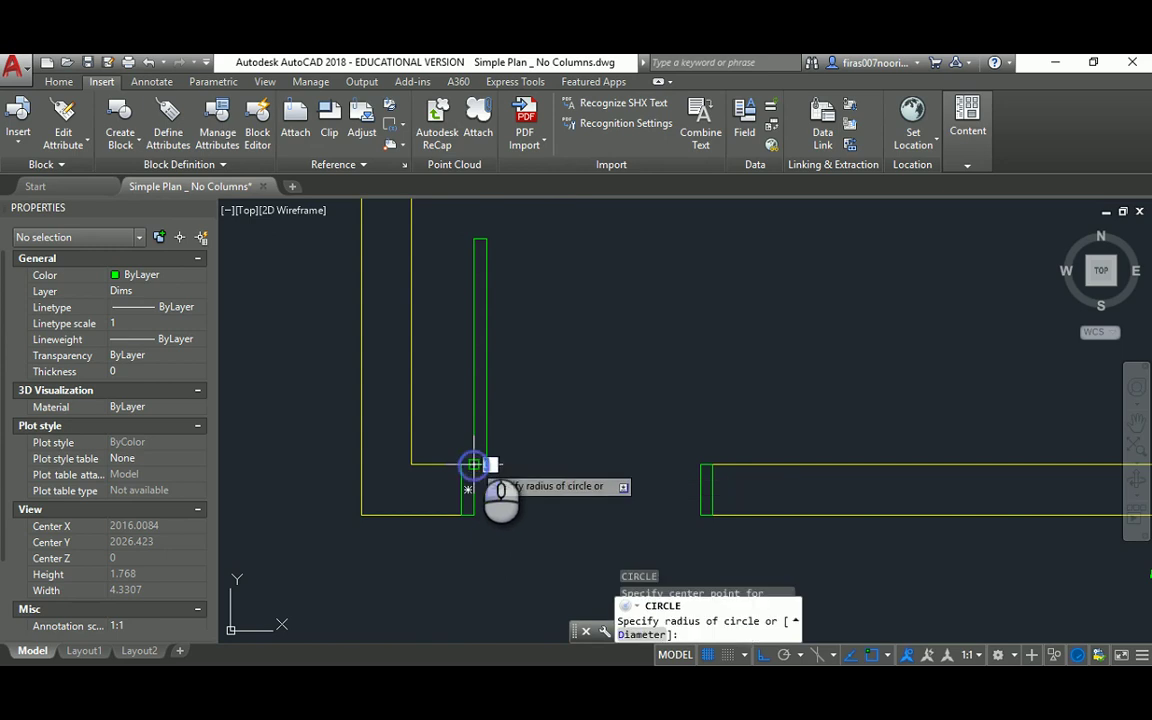
{"action": "left_click", "coordinate": [474, 240]}
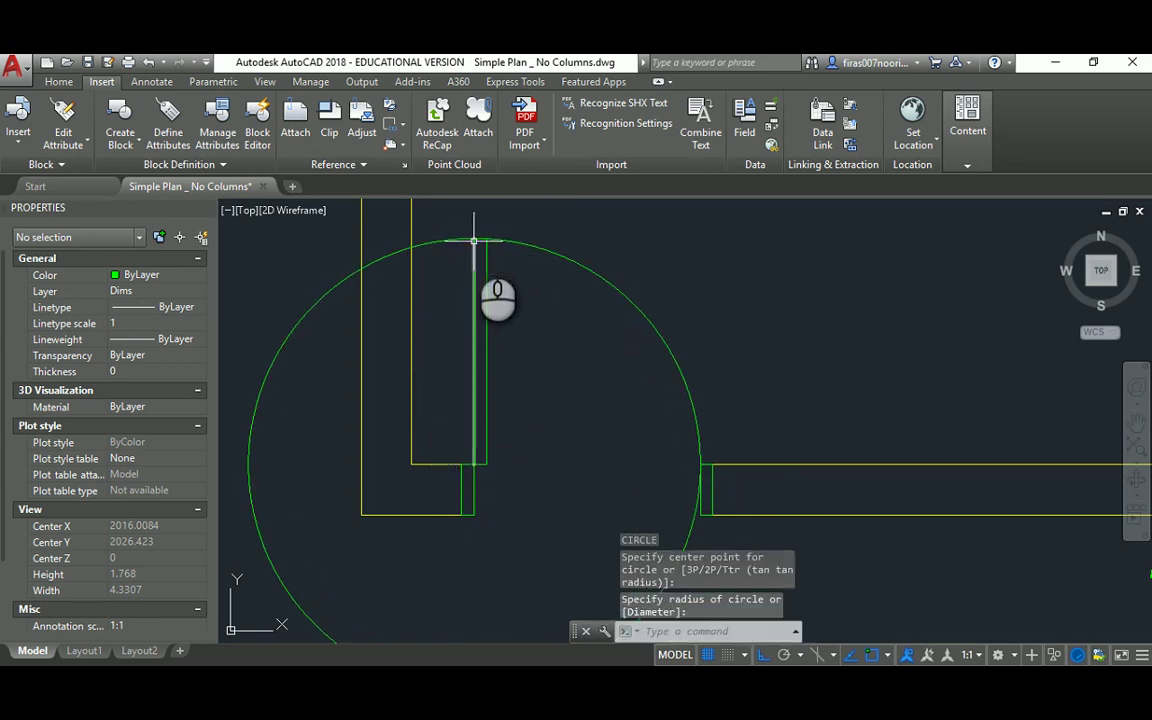
{"action": "key", "text": "Escape"}
{"action": "key", "text": "Escape"}
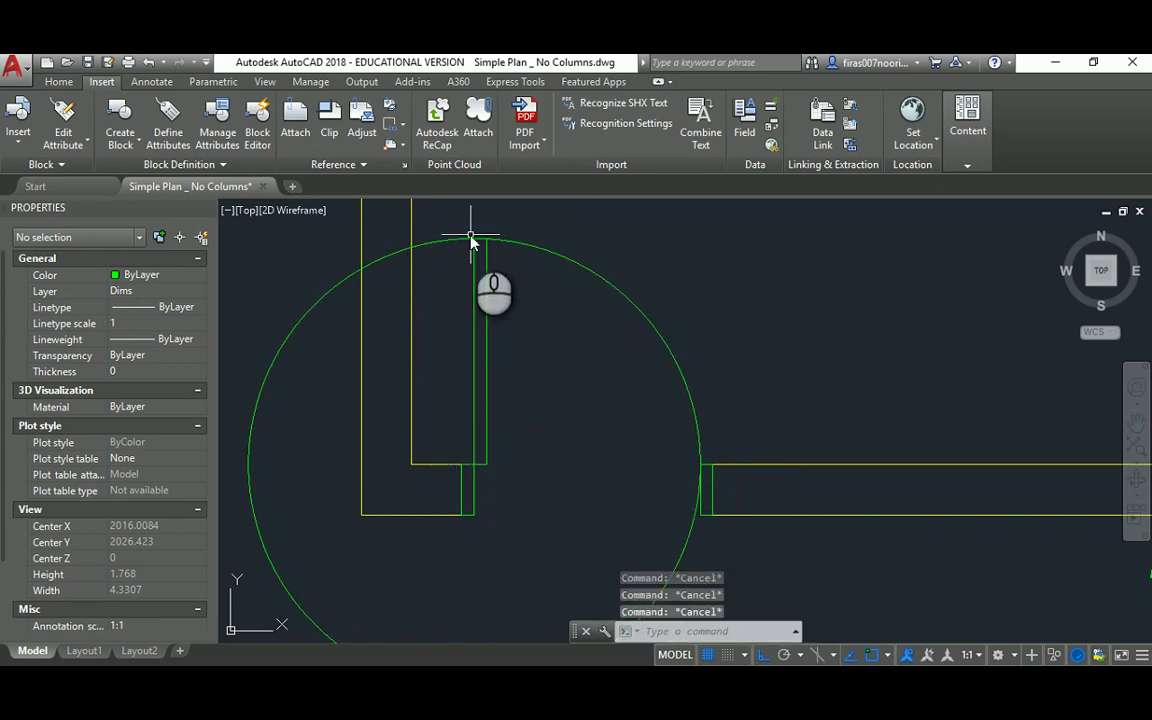
Trim the circle to a quarter-arc door swing between the leaf and the east door frame
{"action": "type", "text": "tr"}
{"action": "key", "text": "Return"}
{"action": "left_click", "coordinate": [474, 268]}
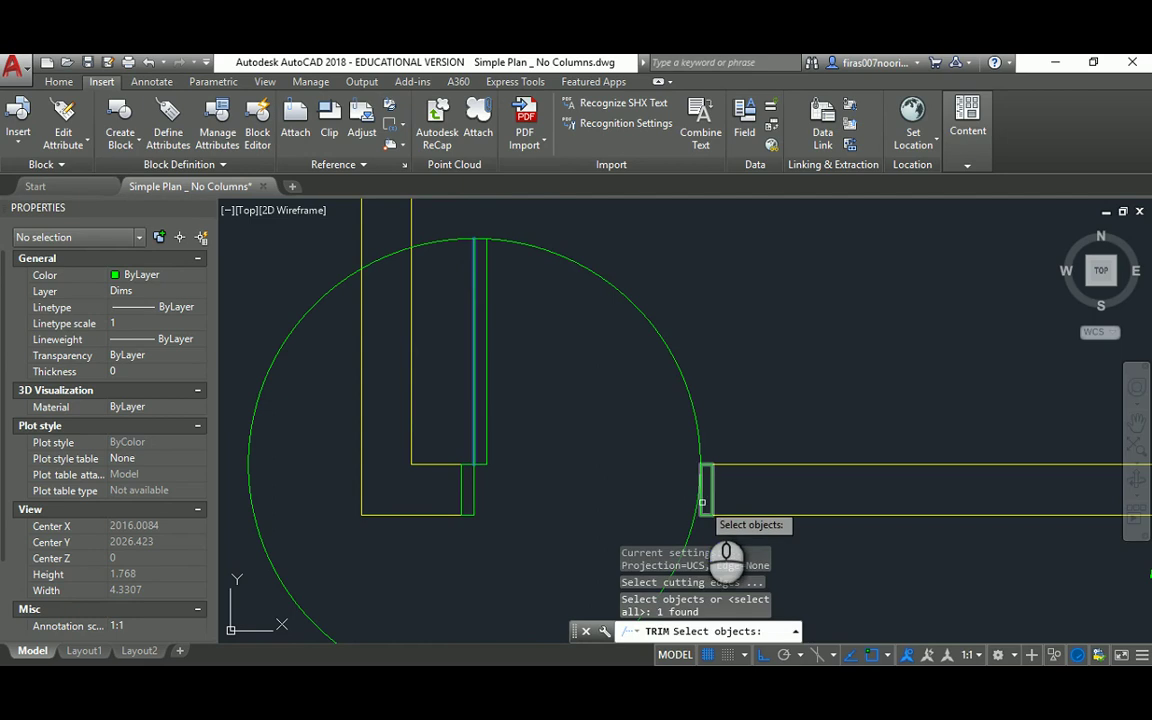
{"action": "left_click", "coordinate": [702, 502]}
{"action": "key", "text": "Return"}
{"action": "left_click", "coordinate": [340, 262]}
{"action": "left_click", "coordinate": [321, 314]}
{"action": "key", "text": "Escape"}
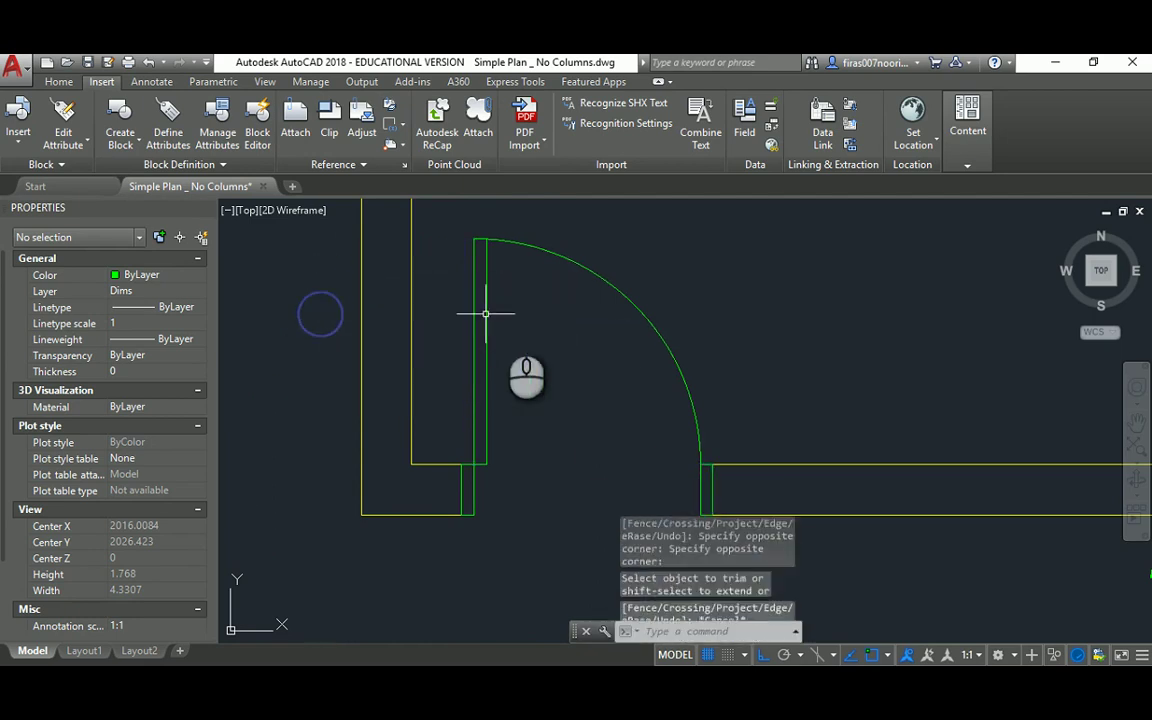
Copy the complete door, with leaf, swing arc and both frames, straight up into the upper west room
{"action": "scroll", "coordinate": [486, 314], "scroll_direction": "down", "scroll_amount": 2}
{"action": "key", "text": "Escape"}
{"action": "key", "text": "Escape"}
{"action": "key", "text": "Escape"}
{"action": "type", "text": "c"}
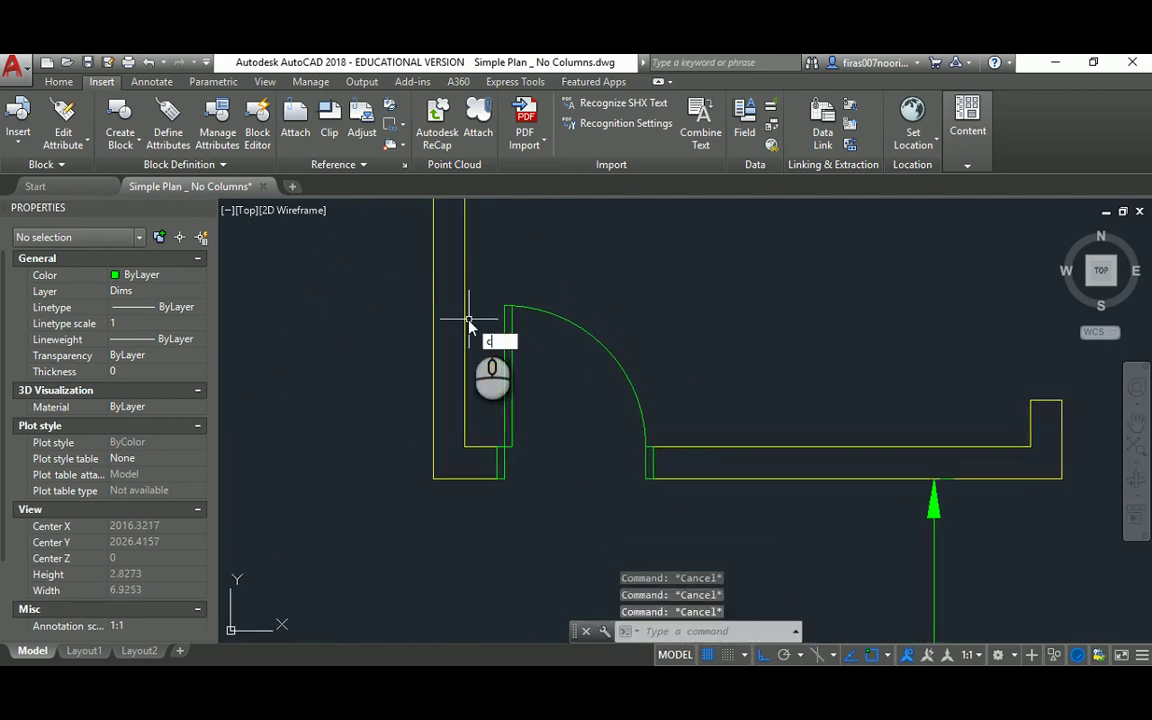
{"action": "type", "text": "o"}
{"action": "key", "text": "Return"}
{"action": "left_click", "coordinate": [621, 300]}
{"action": "left_click", "coordinate": [496, 360]}
{"action": "scroll", "coordinate": [502, 455], "scroll_direction": "up", "scroll_amount": 2}
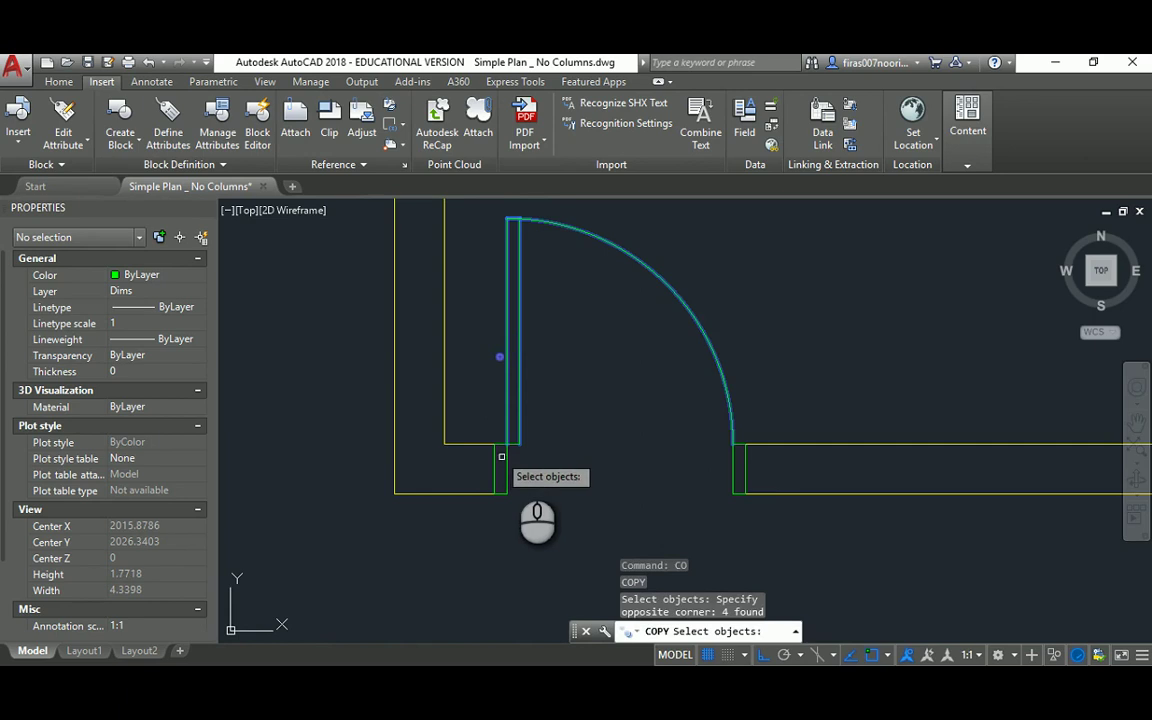
{"action": "left_click", "coordinate": [533, 423]}
{"action": "left_click", "coordinate": [499, 458]}
{"action": "left_click", "coordinate": [733, 451]}
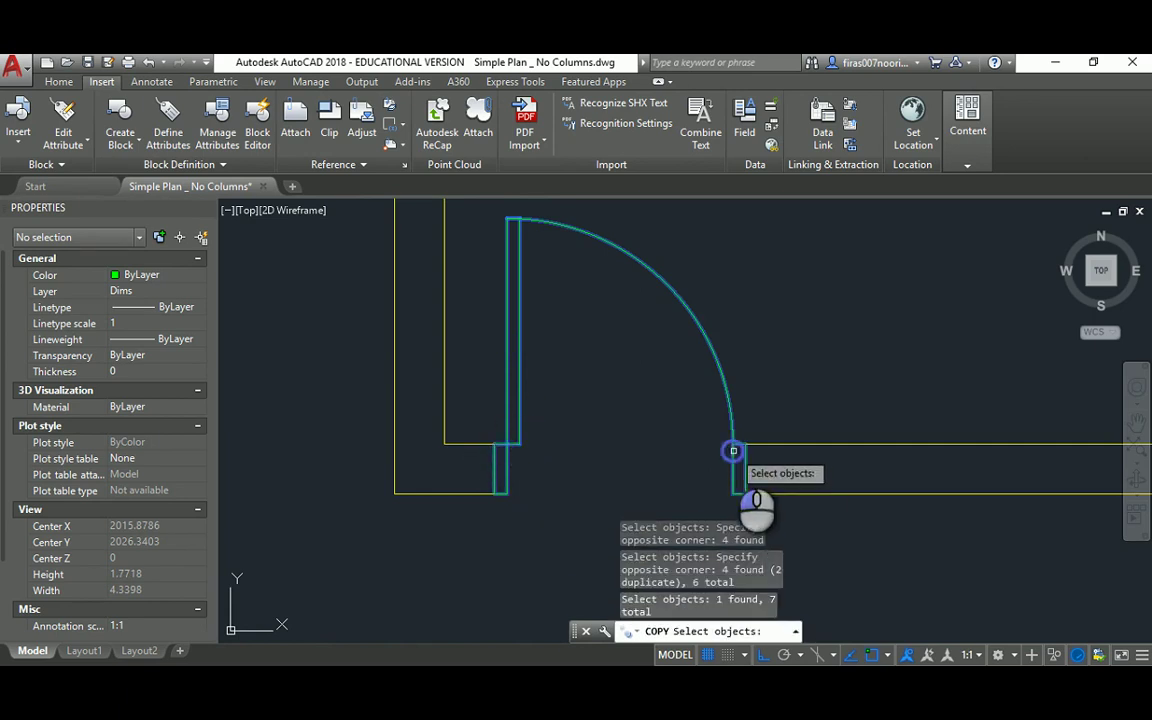
{"action": "scroll", "coordinate": [700, 445], "scroll_direction": "down", "scroll_amount": 4}
{"action": "key", "text": "Return"}
{"action": "left_click", "coordinate": [725, 366]}
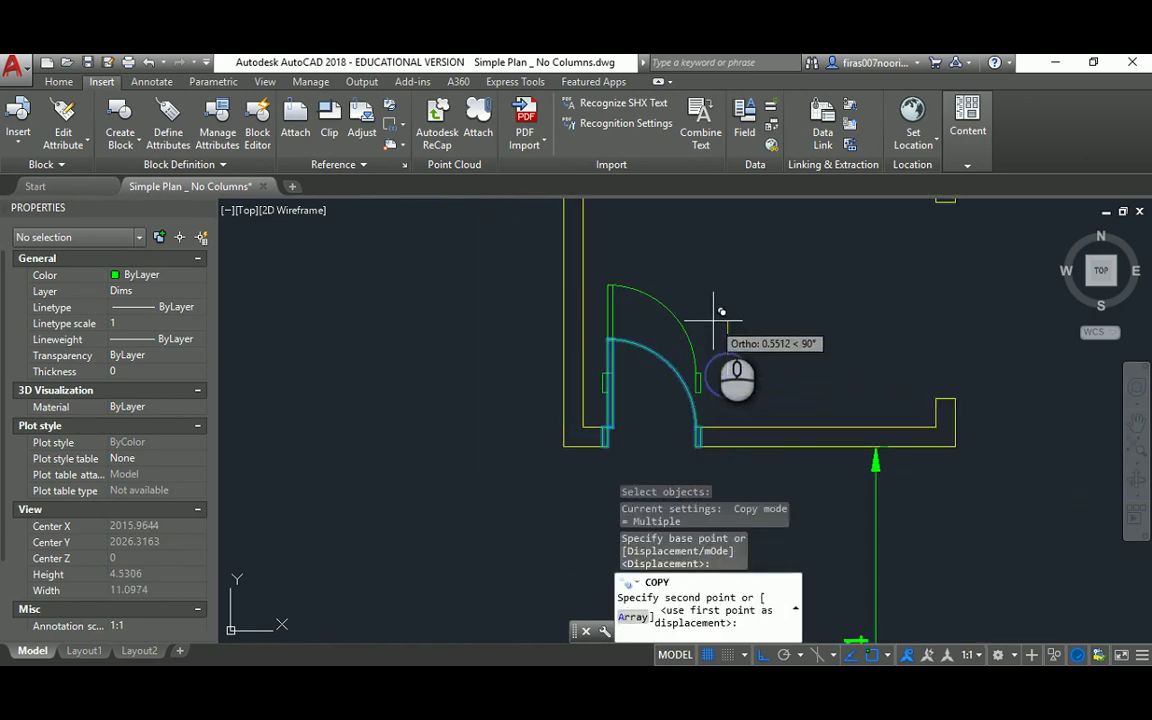
{"action": "scroll", "coordinate": [713, 321], "scroll_direction": "down", "scroll_amount": 2}
{"action": "middle_click_drag", "start_coordinate": [712, 301], "coordinate": [683, 428]}
{"action": "scroll", "coordinate": [683, 428], "scroll_direction": "down", "scroll_amount": 2}
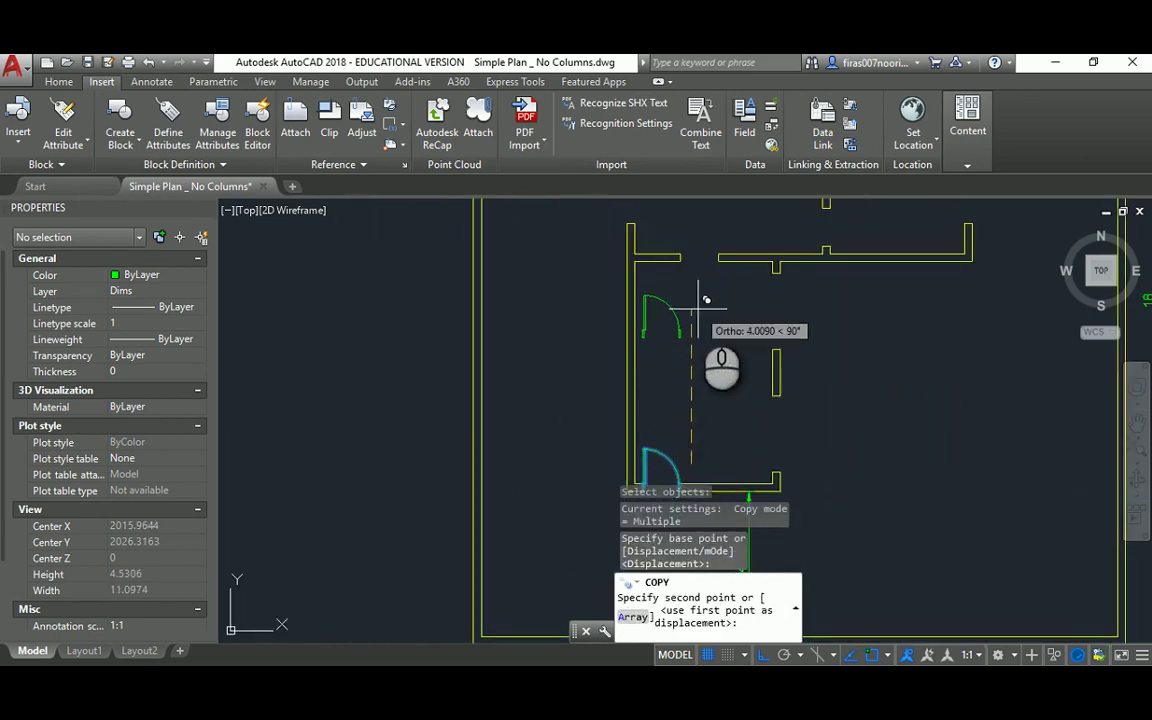
{"action": "scroll", "coordinate": [700, 305], "scroll_direction": "down", "scroll_amount": 4}
{"action": "left_click", "coordinate": [710, 295]}
{"action": "key", "text": "Escape"}
Move the copied door into the opening in the horizontal wall between the lower and upper rooms, aligned to its west jamb
{"action": "type", "text": "m"}
{"action": "key", "text": "Return"}
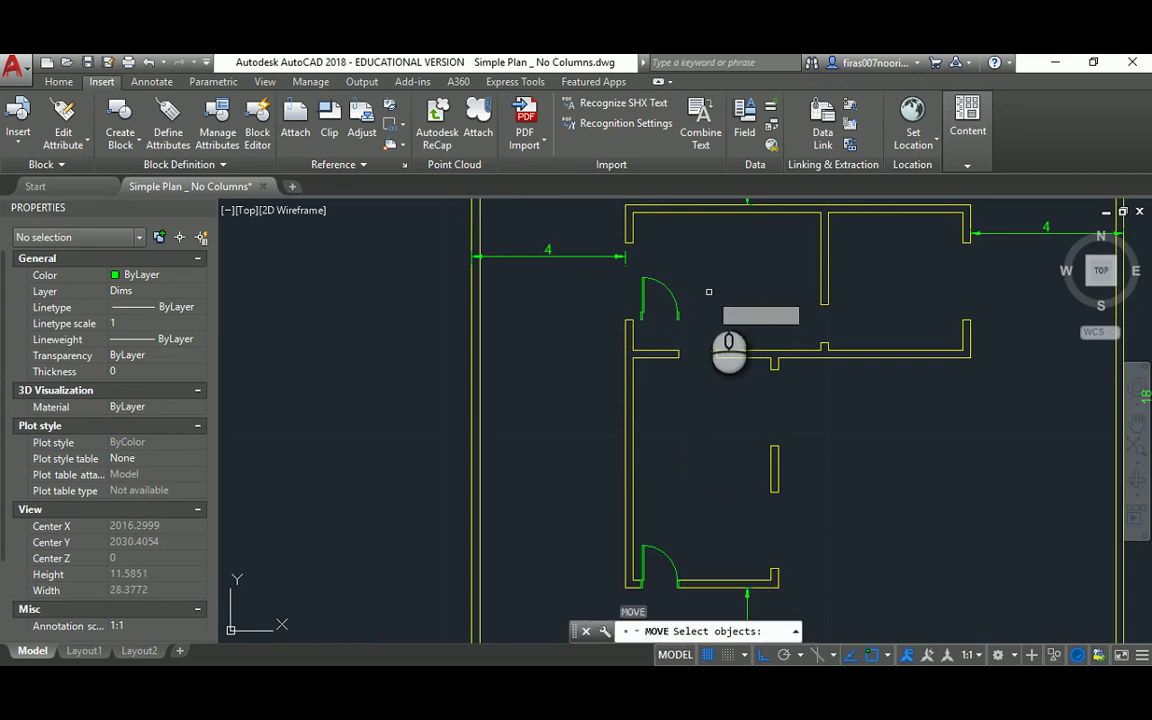
{"action": "left_click", "coordinate": [691, 272]}
{"action": "left_click", "coordinate": [648, 316]}
{"action": "scroll", "coordinate": [648, 316], "scroll_direction": "up", "scroll_amount": 4}
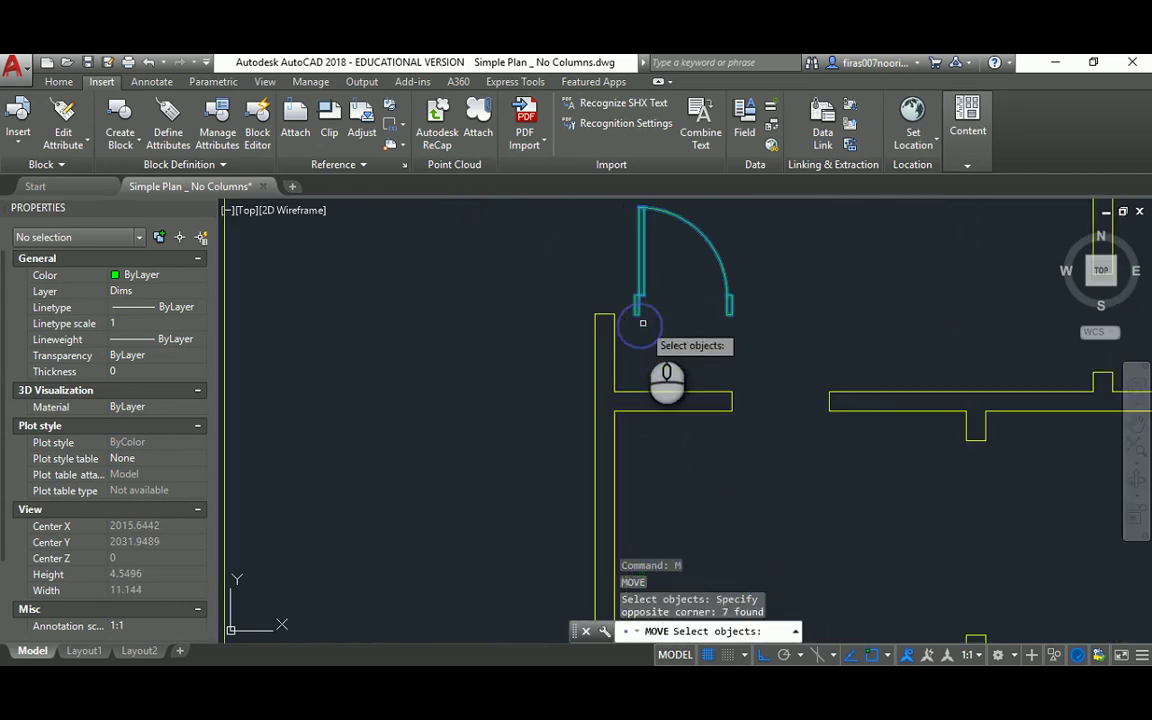
{"action": "key", "text": "Return"}
{"action": "left_click", "coordinate": [637, 306]}
{"action": "key", "text": "Escape"}
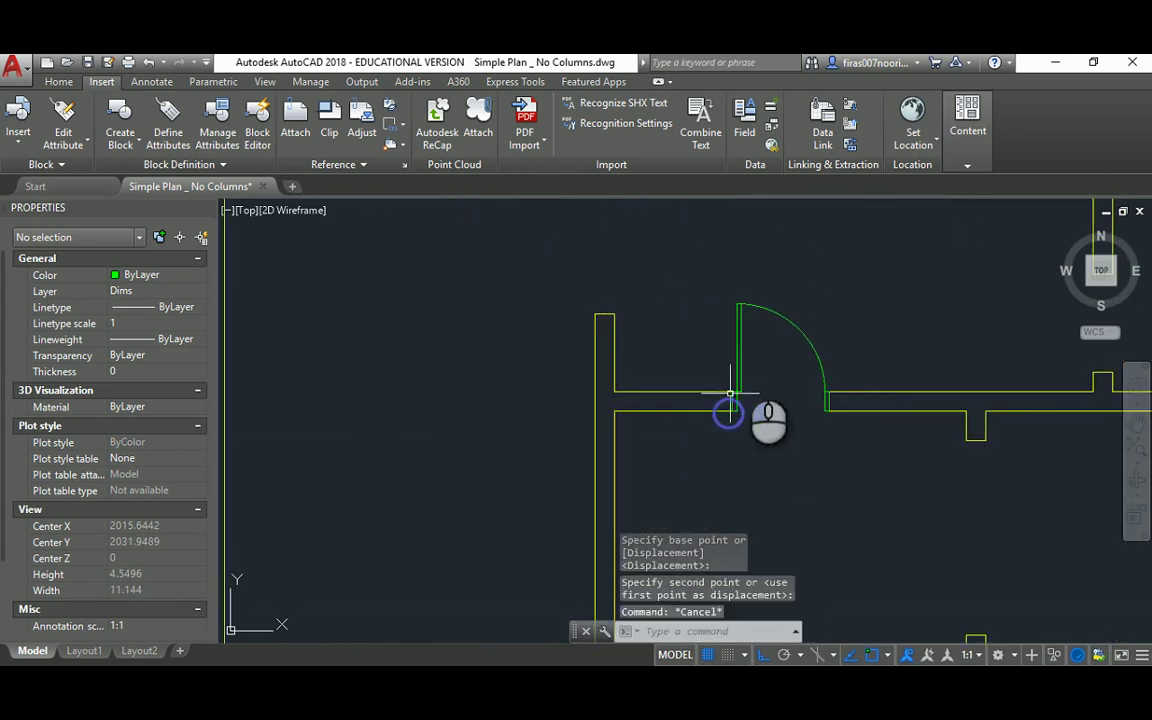
Copy the door just placed in the horizontal wall straight up into the room above
{"action": "middle_click_drag", "start_coordinate": [735, 405], "coordinate": [665, 425]}
{"action": "type", "text": "co"}
{"action": "key", "text": "Return"}
{"action": "type", "text": "p"}
{"action": "key", "text": "Return"}
{"action": "key", "text": "Return"}
{"action": "left_click", "coordinate": [691, 388]}
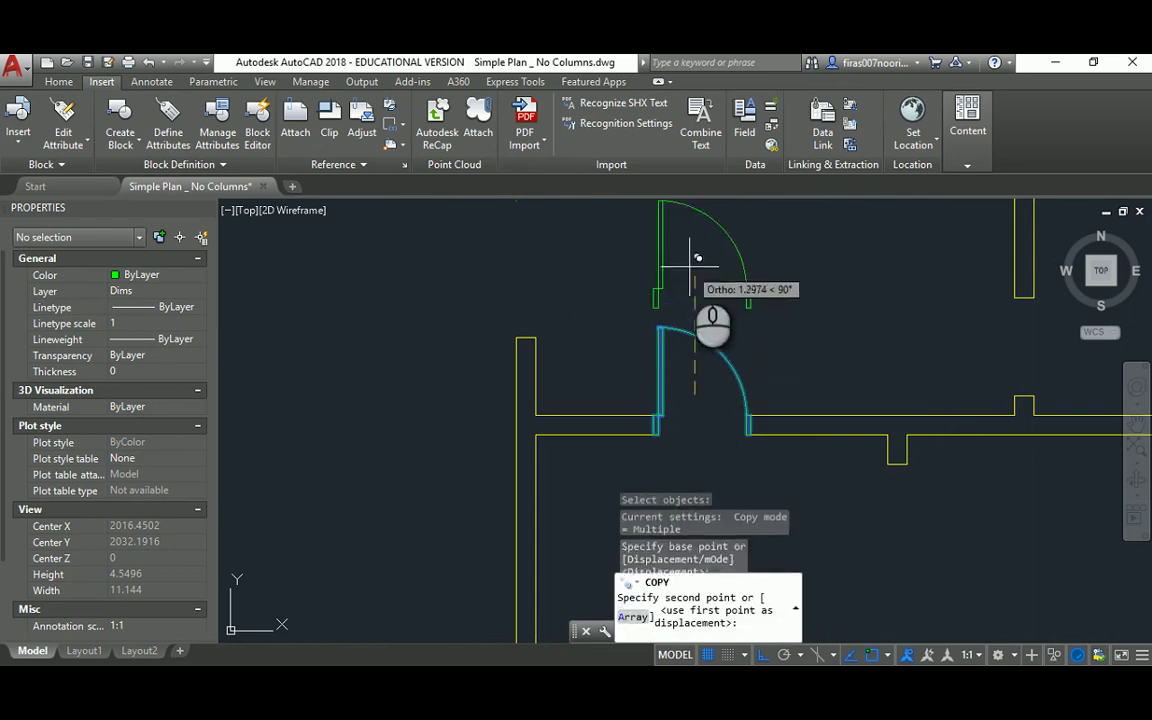
{"action": "scroll", "coordinate": [685, 262], "scroll_direction": "down", "scroll_amount": 2}
{"action": "left_click", "coordinate": [700, 258]}
{"action": "key", "text": "Escape"}
{"action": "key", "text": "Escape"}
{"action": "key", "text": "Escape"}
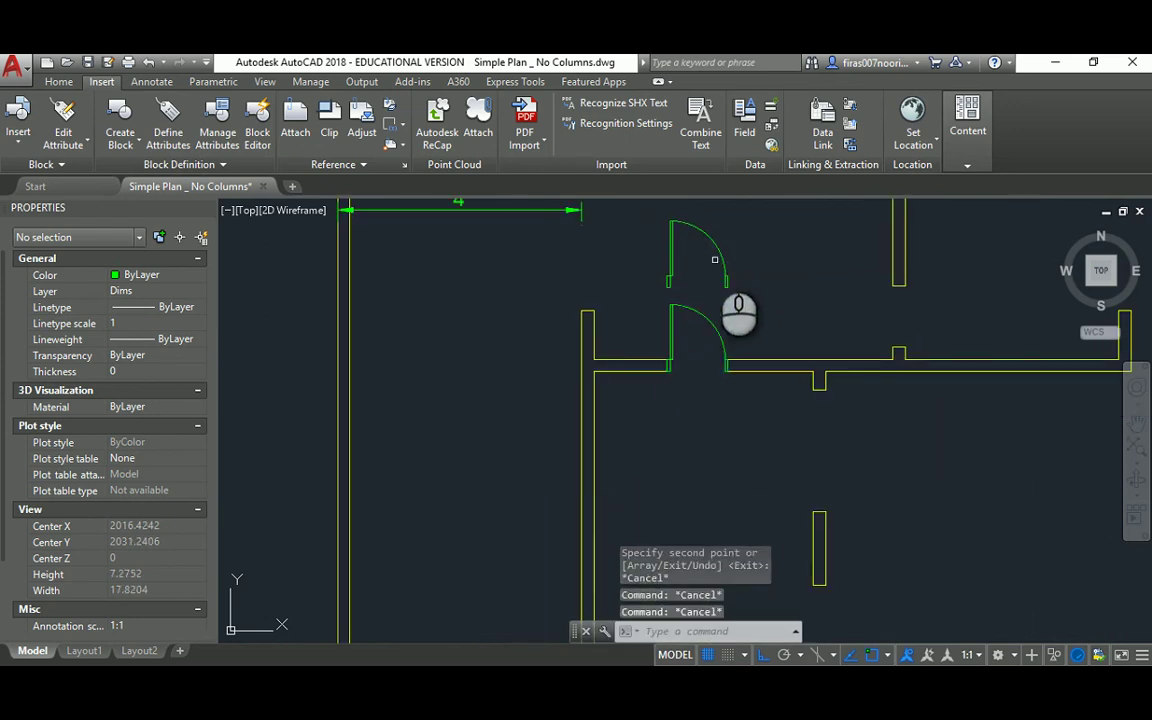
Rotate the upper door copy 90° counterclockwise
{"action": "middle_click_drag", "start_coordinate": [714, 259], "coordinate": [703, 328]}
{"action": "type", "text": "ro"}
{"action": "key", "text": "Return"}
{"action": "left_click", "coordinate": [740, 273]}
{"action": "left_click", "coordinate": [641, 361]}
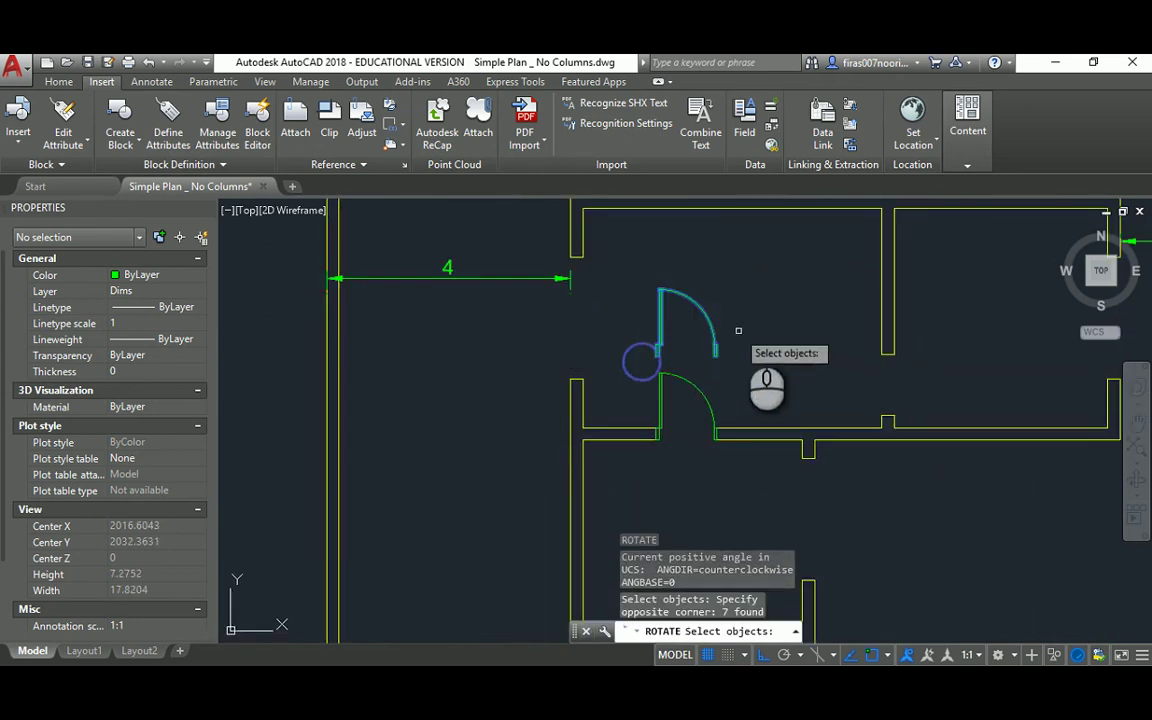
{"action": "scroll", "coordinate": [687, 345], "scroll_direction": "up", "scroll_amount": 2}
{"action": "key", "text": "Return"}
{"action": "left_click", "coordinate": [825, 336]}
{"action": "left_click", "coordinate": [826, 297]}
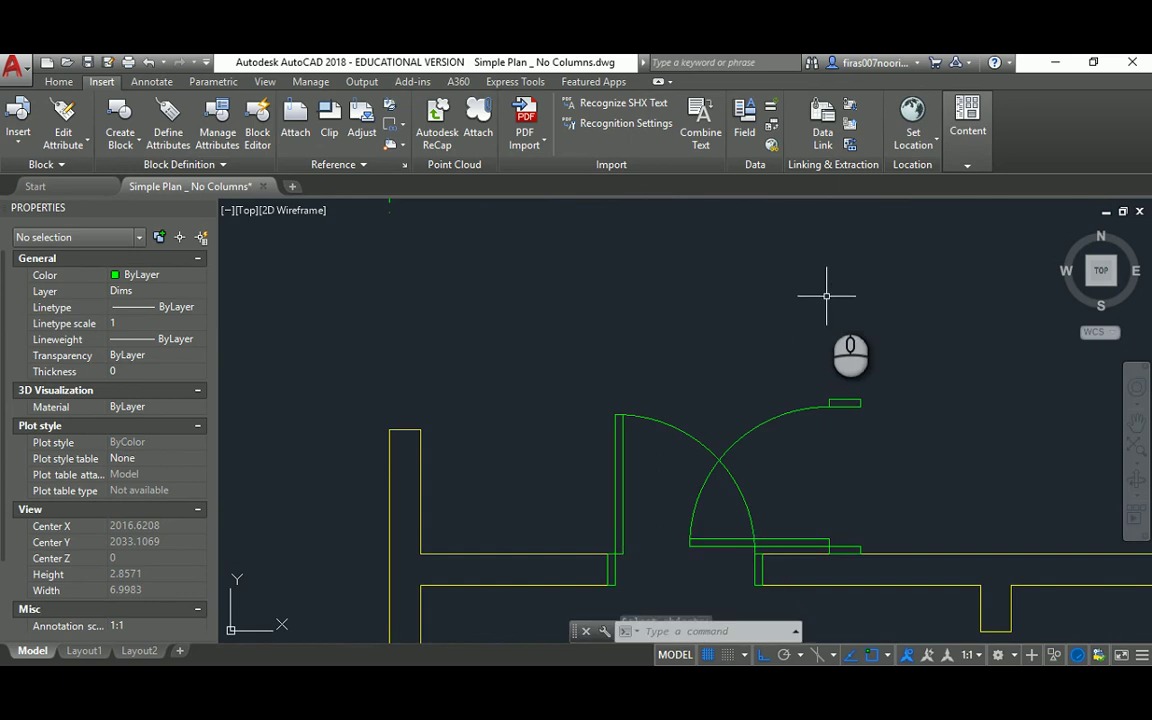
{"action": "key", "text": "Escape"}
Move the rotated door into the opening of the vertical partition between the two upper rooms
{"action": "left_click_drag", "start_coordinate": [854, 333], "coordinate": [725, 274]}
{"action": "type", "text": "m"}
{"action": "key", "text": "Return"}
{"action": "type", "text": "p"}
{"action": "key", "text": "Return"}
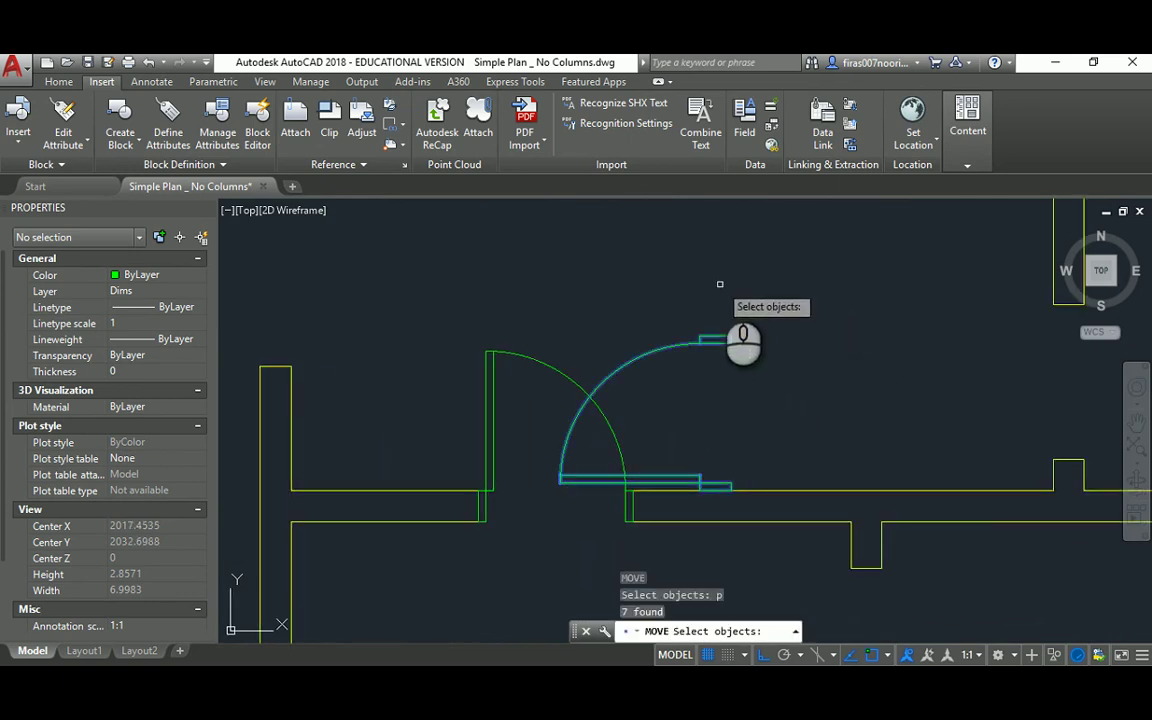
{"action": "key", "text": "Return"}
{"action": "left_click", "coordinate": [731, 487]}
{"action": "middle_click_drag", "start_coordinate": [887, 424], "coordinate": [575, 366]}
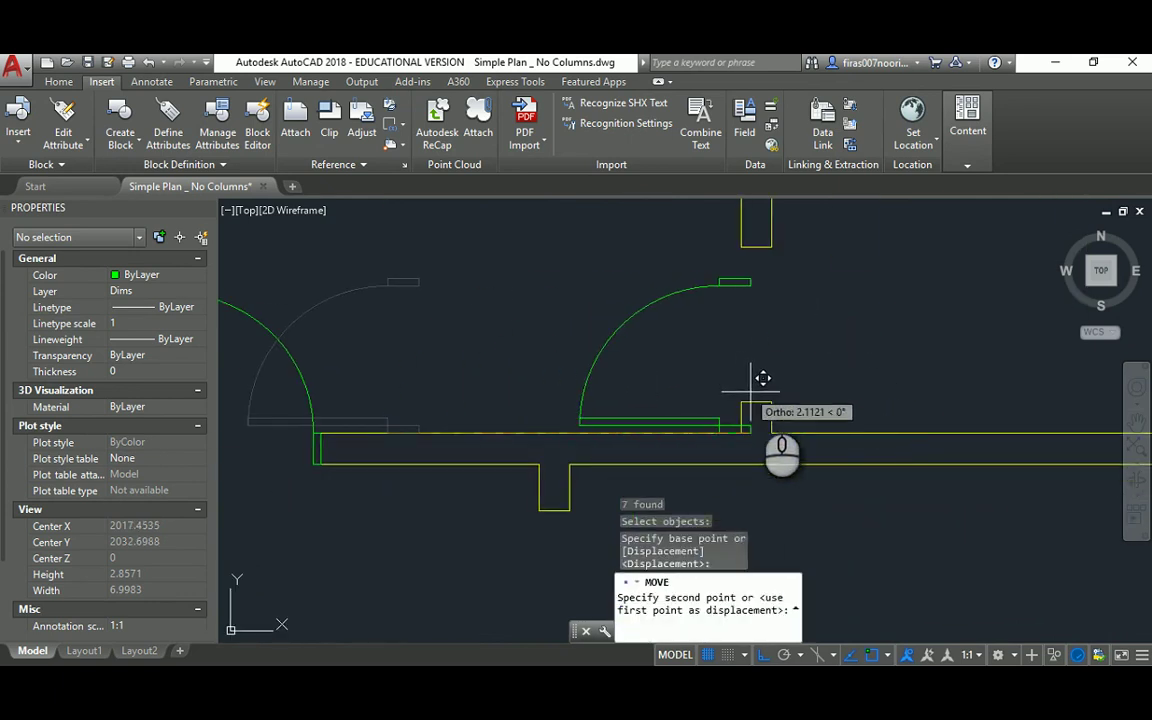
{"action": "key", "text": "Escape"}
{"action": "key", "text": "Escape"}
Keep Dims as the current layer and set the colour for new objects to Cyan
{"action": "scroll", "coordinate": [663, 316], "scroll_direction": "down", "scroll_amount": 5}
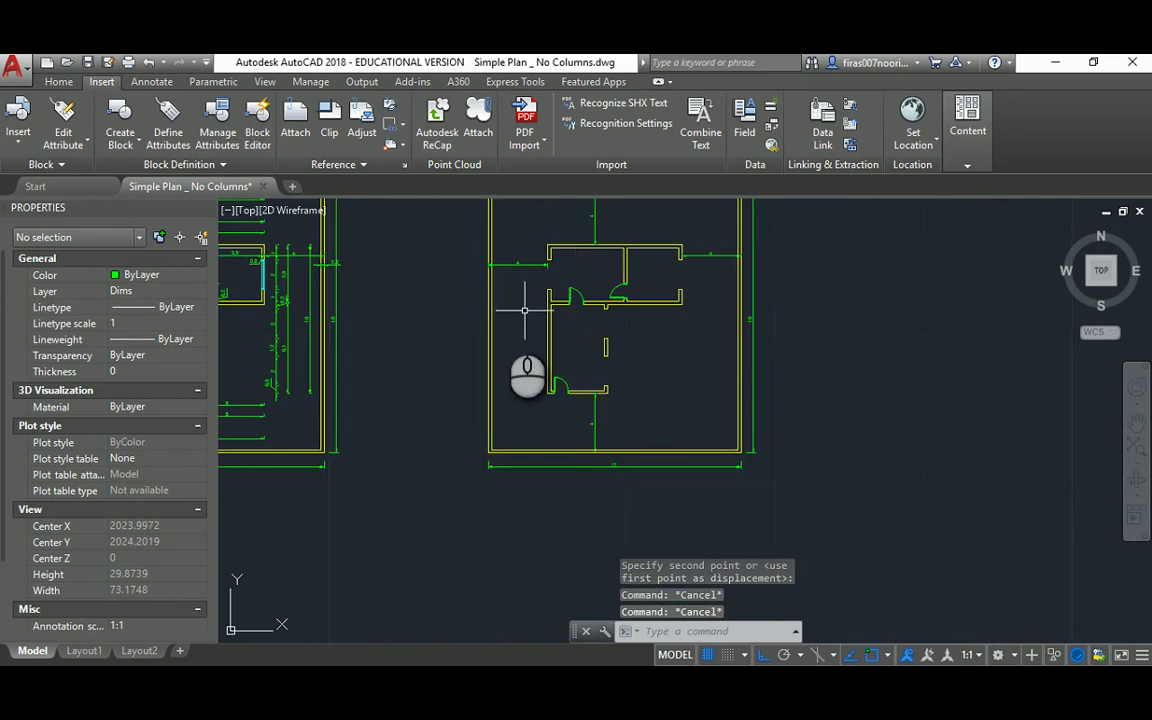
{"action": "middle_click_drag", "start_coordinate": [507, 320], "coordinate": [821, 360]}
{"action": "scroll", "coordinate": [474, 330], "scroll_direction": "up", "scroll_amount": 2}
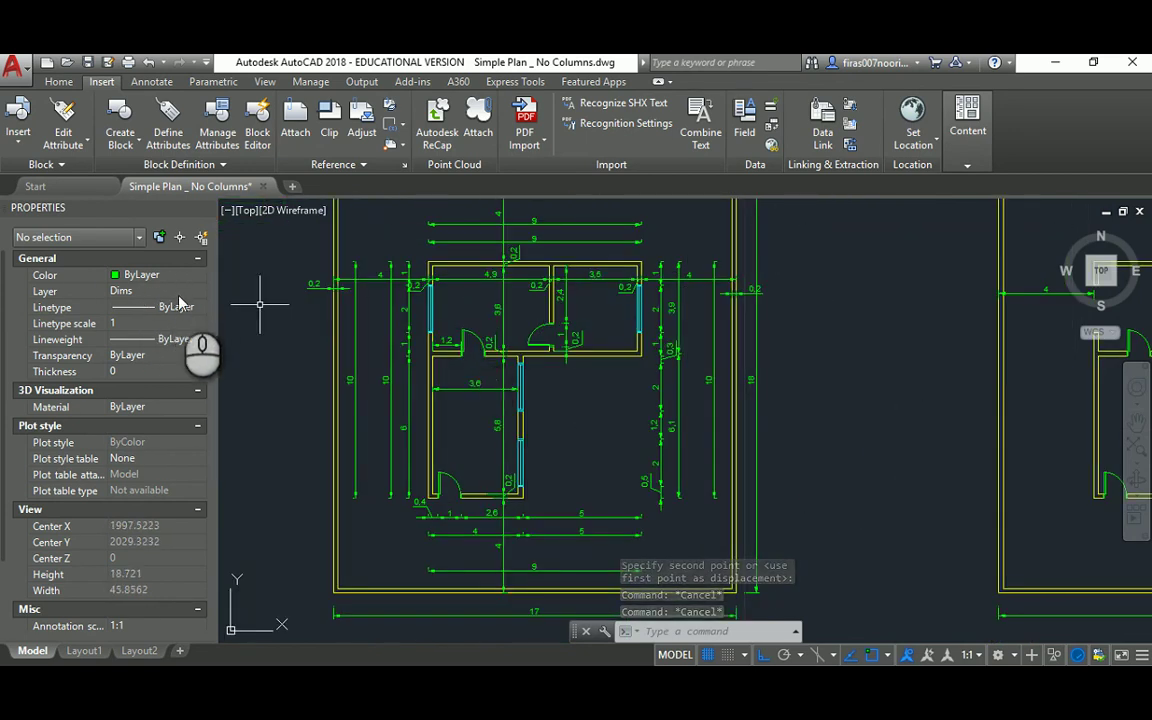
{"action": "key", "text": "Escape"}
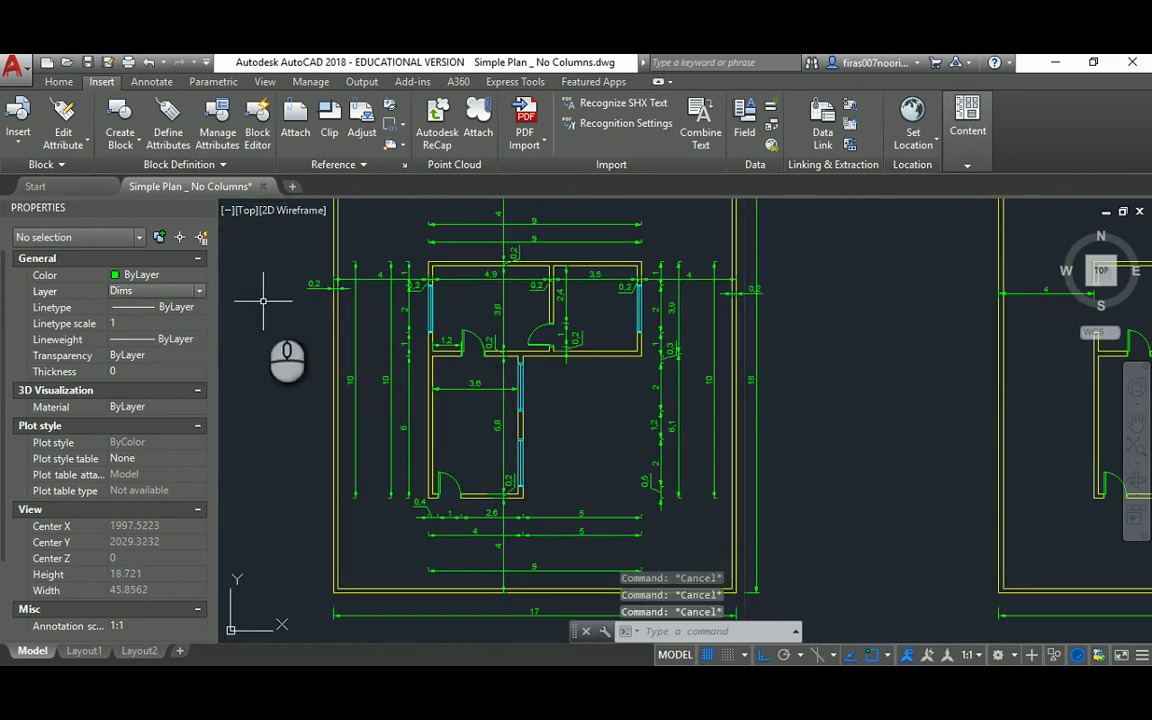
{"action": "left_click", "coordinate": [170, 292]}
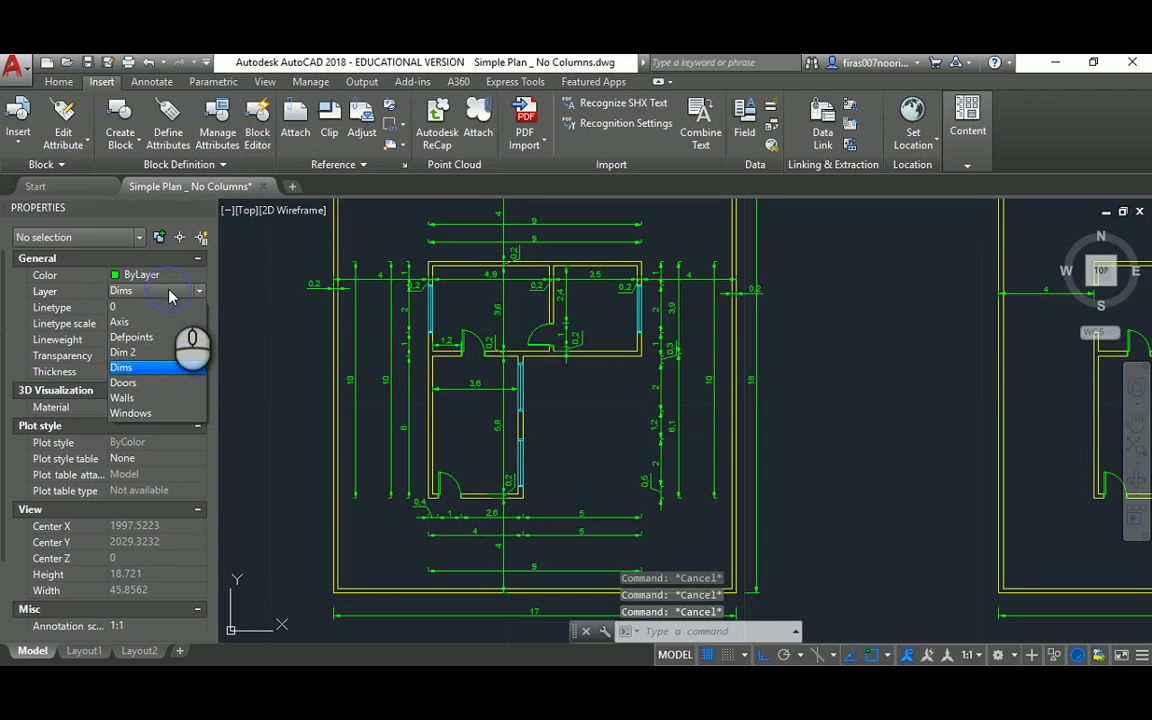
{"action": "left_click", "coordinate": [143, 368]}
{"action": "middle_click_drag", "start_coordinate": [222, 283], "coordinate": [335, 290]}
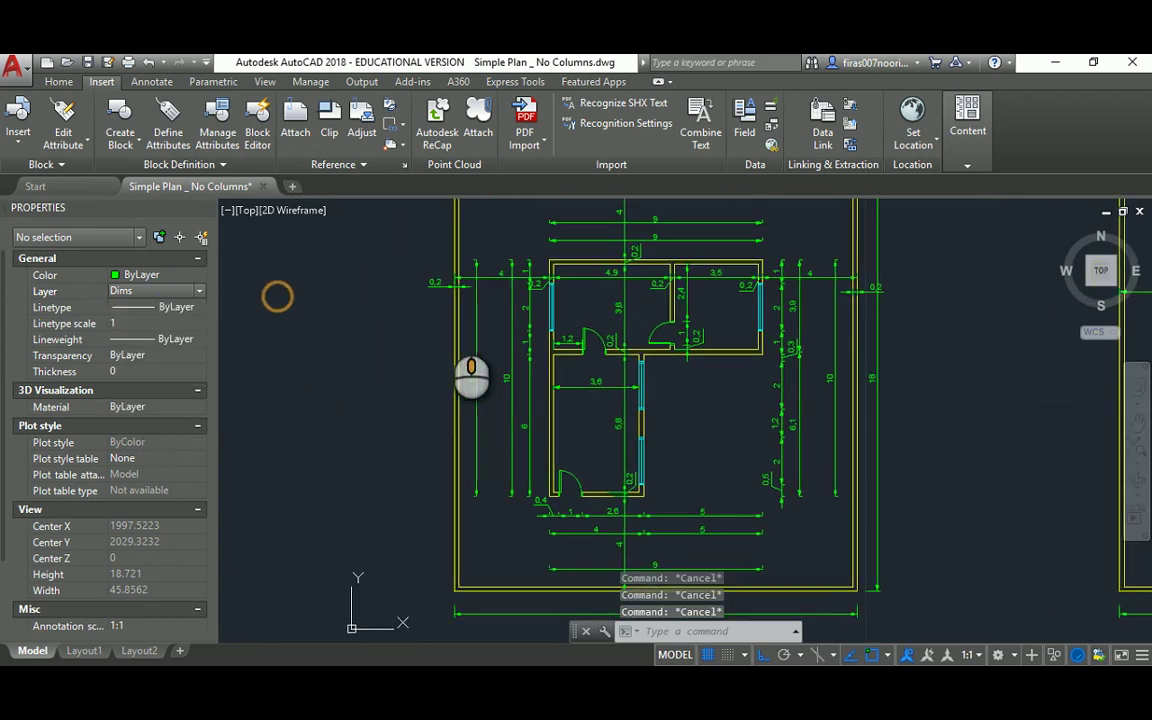
{"action": "left_click", "coordinate": [150, 274]}
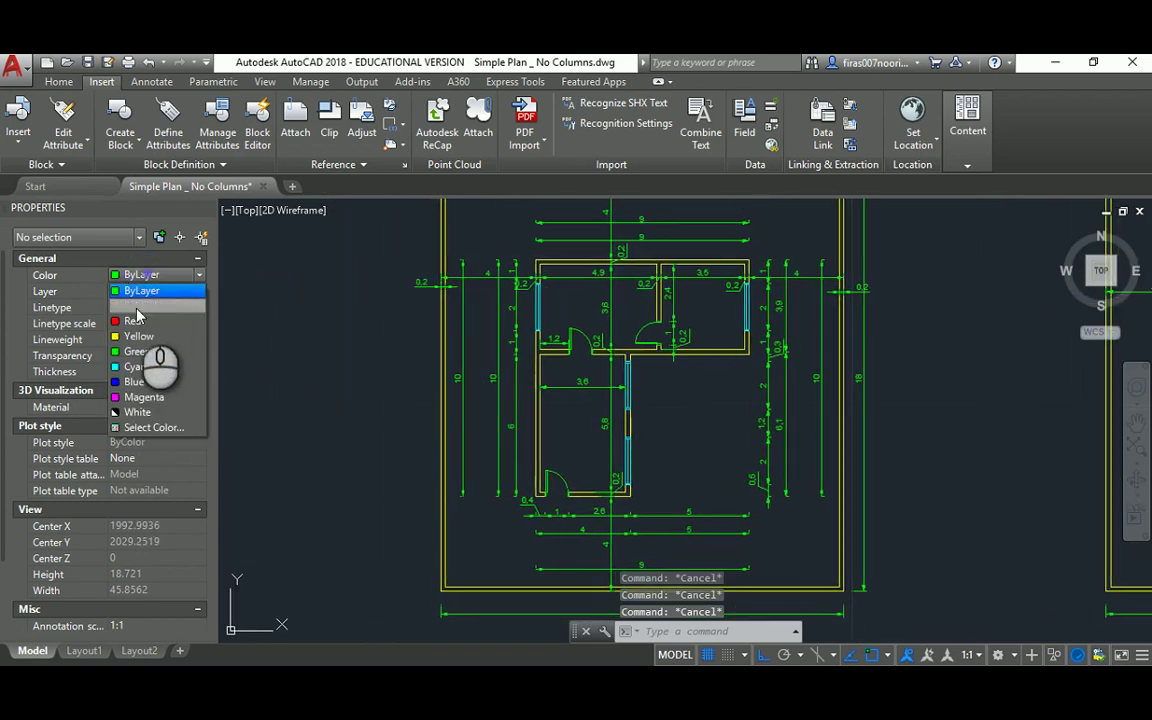
{"action": "left_click", "coordinate": [135, 366]}
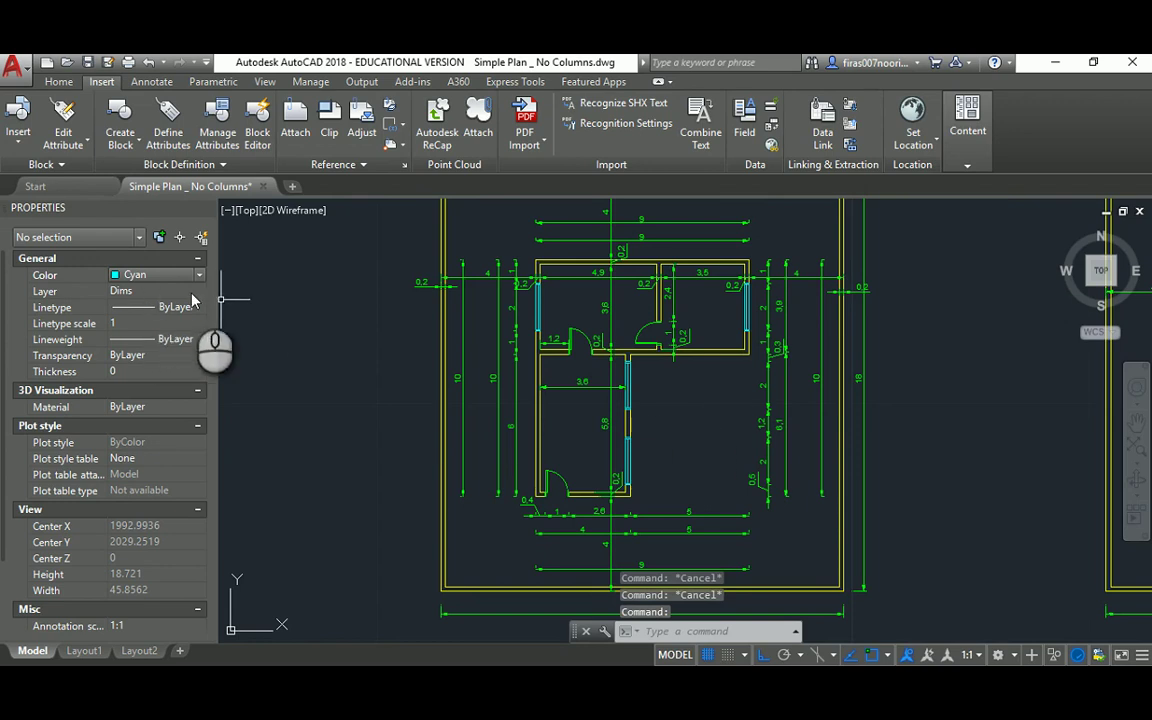
Offset both jamb lines of the upper east room's window opening 0.05 into the opening
{"action": "middle_click_drag", "start_coordinate": [708, 355], "coordinate": [517, 360]}
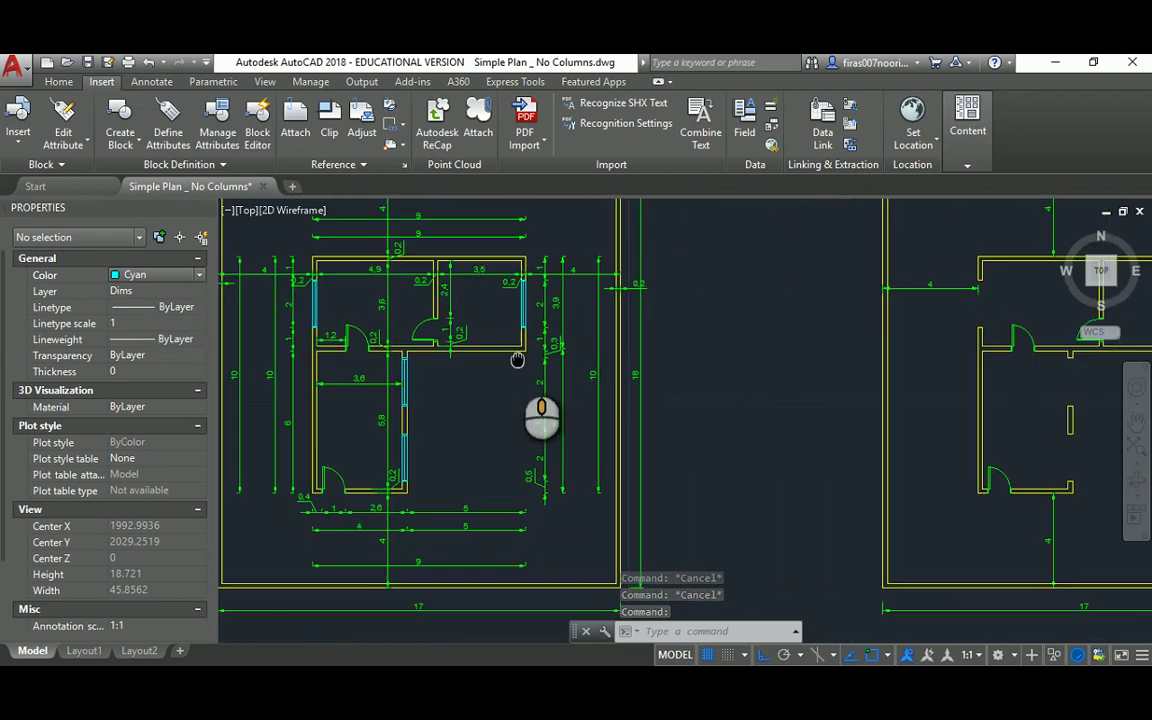
{"action": "scroll", "coordinate": [521, 284], "scroll_direction": "up", "scroll_amount": 4}
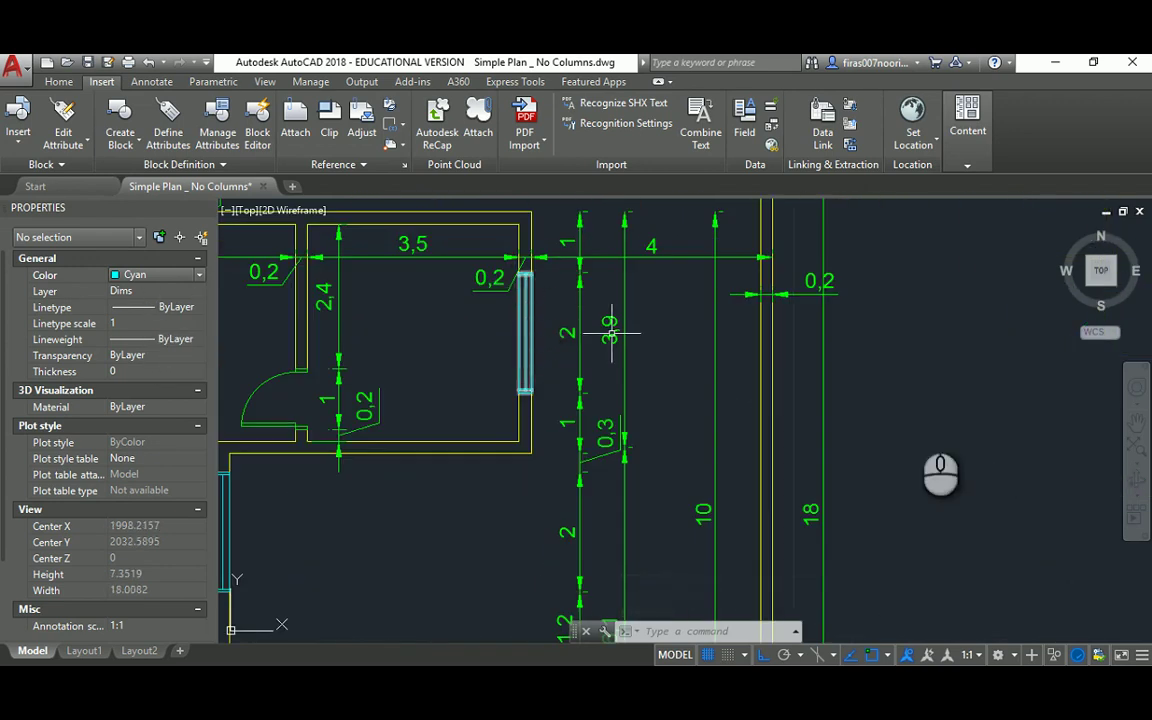
{"action": "middle_click_drag", "start_coordinate": [971, 443], "coordinate": [301, 352]}
{"action": "middle_click_drag", "start_coordinate": [746, 334], "coordinate": [285, 341]}
{"action": "scroll", "coordinate": [671, 393], "scroll_direction": "down", "scroll_amount": 4}
{"action": "scroll", "coordinate": [815, 329], "scroll_direction": "up", "scroll_amount": 6}
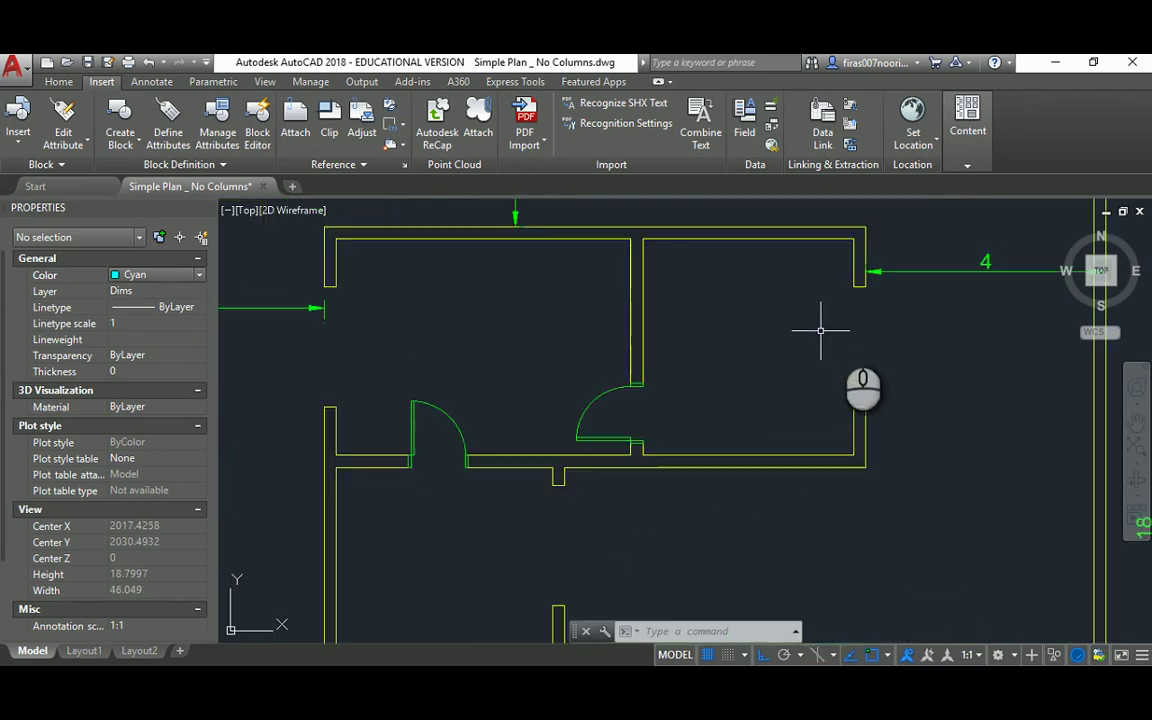
{"action": "middle_click_drag", "start_coordinate": [871, 330], "coordinate": [629, 347]}
{"action": "type", "text": "o"}
{"action": "key", "text": "Return"}
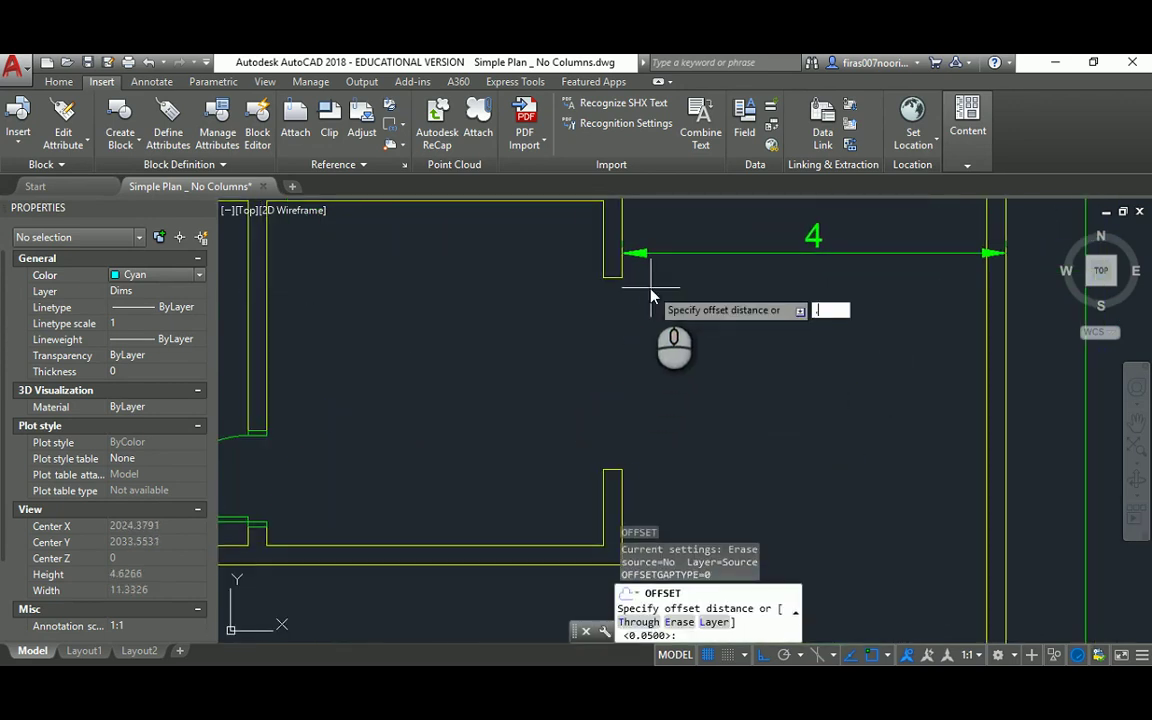
{"action": "type", "text": ".05"}
{"action": "key", "text": "Return"}
{"action": "left_click", "coordinate": [610, 277]}
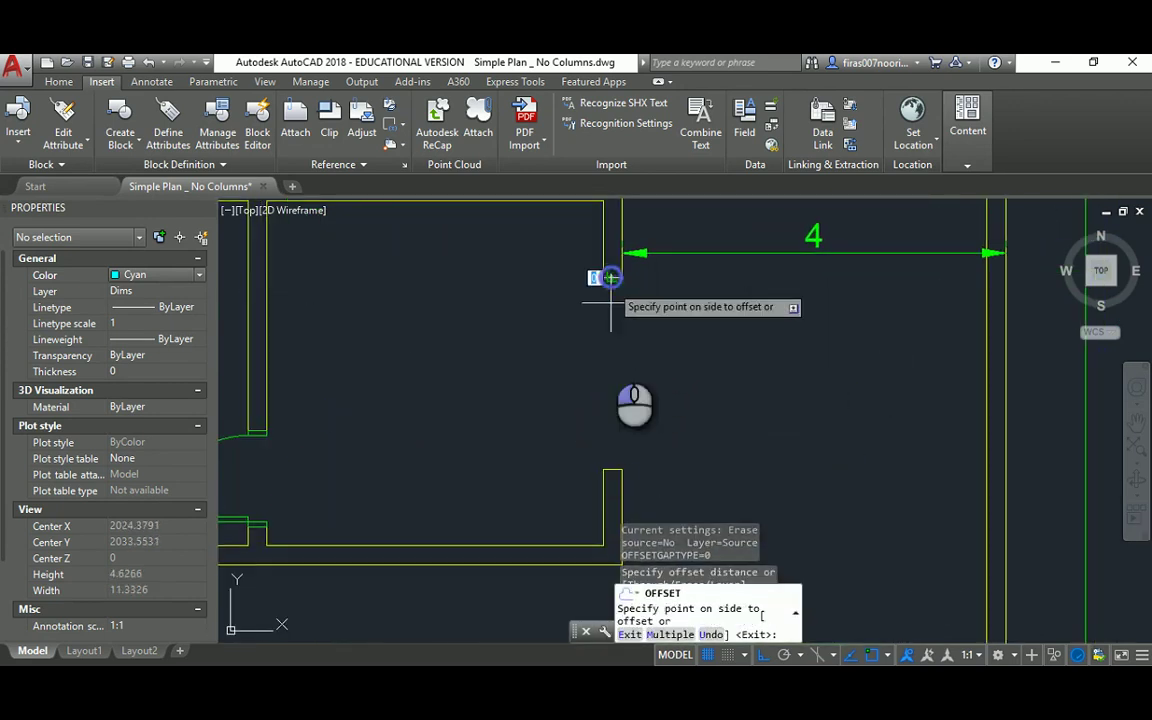
{"action": "left_click", "coordinate": [616, 435]}
{"action": "left_click", "coordinate": [612, 469]}
{"action": "left_click", "coordinate": [609, 412]}
{"action": "middle_click_drag", "start_coordinate": [645, 437], "coordinate": [594, 418]}
{"action": "key", "text": "Escape"}
{"action": "key", "text": "Escape"}
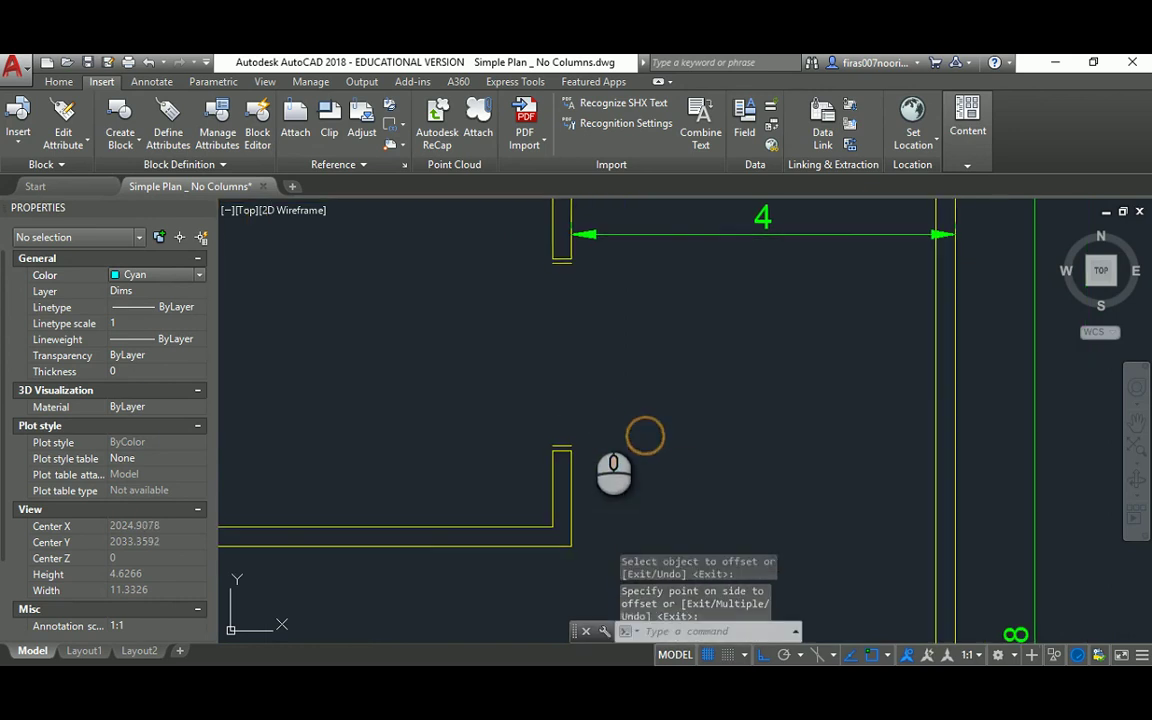
Draw a window frame rectangle 0.2 by 0.05 at each jamb of the east window opening
{"action": "type", "text": "rec"}
{"action": "key", "text": "Return"}
{"action": "left_click", "coordinate": [556, 446]}
{"action": "scroll", "coordinate": [556, 446], "scroll_direction": "up", "scroll_amount": 2}
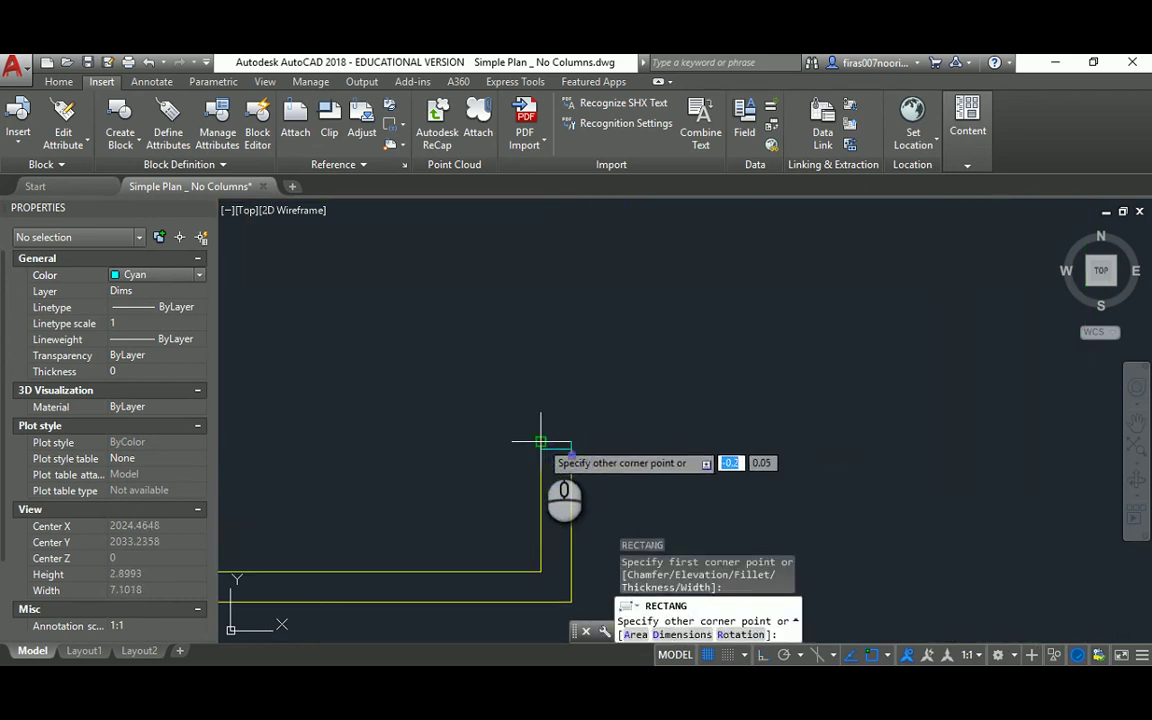
{"action": "middle_click_drag", "start_coordinate": [556, 446], "coordinate": [556, 576]}
{"action": "key", "text": "Return"}
{"action": "left_click", "coordinate": [539, 278]}
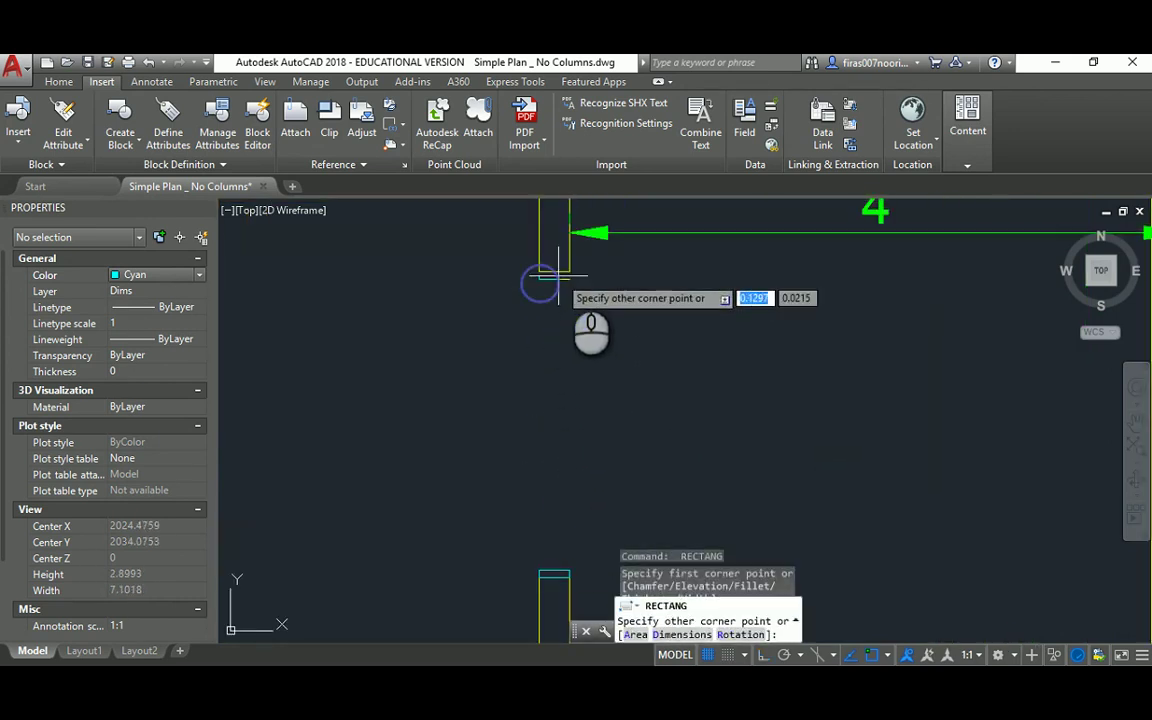
{"action": "left_click", "coordinate": [571, 270]}
{"action": "key", "text": "Escape"}
Erase the leftover offset line at the upper jamb of the upper east room's window opening
{"action": "scroll", "coordinate": [540, 285], "scroll_direction": "up", "scroll_amount": 2}
{"action": "left_click", "coordinate": [514, 283]}
{"action": "left_click", "coordinate": [609, 266]}
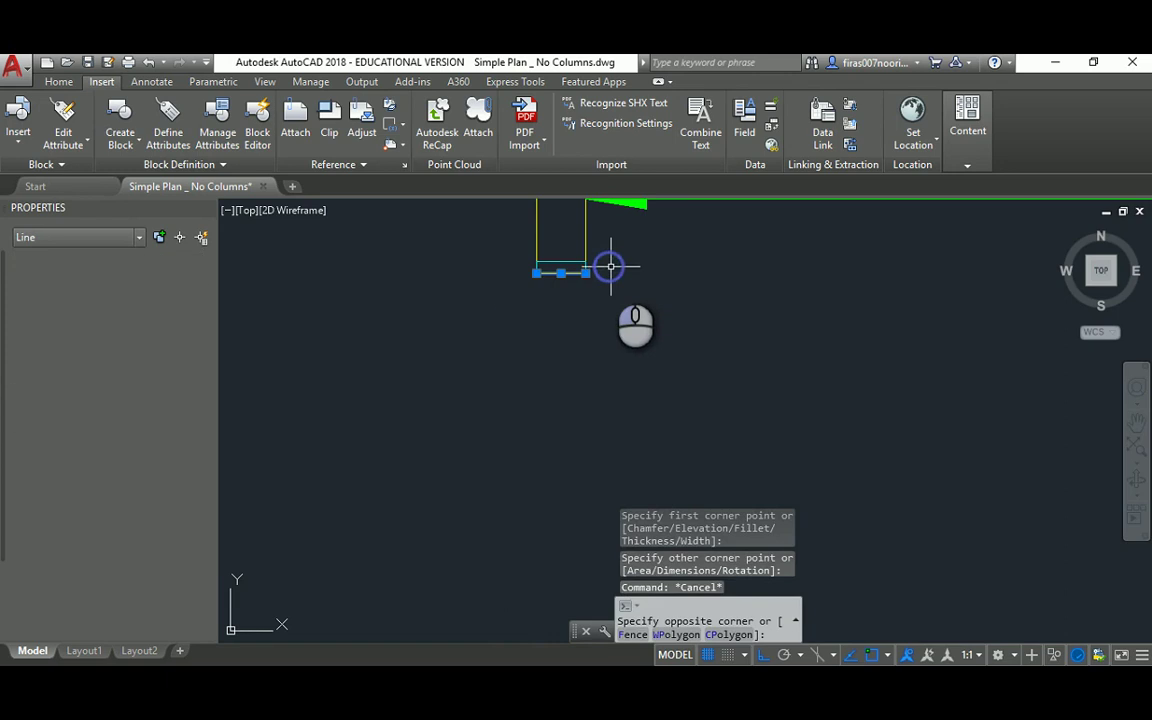
{"action": "key", "text": "Delete"}
{"action": "middle_click_drag", "start_coordinate": [475, 408], "coordinate": [445, 224]}
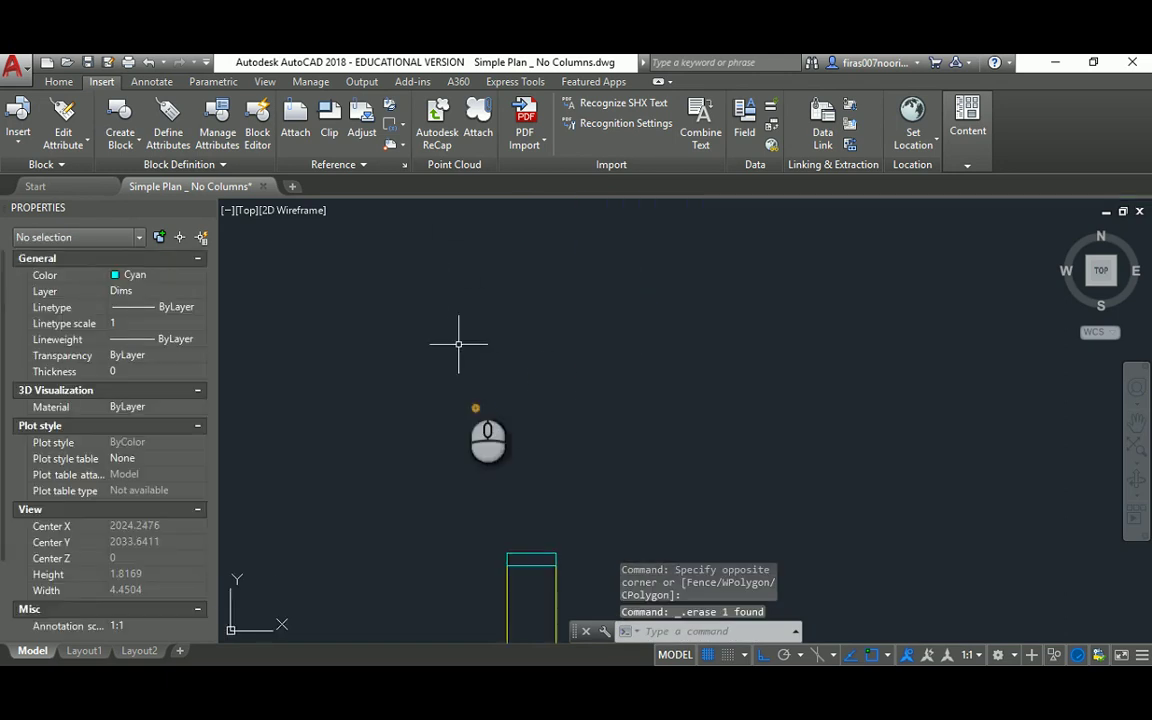
{"action": "left_click", "coordinate": [460, 505]}
{"action": "left_click", "coordinate": [575, 559]}
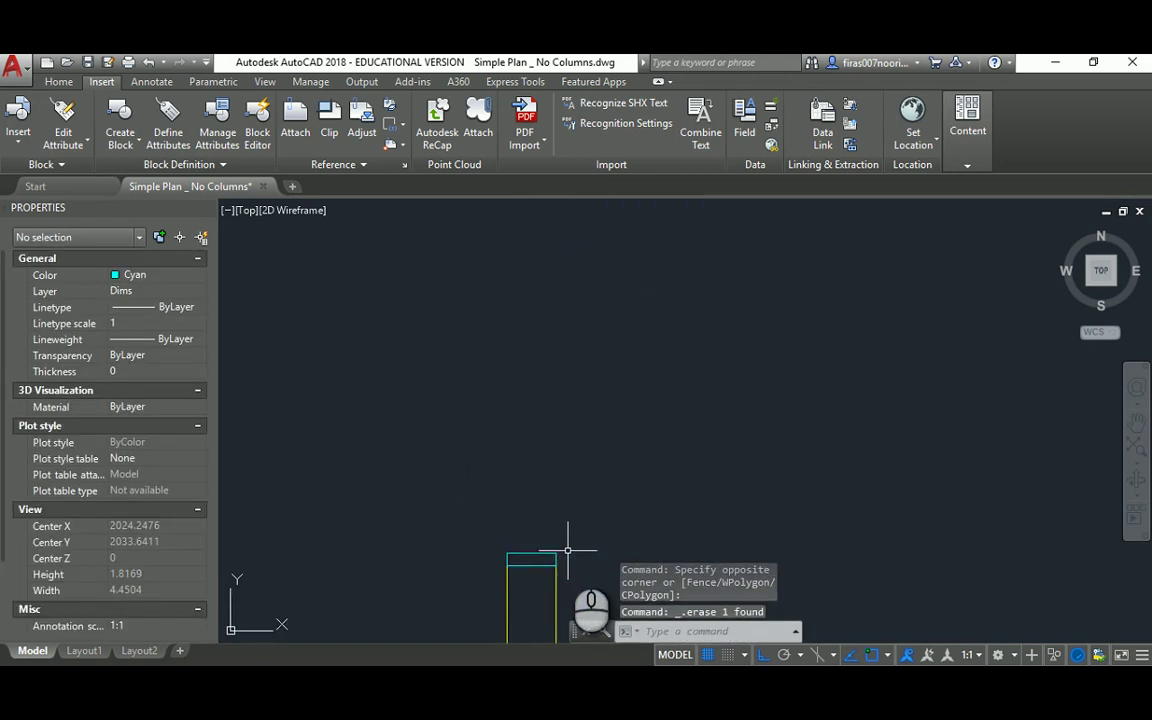
{"action": "key", "text": "Escape"}
Draw the window's outer line along the outer wall face between the two east window frames
{"action": "type", "text": "l"}
{"action": "key", "text": "Return"}
{"action": "left_click", "coordinate": [557, 548]}
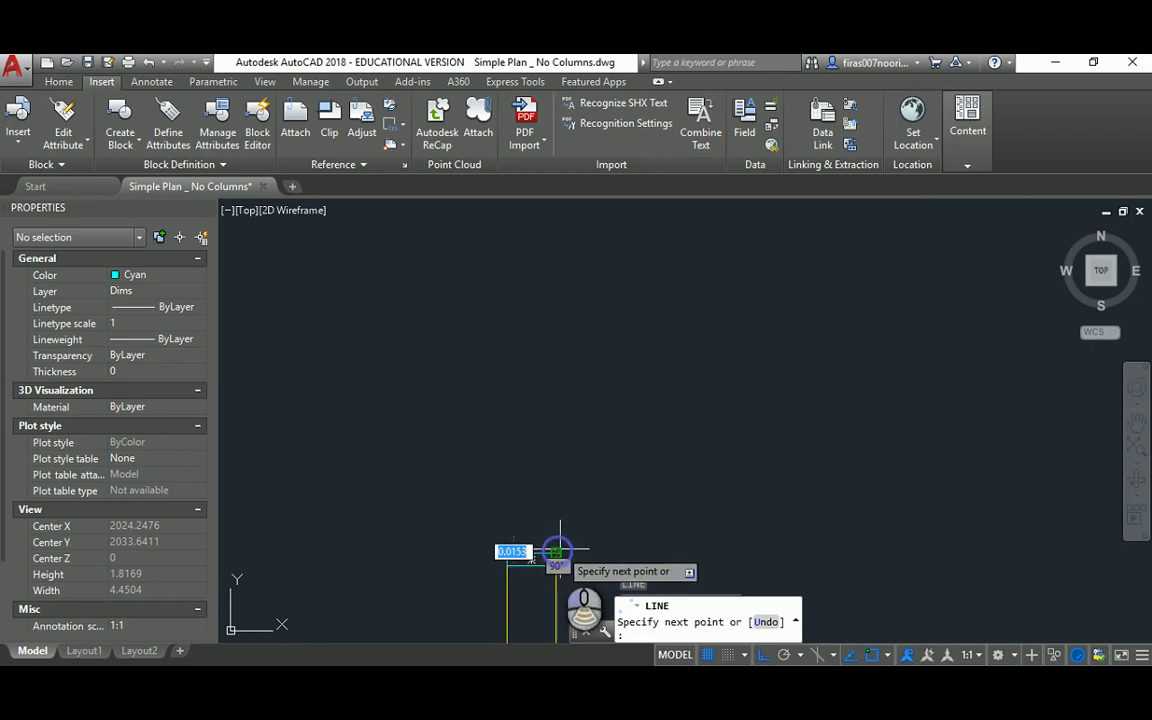
{"action": "scroll", "coordinate": [558, 548], "scroll_direction": "down", "scroll_amount": 3}
{"action": "left_click", "coordinate": [557, 374]}
{"action": "key", "text": "Return"}
Draw the centre glass line and the inner face line between the two east window frames
{"action": "key", "text": "Return"}
{"action": "left_click", "coordinate": [549, 365]}
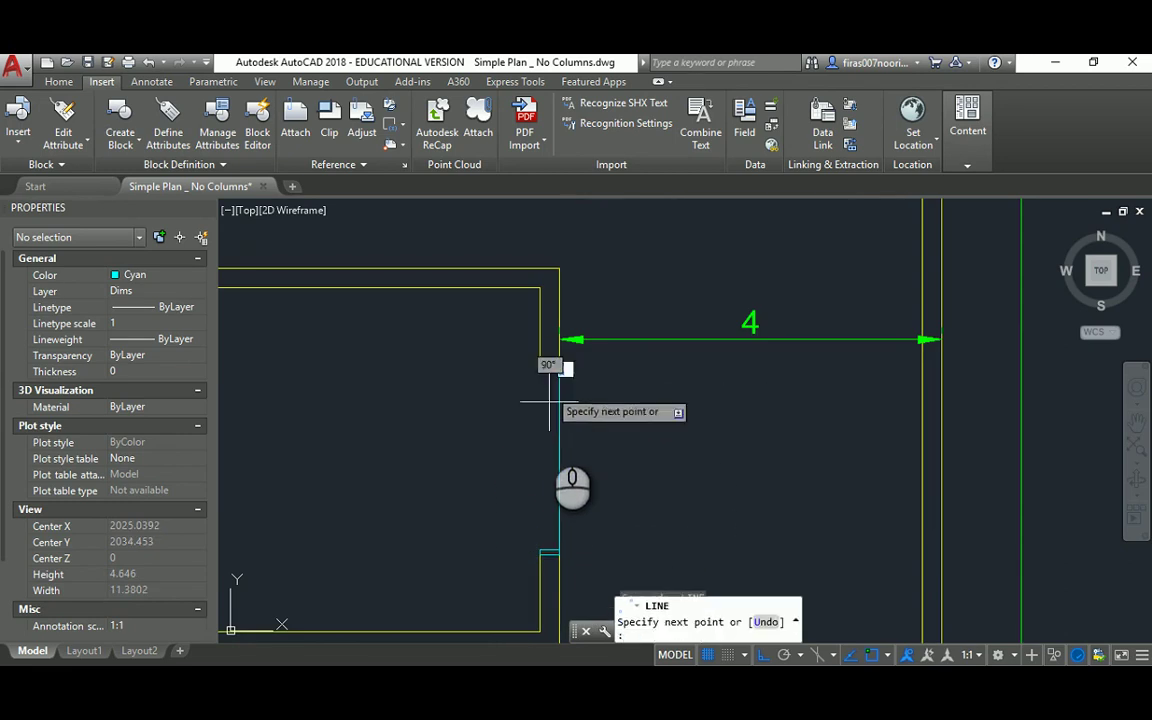
{"action": "left_click", "coordinate": [545, 549]}
{"action": "key", "text": "Return"}
{"action": "key", "text": "Return"}
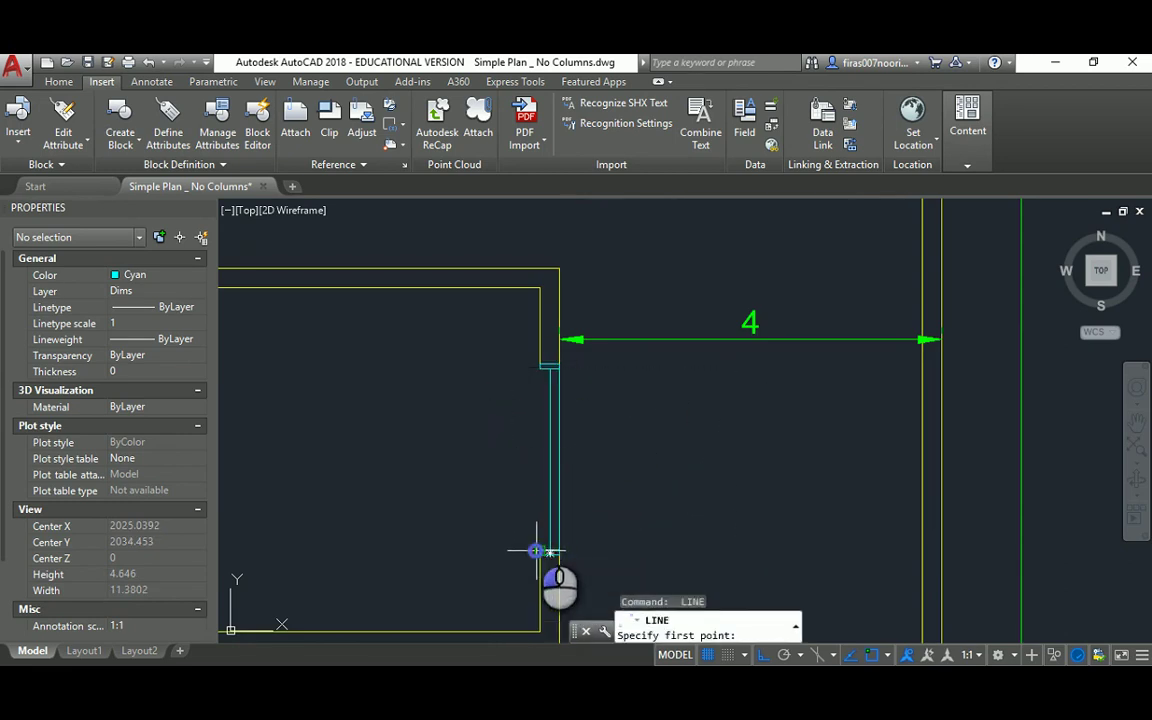
{"action": "left_click", "coordinate": [540, 549]}
{"action": "left_click", "coordinate": [537, 367]}
{"action": "key", "text": "Return"}
{"action": "key", "text": "Escape"}
{"action": "middle_click_drag", "start_coordinate": [505, 397], "coordinate": [528, 374]}
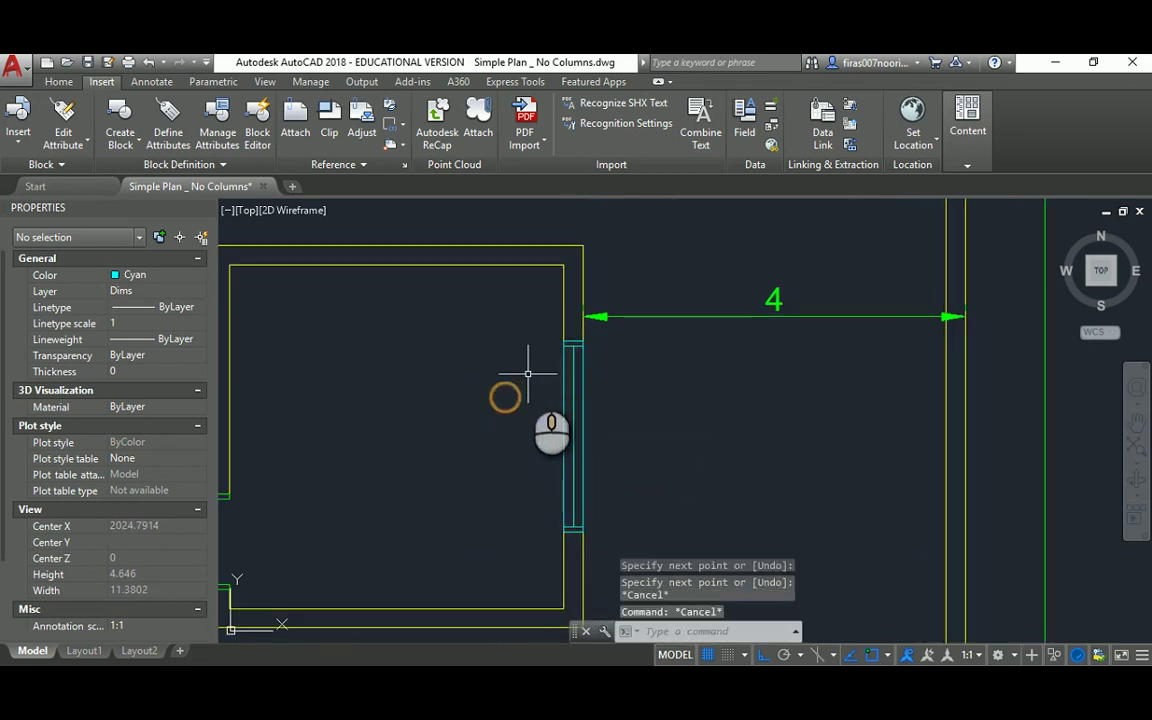
Copy the whole east window from its lower inner corner into the window opening of the upper west room's outer wall
{"action": "type", "text": "ct o"}
{"action": "key", "text": "Return"}
{"action": "left_click", "coordinate": [597, 345]}
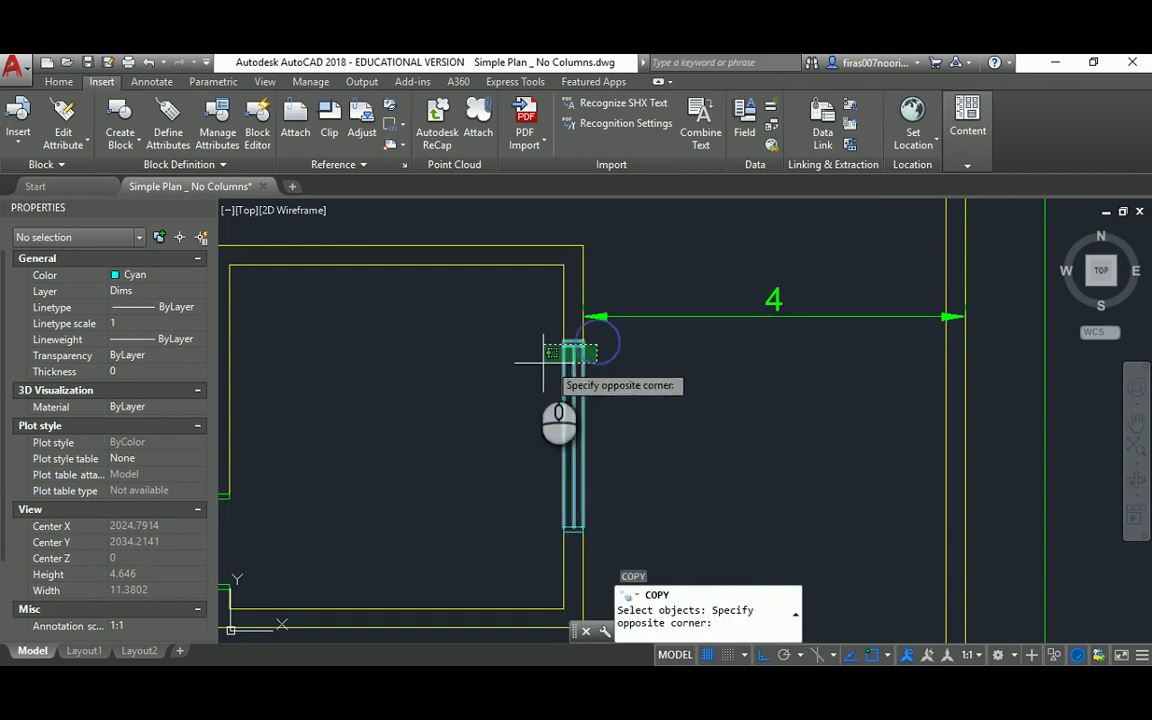
{"action": "left_click", "coordinate": [540, 528]}
{"action": "key", "text": "Return"}
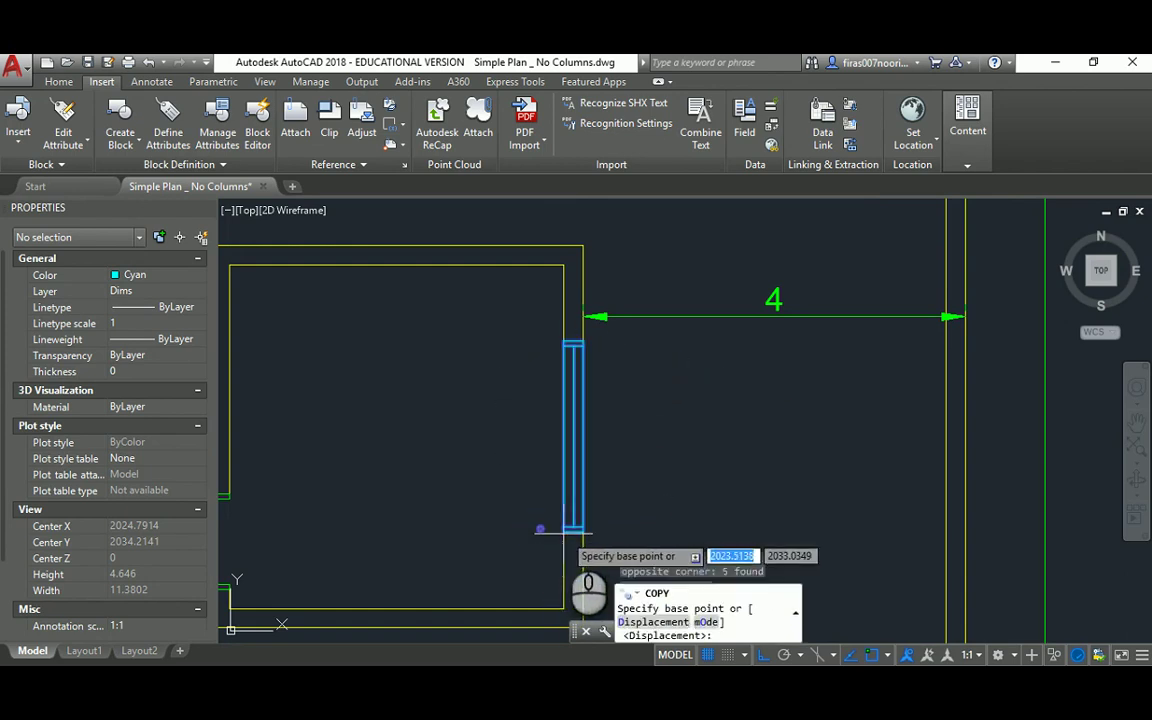
{"action": "left_click", "coordinate": [564, 533]}
{"action": "middle_click_drag", "start_coordinate": [404, 478], "coordinate": [880, 366]}
{"action": "scroll", "coordinate": [878, 368], "scroll_direction": "down", "scroll_amount": 2}
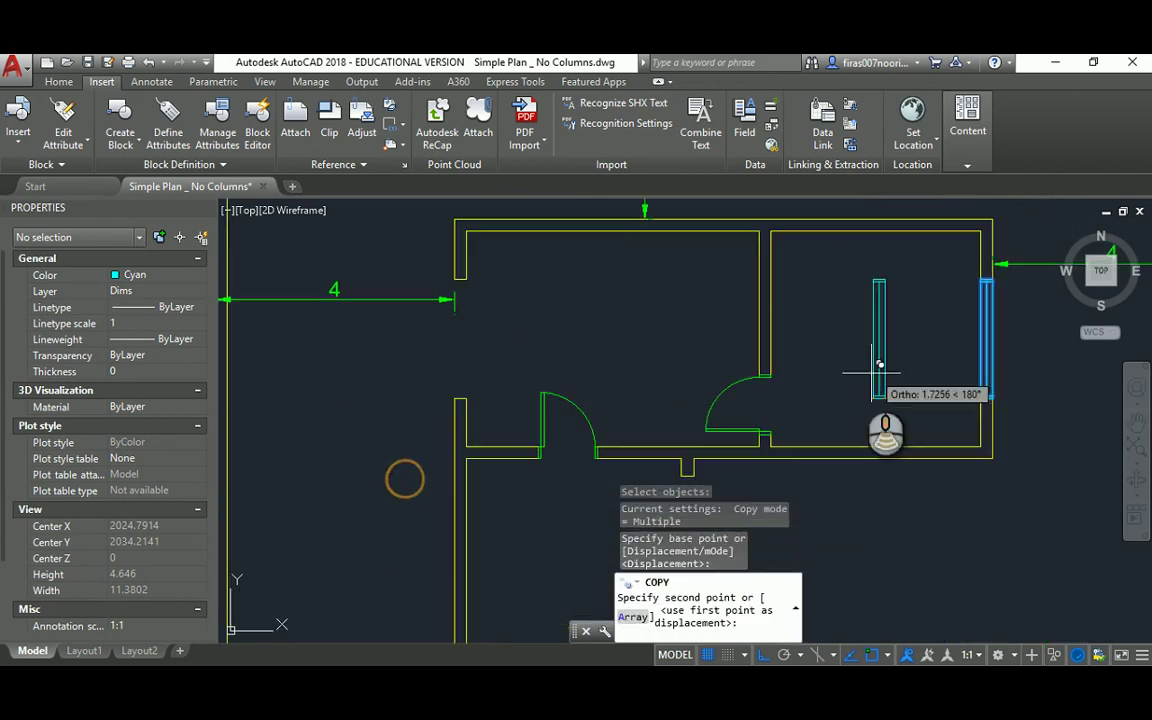
{"action": "left_click", "coordinate": [454, 398]}
Place further copies of the window in both openings of the lower room's east wall and finish copying
{"action": "middle_click_drag", "start_coordinate": [458, 458], "coordinate": [387, 176]}
{"action": "middle_click_drag", "start_coordinate": [531, 404], "coordinate": [535, 402]}
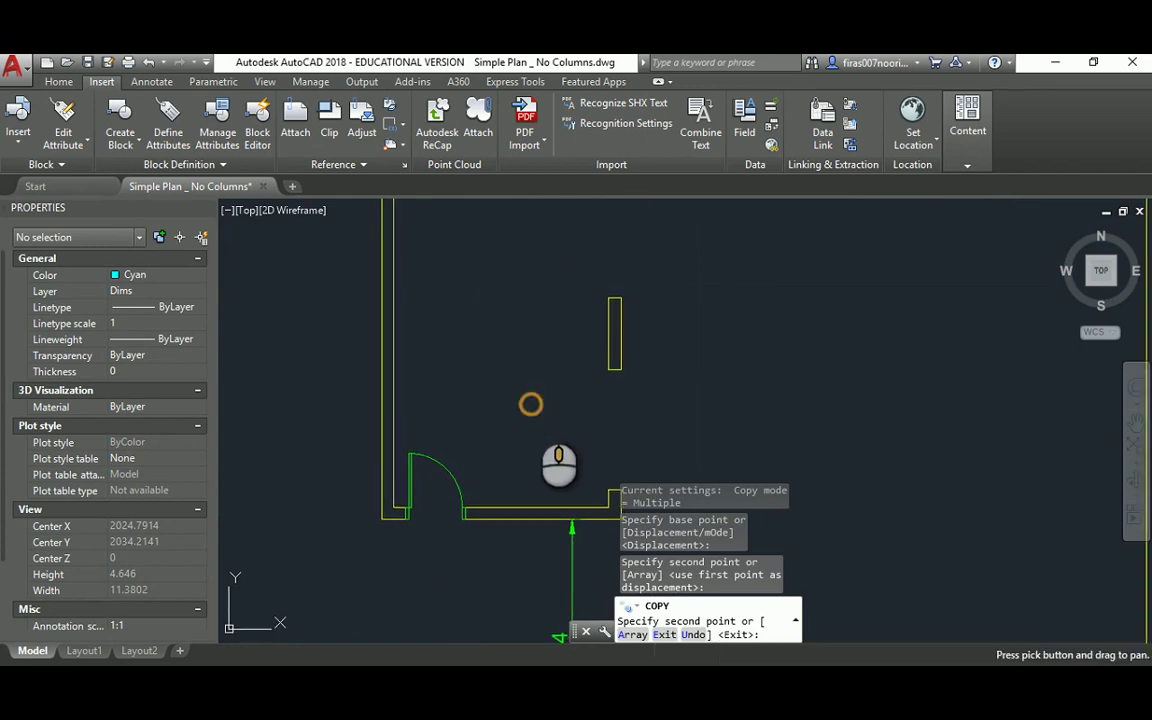
{"action": "left_click", "coordinate": [612, 490]}
{"action": "scroll", "coordinate": [616, 447], "scroll_direction": "down", "scroll_amount": 2}
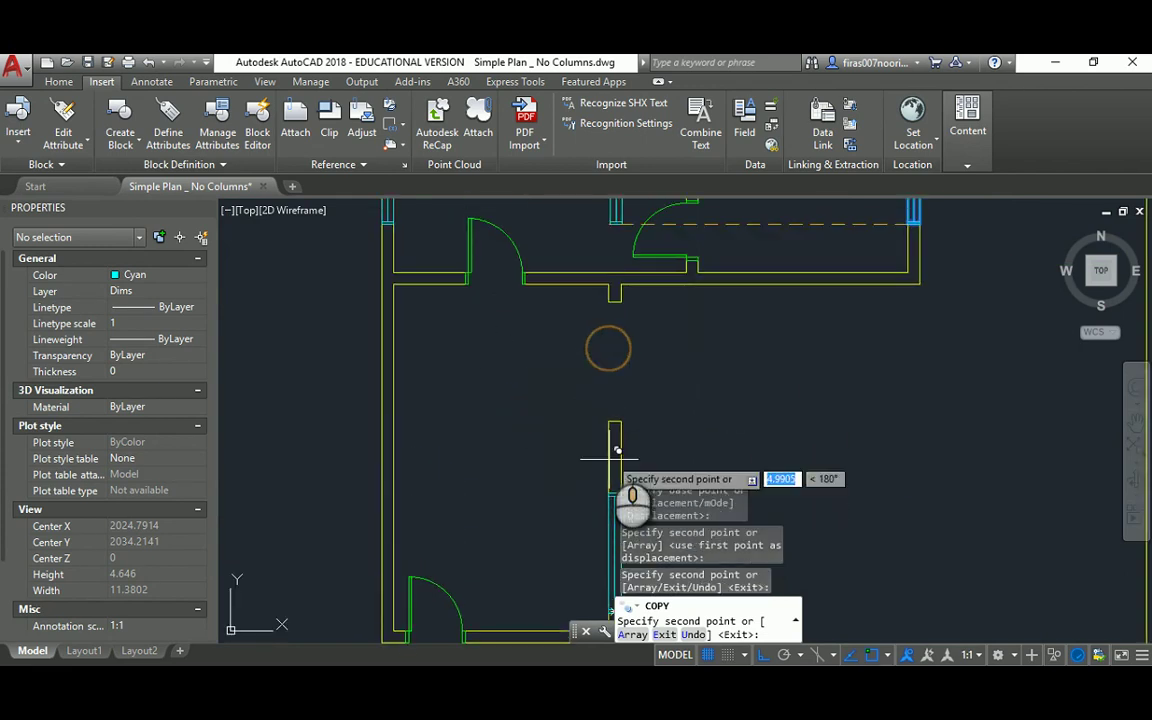
{"action": "key", "text": "Escape"}
{"action": "scroll", "coordinate": [609, 423], "scroll_direction": "down", "scroll_amount": 3}
{"action": "key", "text": "Escape"}
{"action": "key", "text": "Escape"}
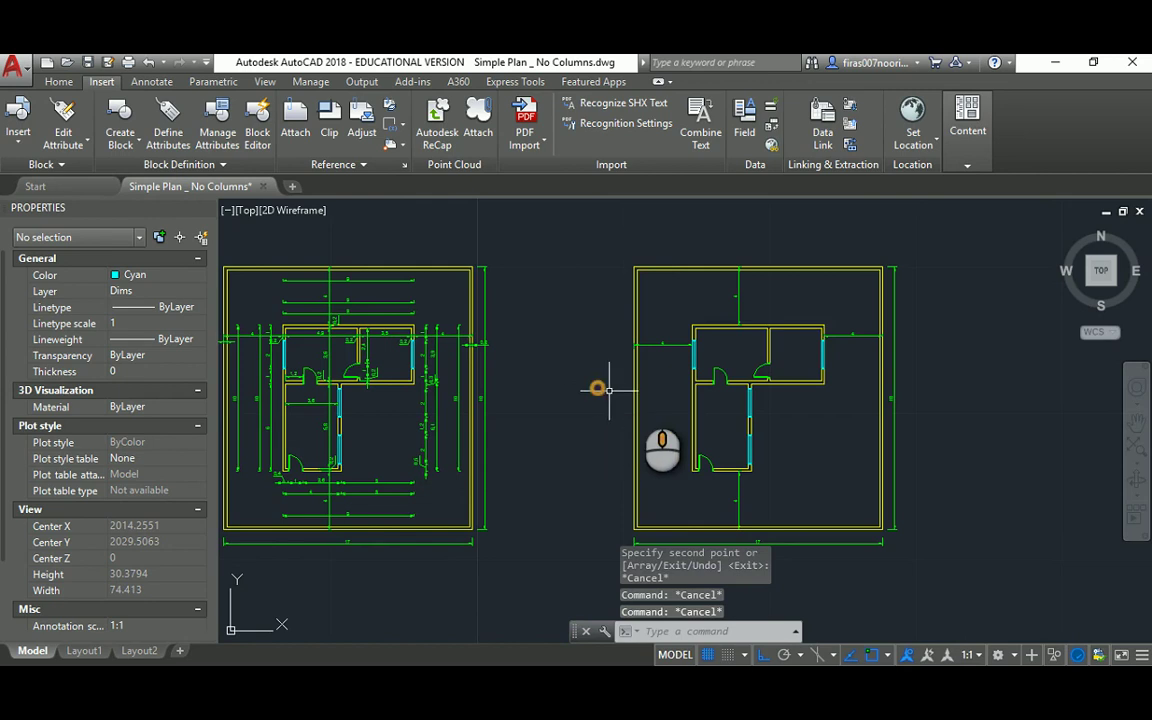
Compare the new plan with the dimensioned reference plan and review the dimensions on the reference's west and north sides
{"action": "middle_click_drag", "start_coordinate": [609, 389], "coordinate": [683, 394]}
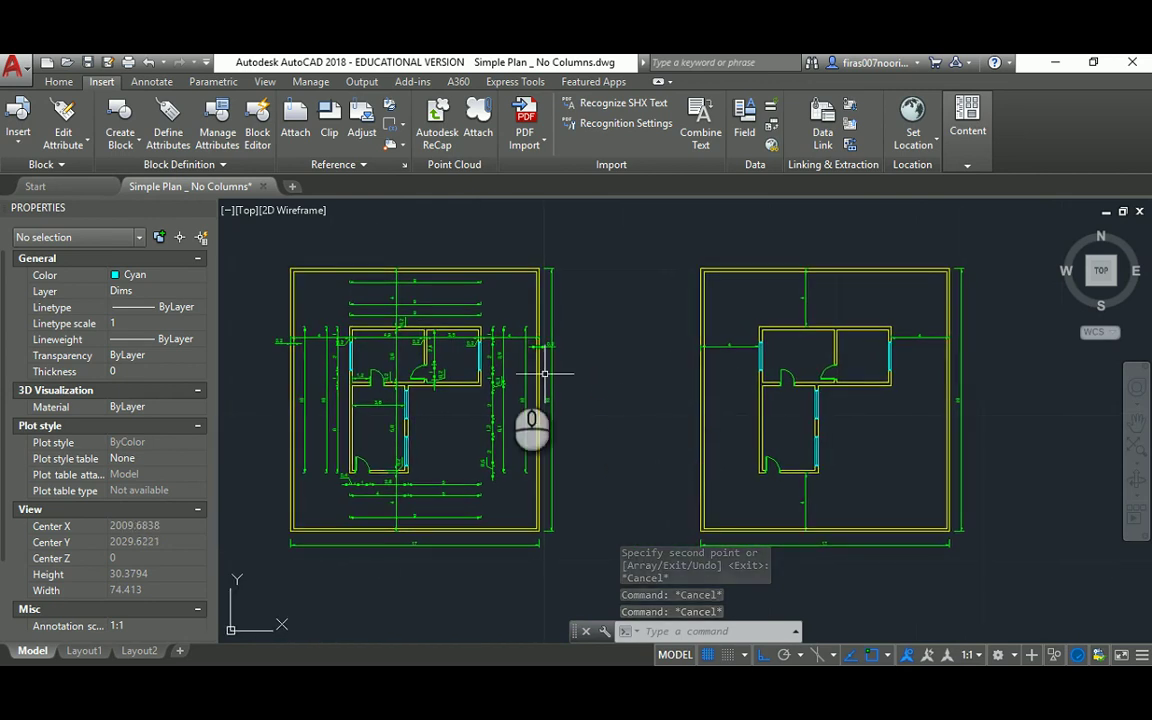
{"action": "scroll", "coordinate": [344, 289], "scroll_direction": "up", "scroll_amount": 4}
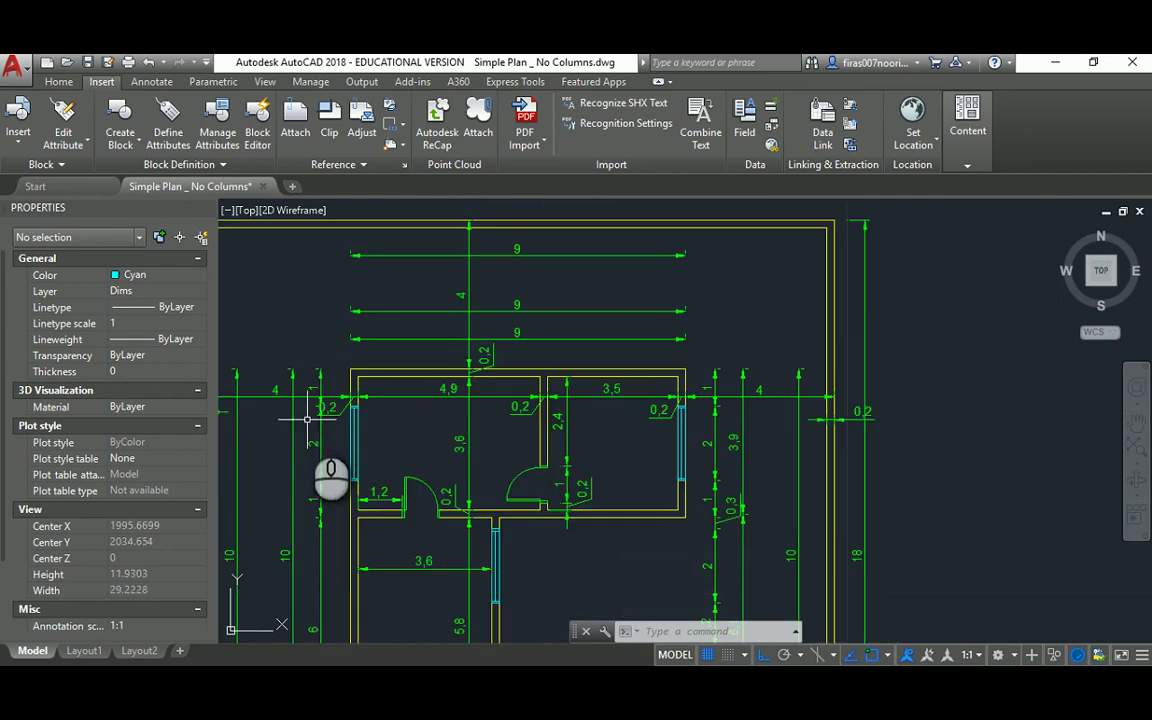
{"action": "scroll", "coordinate": [431, 285], "scroll_direction": "down", "scroll_amount": 2}
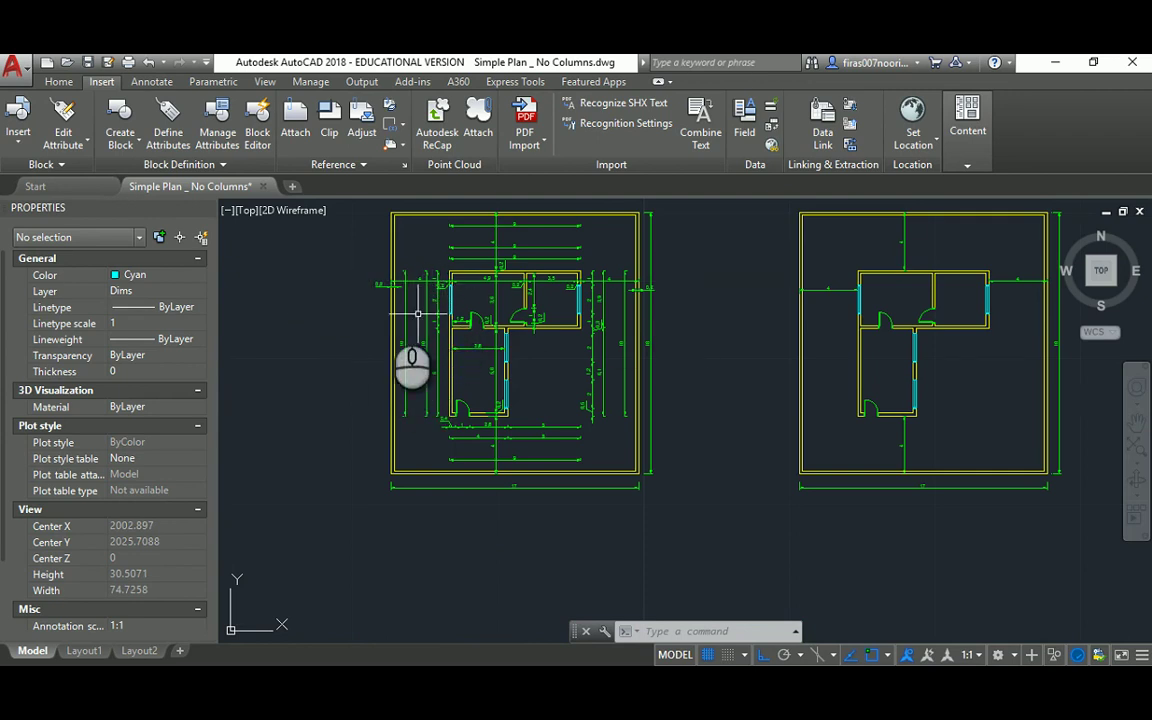
{"action": "scroll", "coordinate": [418, 313], "scroll_direction": "up", "scroll_amount": 4}
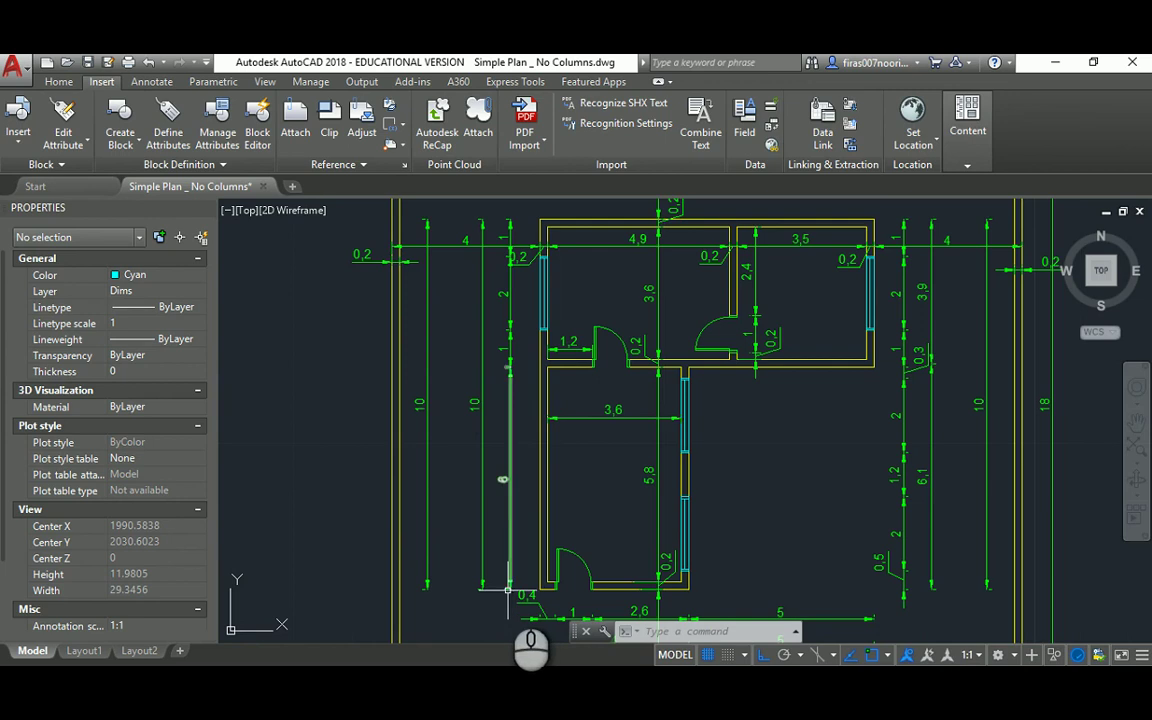
{"action": "scroll", "coordinate": [485, 431], "scroll_direction": "down", "scroll_amount": 2}
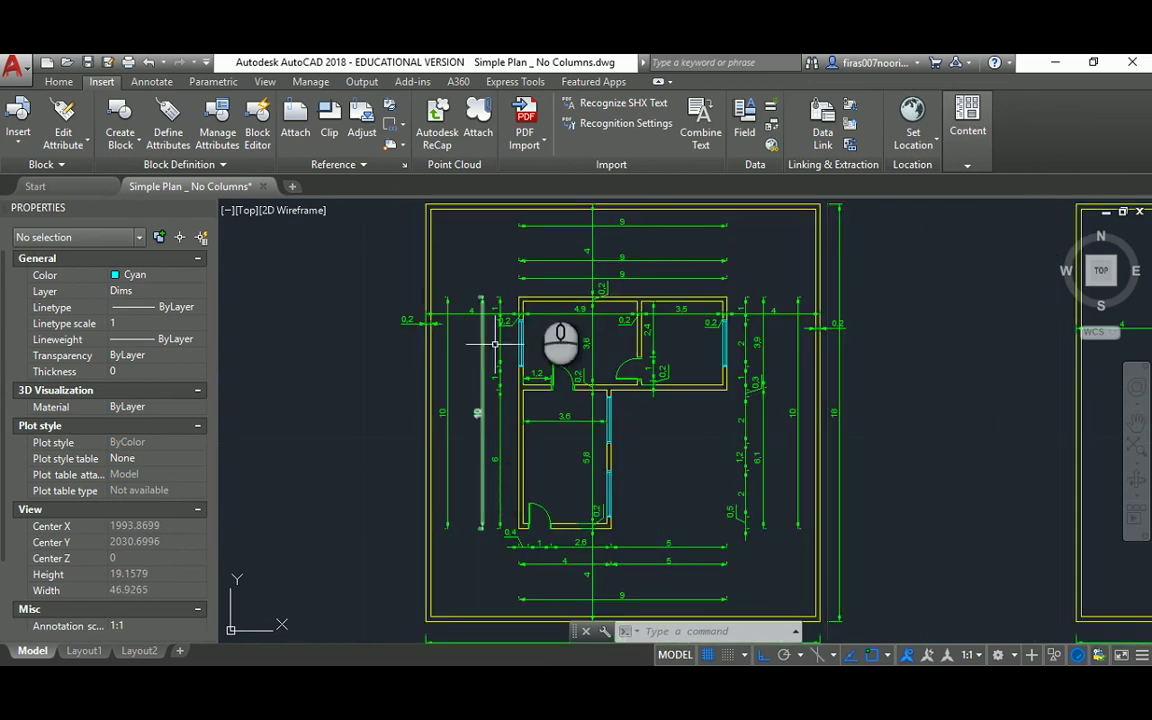
{"action": "middle_click_drag", "start_coordinate": [540, 281], "coordinate": [481, 322]}
{"action": "scroll", "coordinate": [517, 268], "scroll_direction": "up", "scroll_amount": 2}
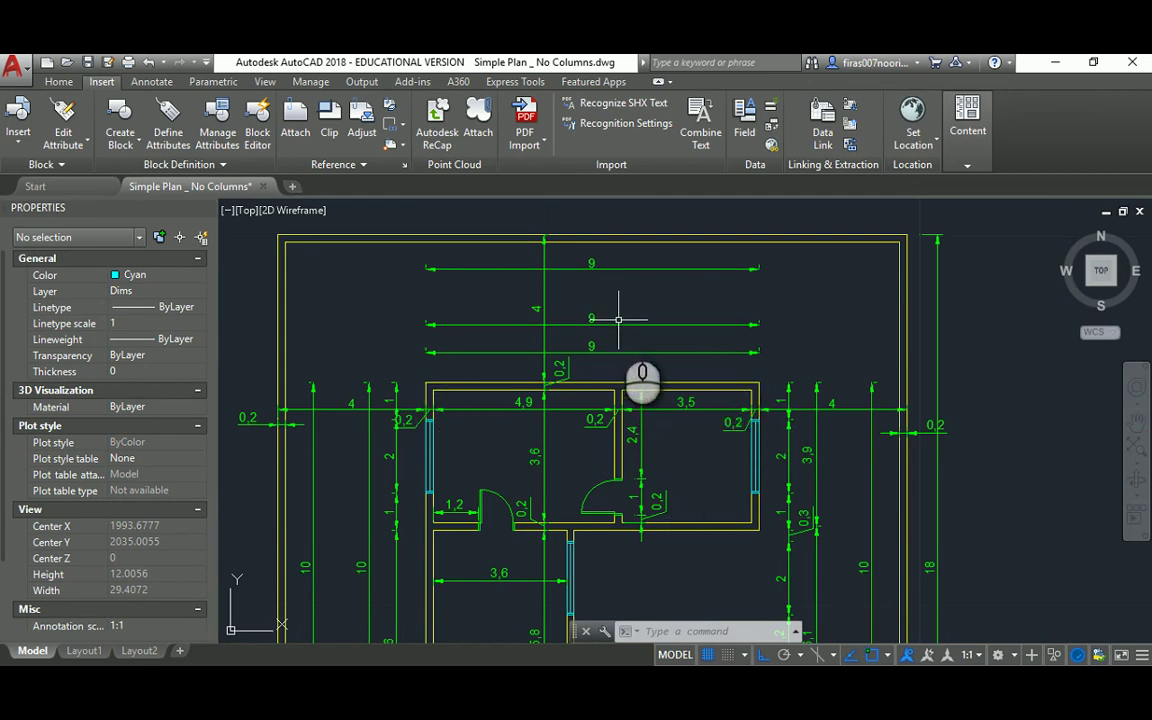
{"action": "left_click", "coordinate": [792, 382]}
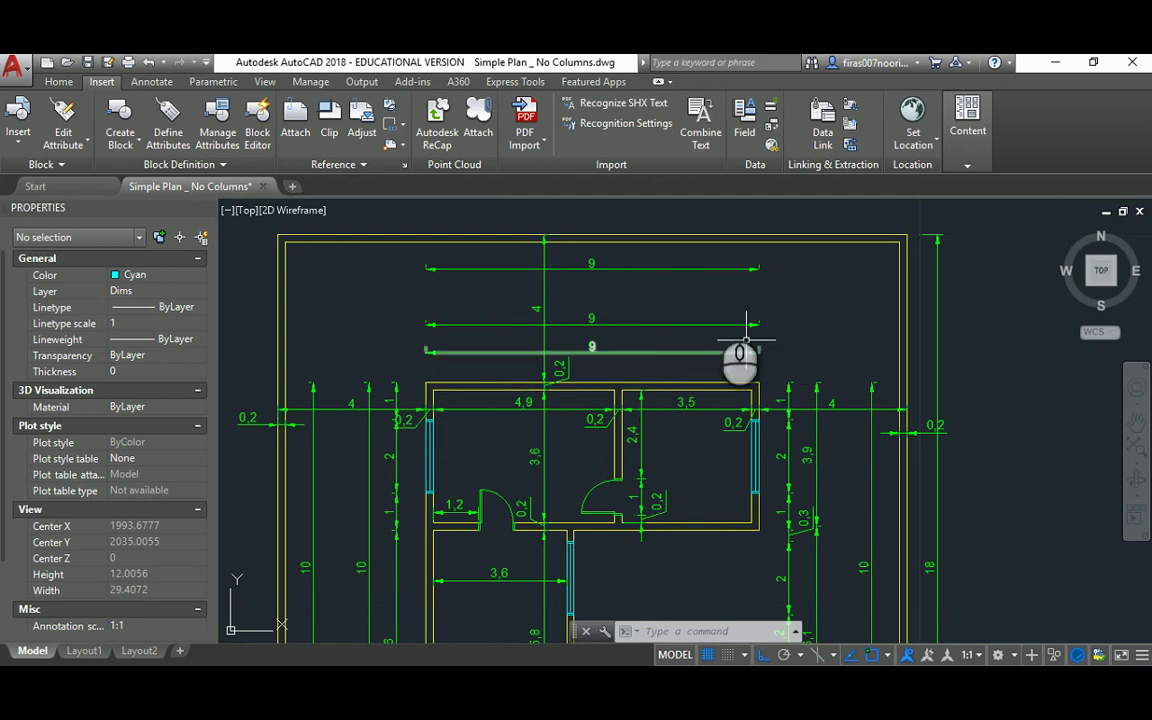
{"action": "middle_click_drag", "start_coordinate": [567, 281], "coordinate": [563, 260]}
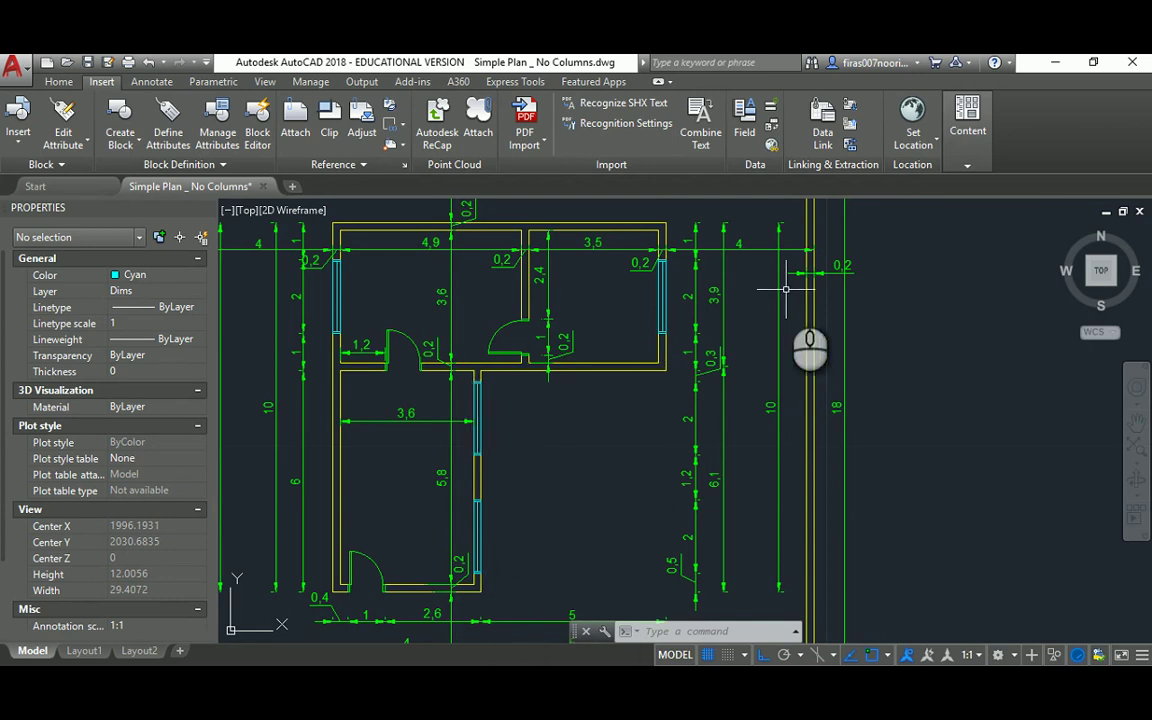
Draw a horizontal guide line from the reference plan's upper-block southeast outer corner across the east-side dimension lines
{"action": "left_click", "coordinate": [722, 266]}
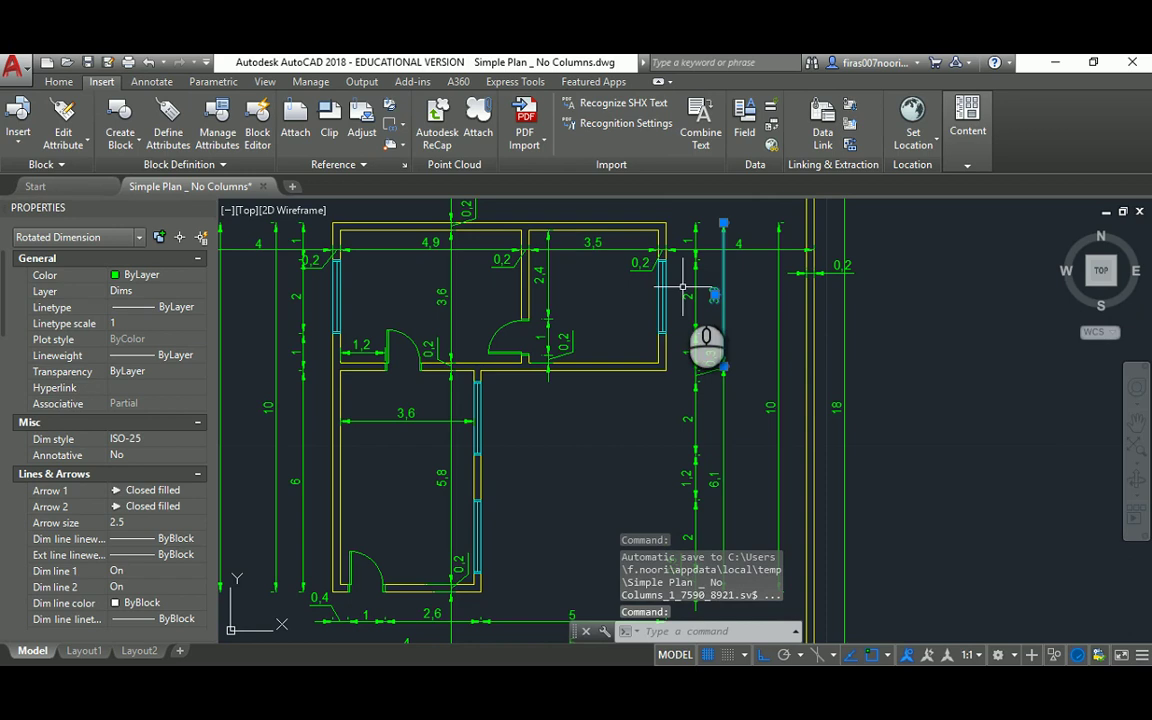
{"action": "scroll", "coordinate": [677, 372], "scroll_direction": "up", "scroll_amount": 4}
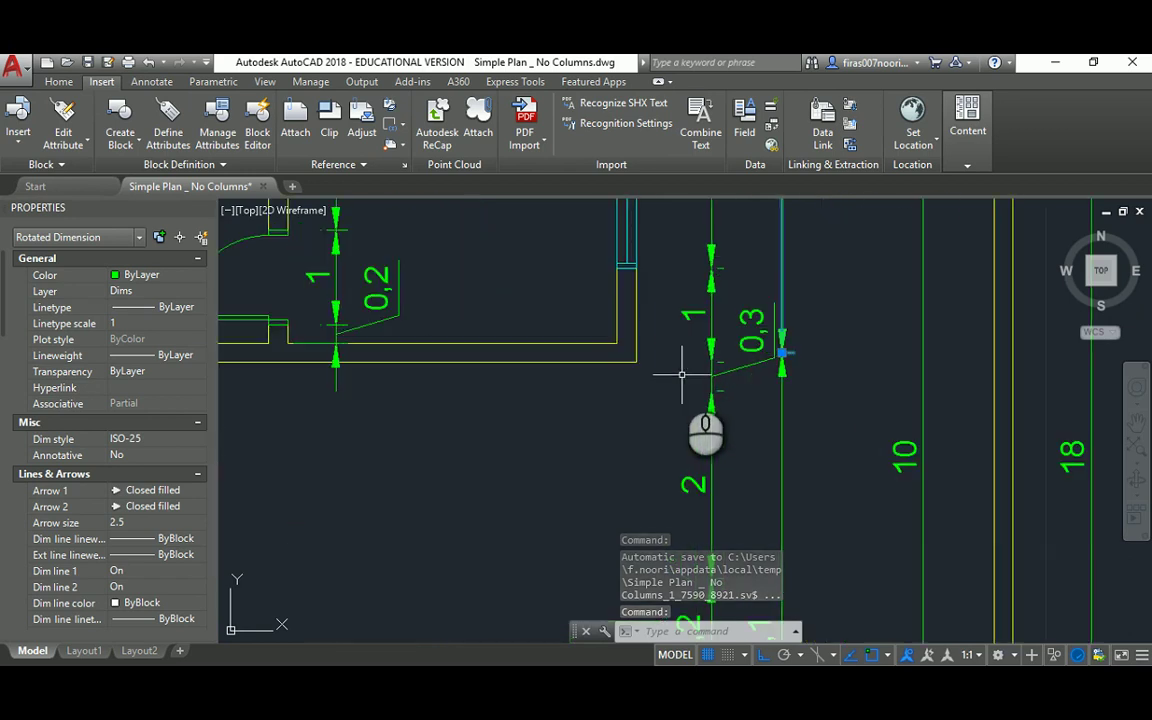
{"action": "key", "text": "Escape"}
{"action": "key", "text": "Escape"}
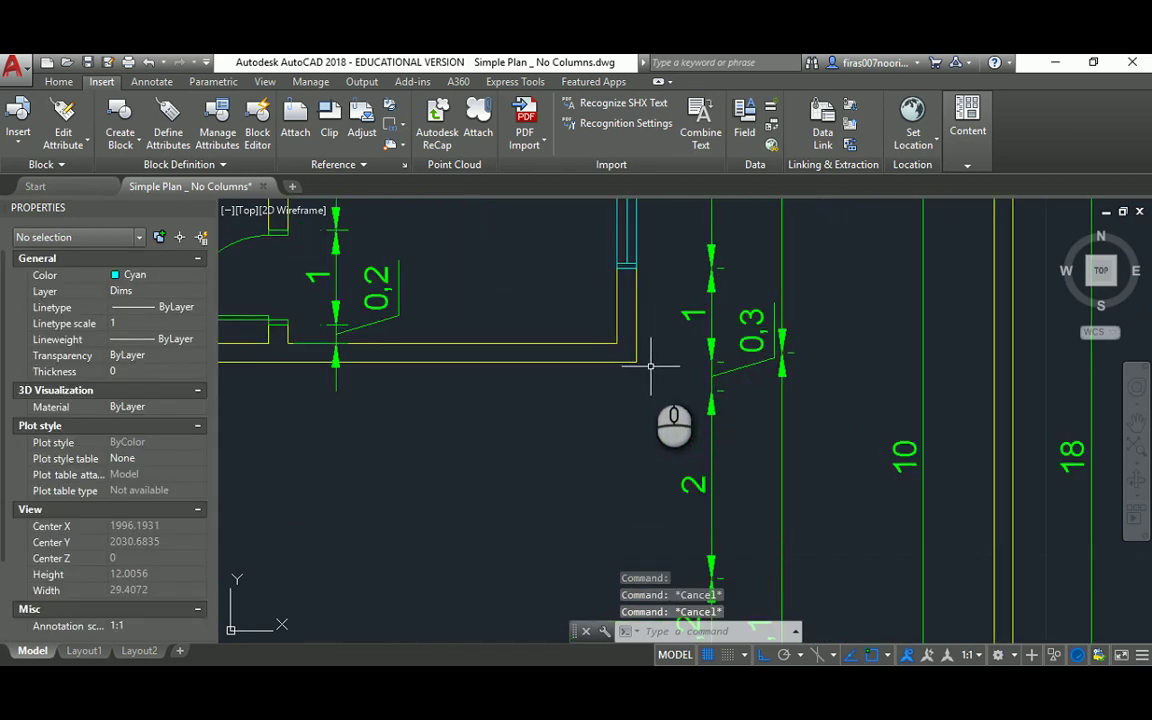
{"action": "type", "text": "l"}
{"action": "key", "text": "Return"}
{"action": "left_click", "coordinate": [636, 362]}
{"action": "left_click", "coordinate": [855, 361]}
{"action": "key", "text": "Escape"}
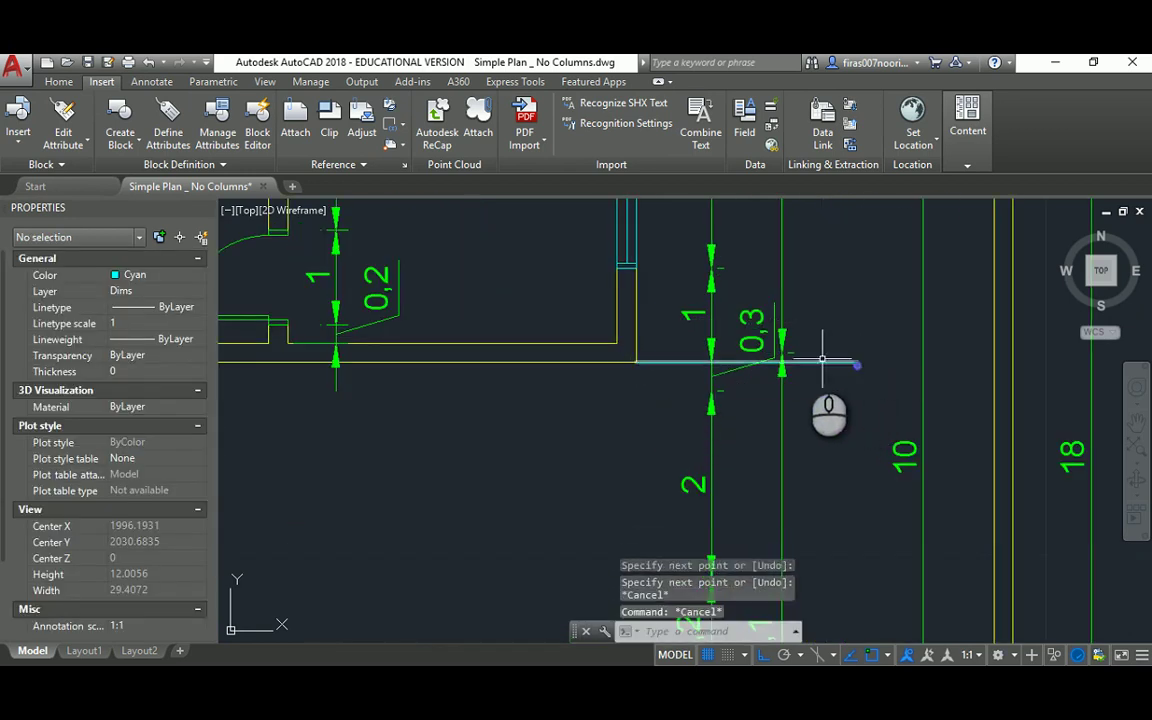
Stretch the shared end of the 3,9 and 6,1 dimensions on the reference's east side down to the guide line
{"action": "scroll", "coordinate": [788, 352], "scroll_direction": "up", "scroll_amount": 4}
{"action": "type", "text": "s"}
{"action": "key", "text": "Return"}
{"action": "left_click", "coordinate": [771, 328]}
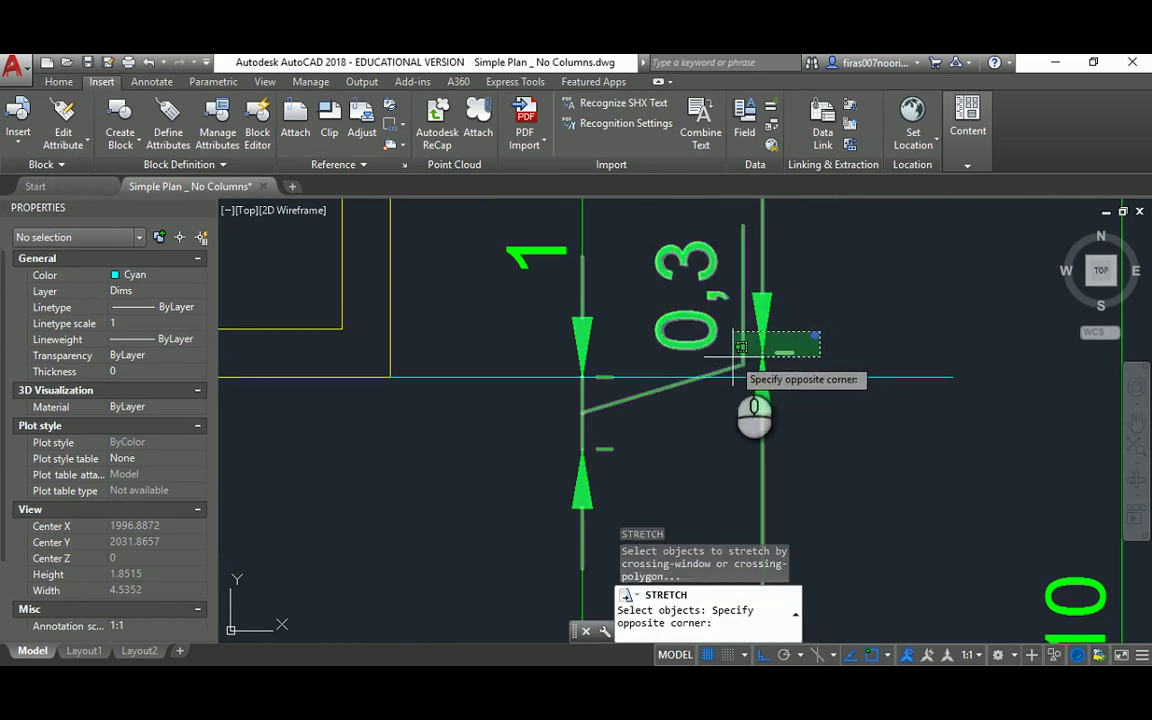
{"action": "left_click", "coordinate": [730, 355]}
{"action": "key", "text": "Return"}
{"action": "left_click", "coordinate": [762, 353]}
{"action": "left_click", "coordinate": [762, 377]}
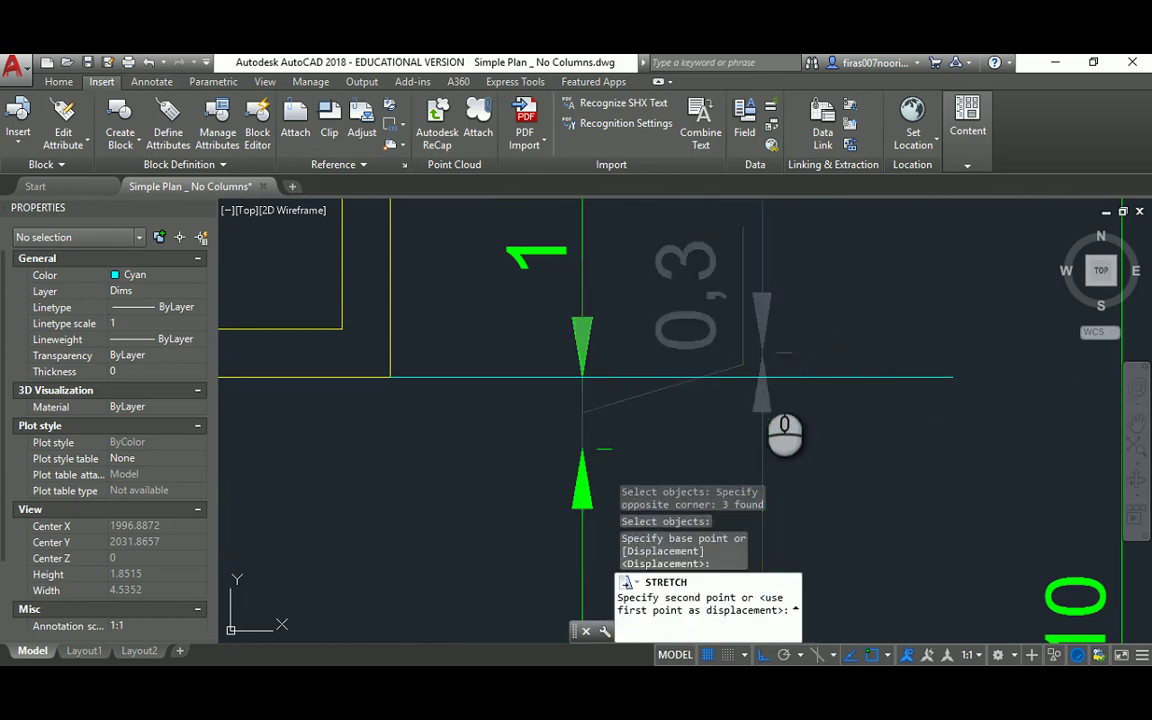
{"action": "key", "text": "Escape"}
Erase the horizontal guide line beside the reference plan's east-side dimensions
{"action": "scroll", "coordinate": [760, 378], "scroll_direction": "down", "scroll_amount": 2}
{"action": "scroll", "coordinate": [775, 285], "scroll_direction": "down", "scroll_amount": 3}
{"action": "key", "text": "Escape"}
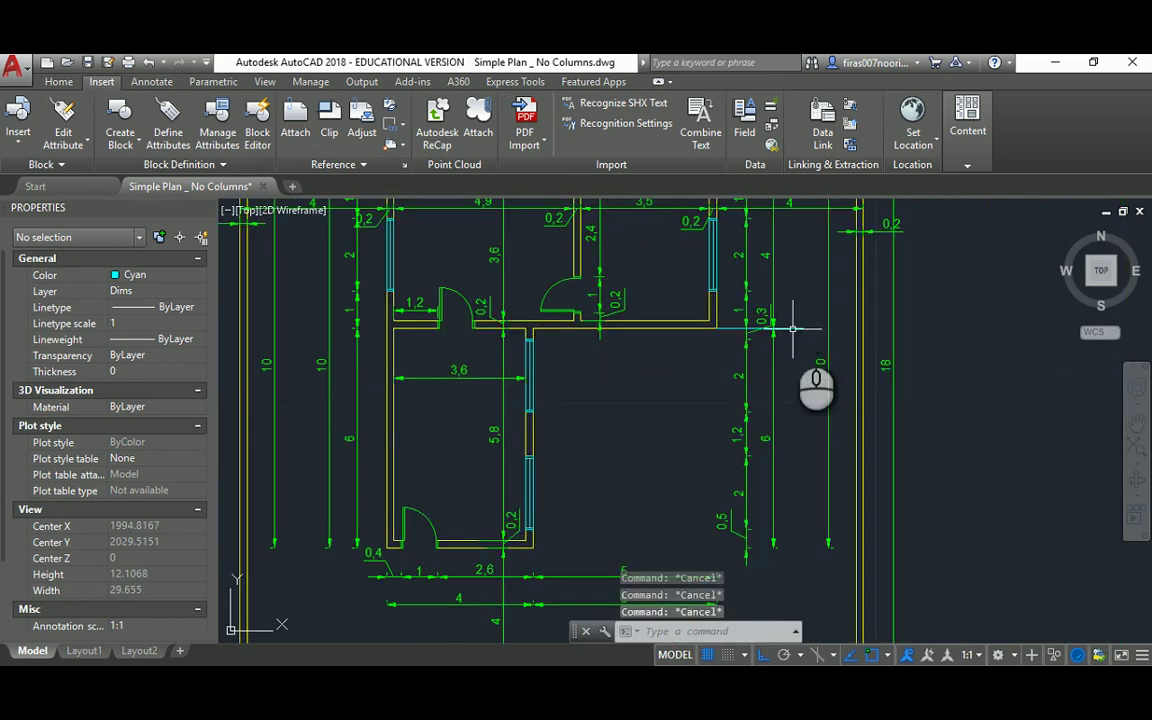
{"action": "left_click", "coordinate": [793, 328]}
{"action": "key", "text": "Delete"}
{"action": "middle_click_drag", "start_coordinate": [778, 300], "coordinate": [755, 352]}
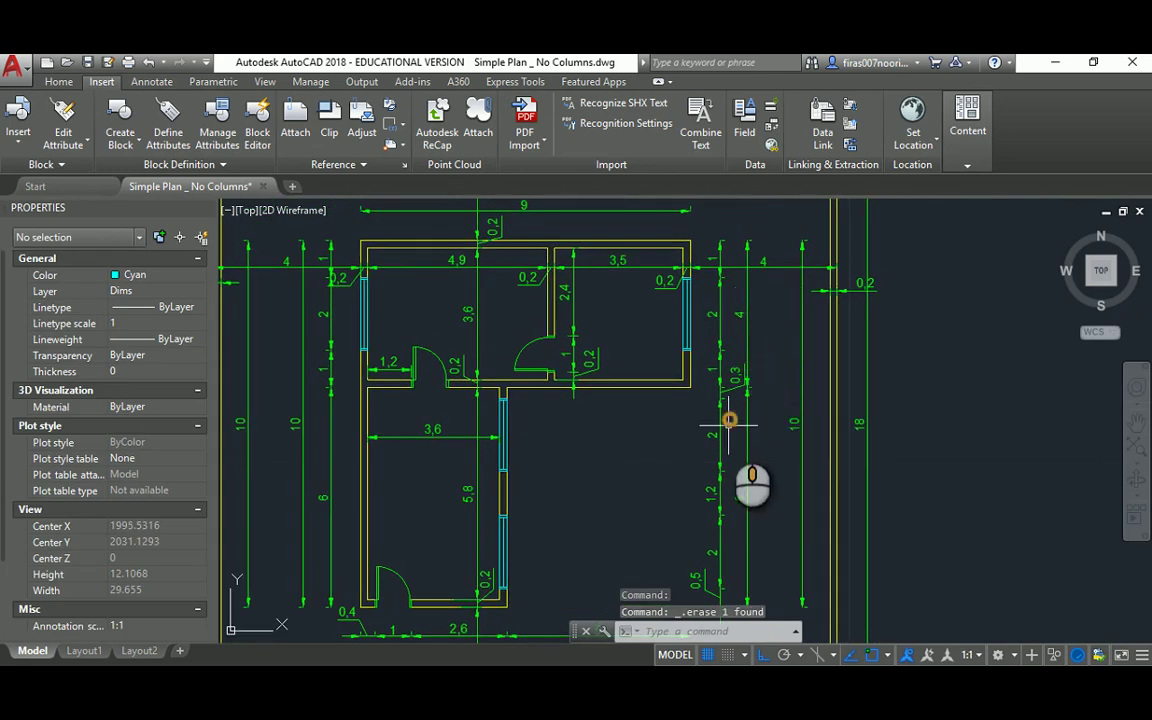
Review the reference plan's east-side and south-side dimensions for the windows, doors and walls, and view both plans together
{"action": "middle_click_drag", "start_coordinate": [728, 417], "coordinate": [729, 348]}
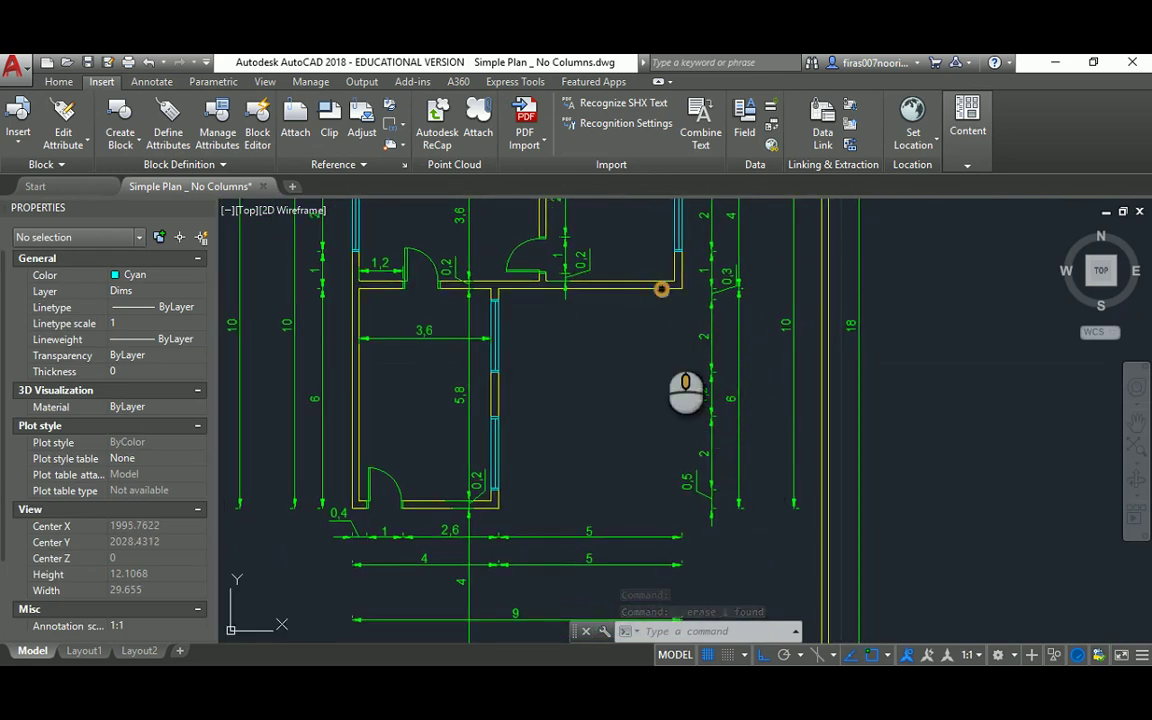
{"action": "middle_click_drag", "start_coordinate": [663, 290], "coordinate": [657, 398]}
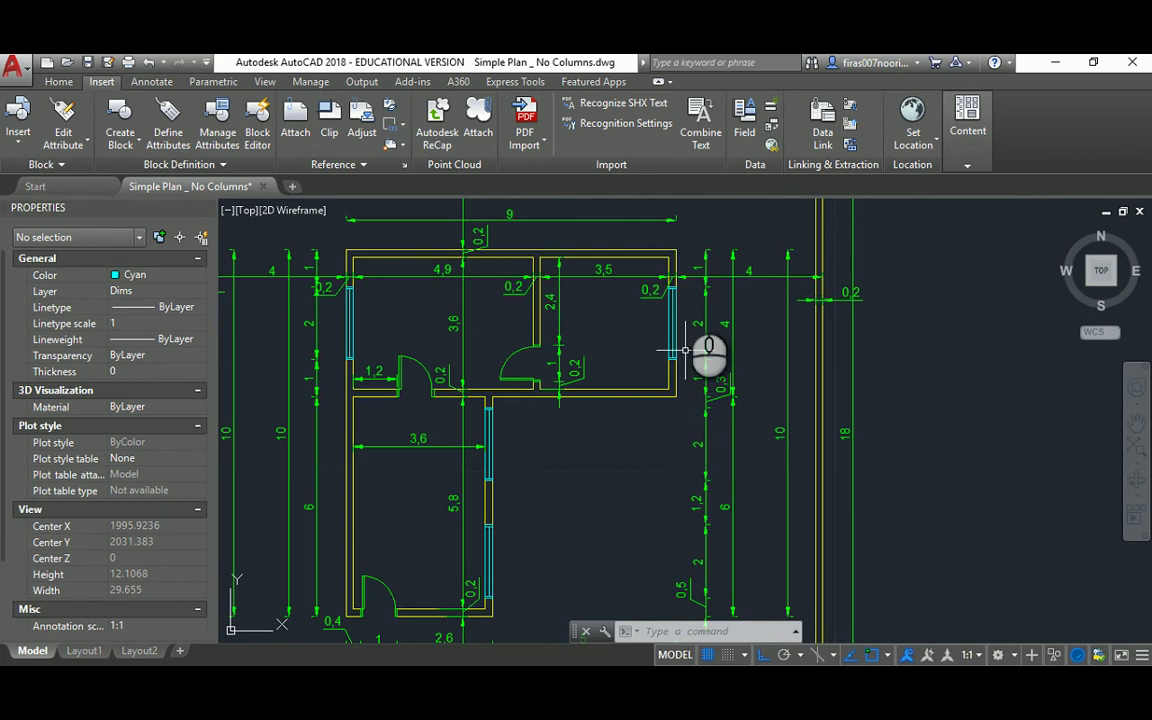
{"action": "middle_click_drag", "start_coordinate": [609, 414], "coordinate": [609, 317]}
{"action": "scroll", "coordinate": [688, 420], "scroll_direction": "up", "scroll_amount": 1}
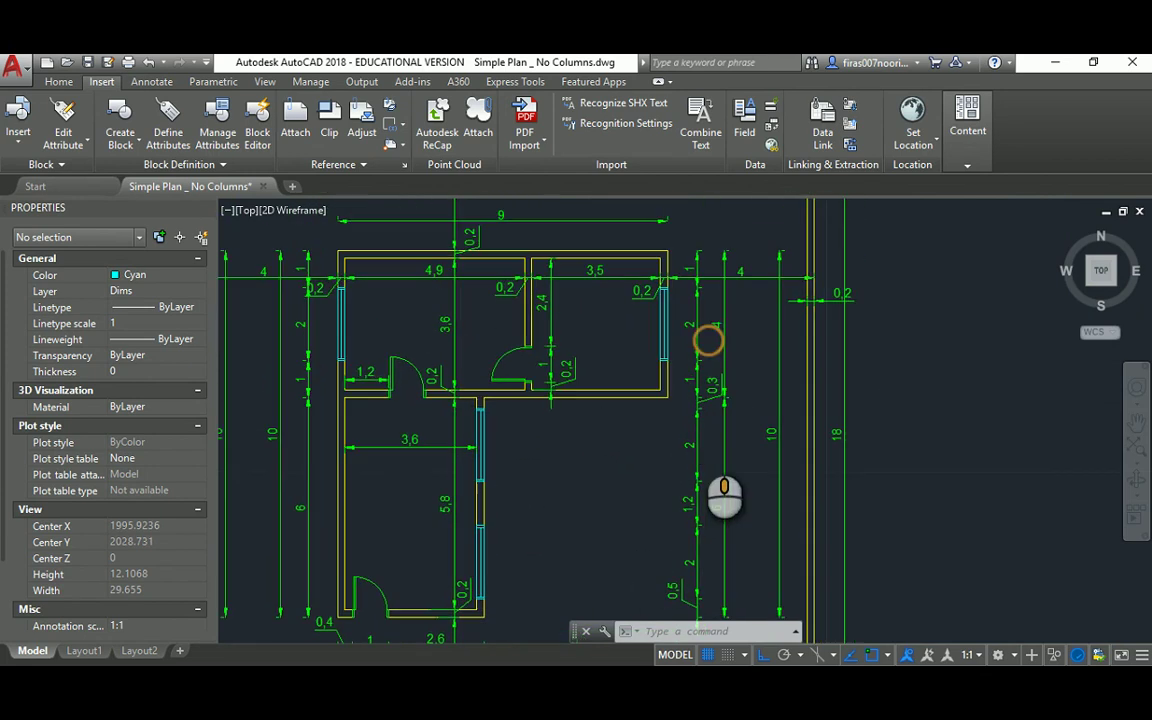
{"action": "scroll", "coordinate": [676, 268], "scroll_direction": "up", "scroll_amount": 1}
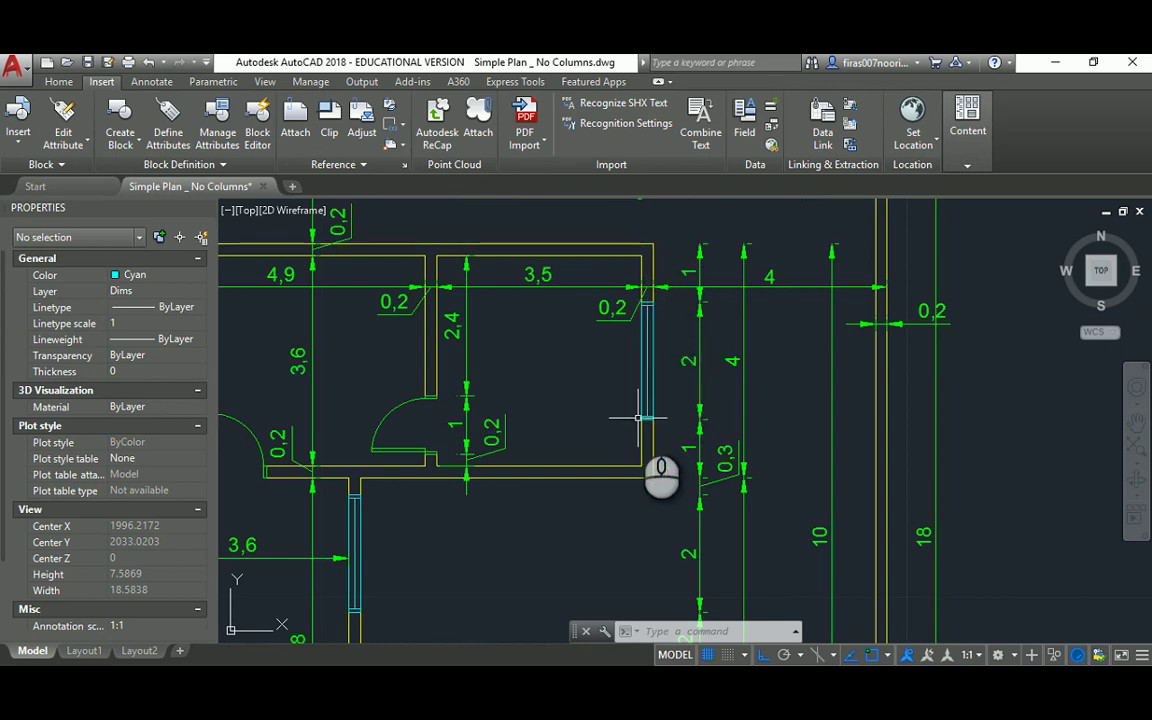
{"action": "scroll", "coordinate": [627, 469], "scroll_direction": "down", "scroll_amount": 4}
{"action": "scroll", "coordinate": [590, 478], "scroll_direction": "up", "scroll_amount": 2}
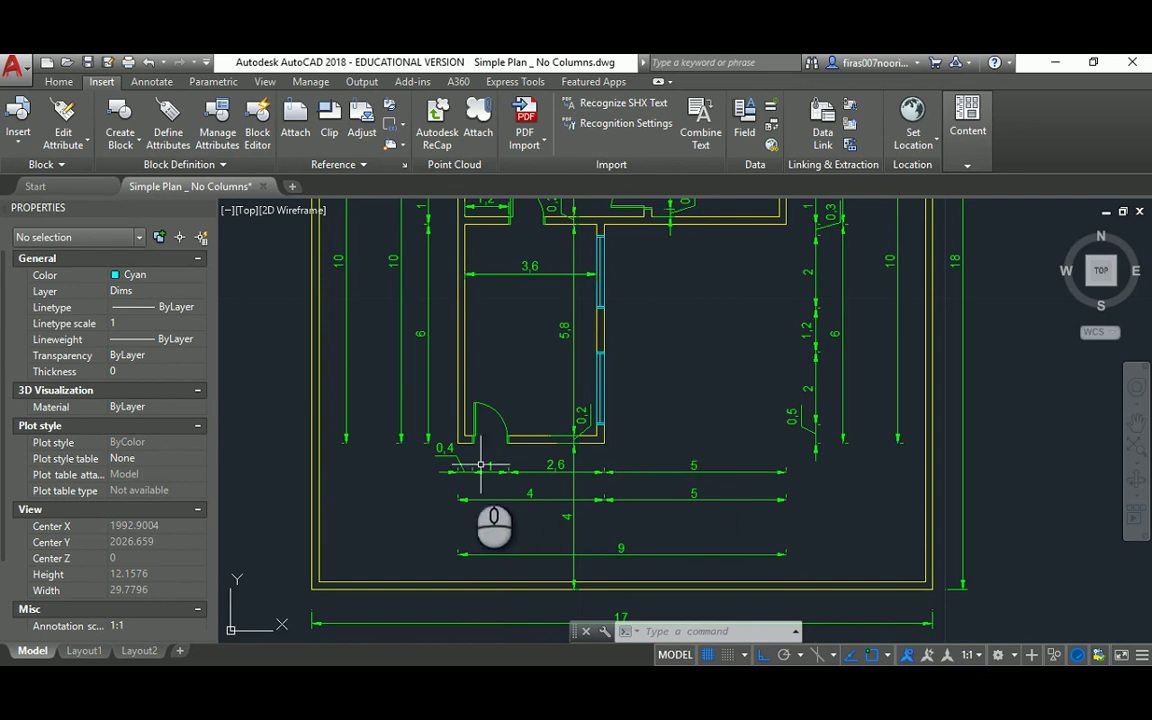
{"action": "scroll", "coordinate": [600, 408], "scroll_direction": "down", "scroll_amount": 2}
{"action": "scroll", "coordinate": [629, 307], "scroll_direction": "down", "scroll_amount": 2}
{"action": "mouse_move", "coordinate": [872, 293]}
{"action": "middle_mouse_down"}
{"action": "mouse_move", "coordinate": [769, 392]}
{"action": "mouse_move", "coordinate": [853, 384]}
{"action": "middle_mouse_up"}
{"action": "scroll", "coordinate": [612, 447], "scroll_direction": "up", "scroll_amount": 2}
{"action": "scroll", "coordinate": [618, 418], "scroll_direction": "down", "scroll_amount": 1}
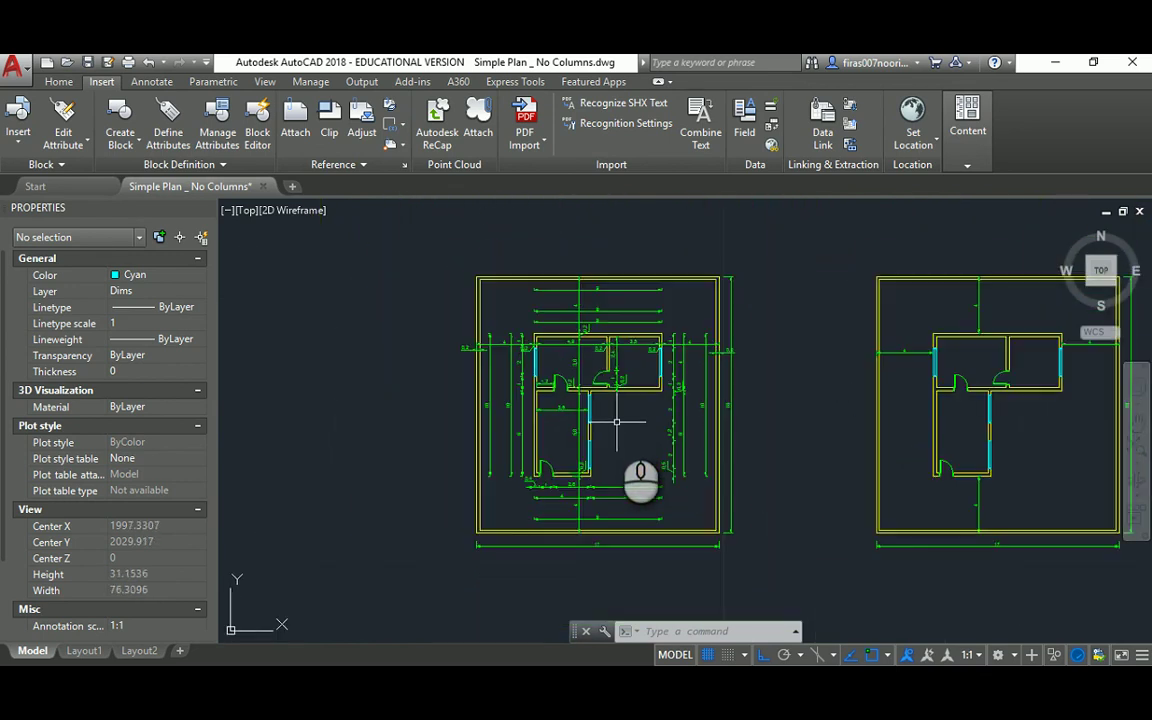
{"action": "key", "text": "Return"}
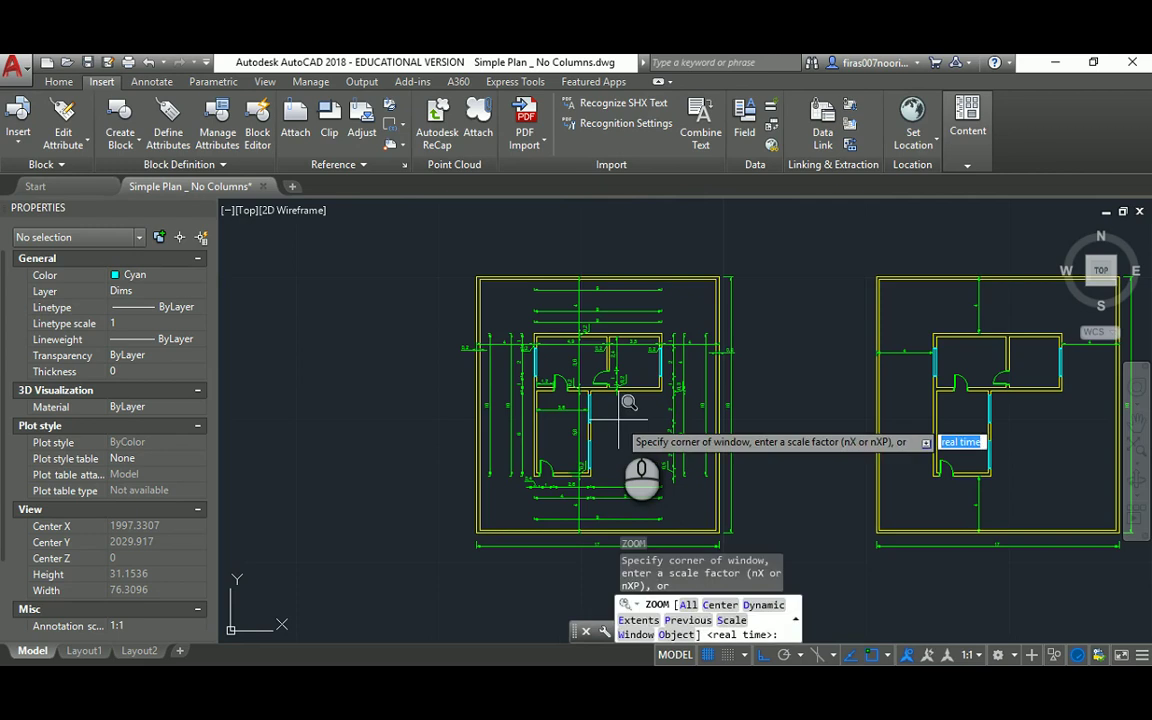
{"action": "left_click", "coordinate": [617, 405]}
{"action": "key", "text": "Escape"}
{"action": "key", "text": "Escape"}
{"action": "key", "text": "Escape"}
{"action": "scroll", "coordinate": [610, 415], "scroll_direction": "up", "scroll_amount": 2}
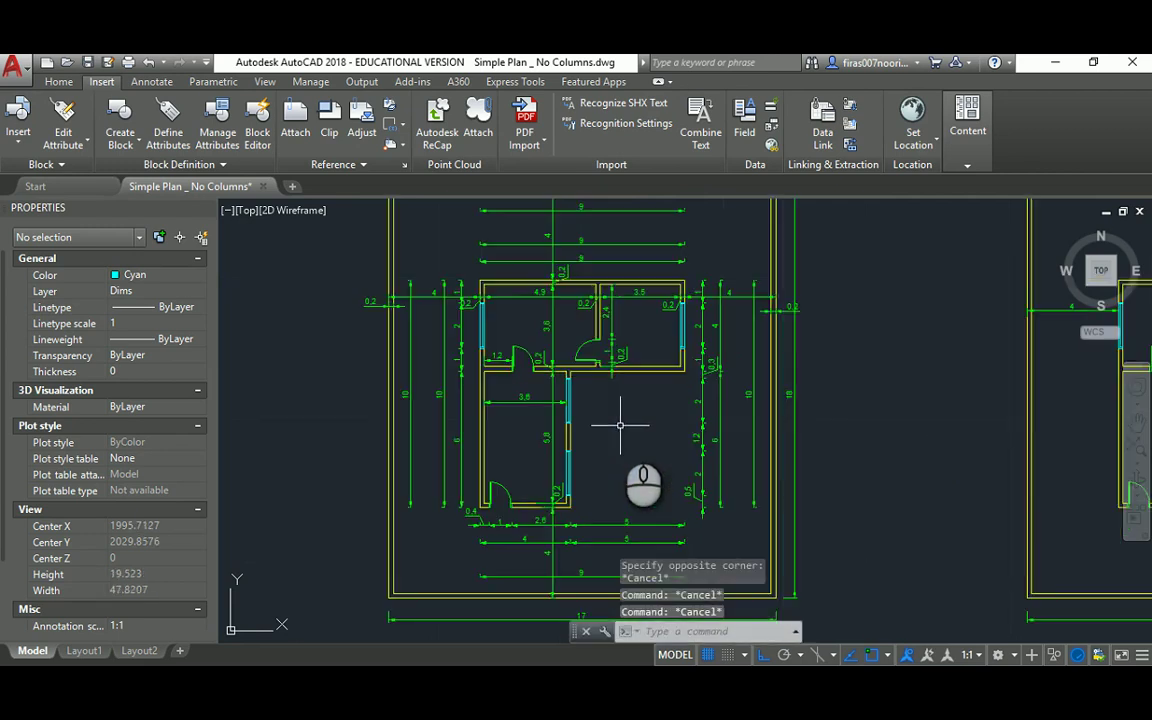
{"action": "scroll", "coordinate": [617, 424], "scroll_direction": "down", "scroll_amount": 1}
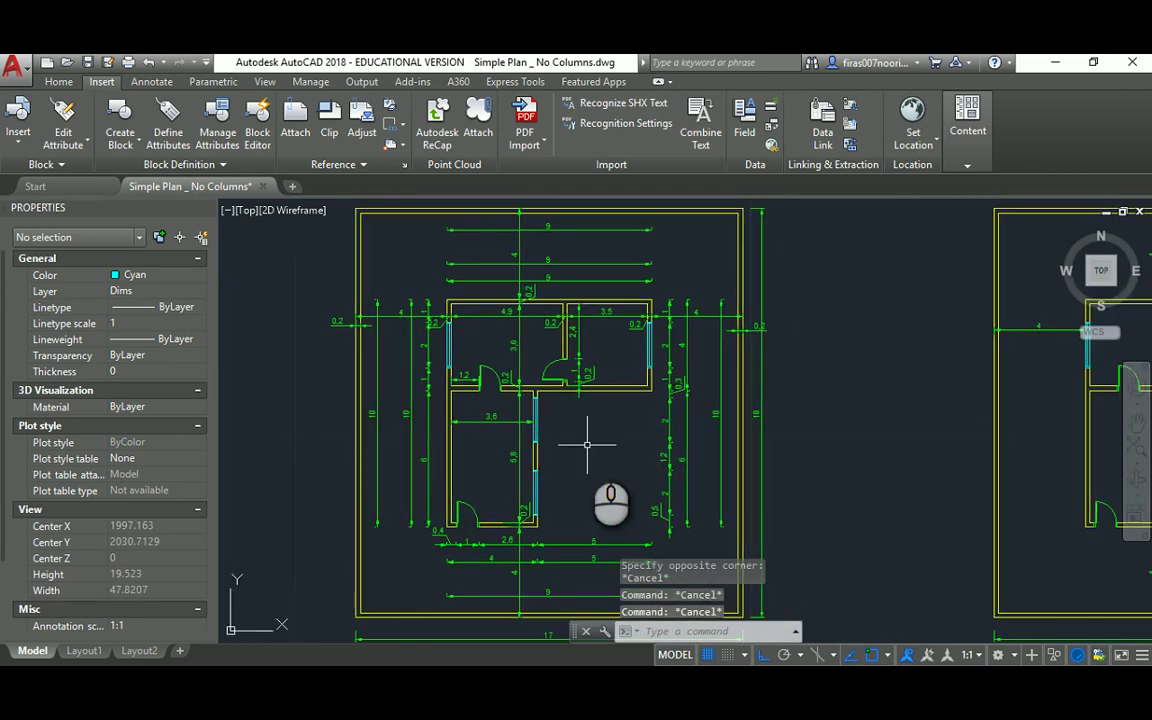